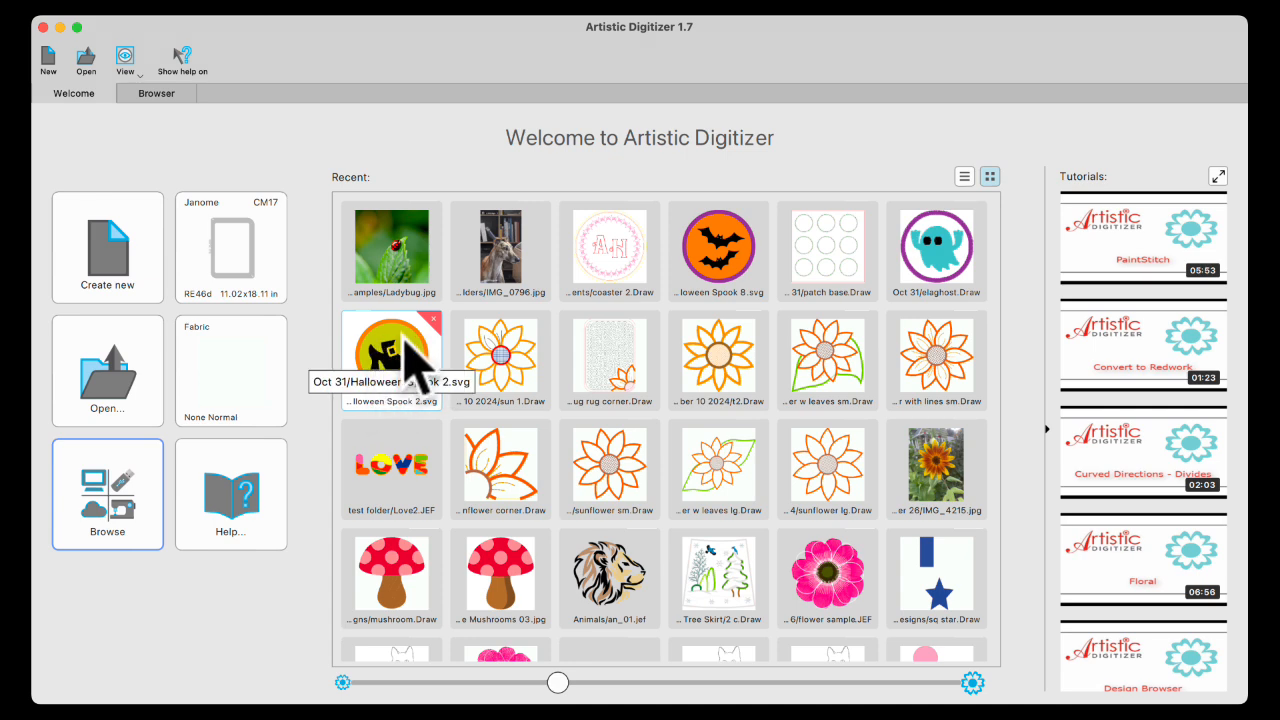
Step: Open the recent Halloween Spook 2.svg design, select its green background and switch the sequence from automatic to manual
{"action": "left_click", "coordinate": [405, 352]}
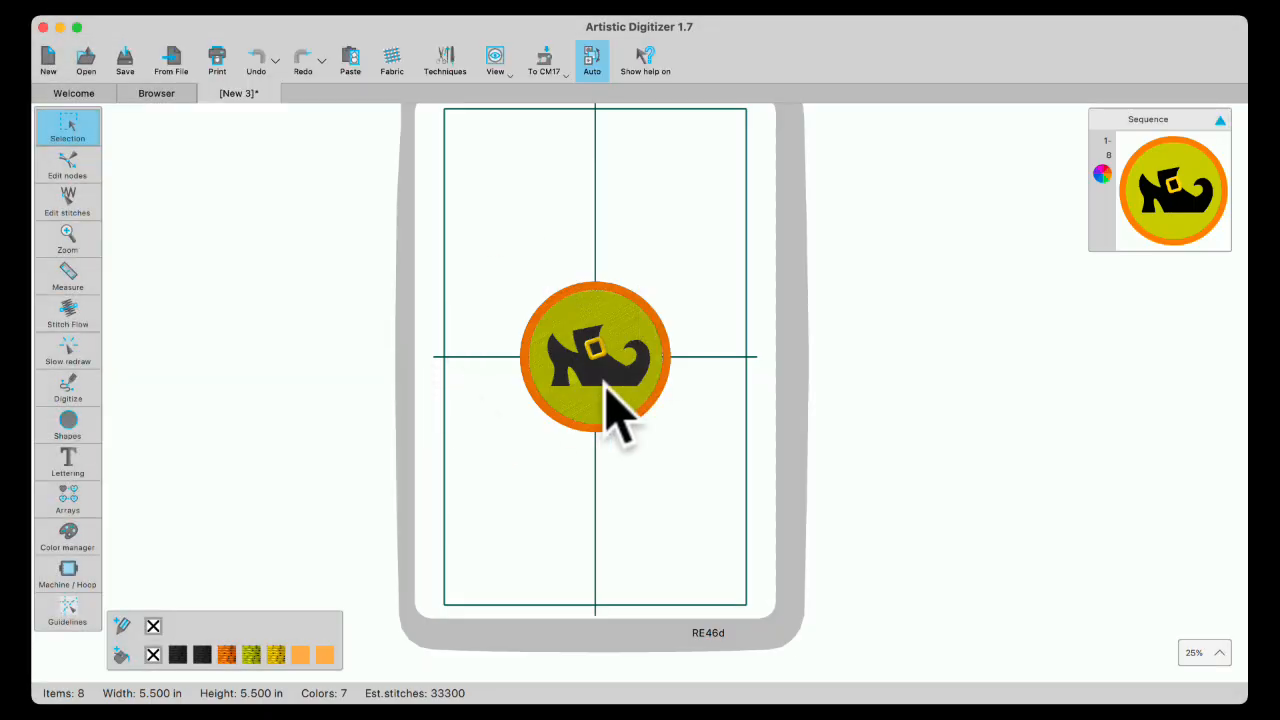
{"action": "scroll", "coordinate": [604, 386], "scroll_direction": "up", "scroll_amount": 5}
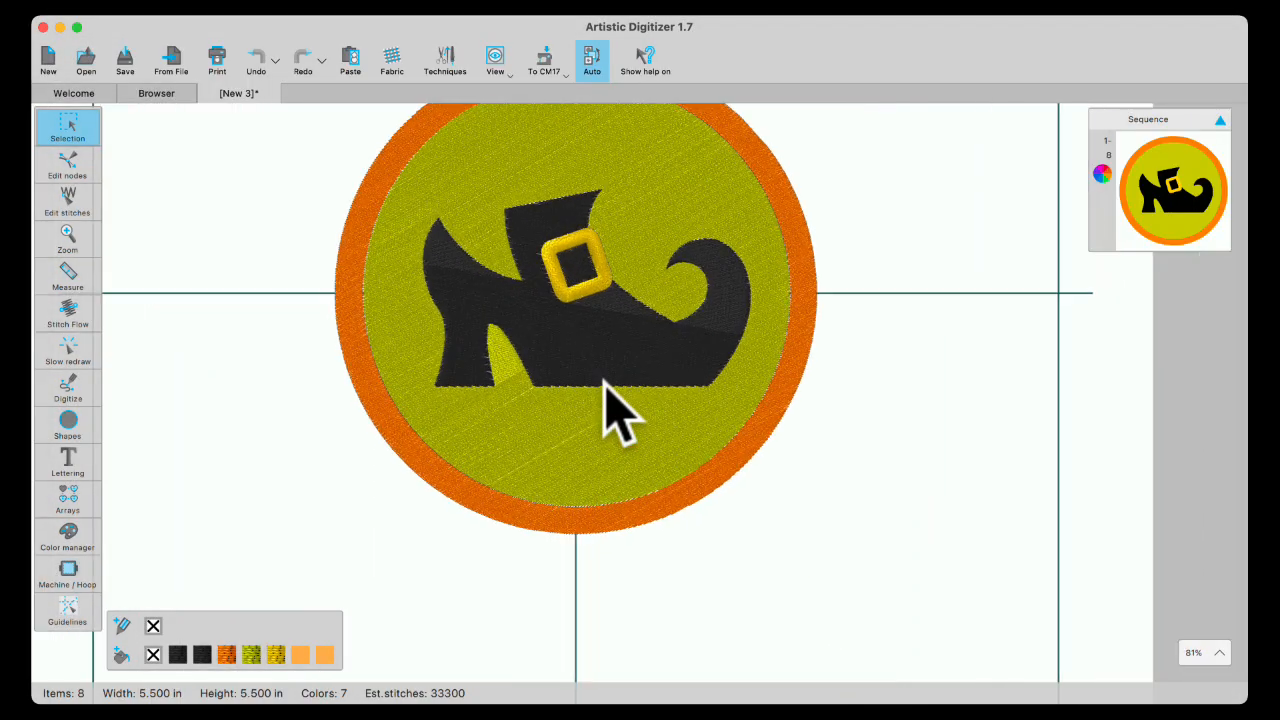
{"action": "scroll", "coordinate": [604, 381], "scroll_direction": "up", "scroll_amount": 2}
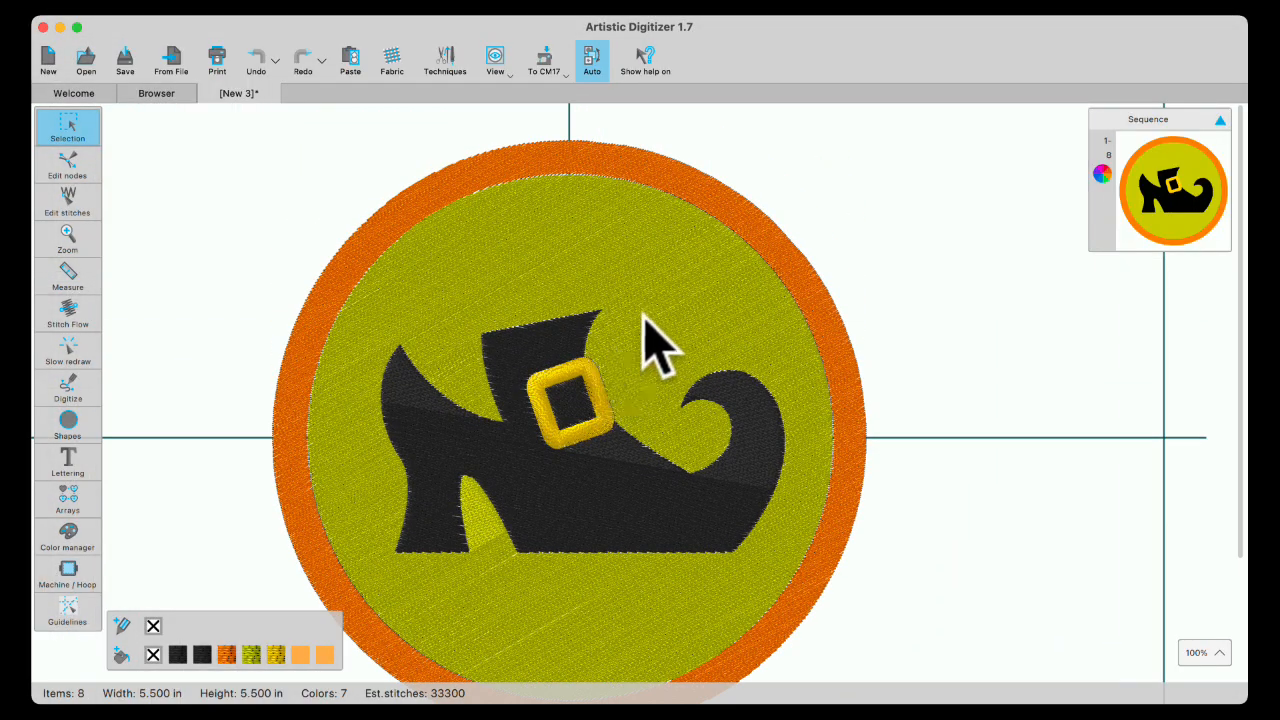
{"action": "left_click", "coordinate": [689, 286]}
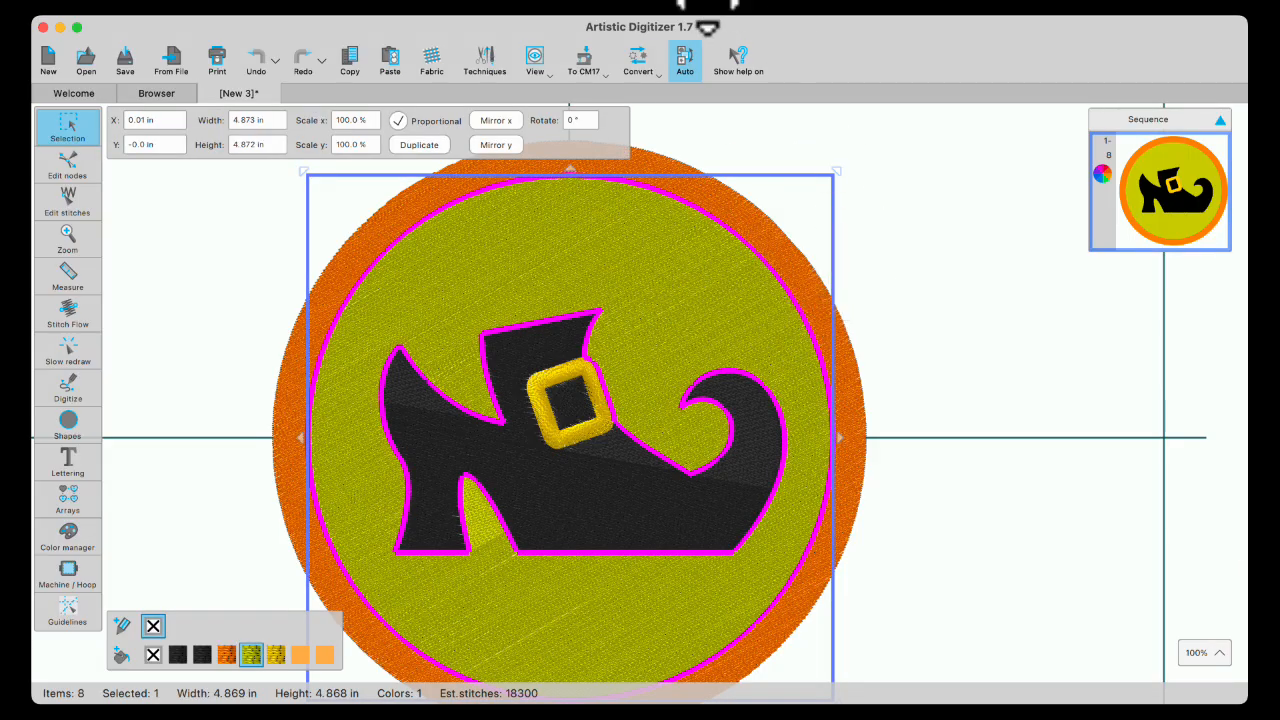
{"action": "left_click", "coordinate": [686, 63]}
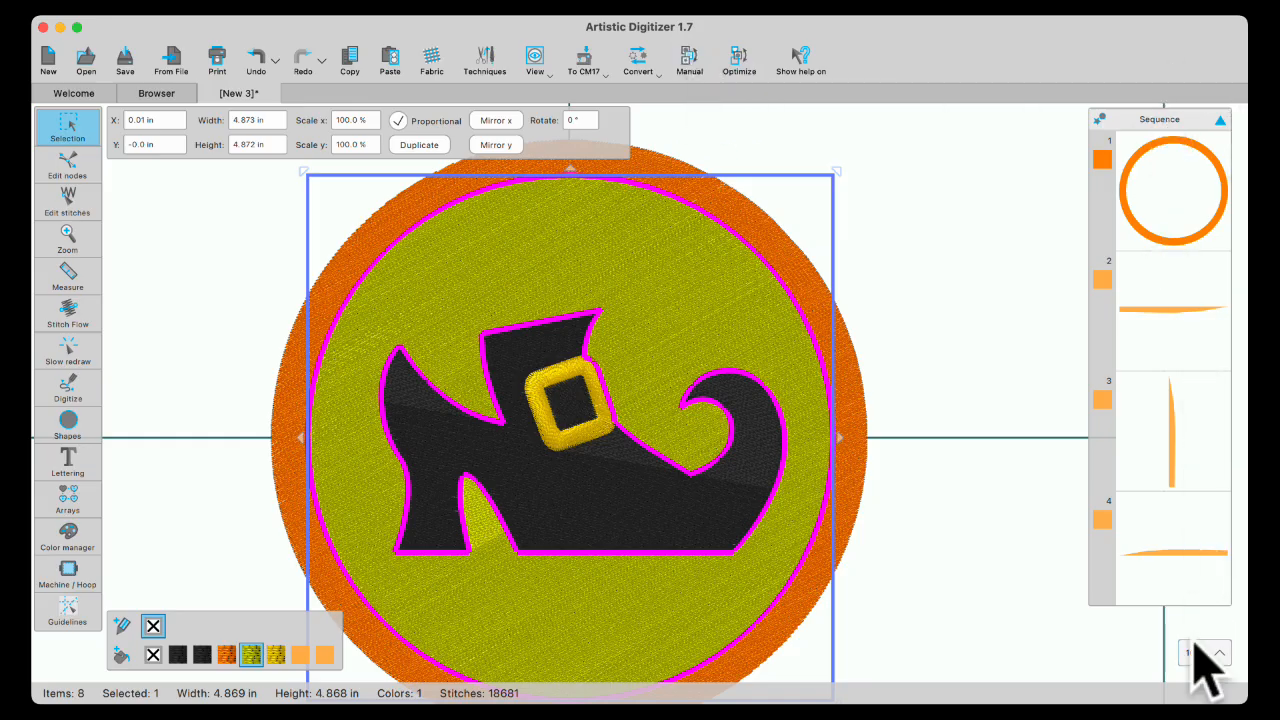
Step: Display the Properties and Colors panels beside the design
{"action": "right_click", "coordinate": [846, 46]}
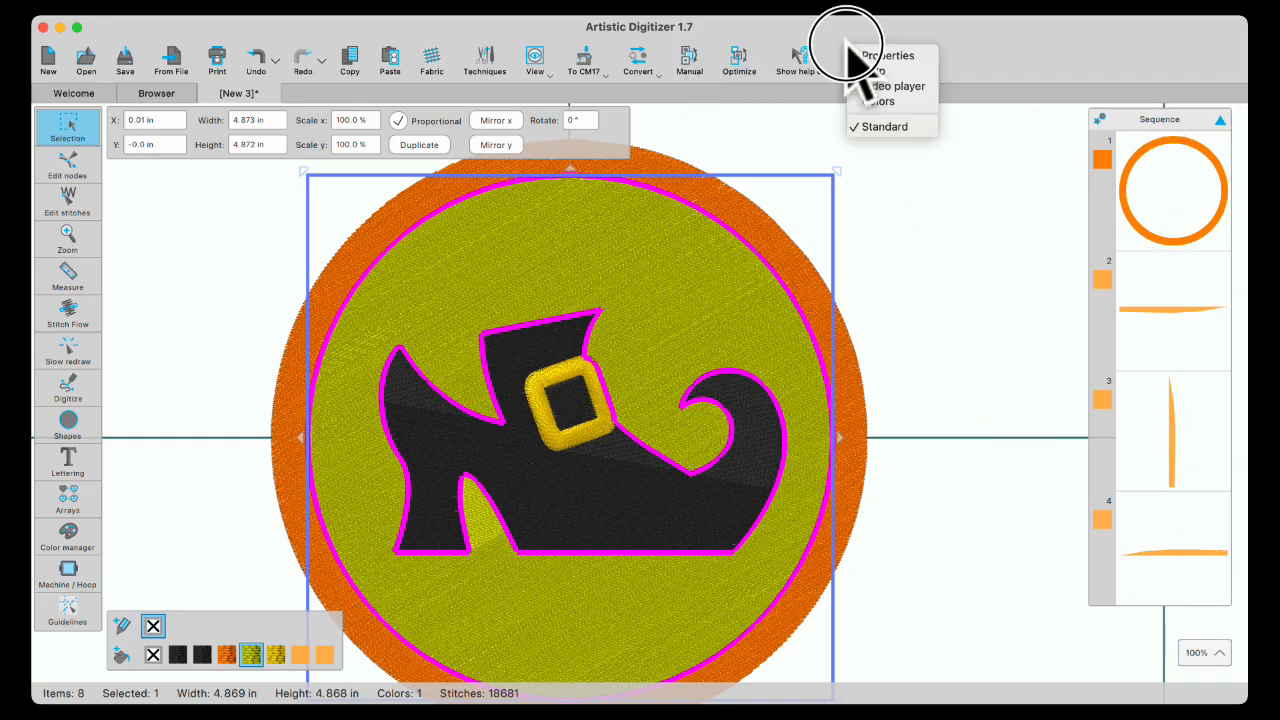
{"action": "left_click", "coordinate": [870, 55]}
{"action": "right_click", "coordinate": [852, 48]}
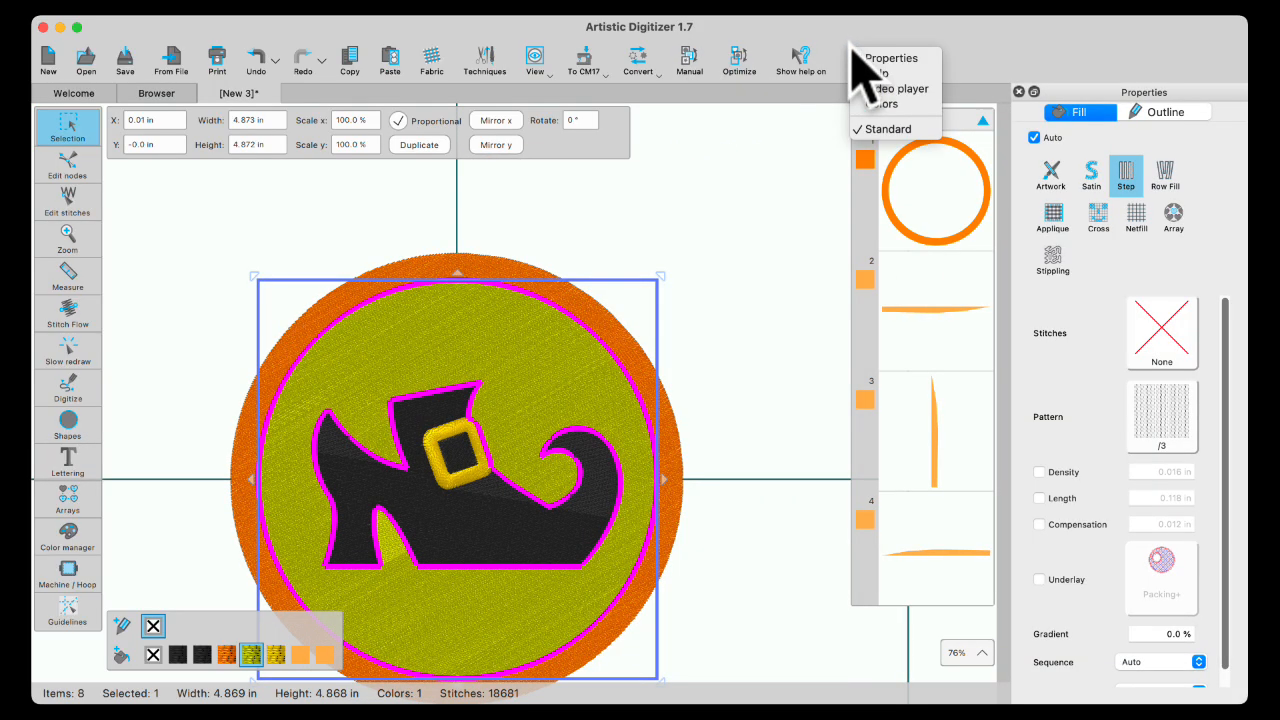
{"action": "left_click", "coordinate": [862, 103]}
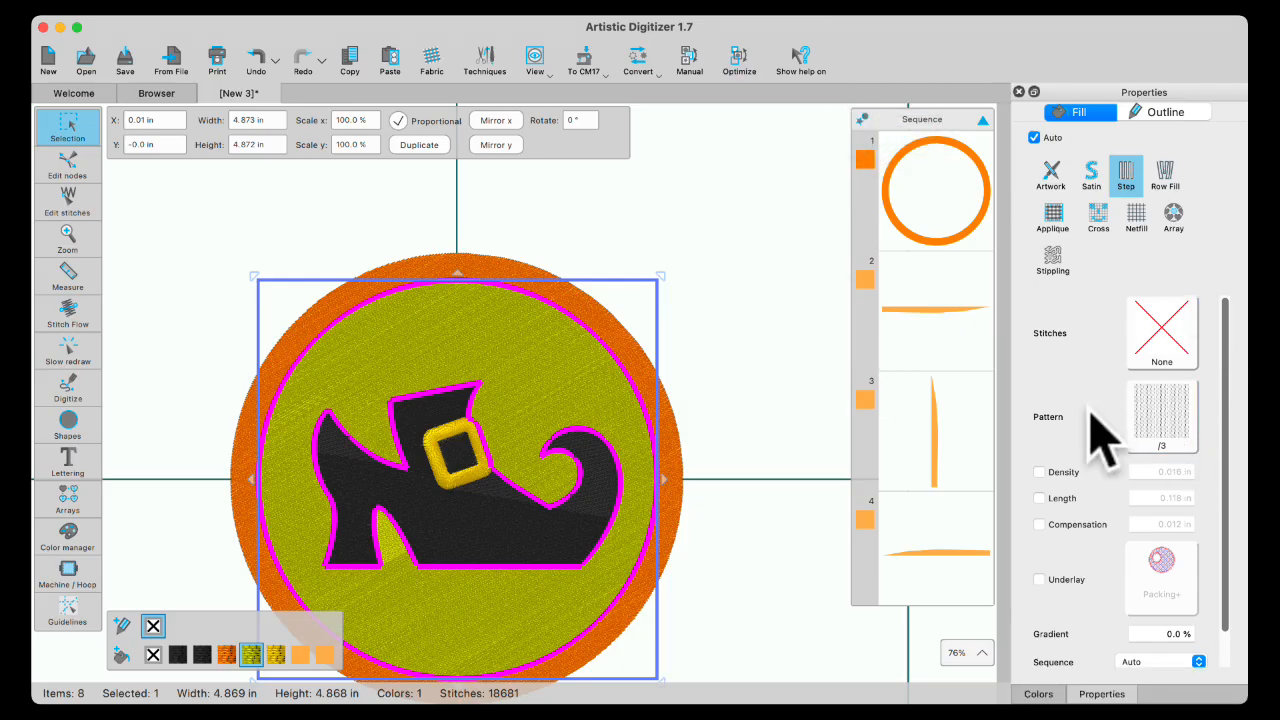
Step: Examine the fill and outline stitch properties of the orange border ring, leaving nothing selected
{"action": "left_click", "coordinate": [925, 210]}
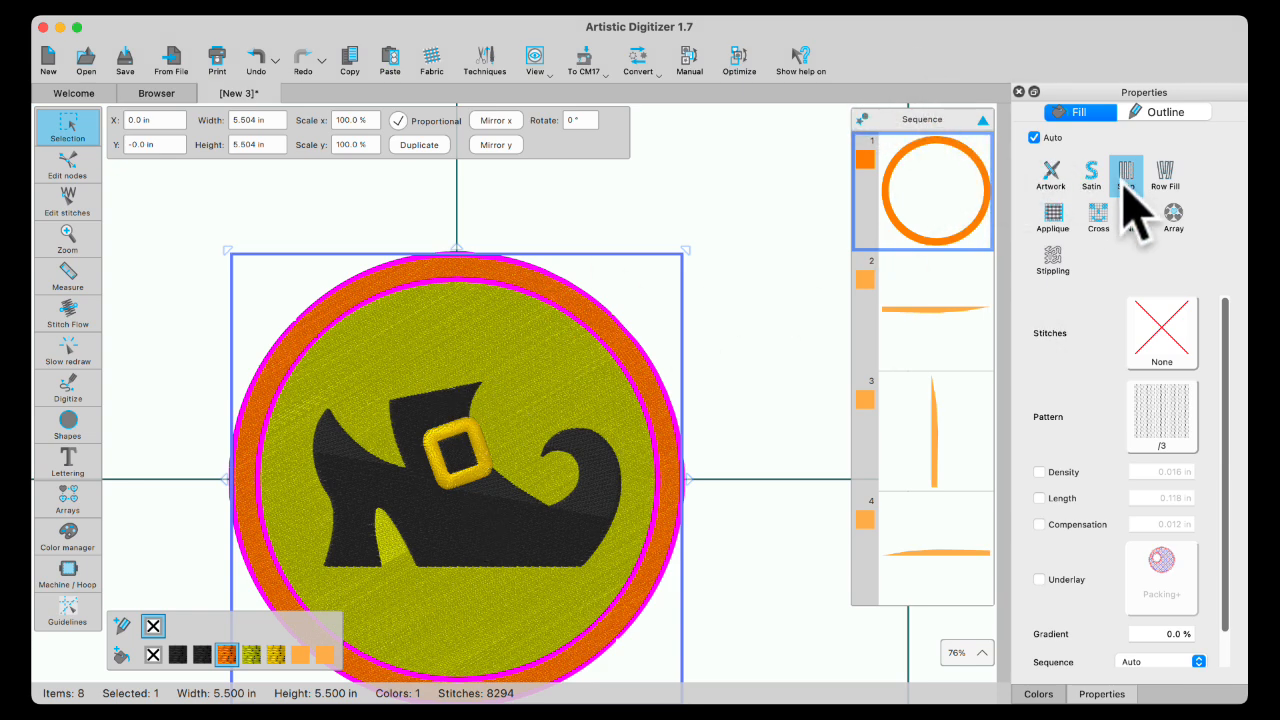
{"action": "left_click", "coordinate": [1170, 112]}
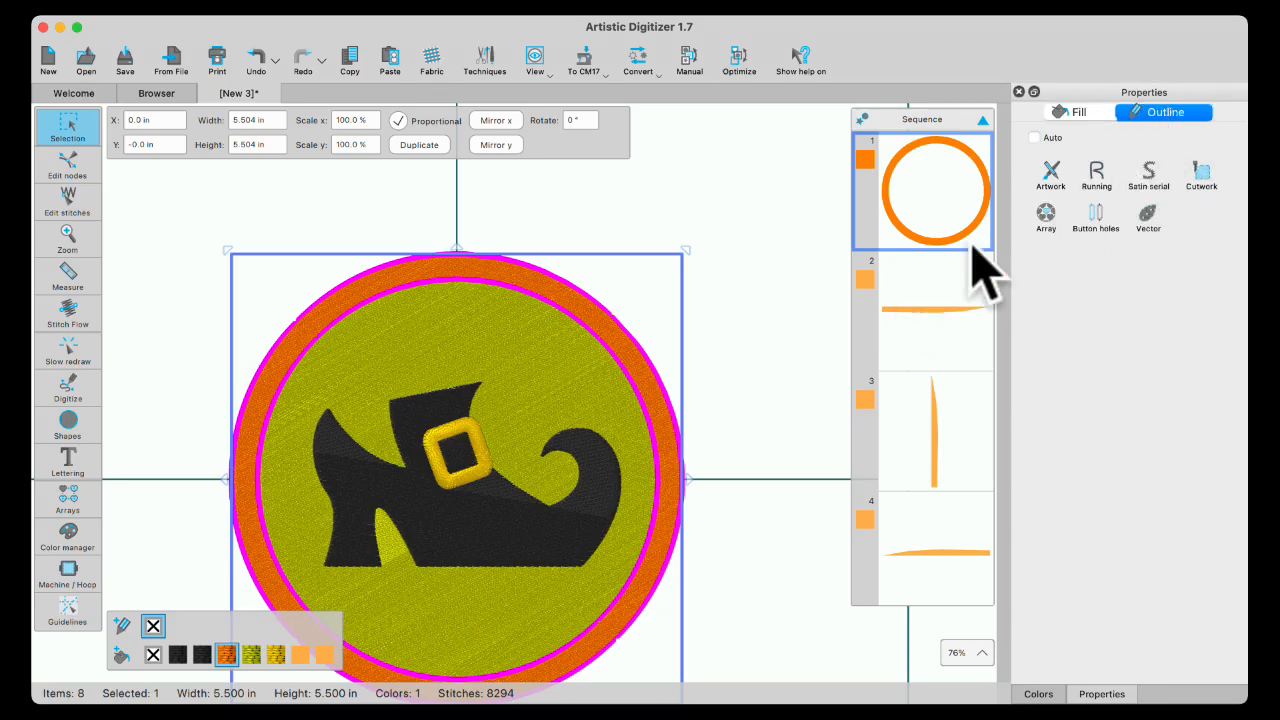
{"action": "left_click", "coordinate": [1075, 113]}
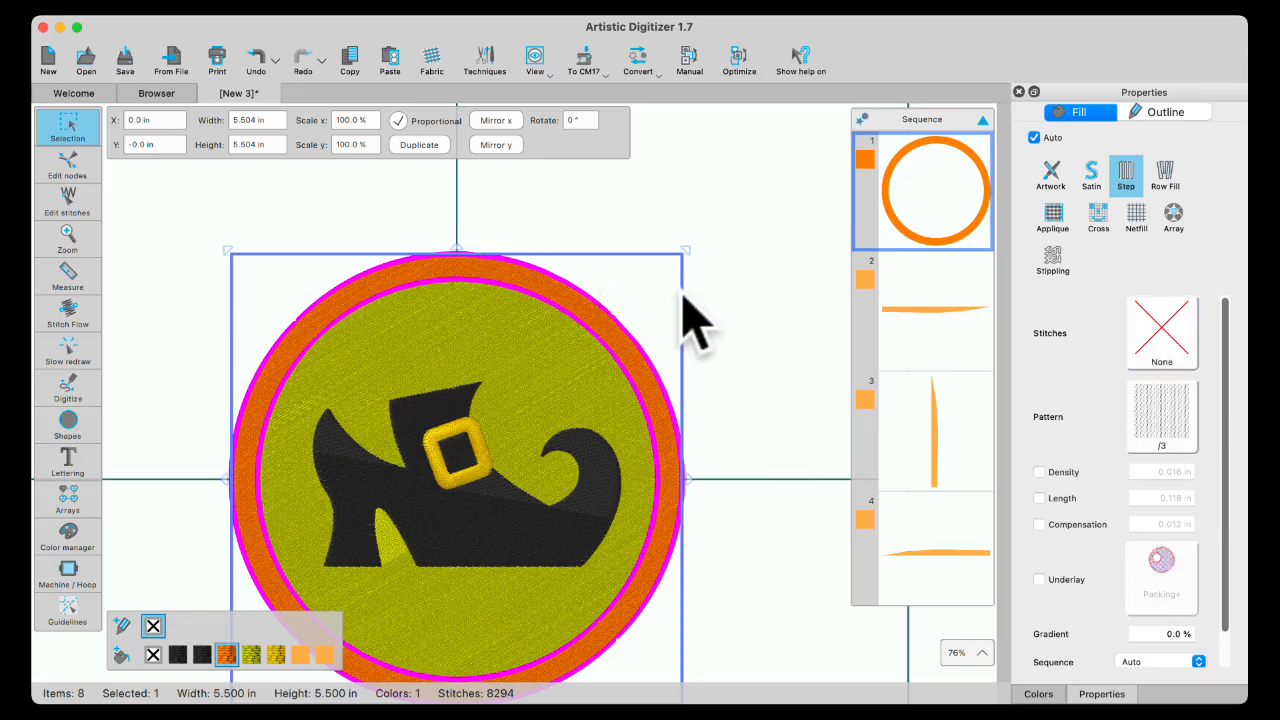
{"action": "left_click", "coordinate": [740, 297]}
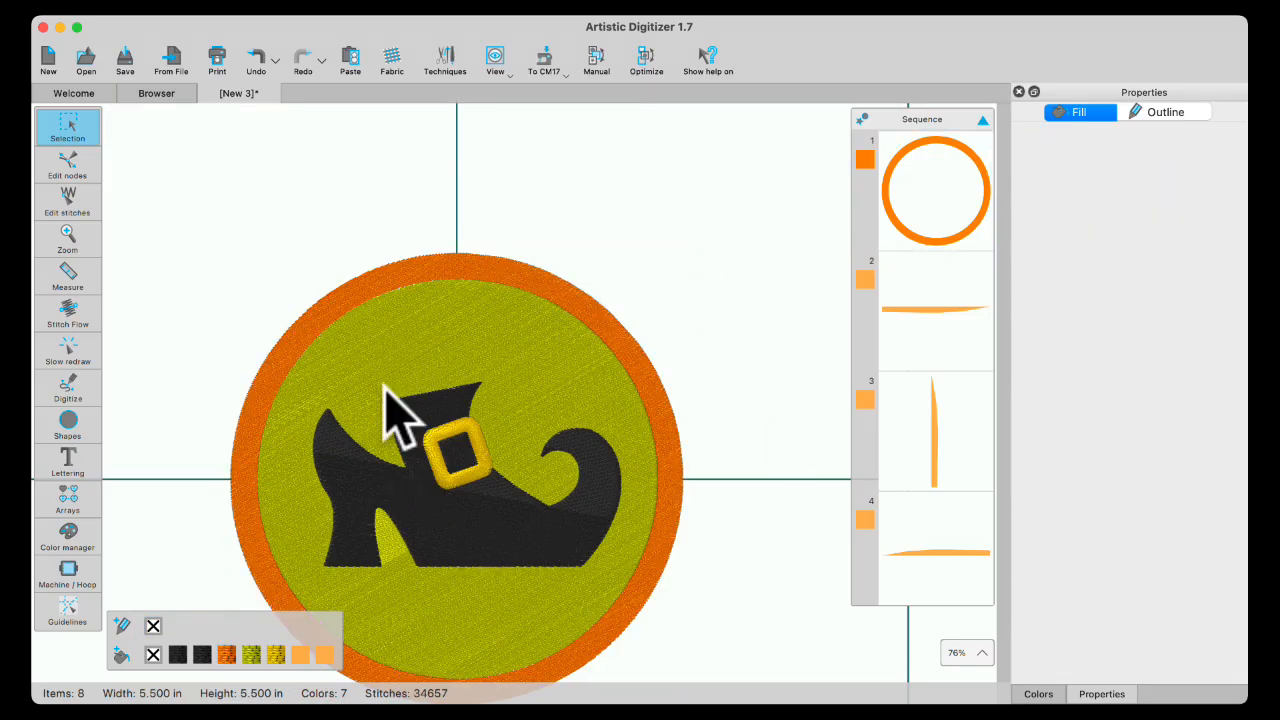
Step: Close the witch shoe design without saving its changes and return to the Welcome page
{"action": "left_click", "coordinate": [207, 93]}
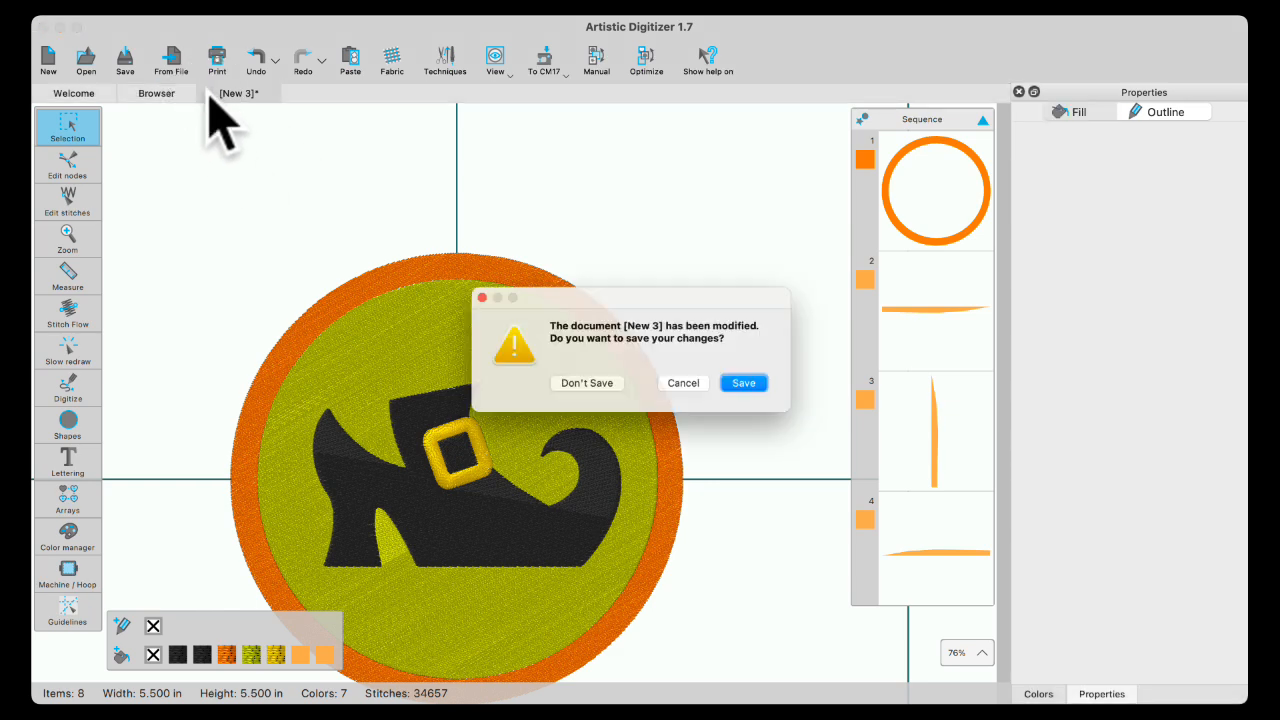
{"action": "left_click", "coordinate": [587, 389]}
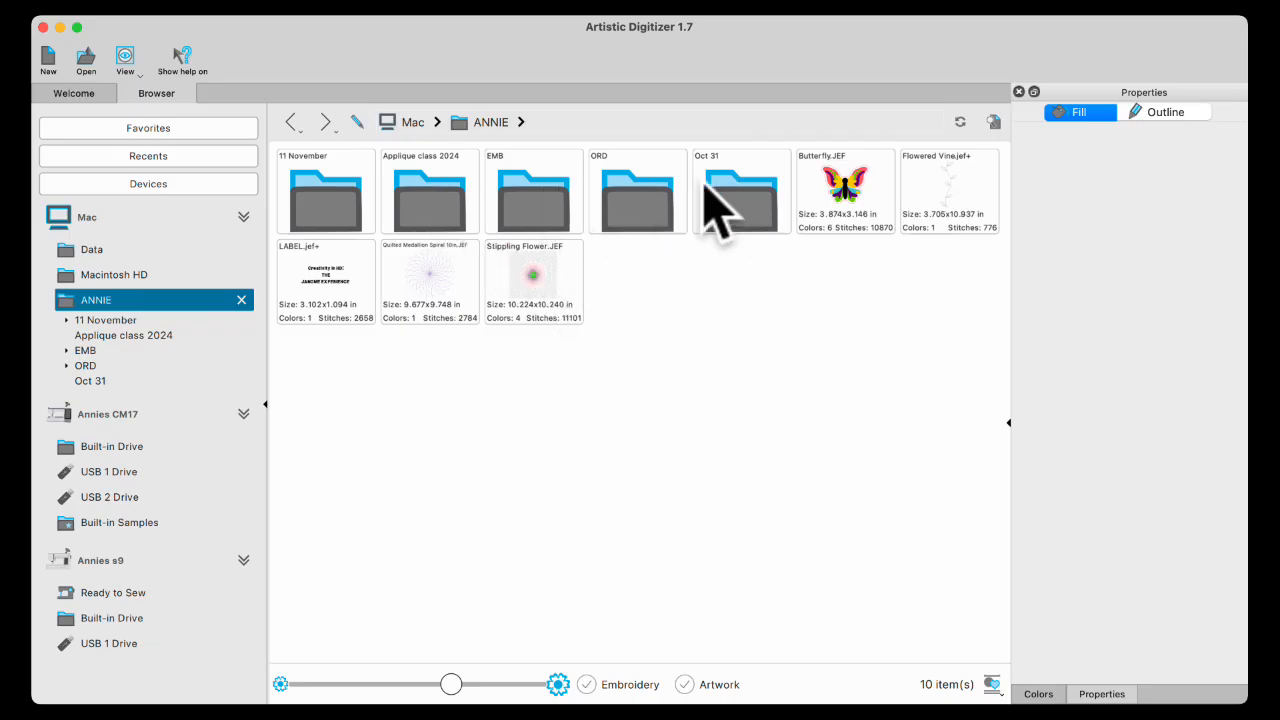
{"action": "double_click", "coordinate": [334, 186]}
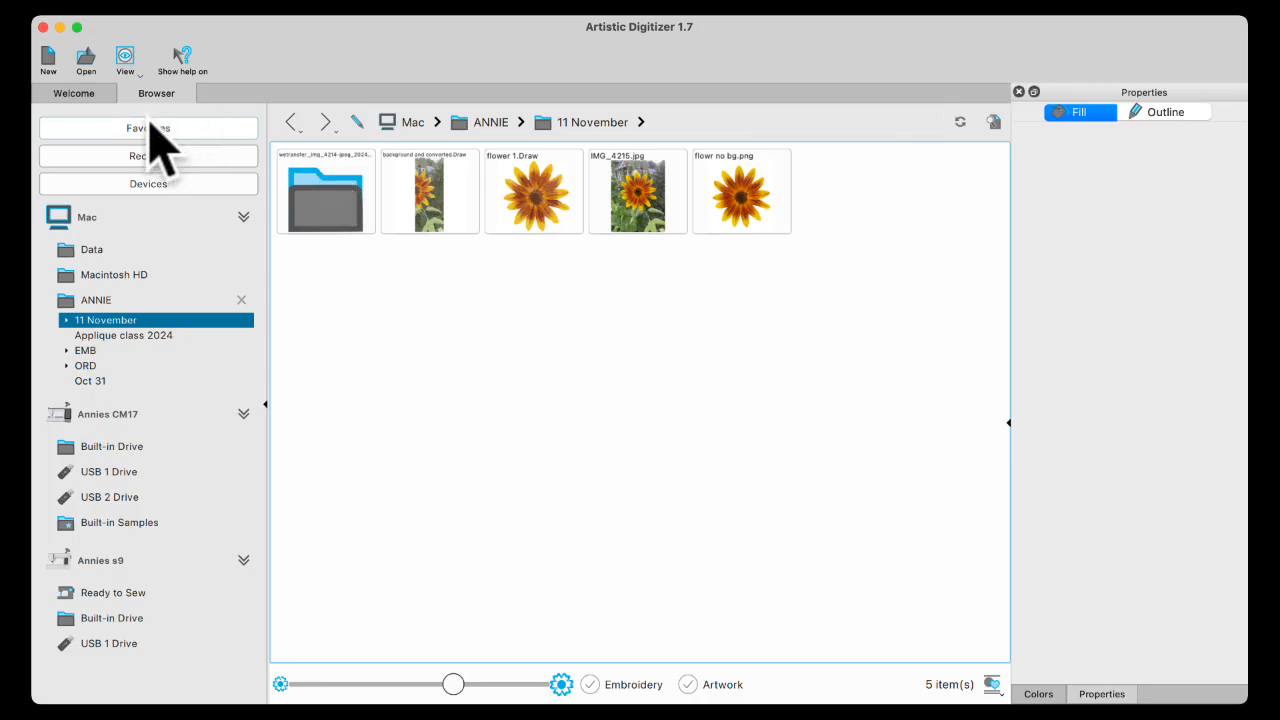
{"action": "left_click", "coordinate": [70, 94]}
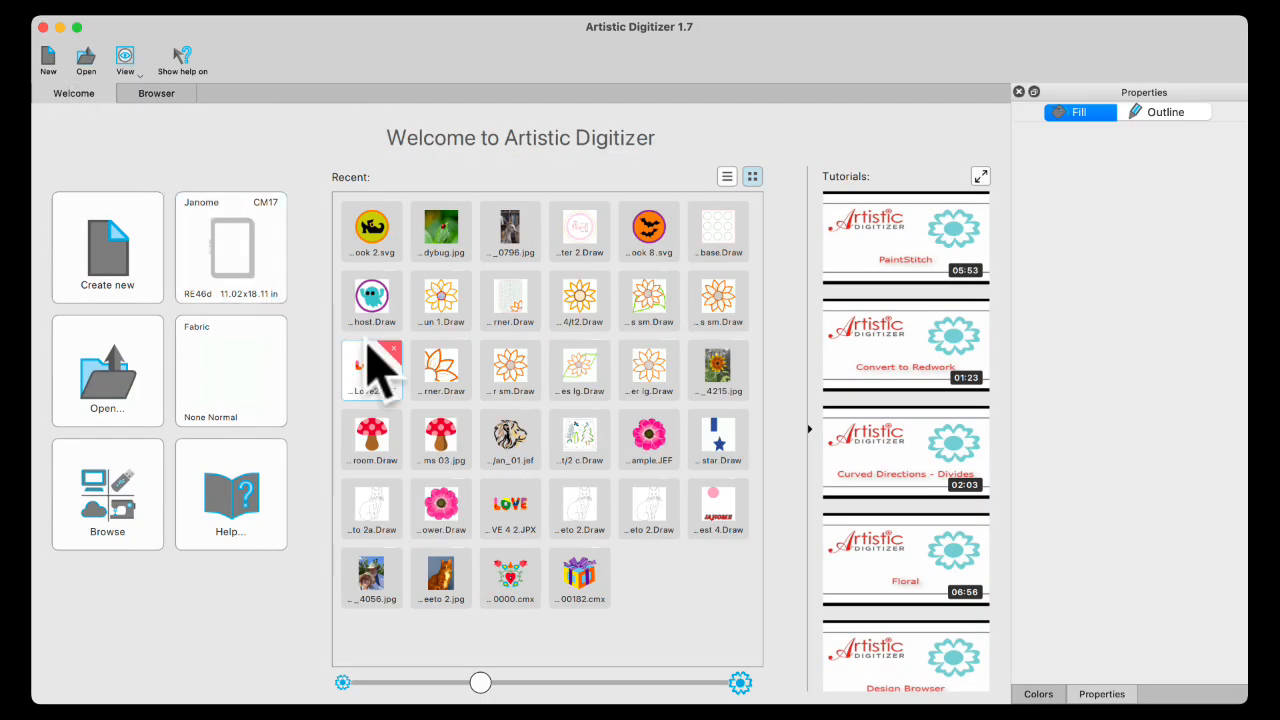
Step: Open the recent Cute Mushrooms 03.jpg with Auto-digitize / Trace to outlines and trace it with the default options
{"action": "left_click_drag", "start_coordinate": [479, 683], "coordinate": [600, 685]}
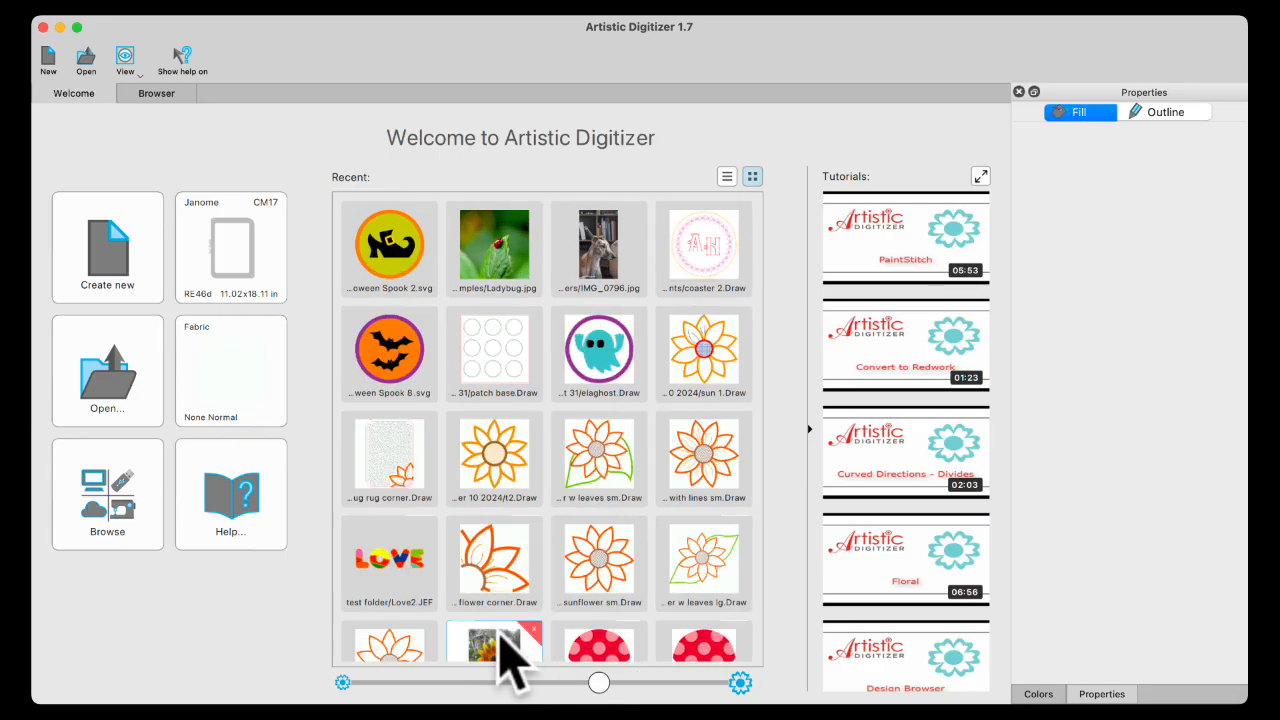
{"action": "scroll", "coordinate": [500, 651], "scroll_direction": "down", "scroll_amount": 5}
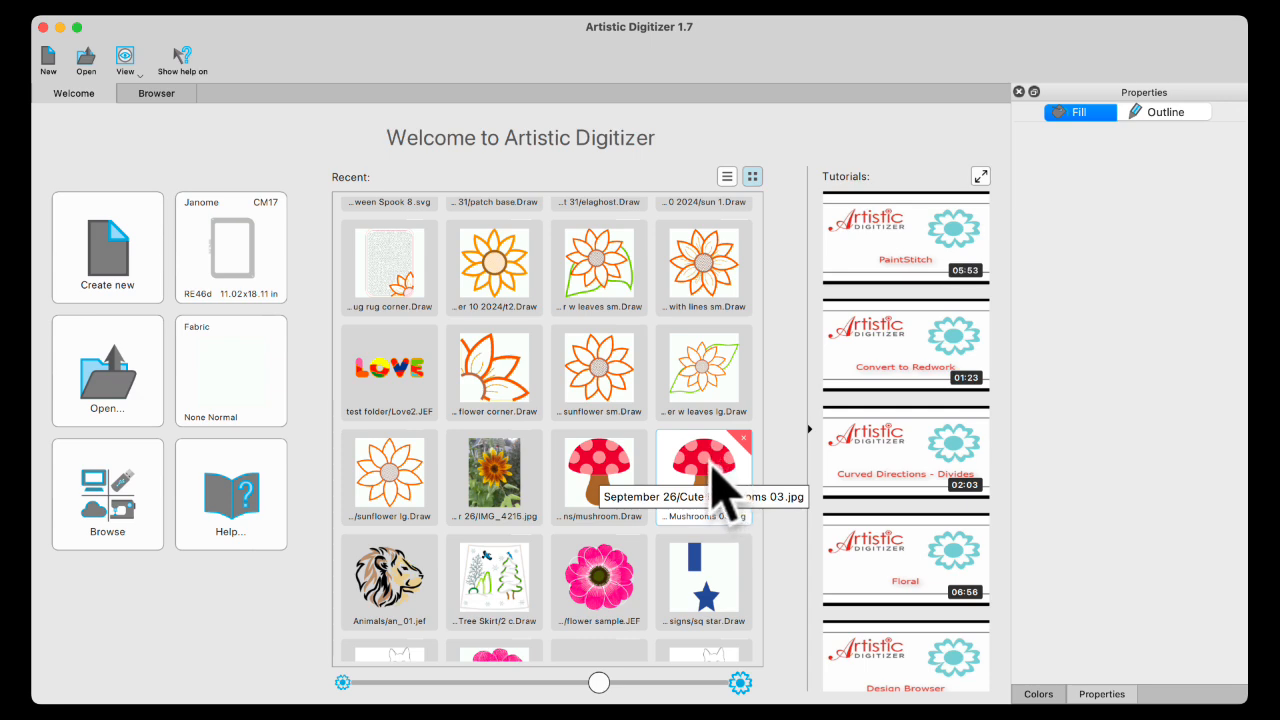
{"action": "left_click", "coordinate": [713, 468]}
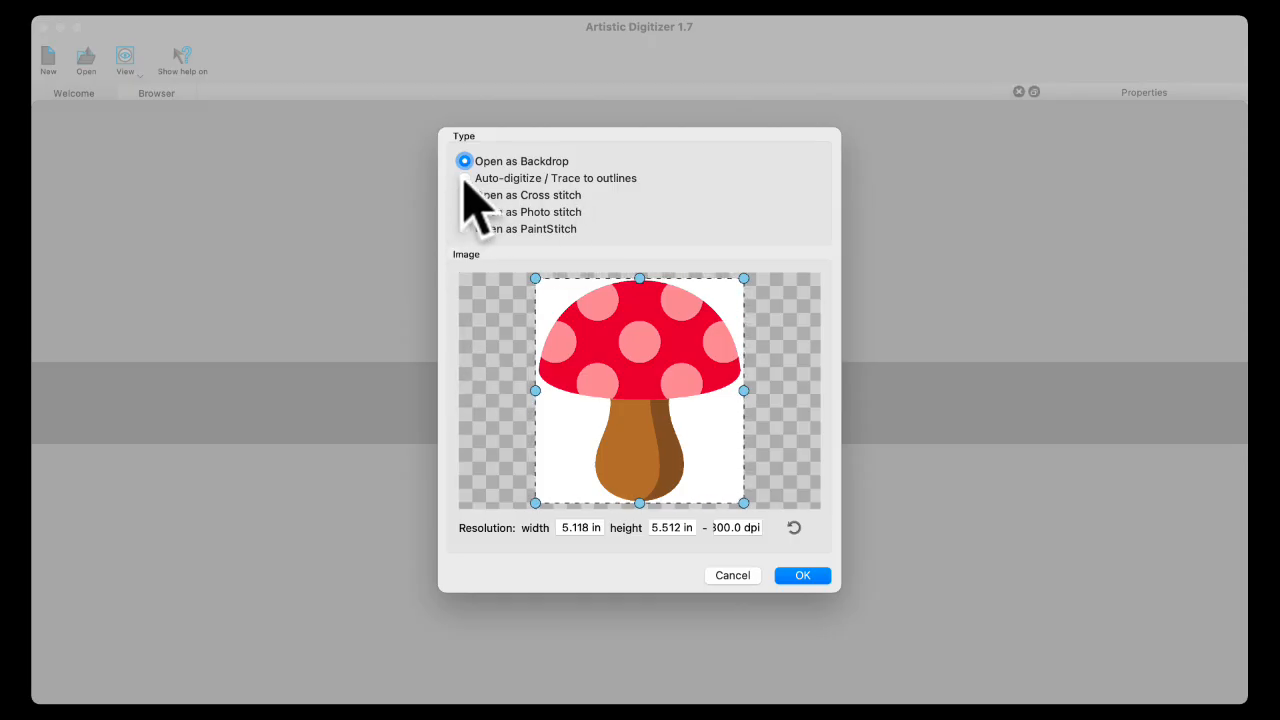
{"action": "left_click", "coordinate": [464, 178]}
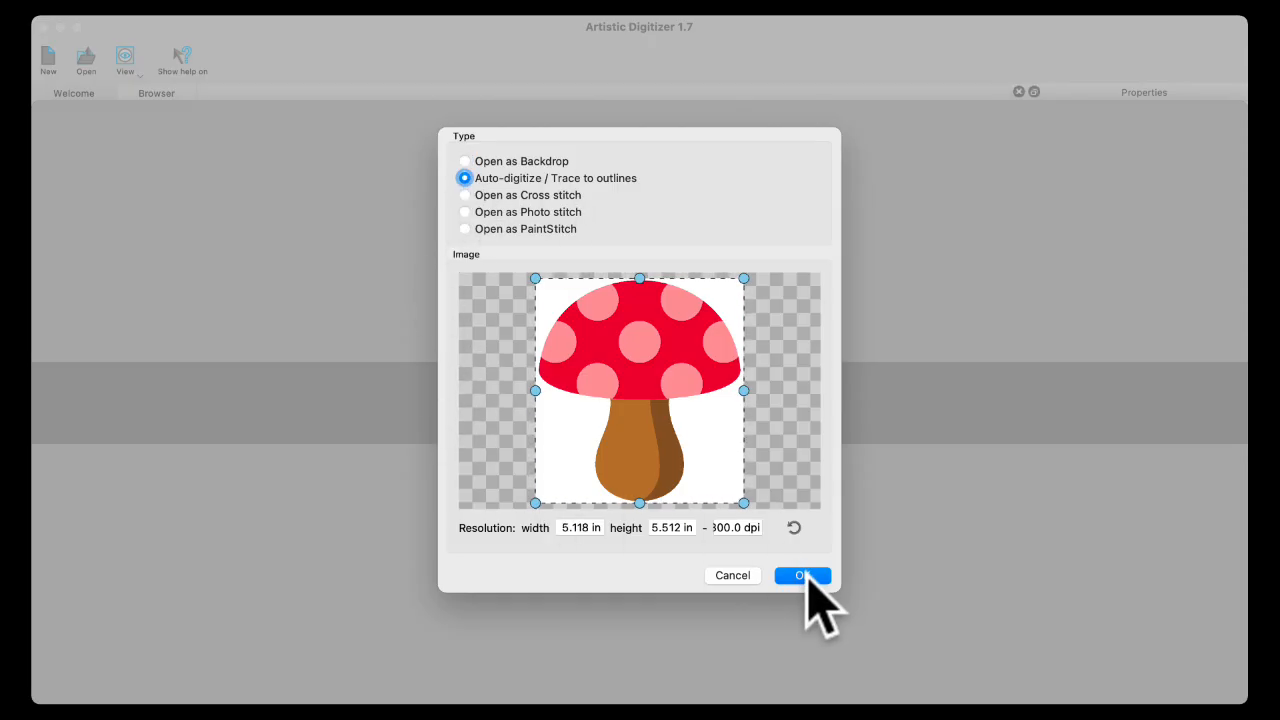
{"action": "left_click", "coordinate": [803, 576]}
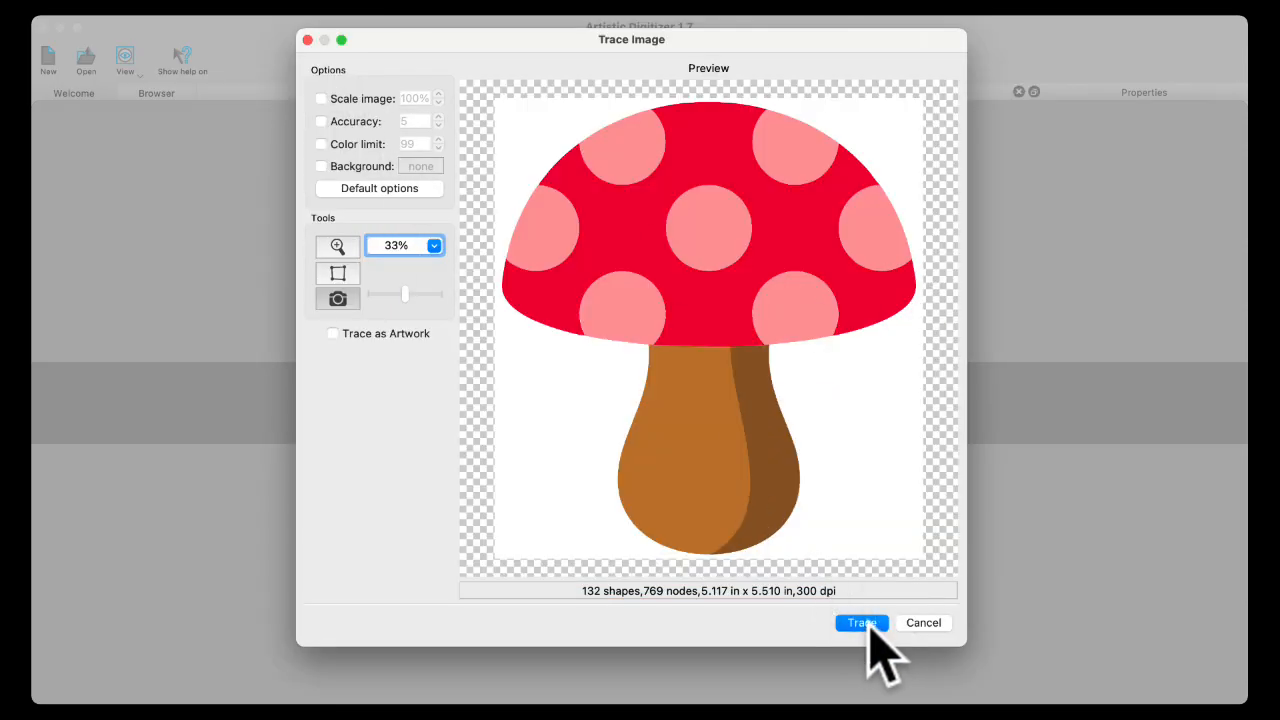
{"action": "left_click", "coordinate": [864, 623]}
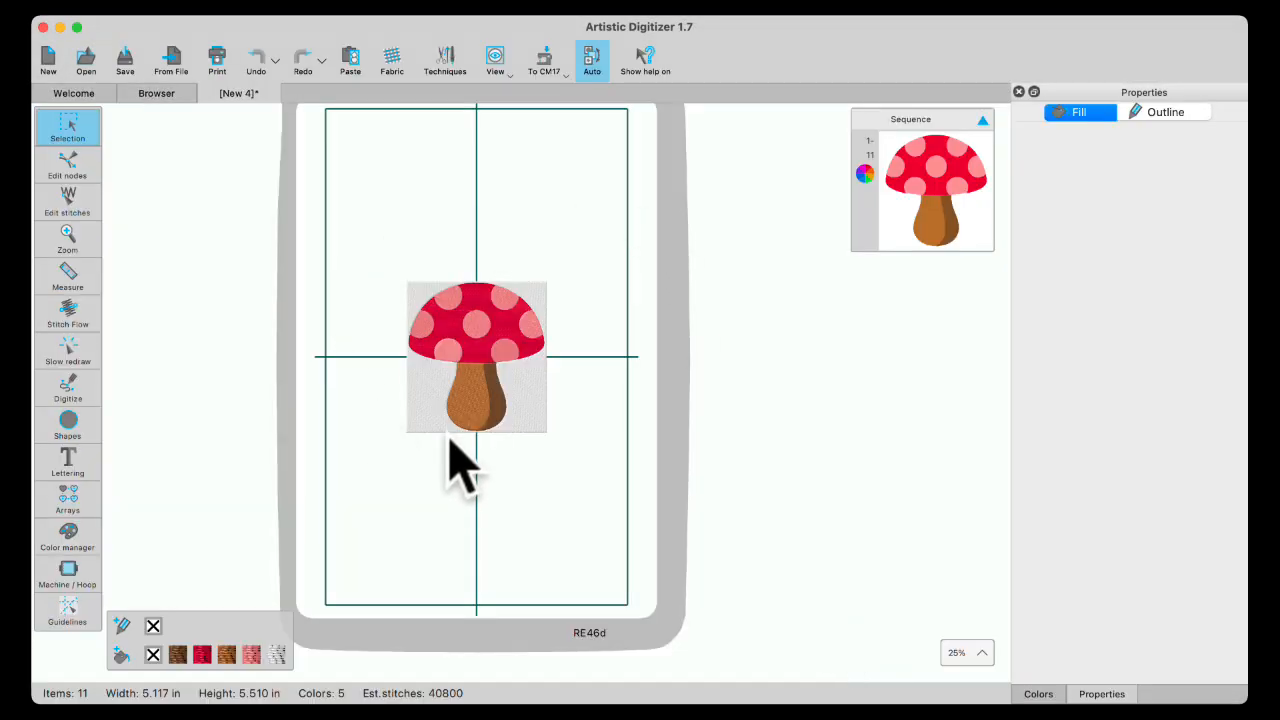
Step: Switch the mushroom design's sequence from automatic to manual so its objects are listed individually, and clear the selection
{"action": "scroll", "coordinate": [445, 460], "scroll_direction": "up", "scroll_amount": 5}
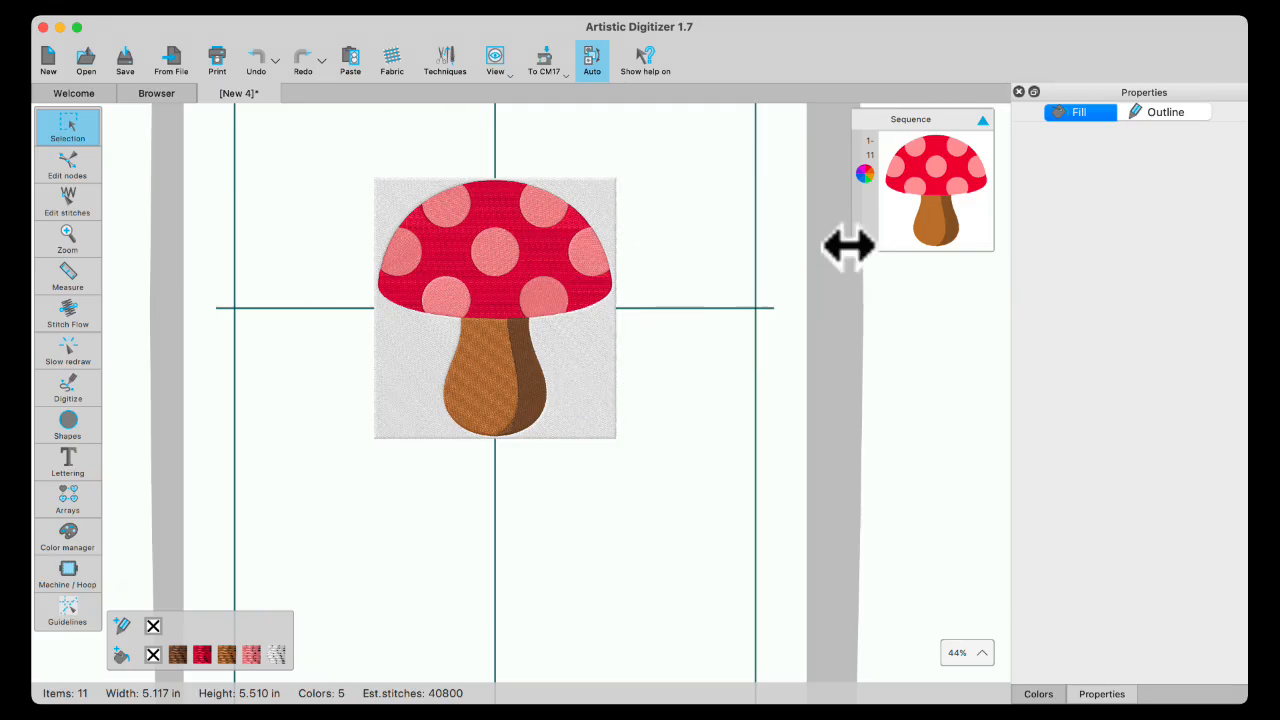
{"action": "left_click", "coordinate": [909, 214]}
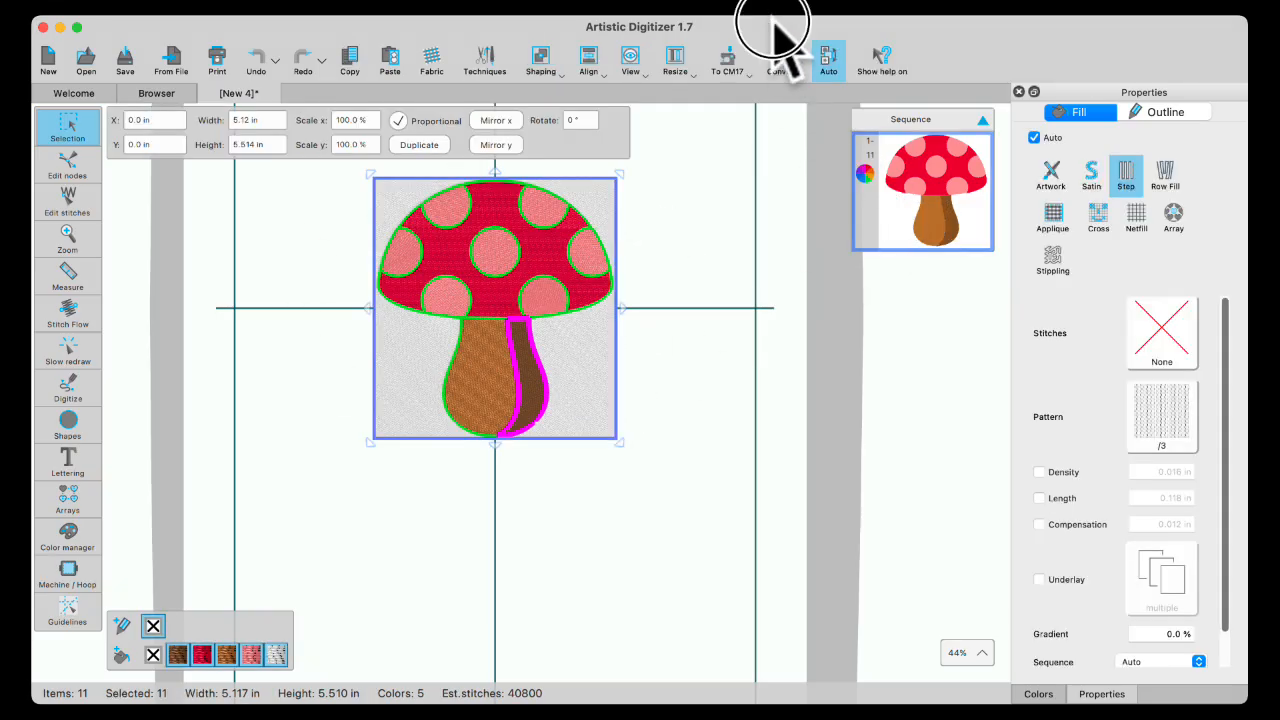
{"action": "left_click", "coordinate": [828, 58]}
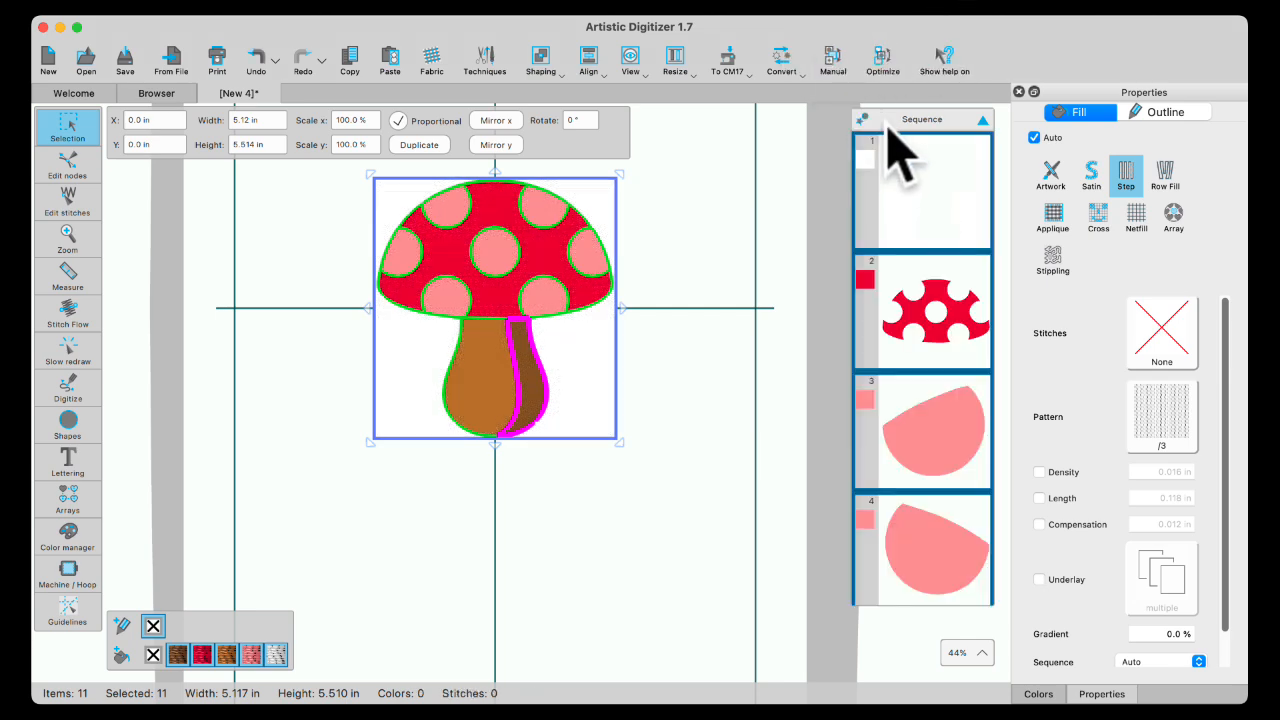
{"action": "left_click", "coordinate": [740, 393]}
Step: Examine the red cap and a pink spot as separate objects in the sequence
{"action": "left_click", "coordinate": [975, 315]}
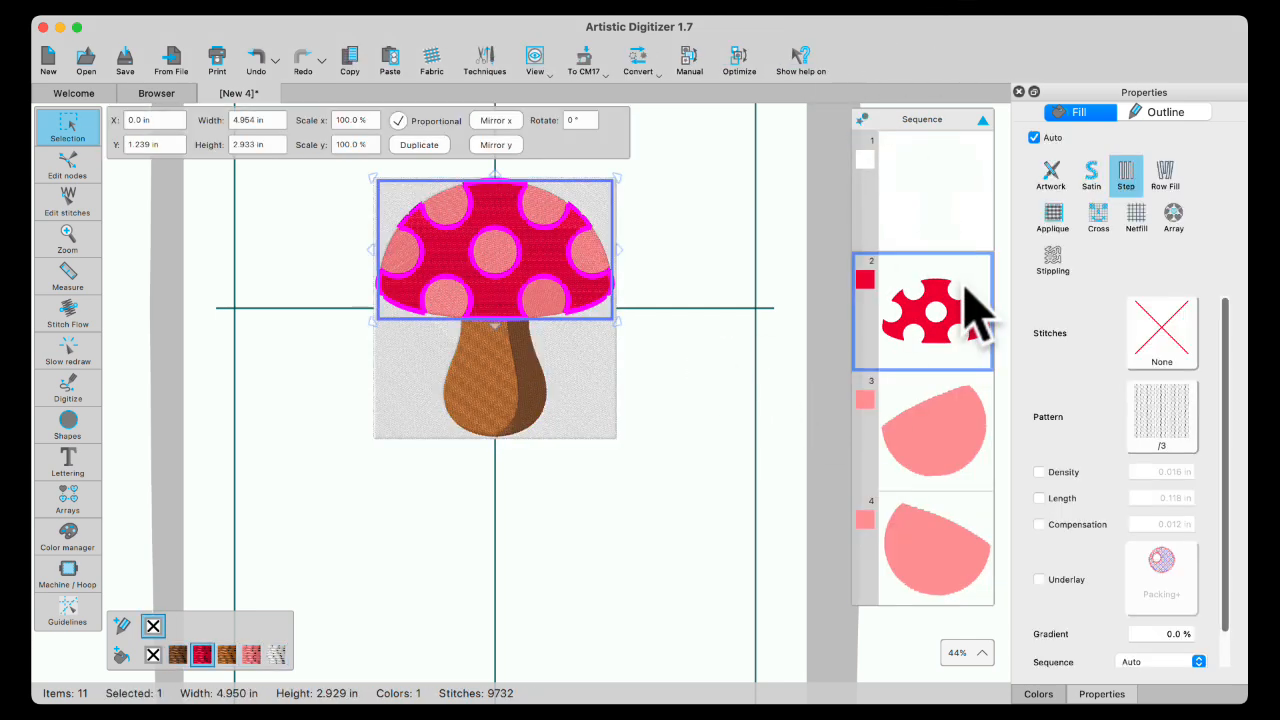
{"action": "left_click", "coordinate": [916, 445]}
{"action": "left_click", "coordinate": [648, 540]}
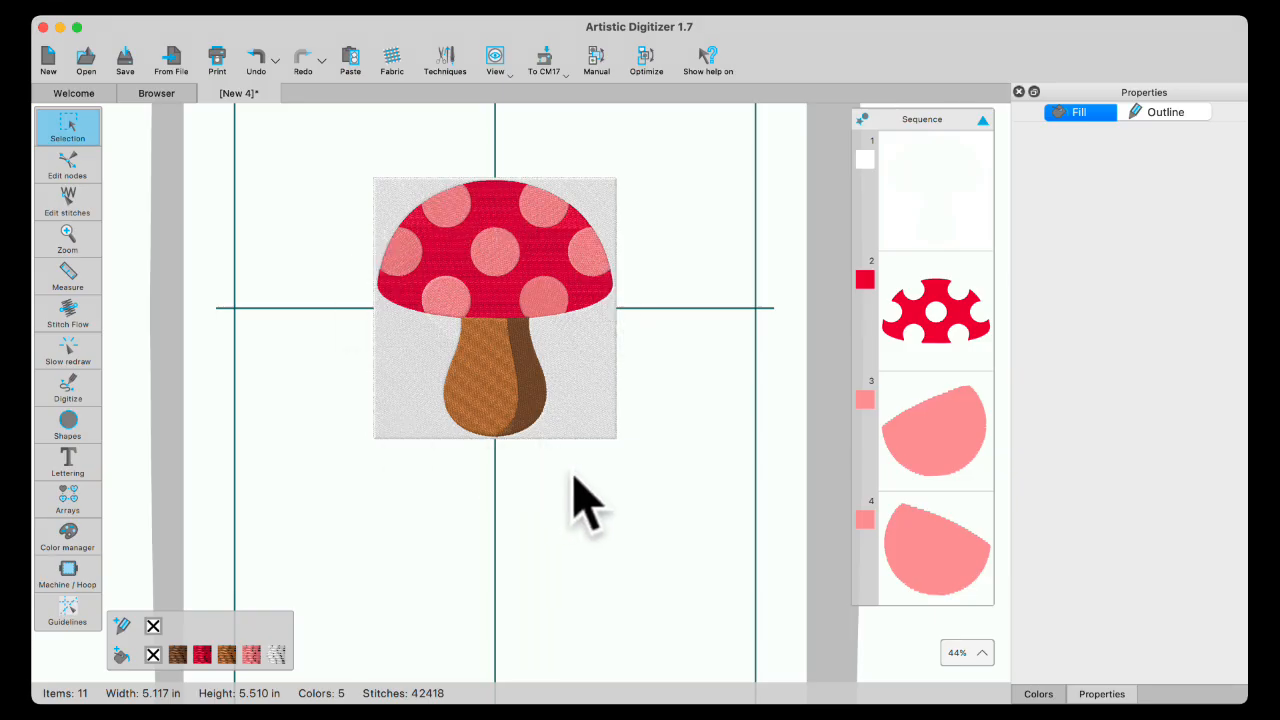
Step: Delete the white background fill surrounding the mushroom
{"action": "scroll", "coordinate": [529, 363], "scroll_direction": "up", "scroll_amount": 3}
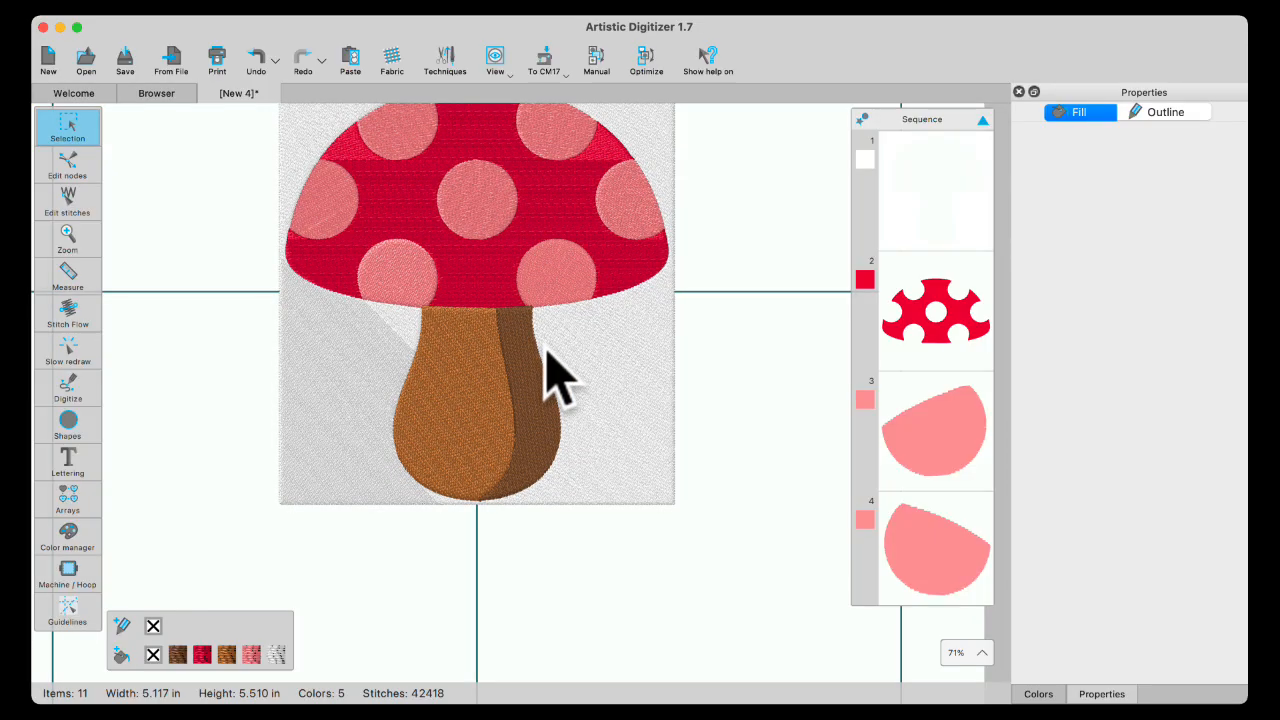
{"action": "scroll", "coordinate": [551, 375], "scroll_direction": "down", "scroll_amount": 1}
{"action": "scroll", "coordinate": [551, 380], "scroll_direction": "up", "scroll_amount": 3}
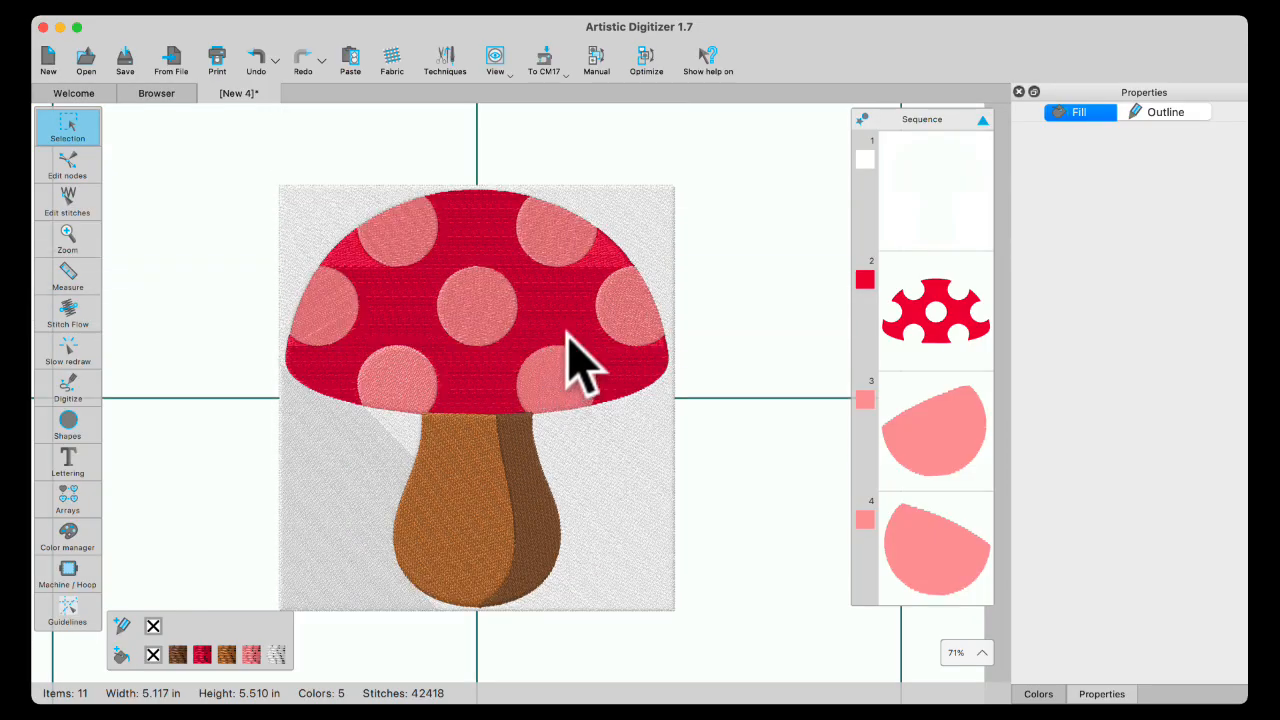
{"action": "left_click", "coordinate": [355, 495]}
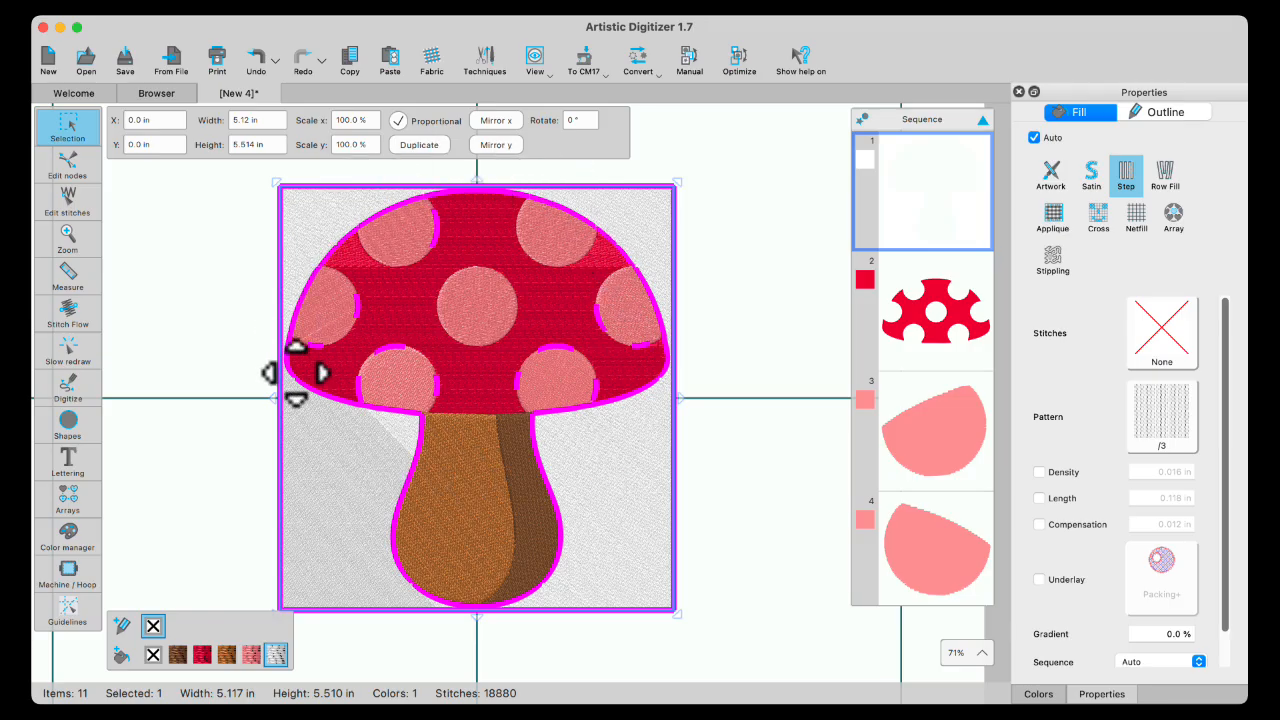
{"action": "key", "text": "Delete"}
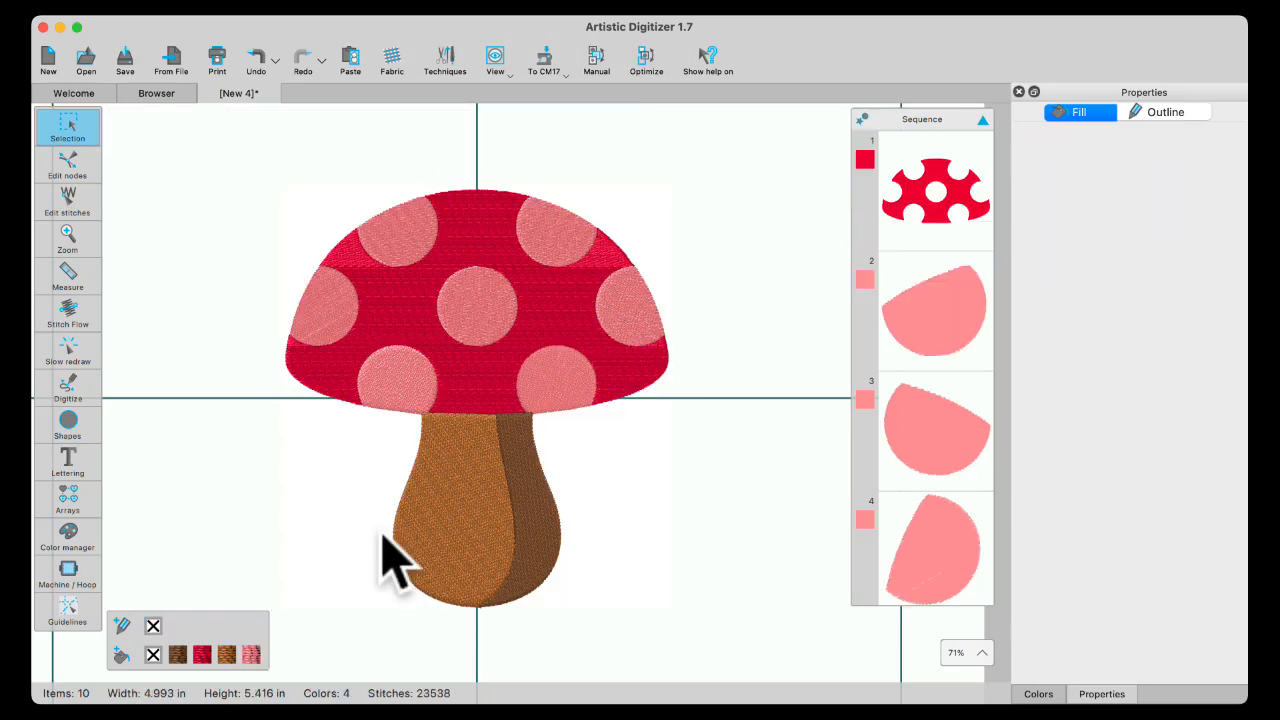
Step: Set the fill pattern of the red mushroom cap to wool and deselect it
{"action": "left_click", "coordinate": [400, 318]}
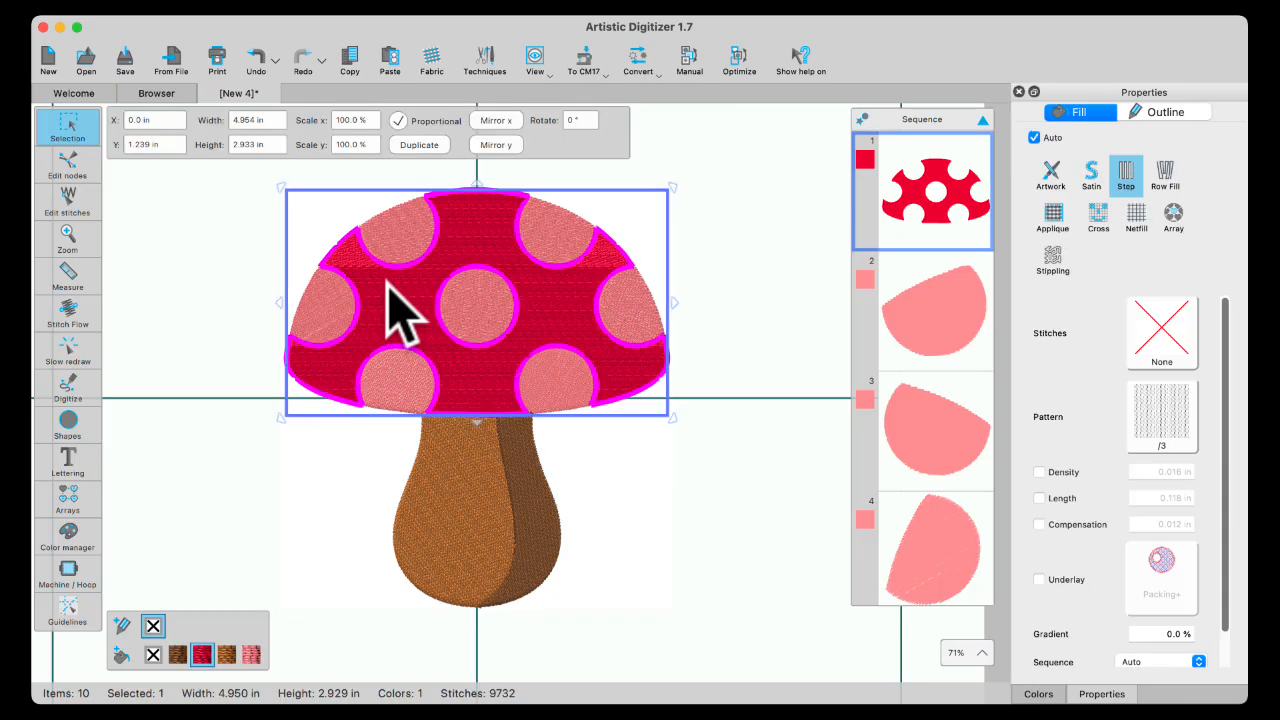
{"action": "left_click", "coordinate": [1172, 425]}
{"action": "left_click", "coordinate": [846, 660]}
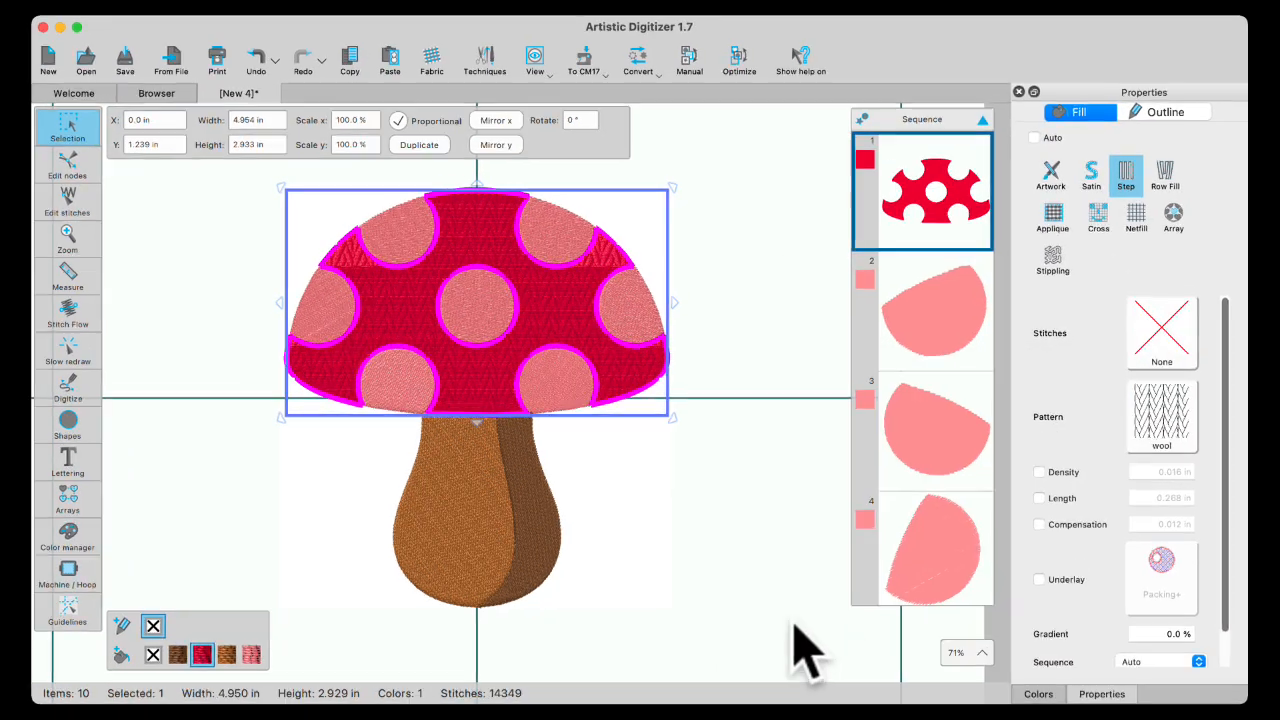
{"action": "left_click", "coordinate": [682, 596]}
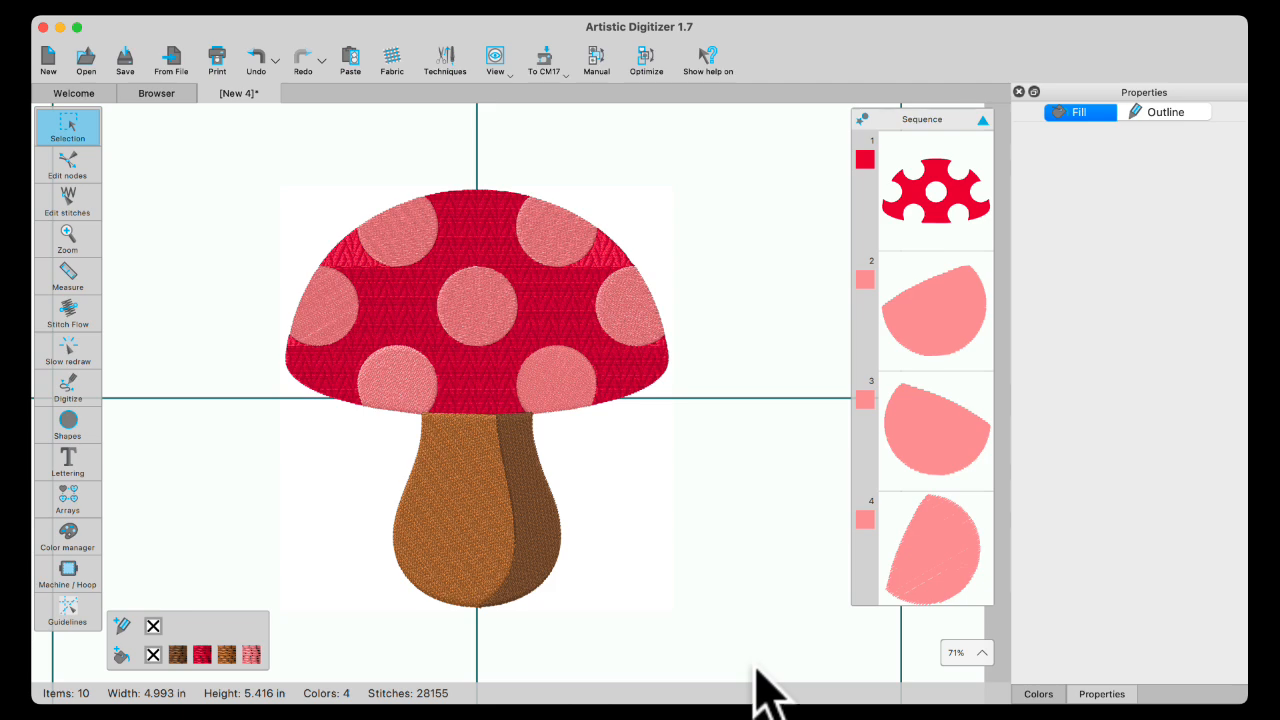
Step: Check the pink spot on the cap's left edge as a separate object, and close the mushroom design without saving
{"action": "left_click", "coordinate": [940, 555]}
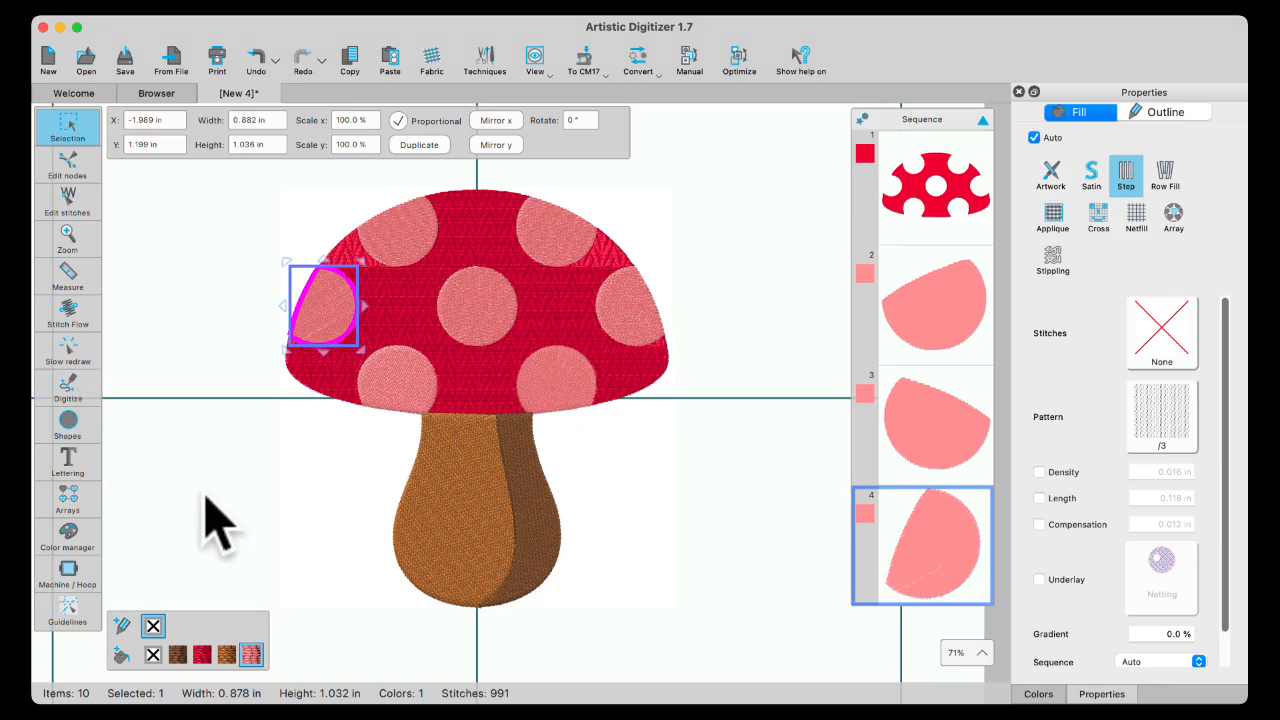
{"action": "left_click", "coordinate": [629, 557]}
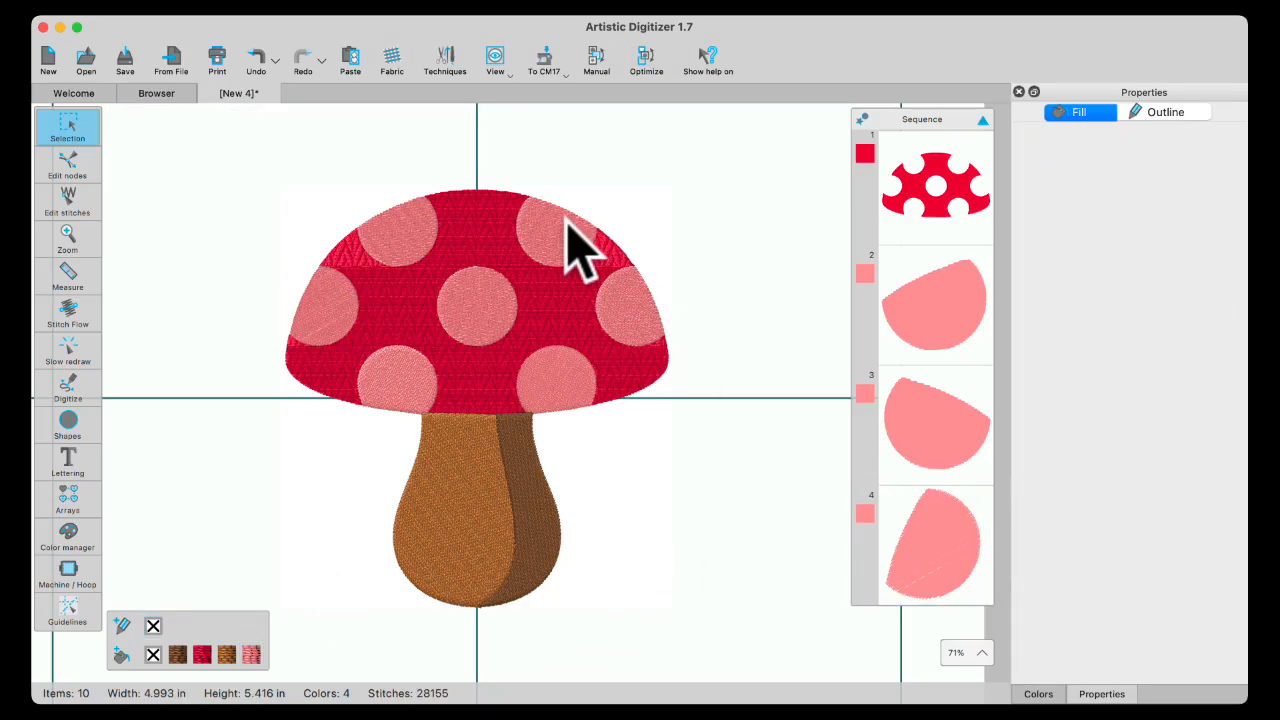
{"action": "left_click", "coordinate": [208, 91]}
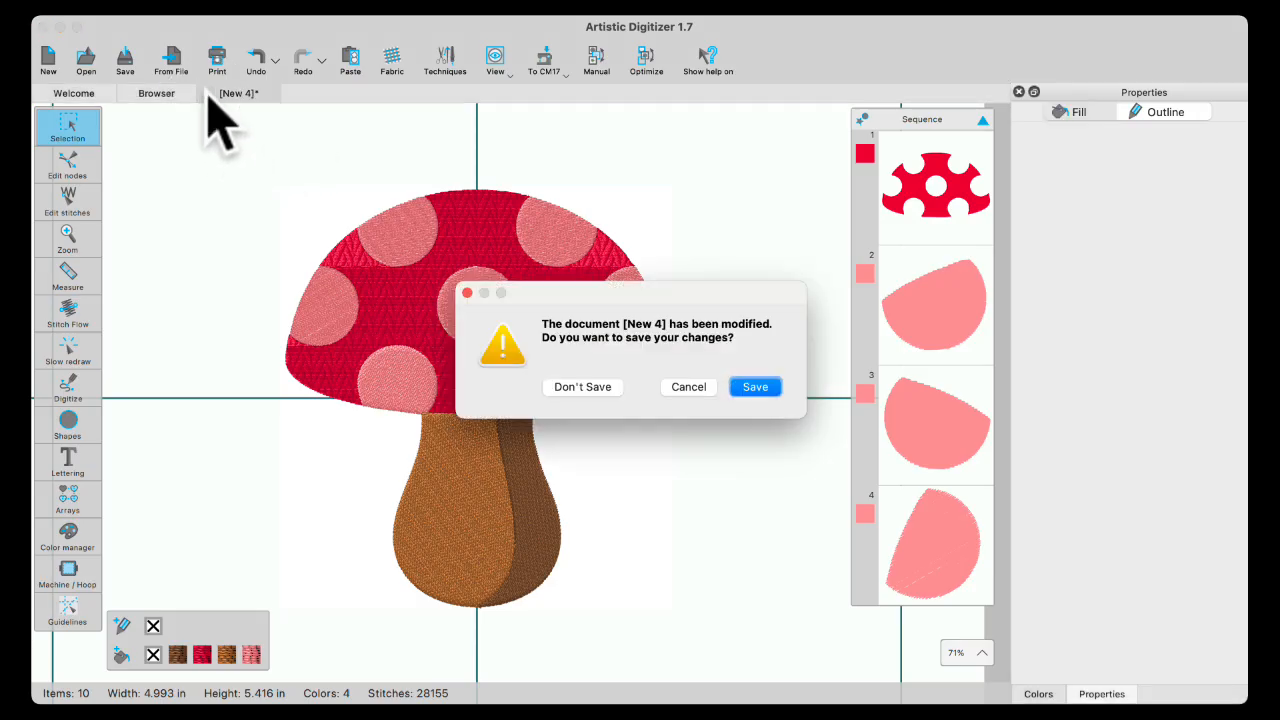
{"action": "left_click", "coordinate": [594, 387]}
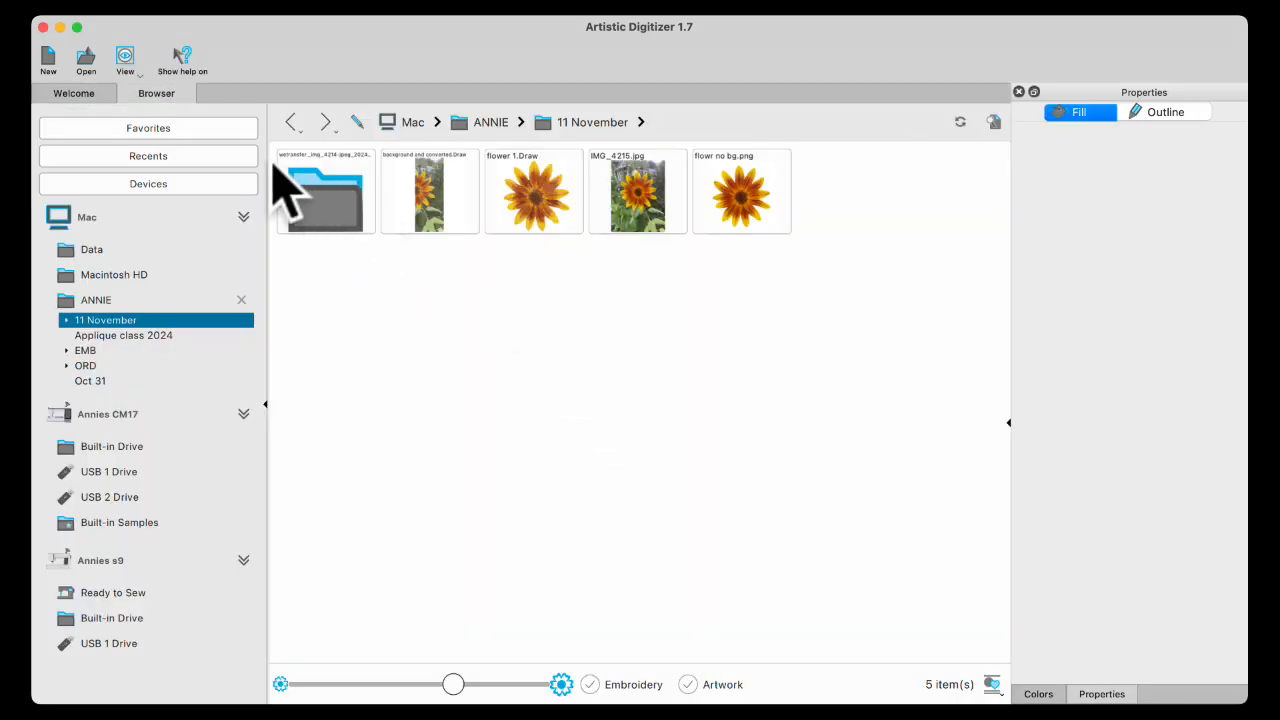
Step: Open the recent dog photo IMG_0796.jpg as a backdrop, cropped around the dog's head to about 5.45 by 5.00 in
{"action": "left_click", "coordinate": [86, 95]}
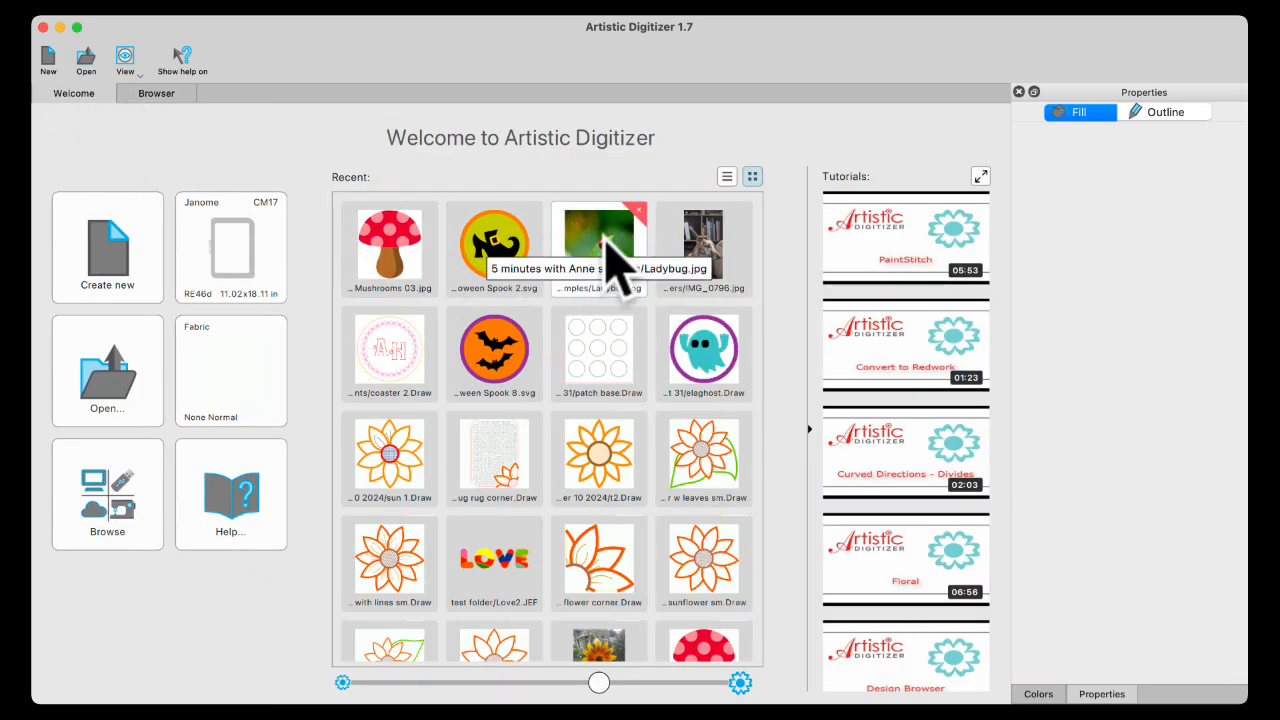
{"action": "double_click", "coordinate": [709, 232]}
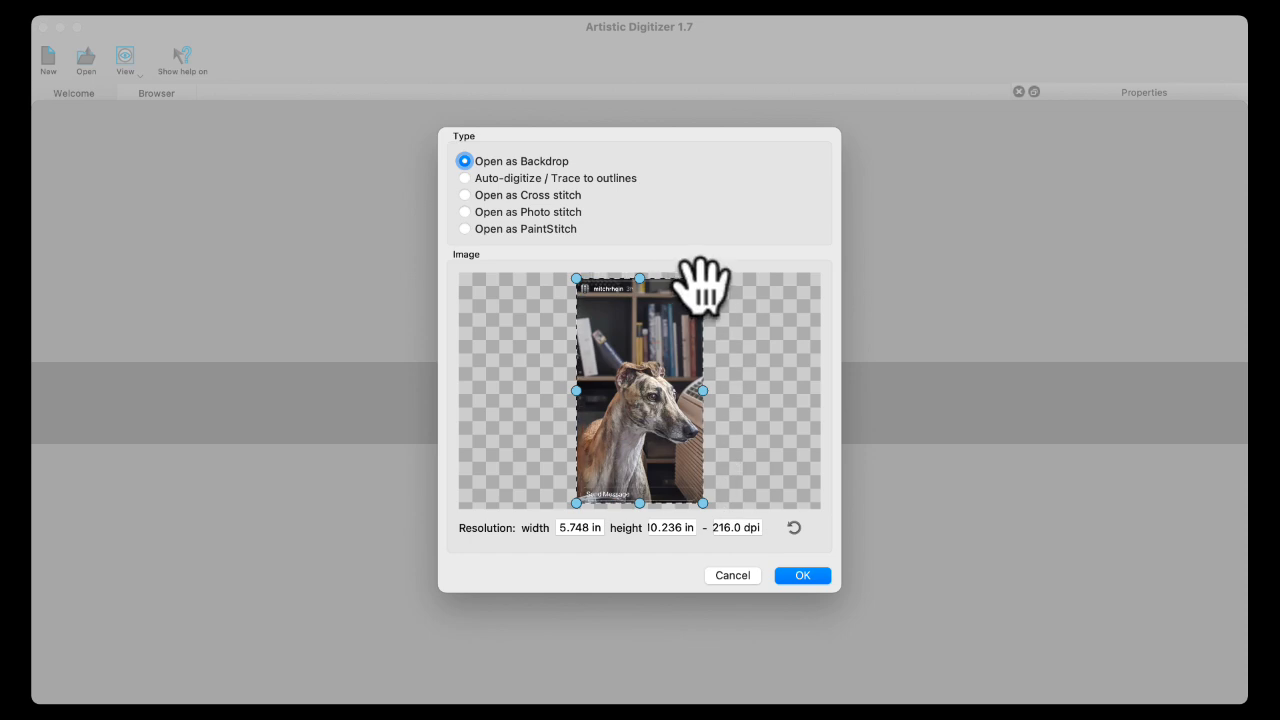
{"action": "left_click_drag", "start_coordinate": [703, 279], "coordinate": [710, 340]}
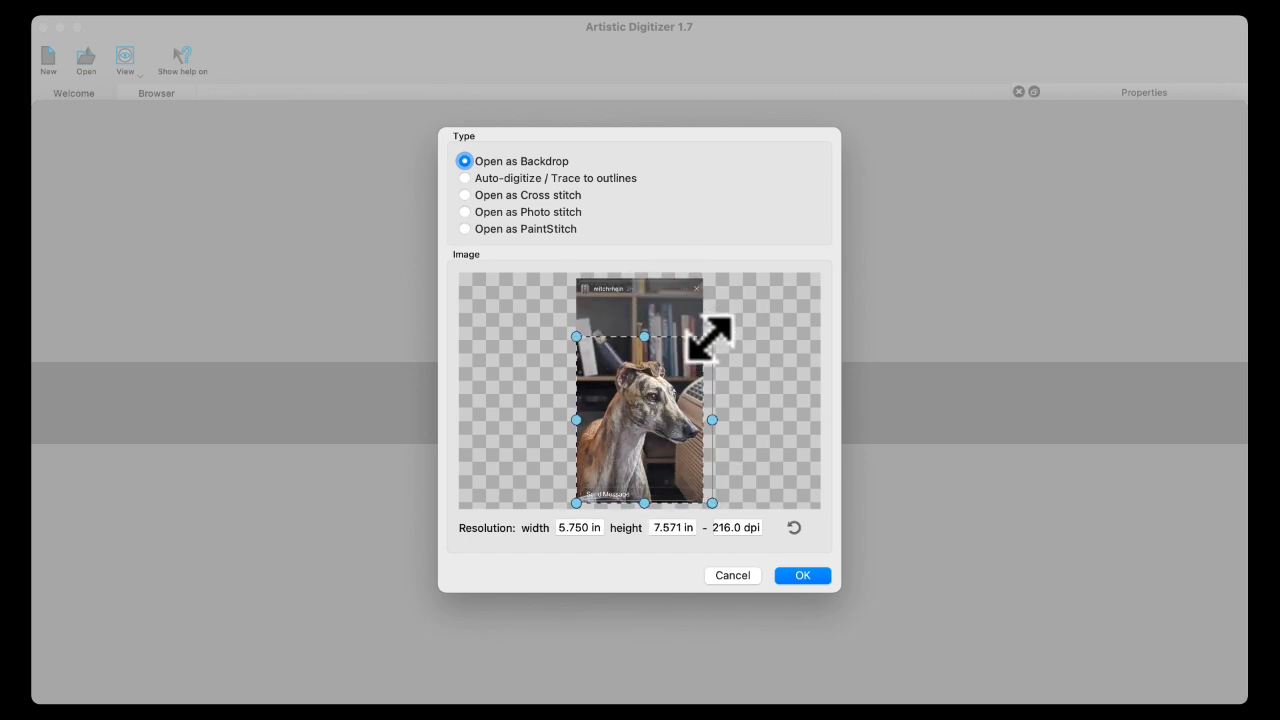
{"action": "left_click_drag", "start_coordinate": [711, 503], "coordinate": [704, 456]}
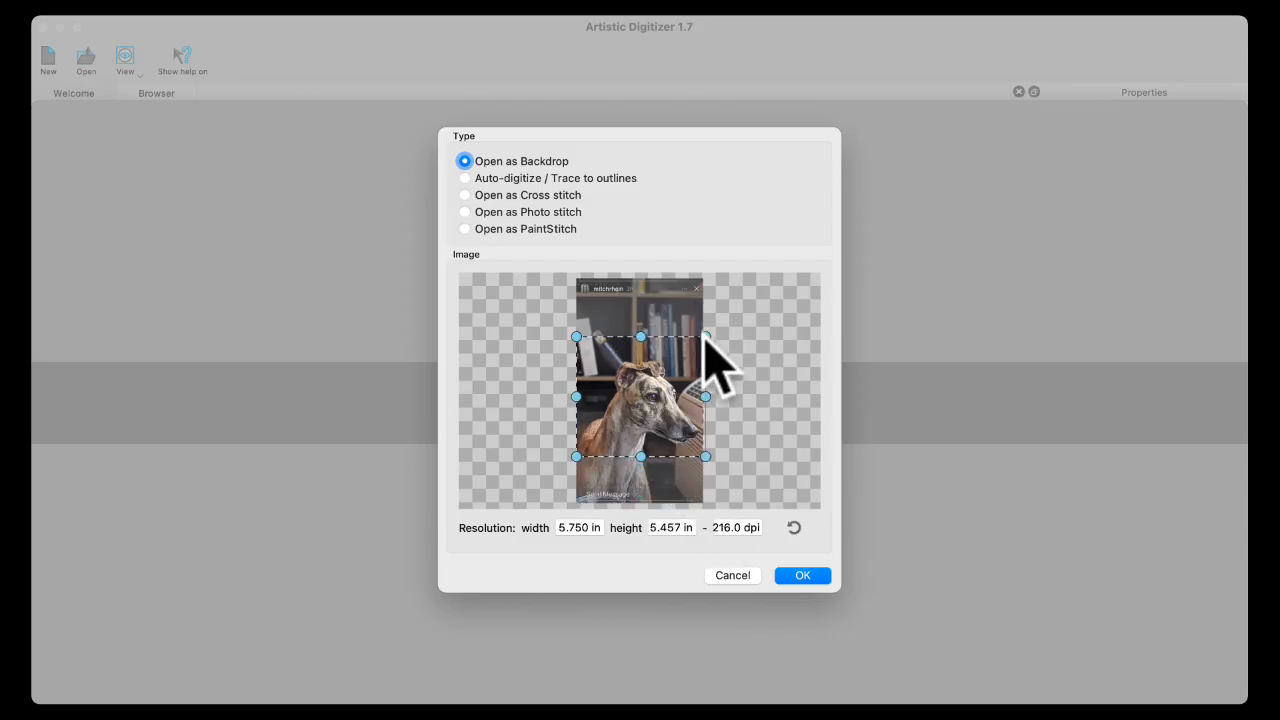
{"action": "left_click_drag", "start_coordinate": [706, 338], "coordinate": [704, 346]}
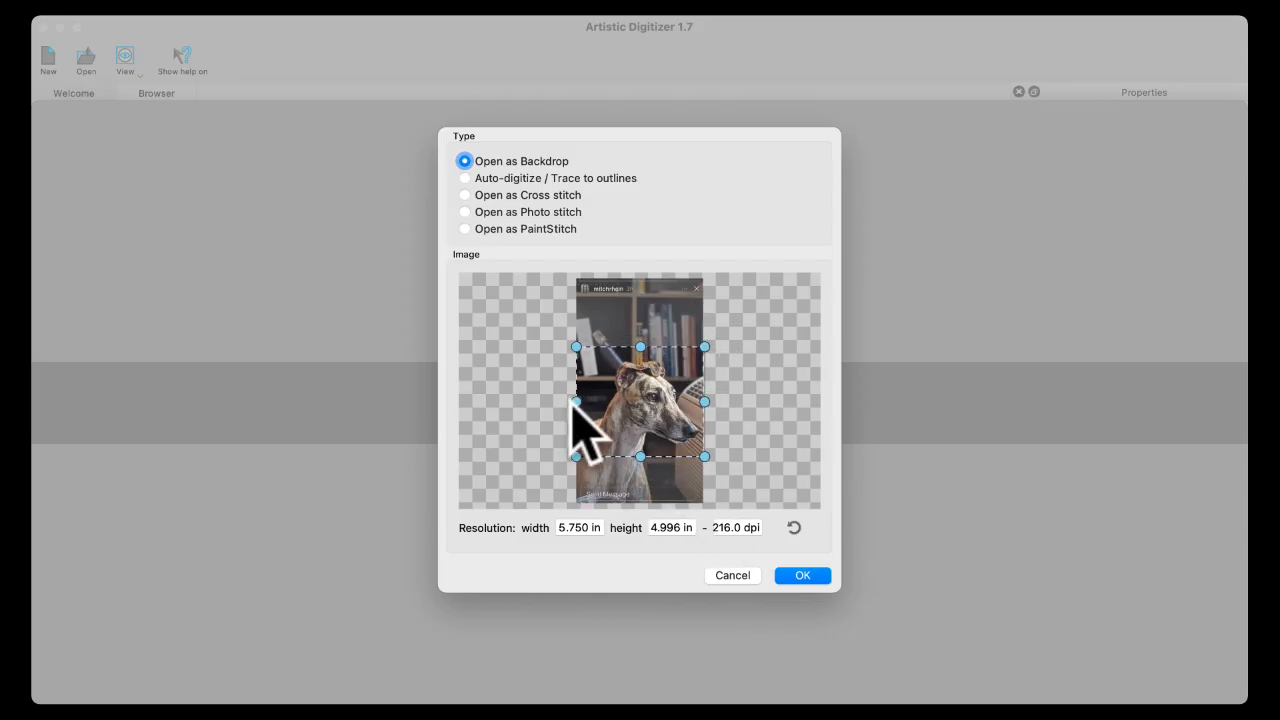
{"action": "left_click_drag", "start_coordinate": [571, 401], "coordinate": [582, 401]}
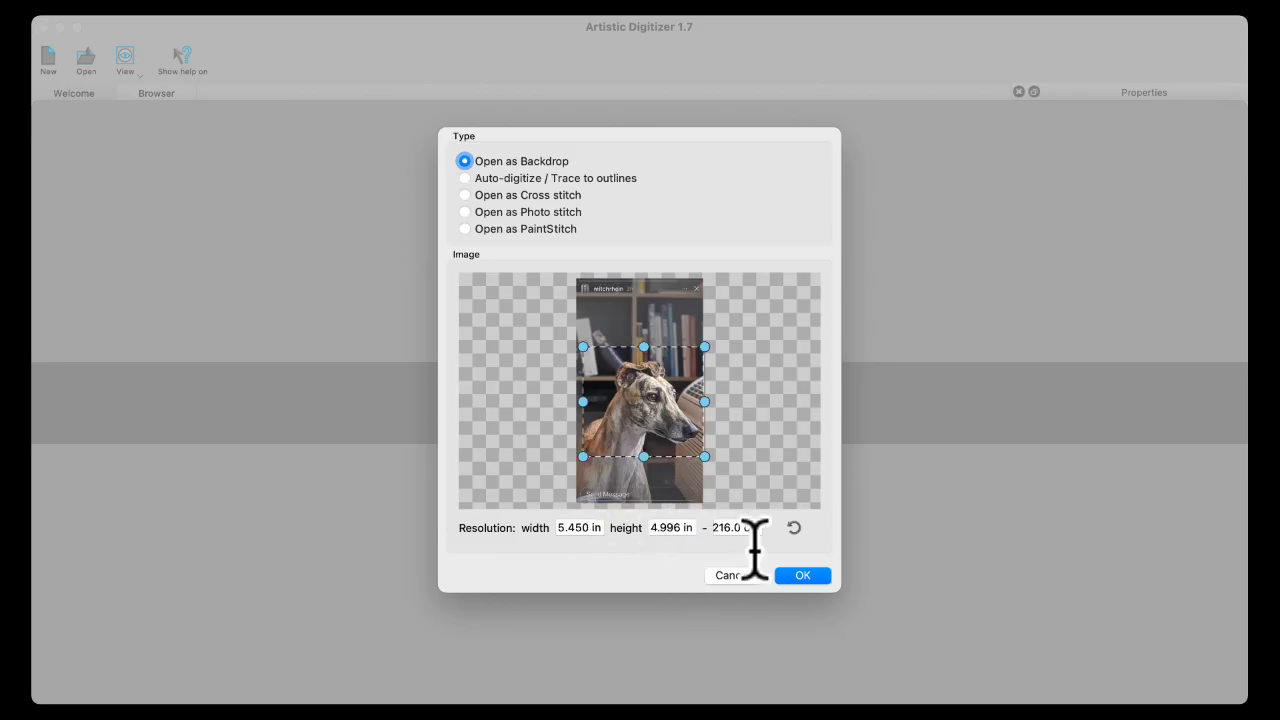
{"action": "left_click", "coordinate": [808, 578]}
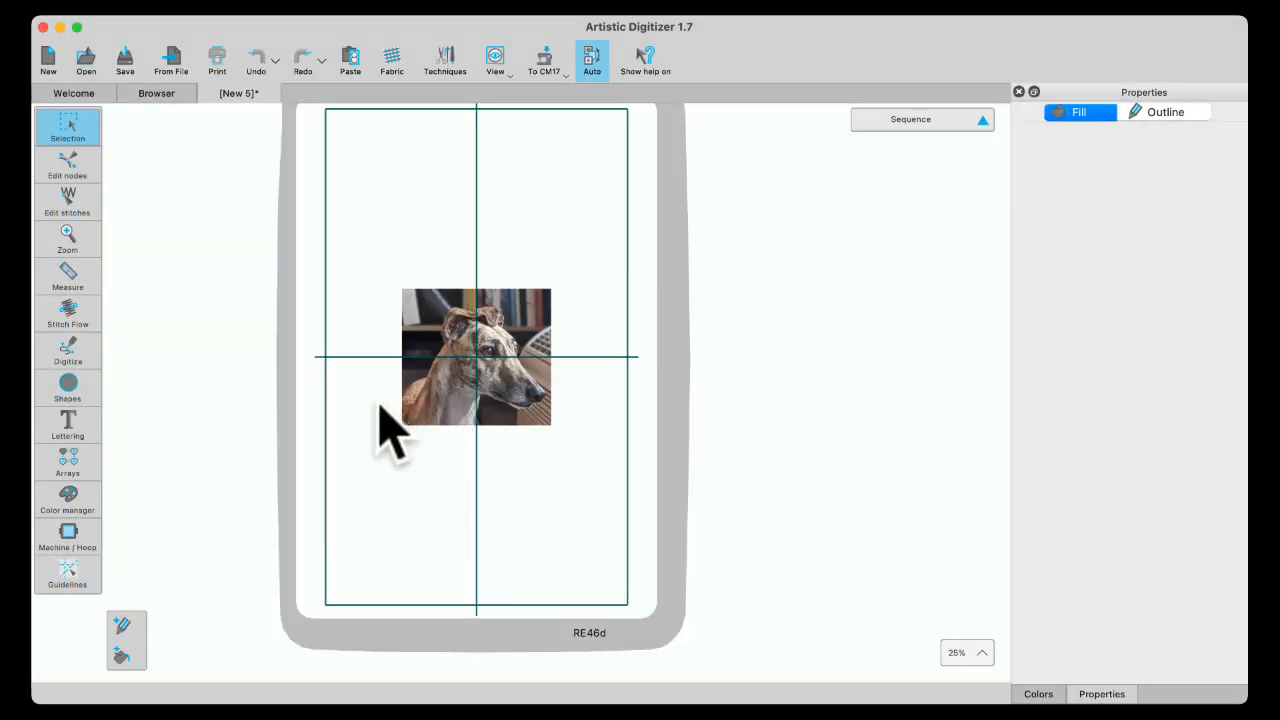
Step: Trace an open outline shape along the dog's back and up its neck, ending below the ear
{"action": "scroll", "coordinate": [440, 410], "scroll_direction": "up", "scroll_amount": 3}
{"action": "scroll", "coordinate": [530, 335], "scroll_direction": "up", "scroll_amount": 4}
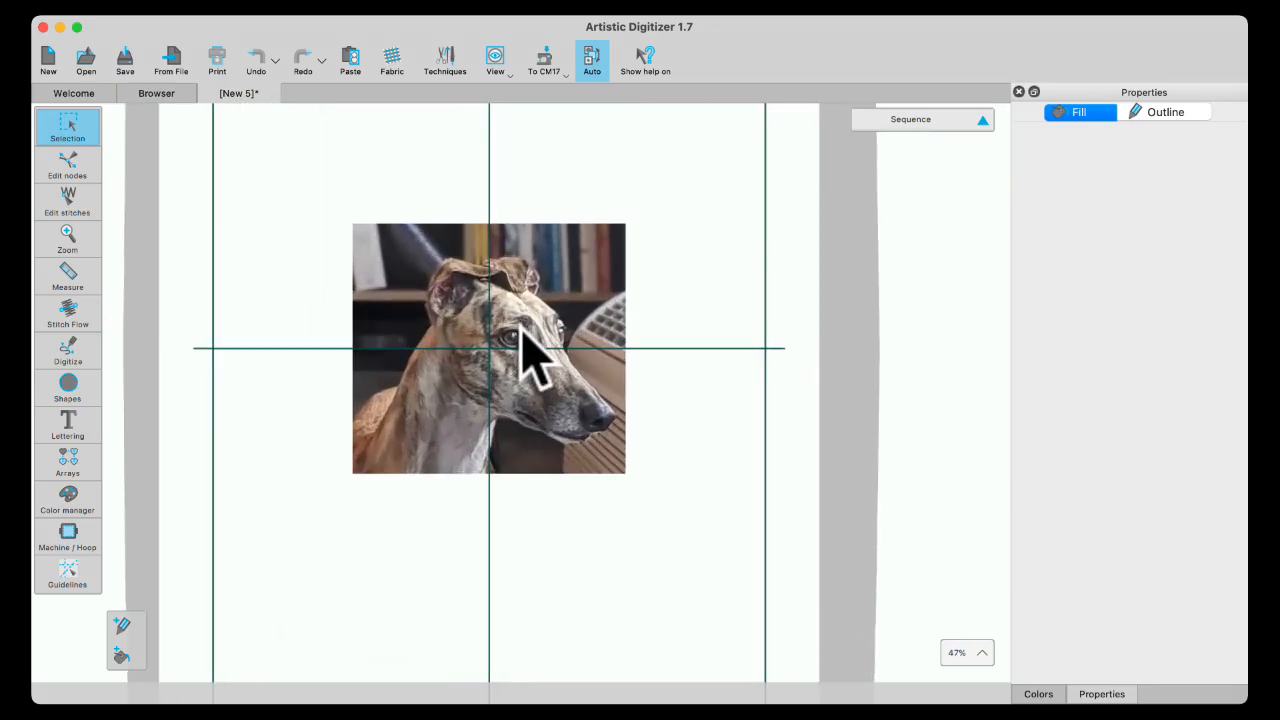
{"action": "left_click", "coordinate": [357, 363]}
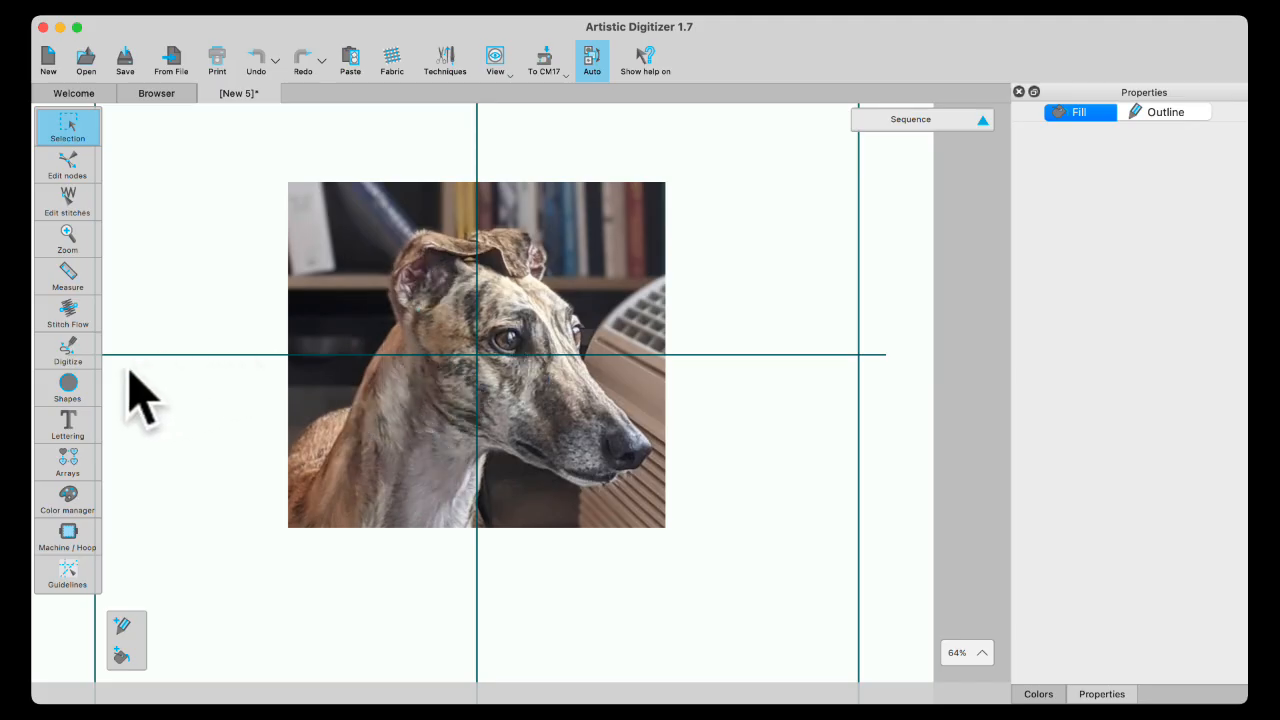
{"action": "left_click", "coordinate": [75, 362]}
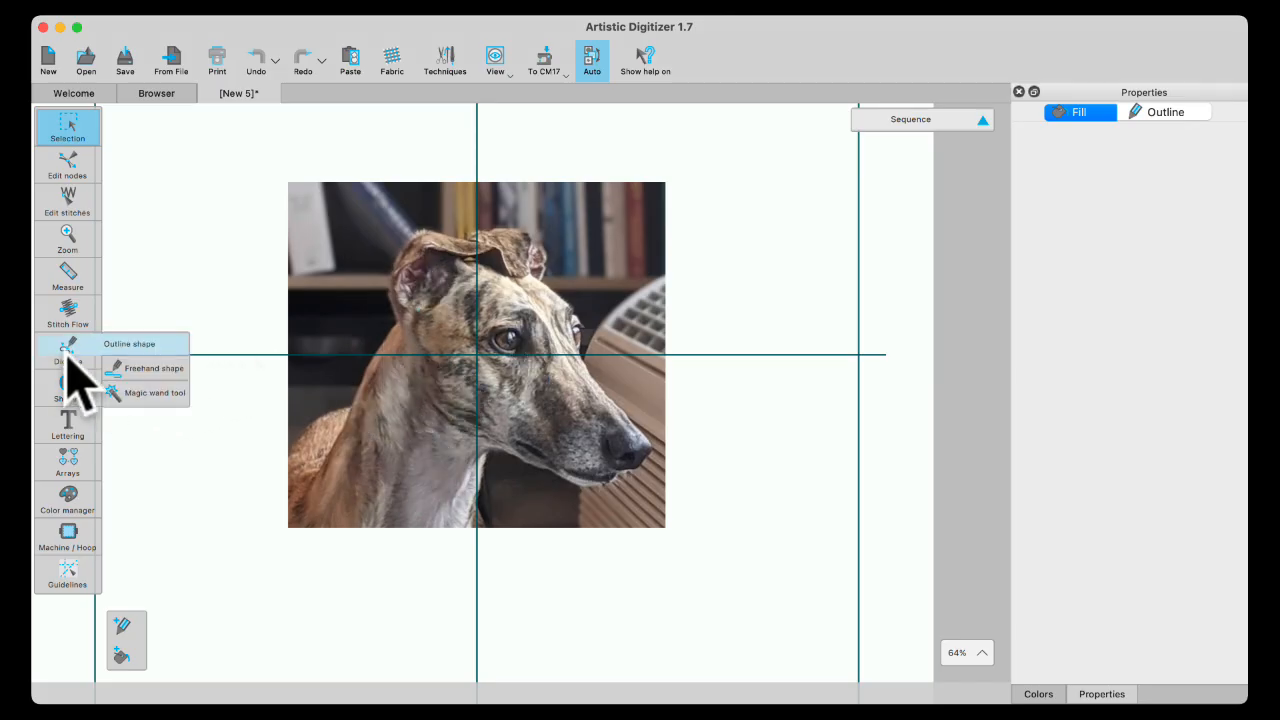
{"action": "left_click", "coordinate": [135, 350]}
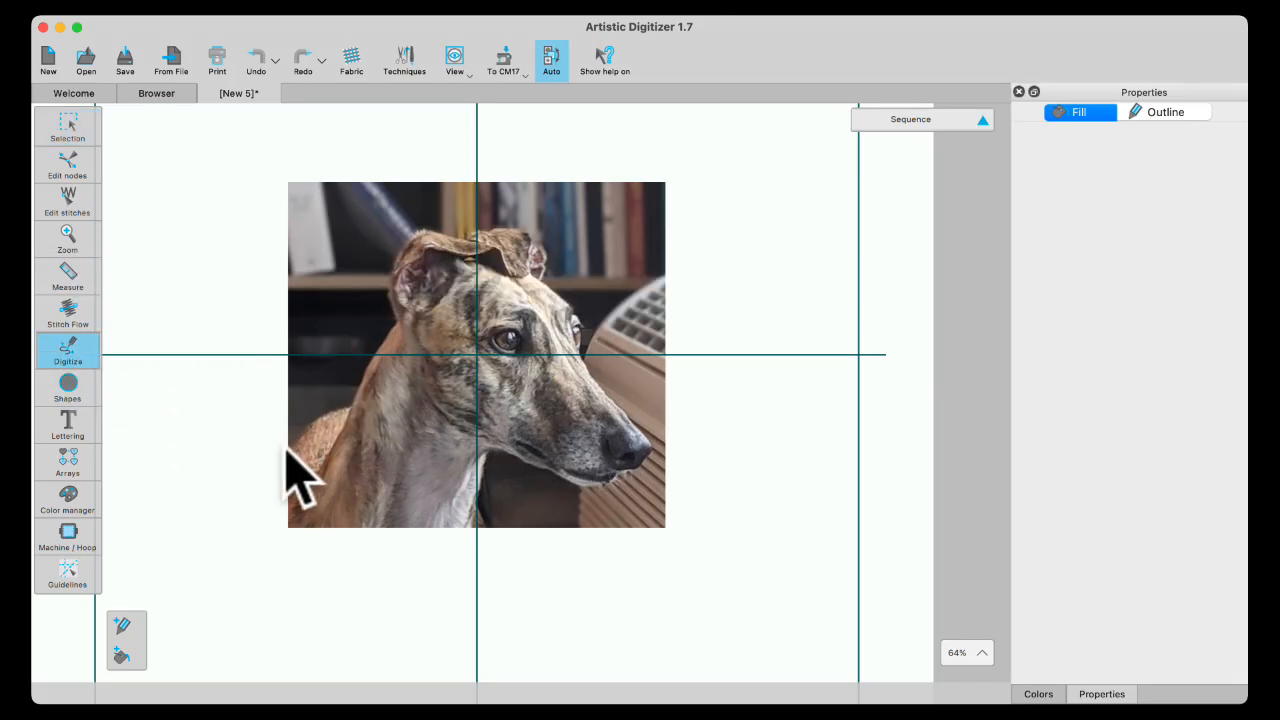
{"action": "left_click", "coordinate": [290, 451]}
{"action": "left_click", "coordinate": [312, 426]}
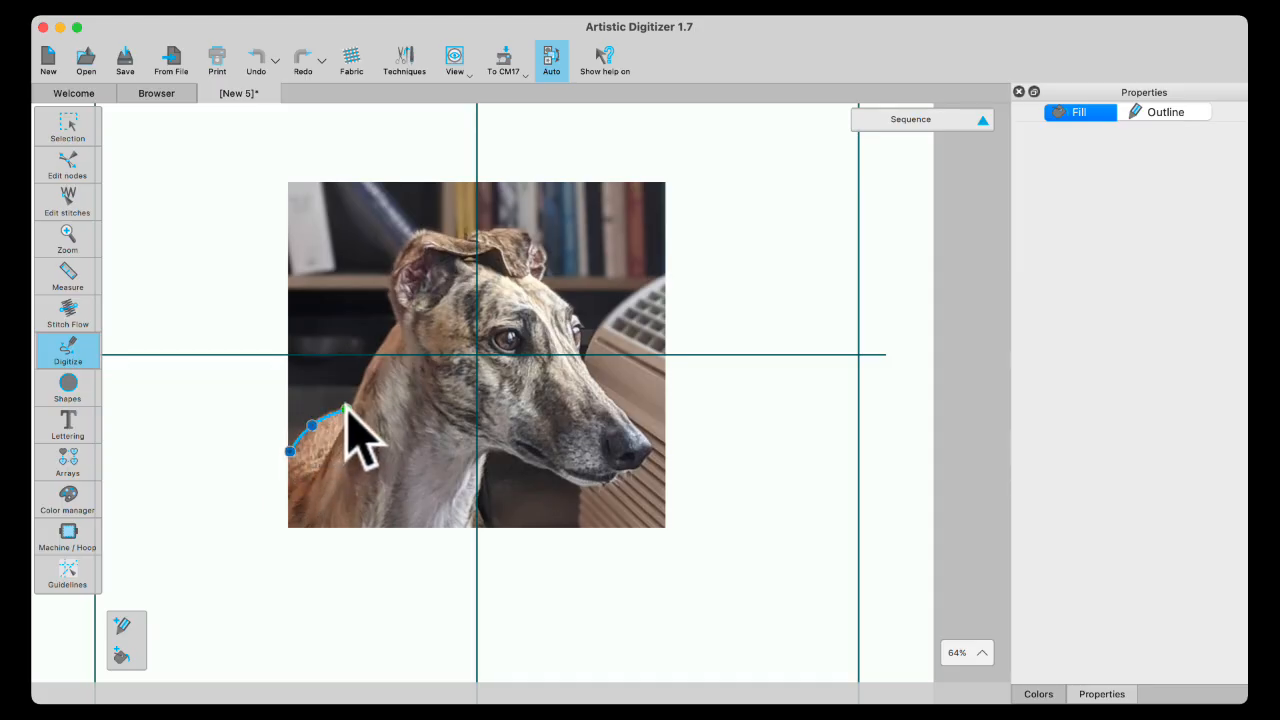
{"action": "left_click", "coordinate": [346, 409]}
{"action": "left_click", "coordinate": [365, 369]}
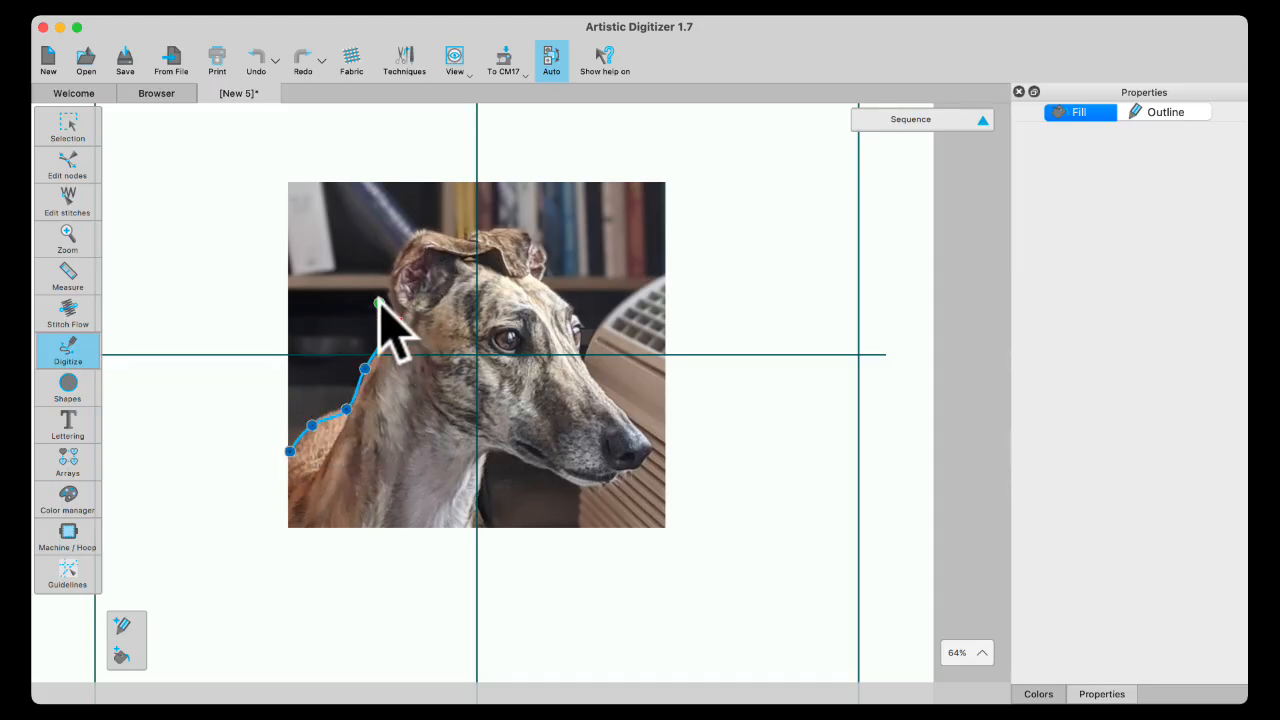
{"action": "double_click", "coordinate": [379, 303]}
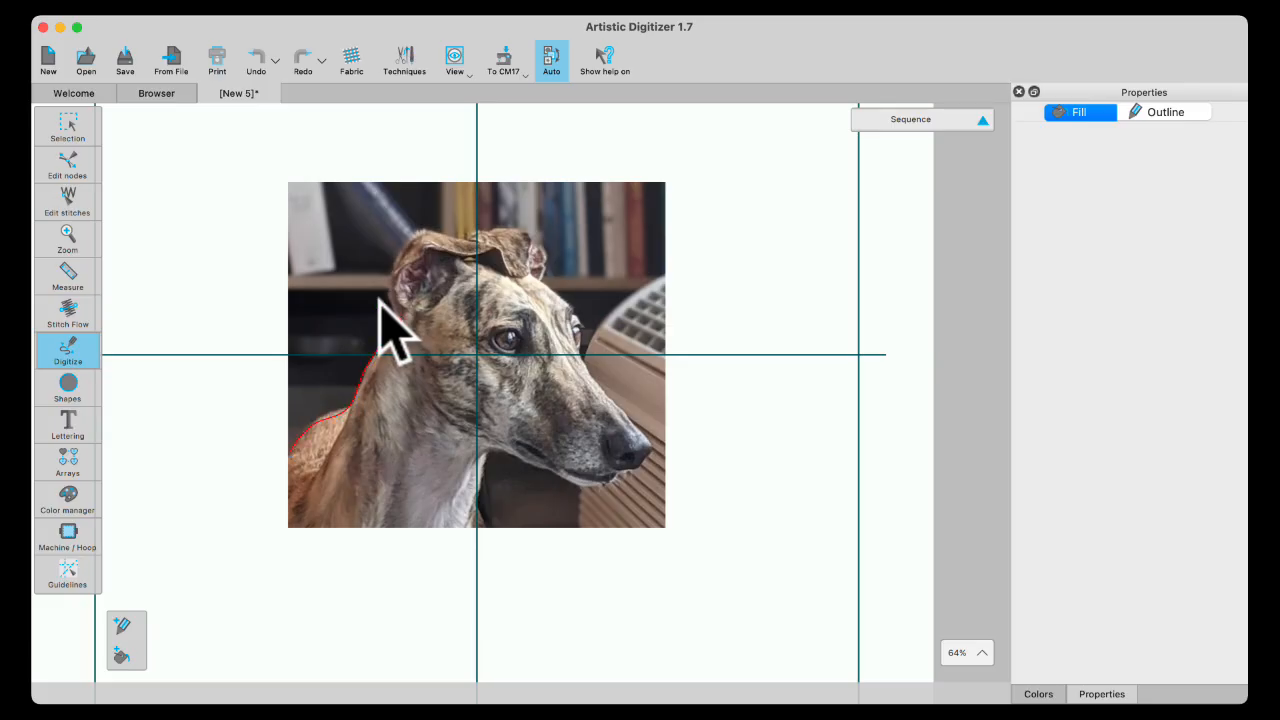
Step: Select the traced outline along the dog's back and remove it from the design
{"action": "left_click", "coordinate": [62, 125]}
{"action": "left_click", "coordinate": [140, 120]}
{"action": "left_click", "coordinate": [409, 357]}
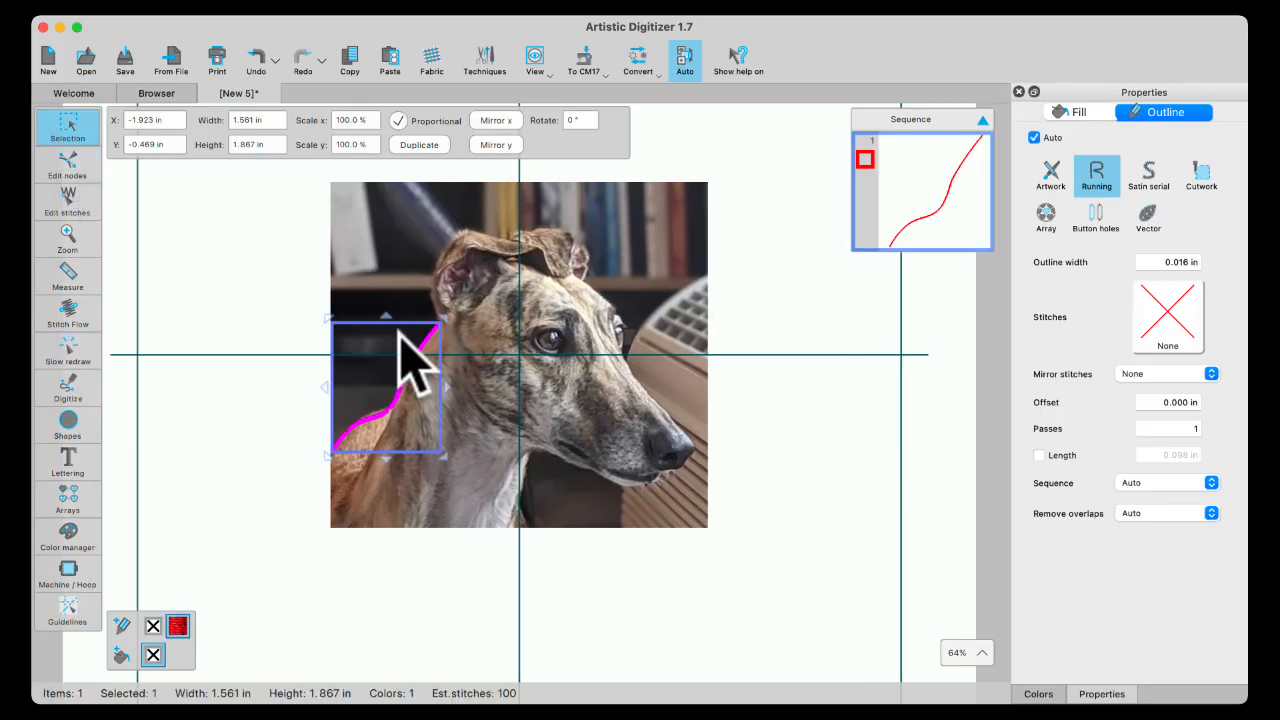
{"action": "key", "text": "super+x"}
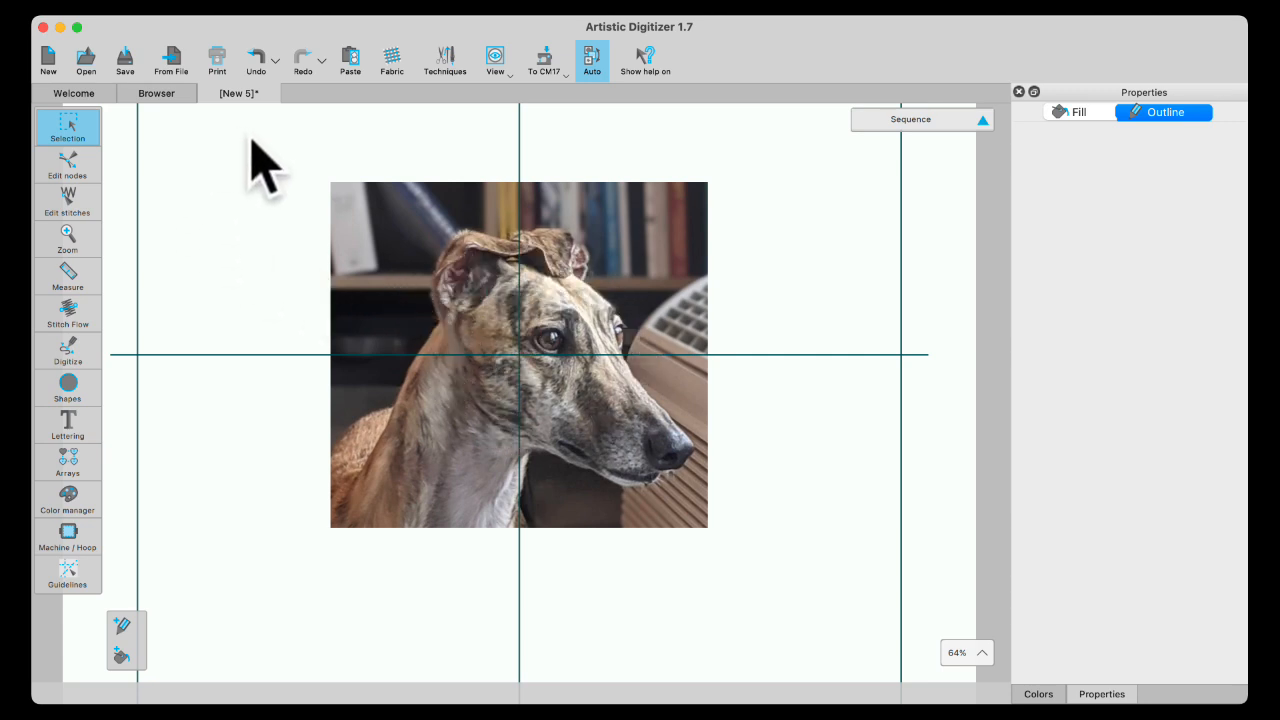
Step: Keep the dog backdrop unrotated and sent to back, enlarge it to 178% scale, and close its properties
{"action": "left_click", "coordinate": [220, 4]}
{"action": "mouse_move", "coordinate": [233, 50]}
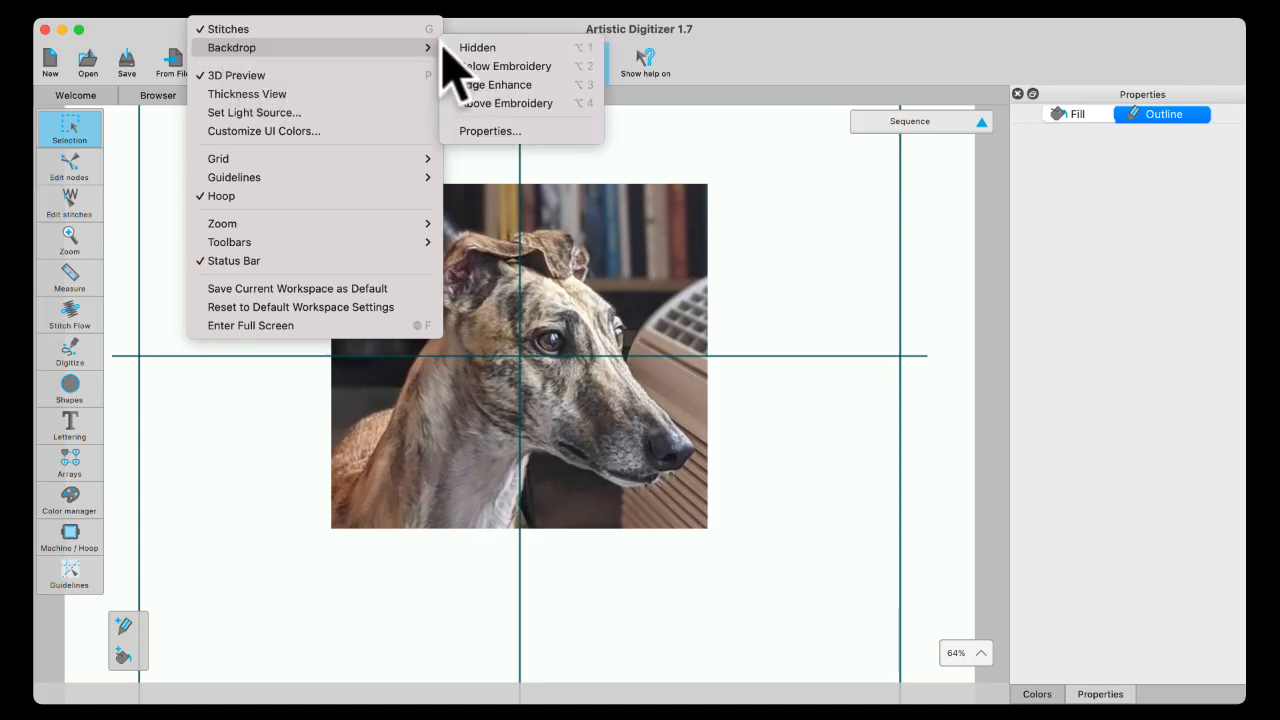
{"action": "left_click", "coordinate": [501, 132]}
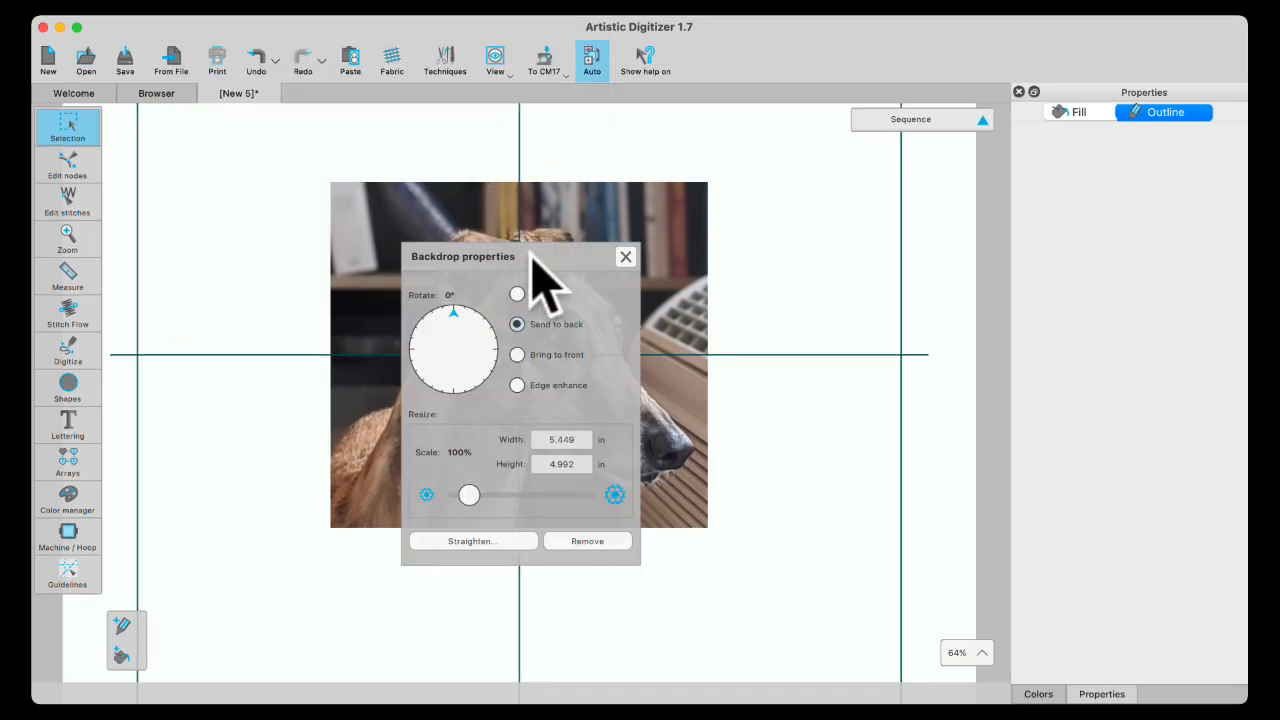
{"action": "left_click_drag", "start_coordinate": [531, 253], "coordinate": [833, 168]}
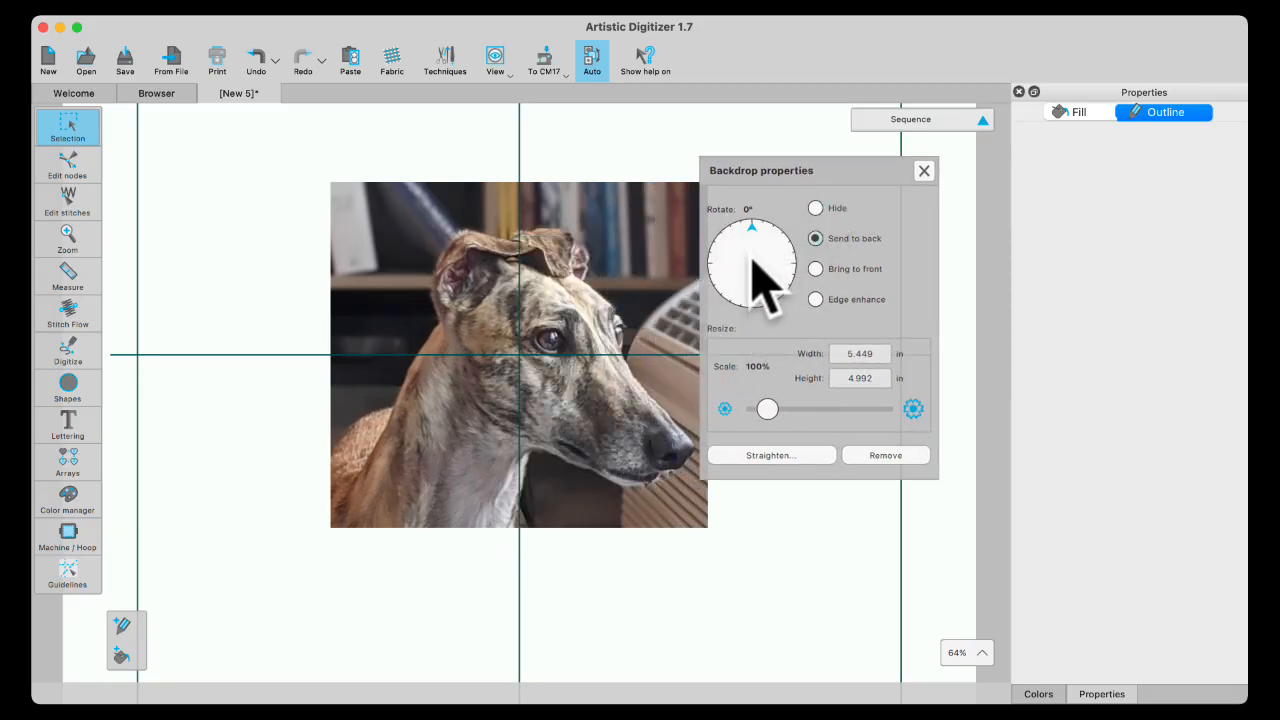
{"action": "mouse_move", "coordinate": [750, 228]}
{"action": "left_mouse_down"}
{"action": "mouse_move", "coordinate": [772, 218]}
{"action": "mouse_move", "coordinate": [782, 252]}
{"action": "mouse_move", "coordinate": [752, 246]}
{"action": "mouse_move", "coordinate": [733, 262]}
{"action": "mouse_move", "coordinate": [755, 226]}
{"action": "left_mouse_up"}
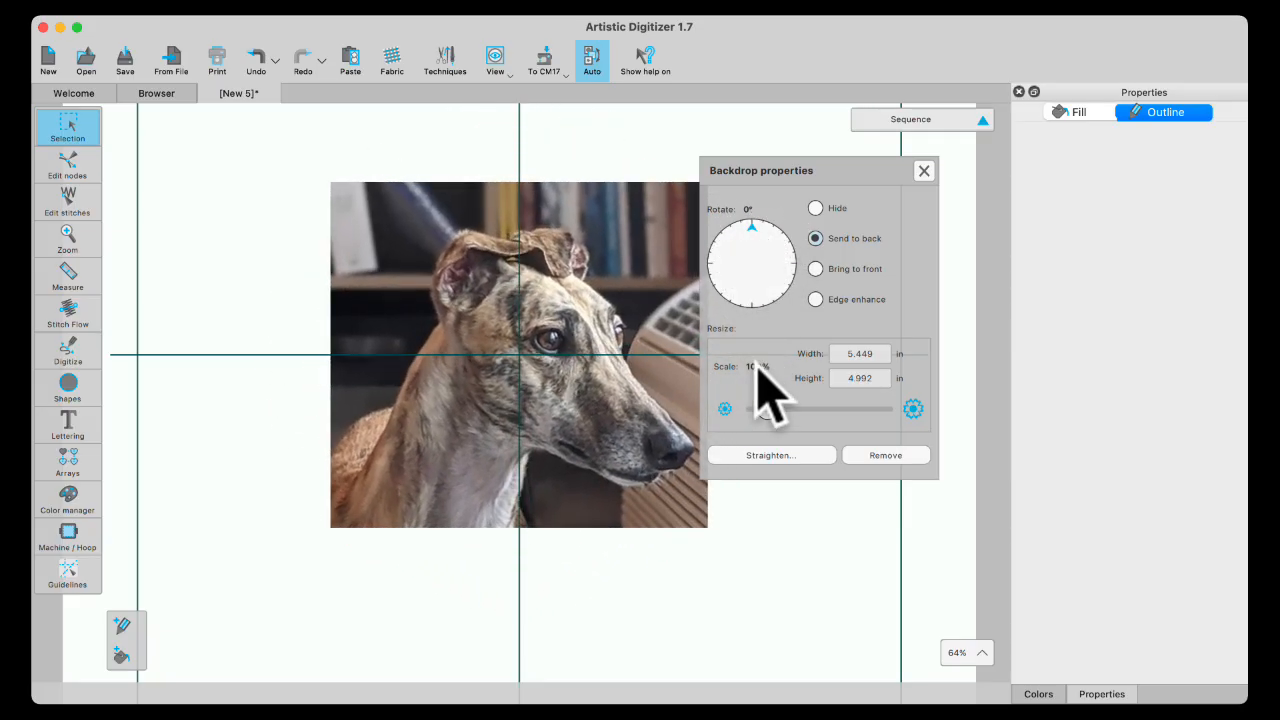
{"action": "left_click_drag", "start_coordinate": [768, 409], "coordinate": [777, 412]}
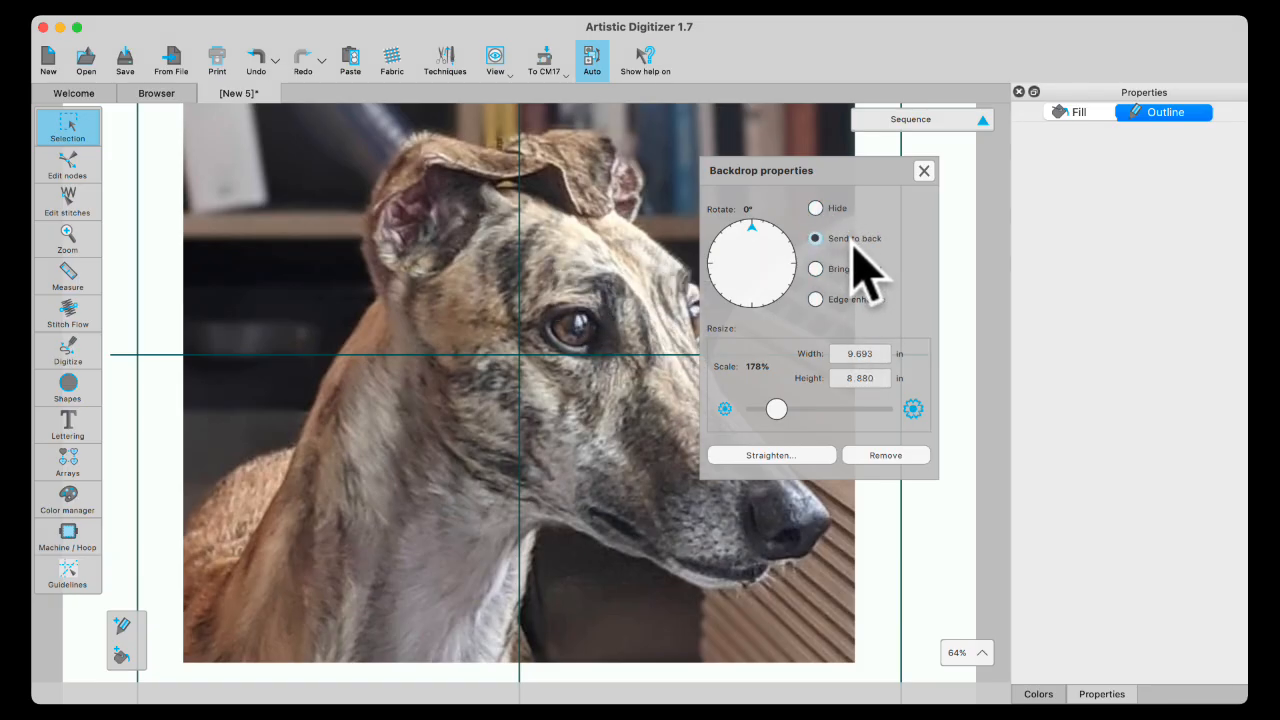
{"action": "left_click", "coordinate": [924, 171]}
Step: Draw a filled ellipse about 1.27 by 3.91 in over the dog's neck and rotate it clockwise to follow the neck
{"action": "scroll", "coordinate": [605, 330], "scroll_direction": "left", "scroll_amount": 3}
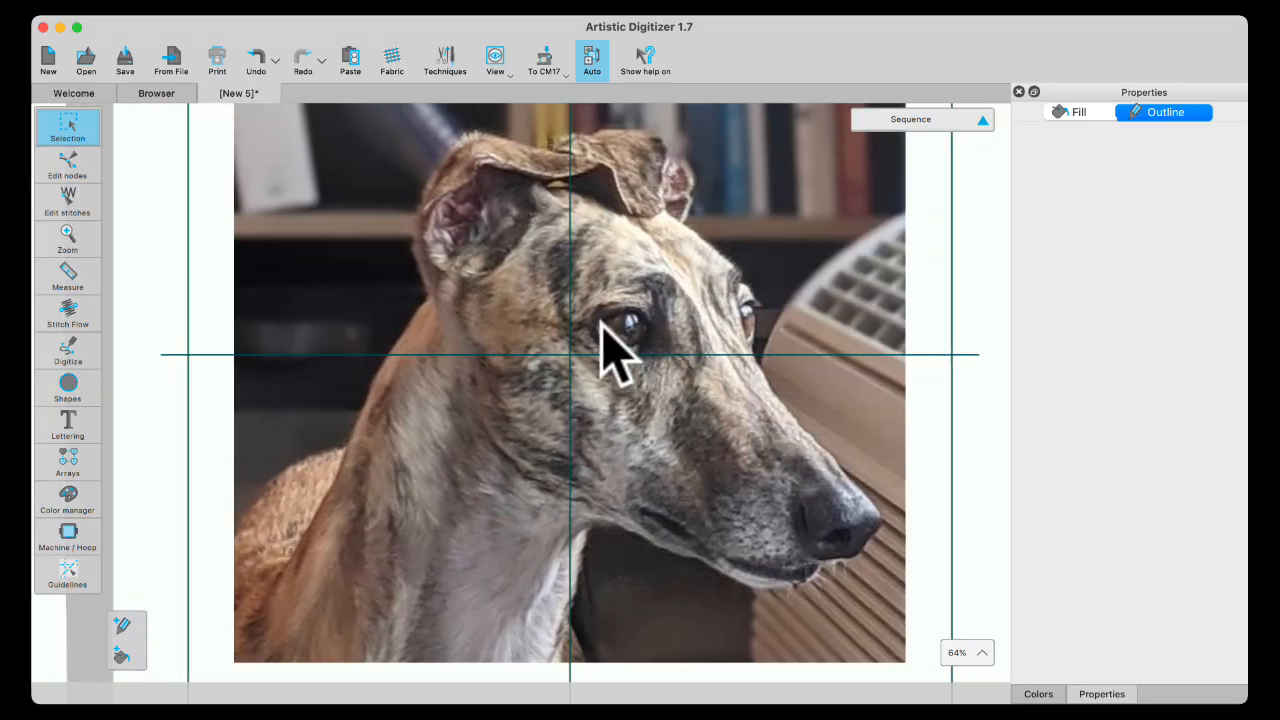
{"action": "scroll", "coordinate": [605, 330], "scroll_direction": "down", "scroll_amount": 2}
{"action": "left_click", "coordinate": [80, 352]}
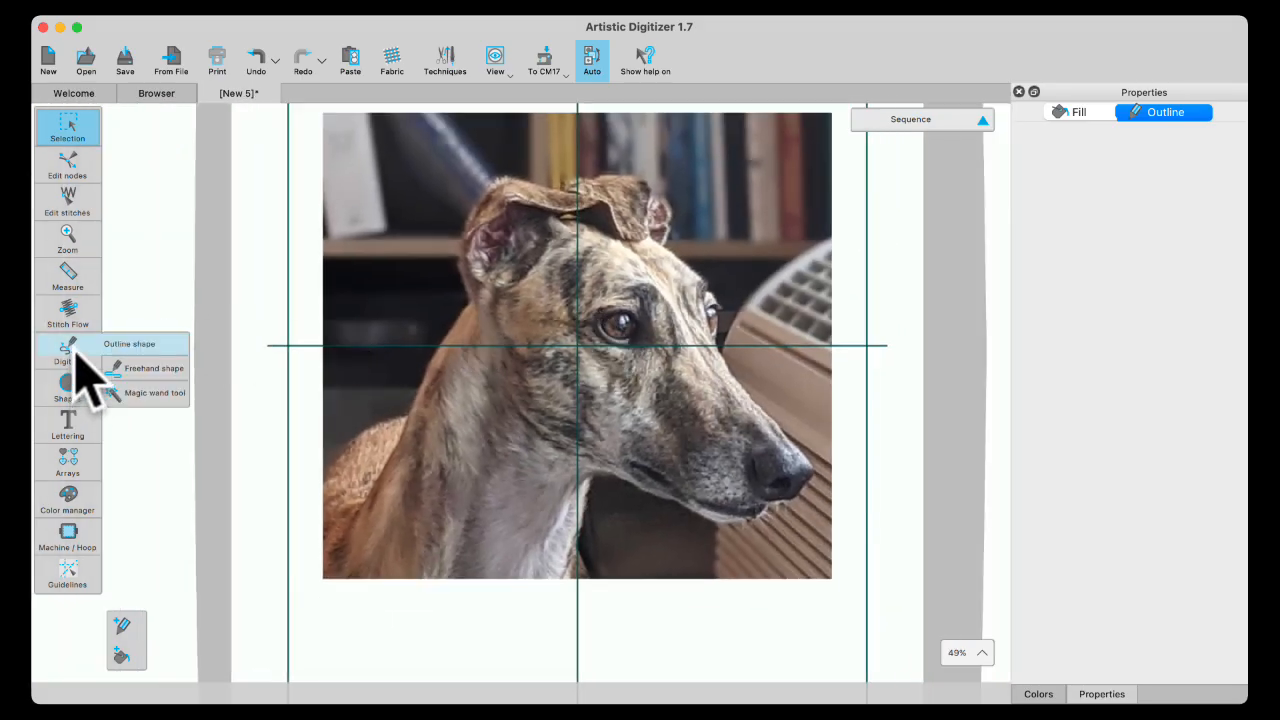
{"action": "left_click", "coordinate": [72, 384]}
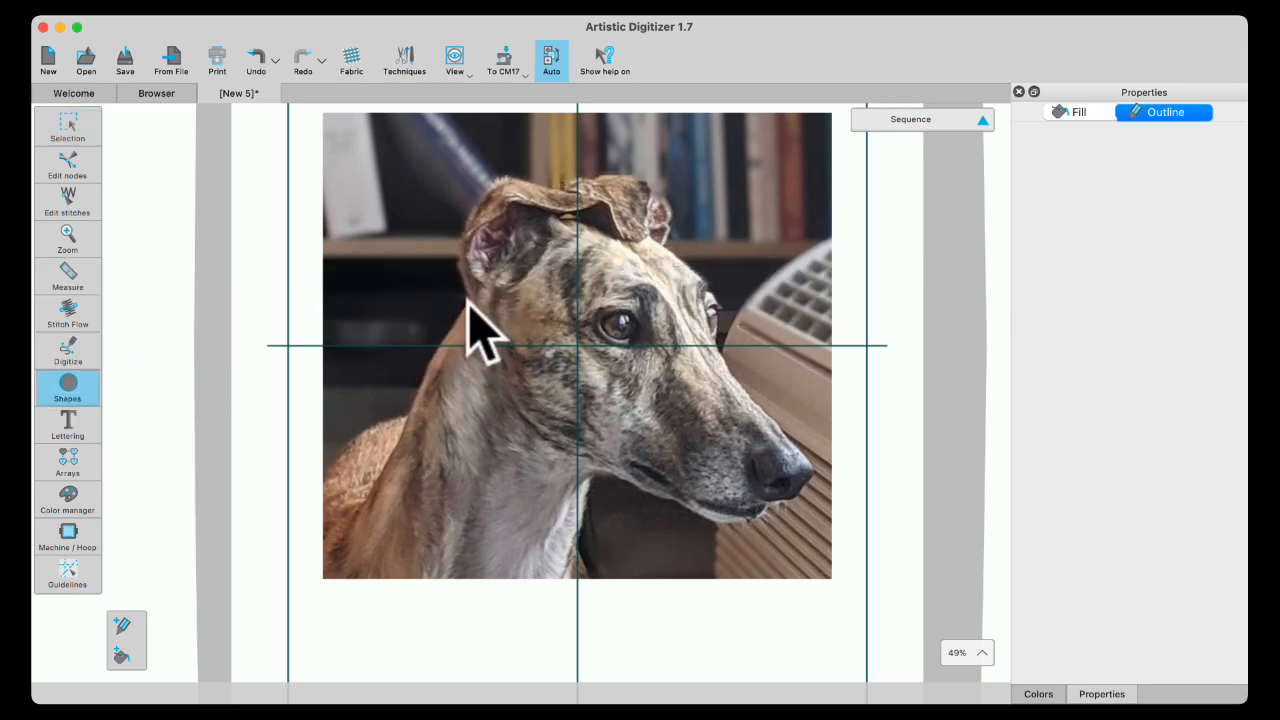
{"action": "left_click_drag", "start_coordinate": [468, 302], "coordinate": [404, 508]}
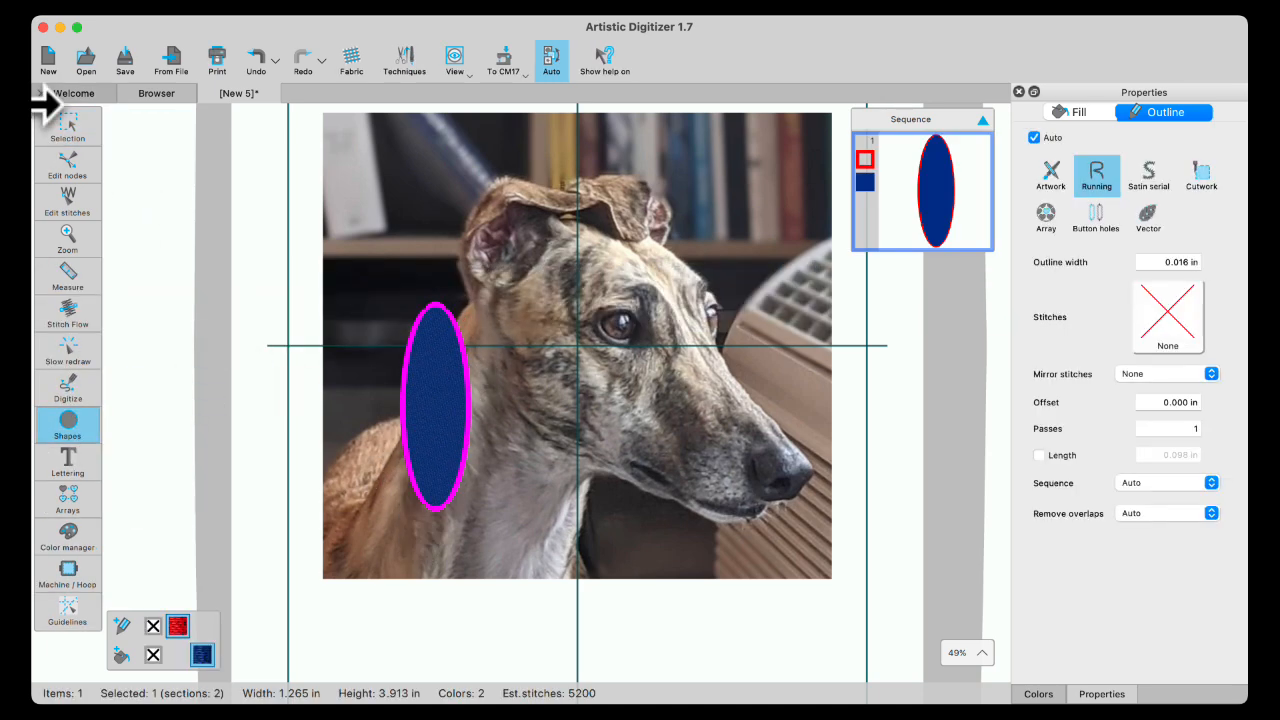
{"action": "left_click", "coordinate": [60, 123]}
{"action": "left_click_drag", "start_coordinate": [474, 300], "coordinate": [508, 323]}
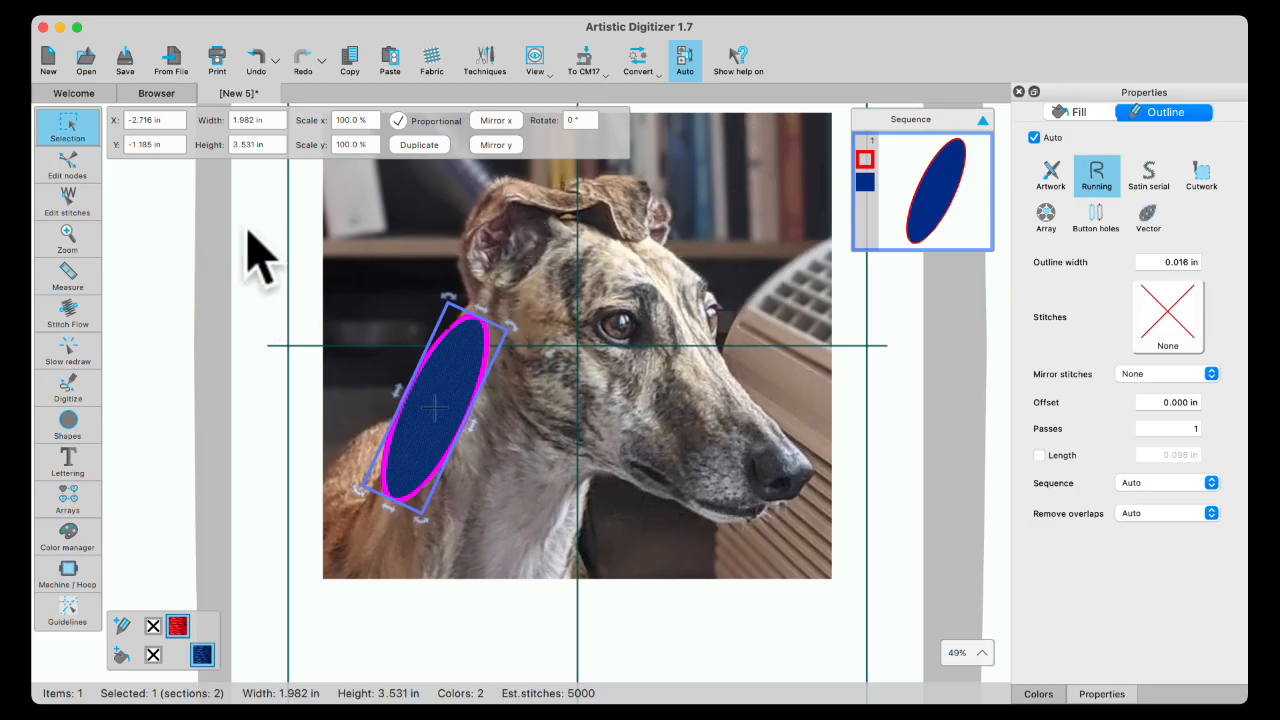
Step: Delete the ellipse on the dog's neck and close the design without saving
{"action": "key", "text": "Delete"}
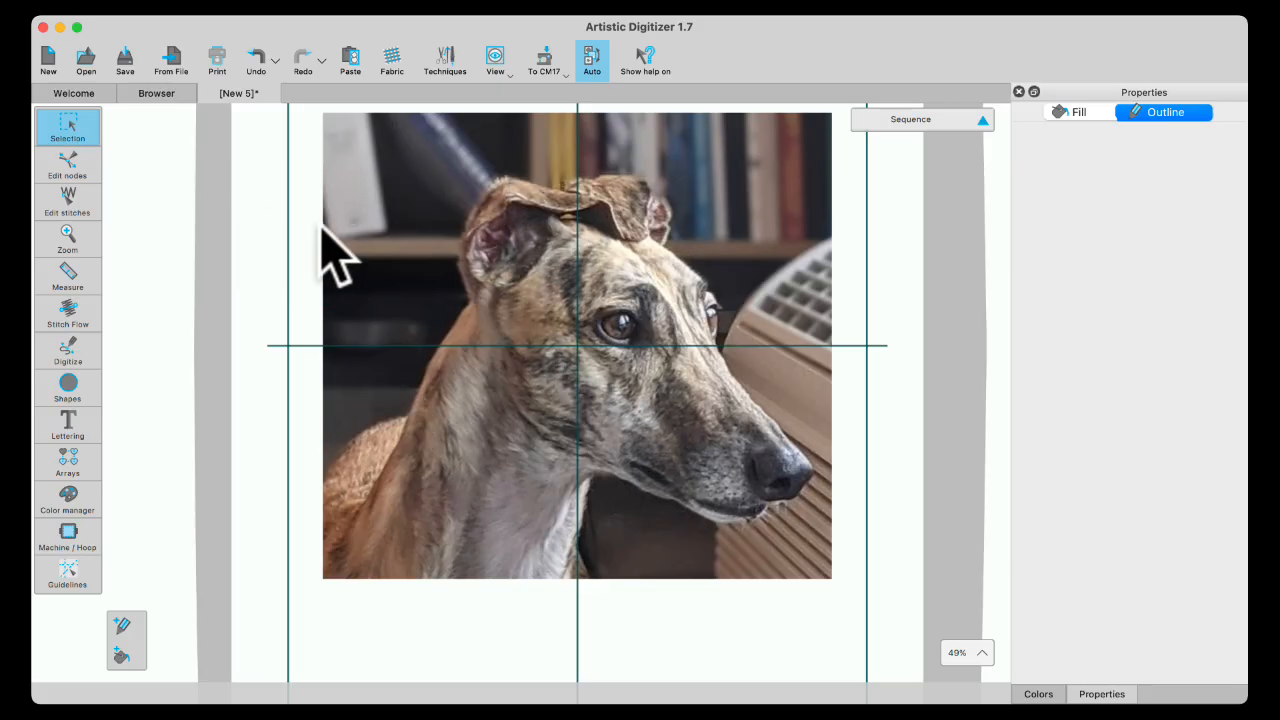
{"action": "left_click", "coordinate": [208, 95]}
{"action": "left_click", "coordinate": [584, 387]}
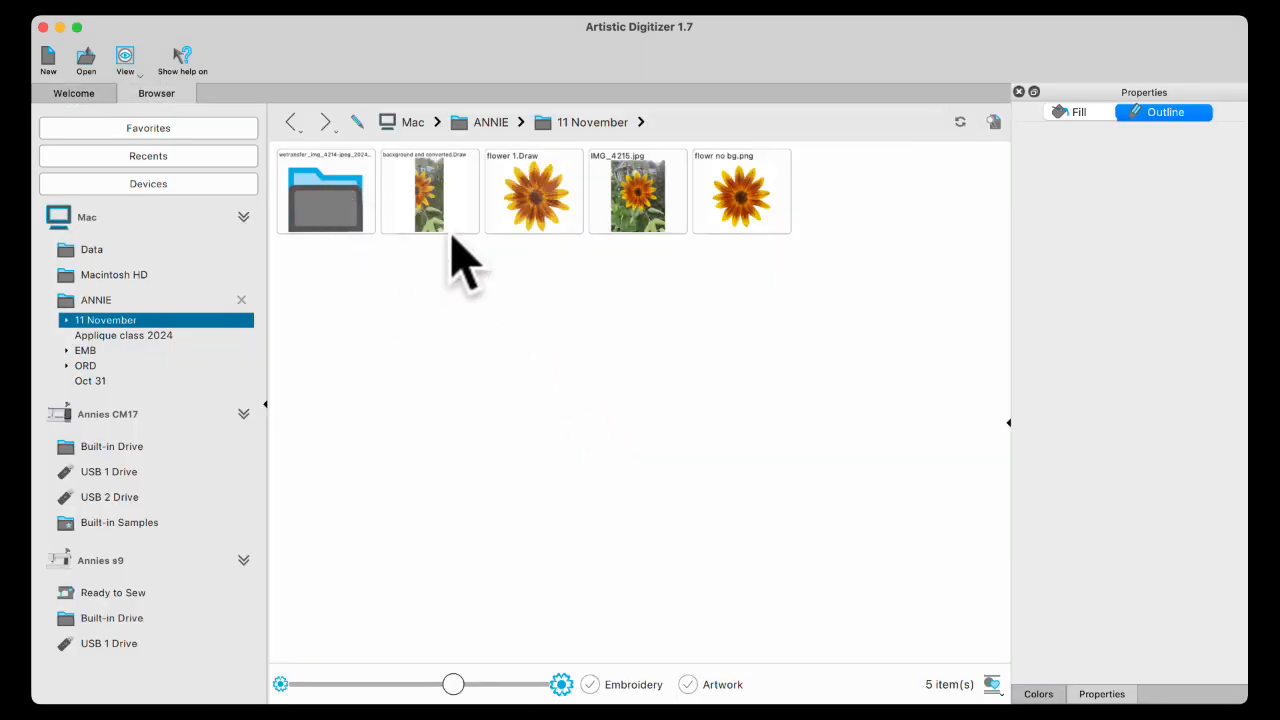
Step: Open the flower photo IMG_4215.jpg as PaintStitch, cropped around the bloom to about 7.42 by 7.46 in
{"action": "double_click", "coordinate": [643, 197]}
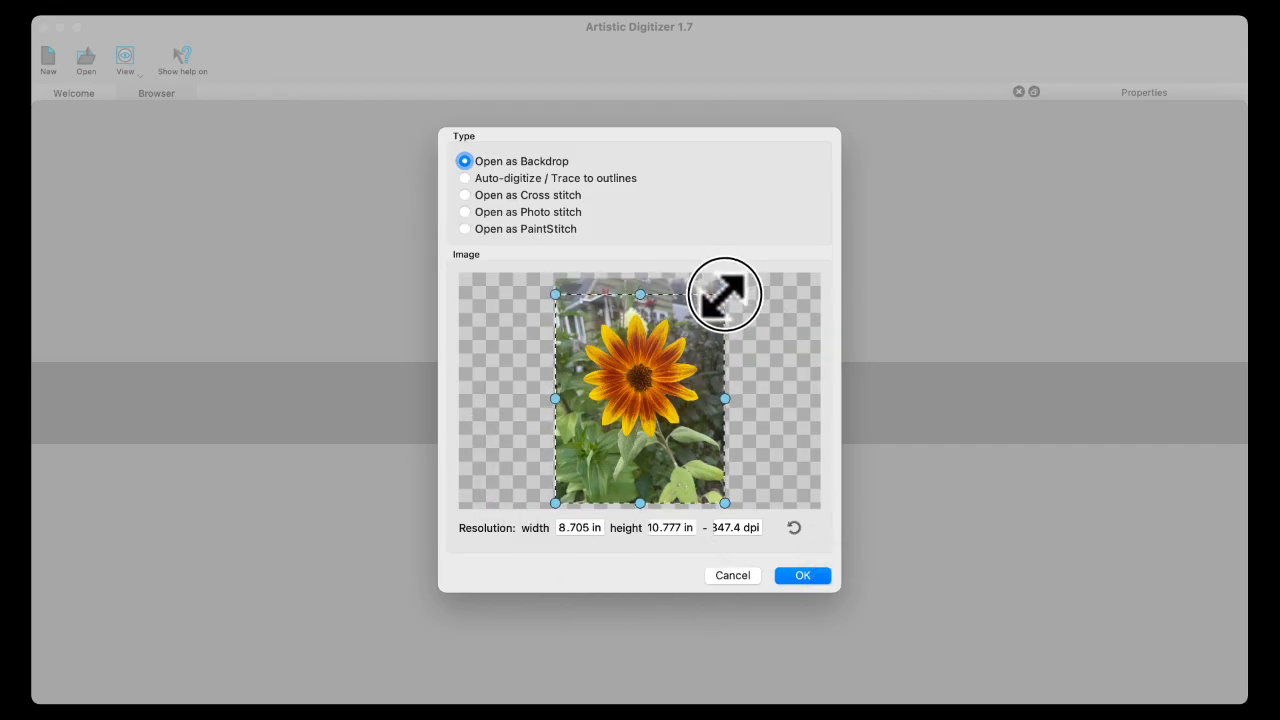
{"action": "left_click_drag", "start_coordinate": [724, 503], "coordinate": [715, 471]}
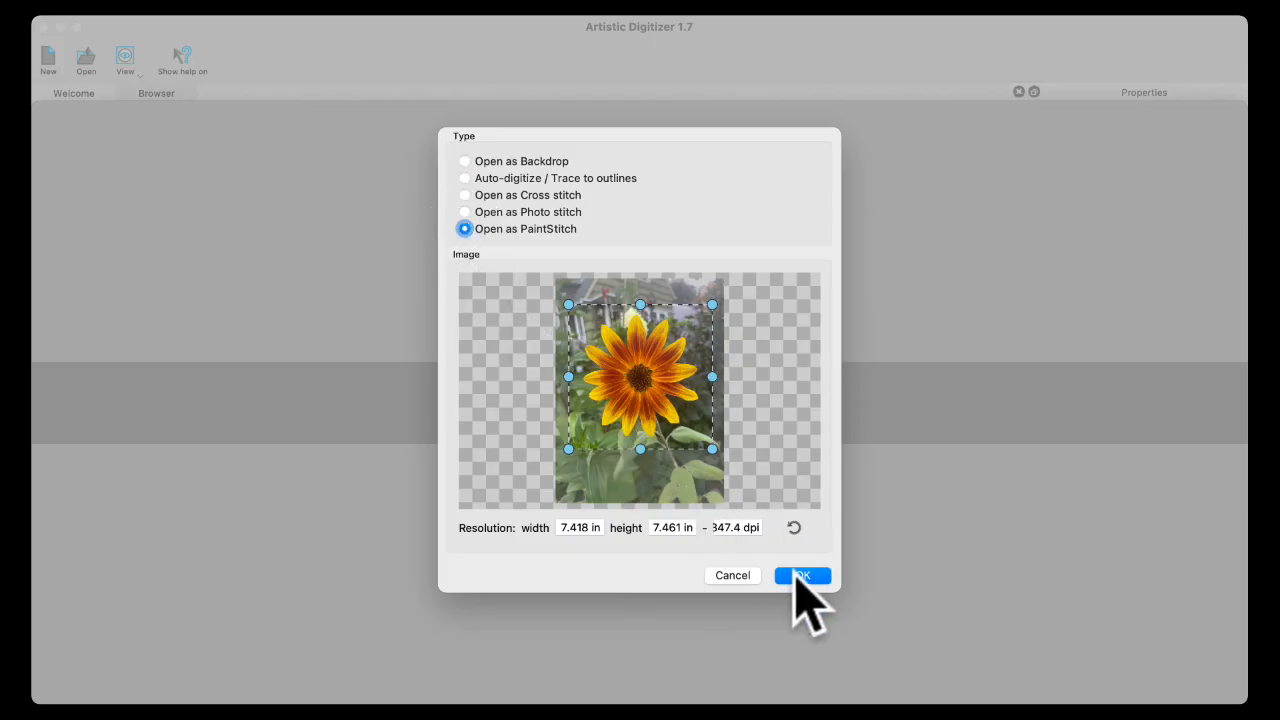
{"action": "left_click", "coordinate": [797, 574]}
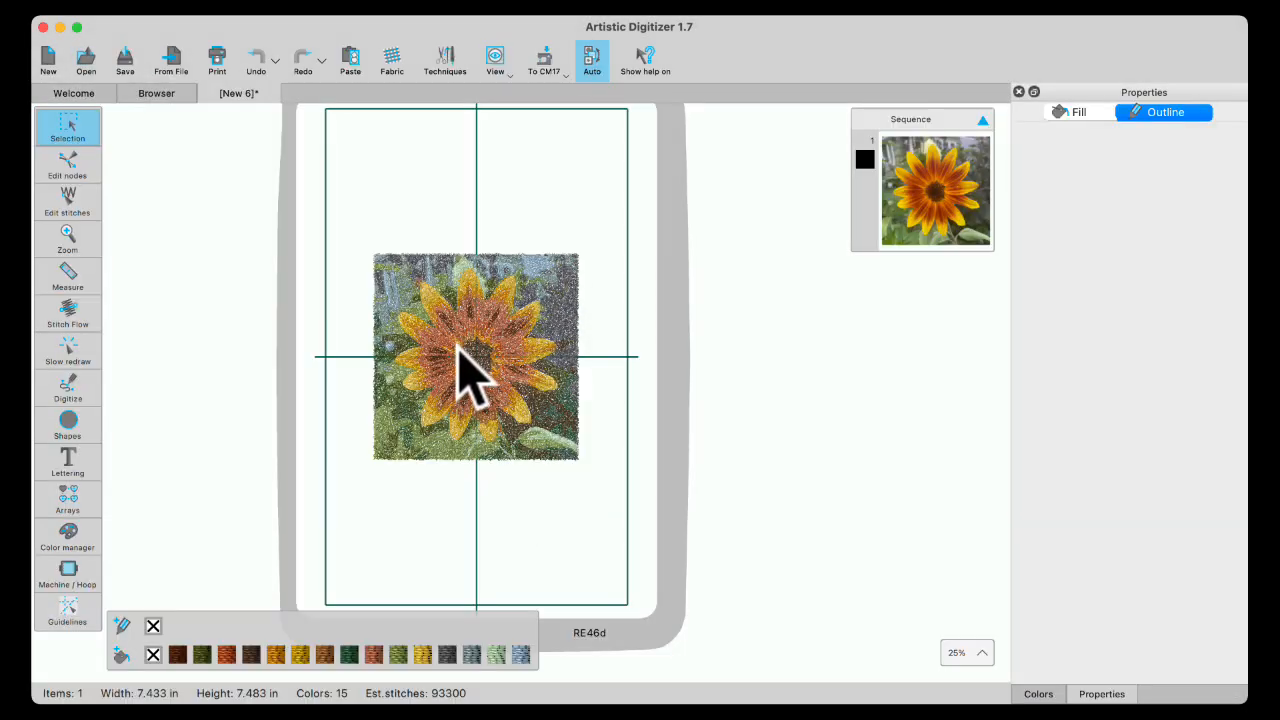
Step: Inspect the PaintStitch flower up close, select it, and turn on its custom density at 0.016 in
{"action": "scroll", "coordinate": [458, 344], "scroll_direction": "up", "scroll_amount": 10}
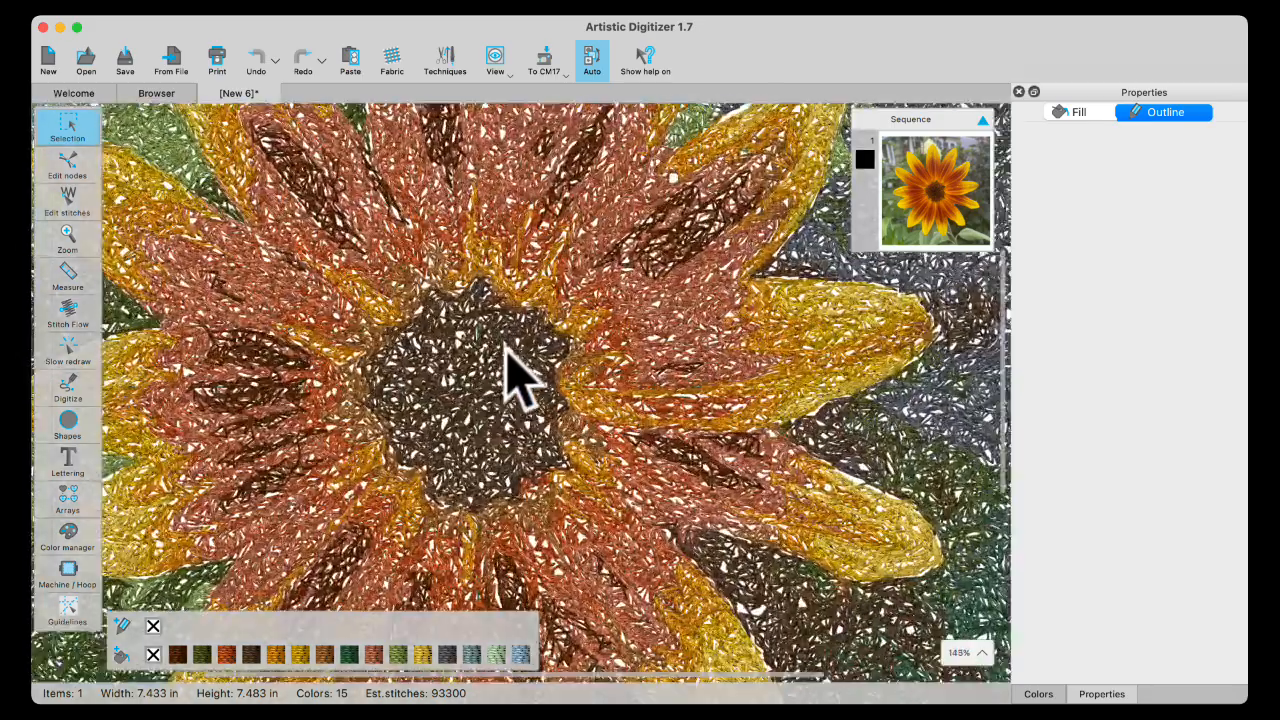
{"action": "scroll", "coordinate": [520, 373], "scroll_direction": "up", "scroll_amount": 3}
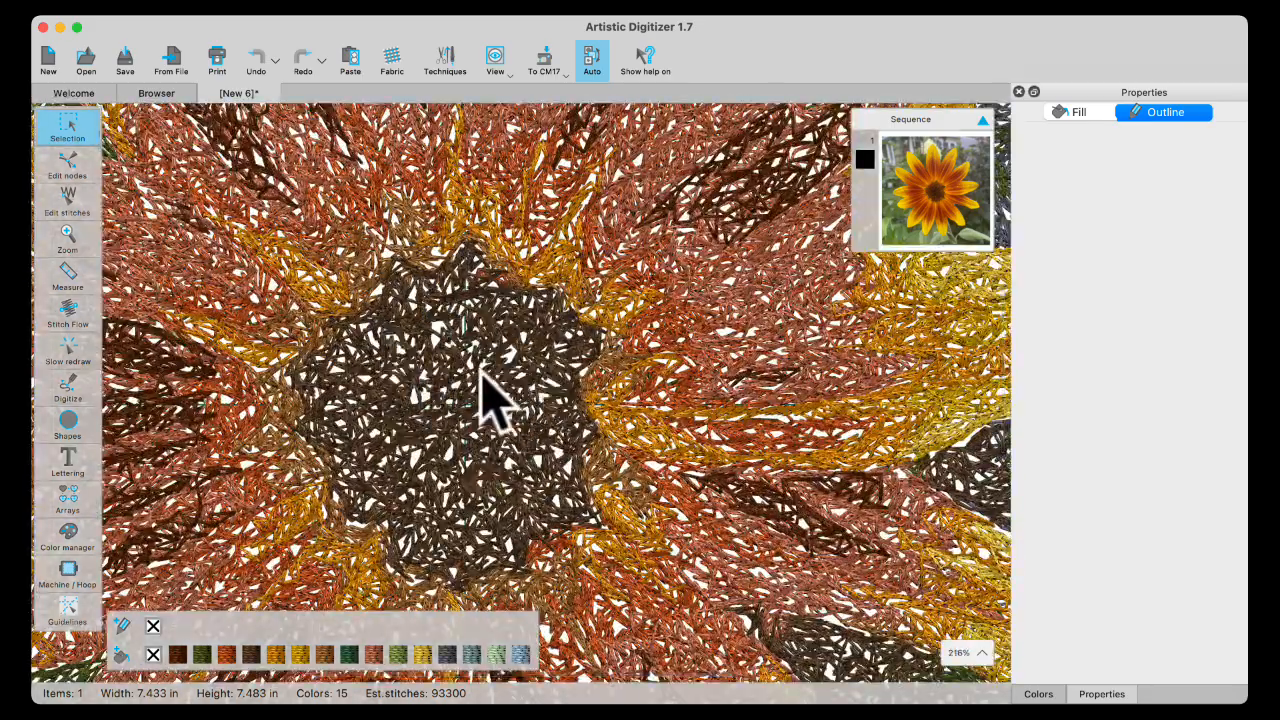
{"action": "scroll", "coordinate": [482, 370], "scroll_direction": "down", "scroll_amount": 8}
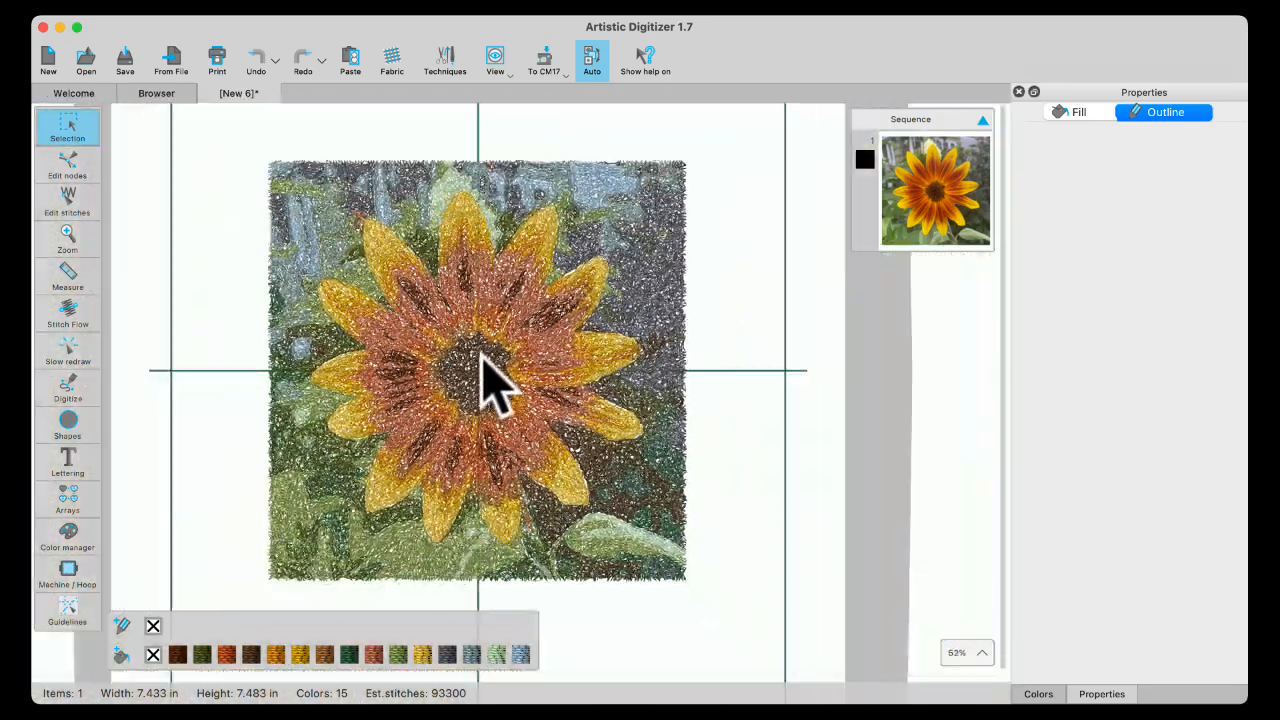
{"action": "scroll", "coordinate": [490, 383], "scroll_direction": "down", "scroll_amount": 2}
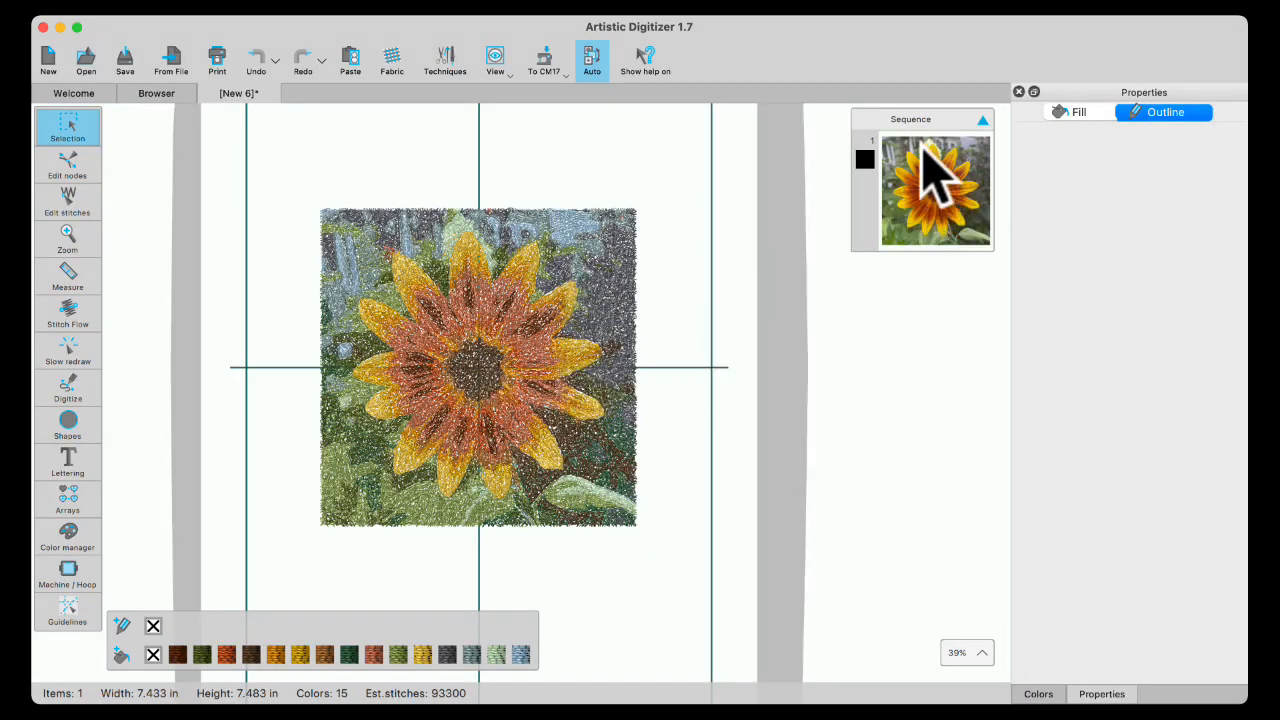
{"action": "left_click", "coordinate": [933, 184]}
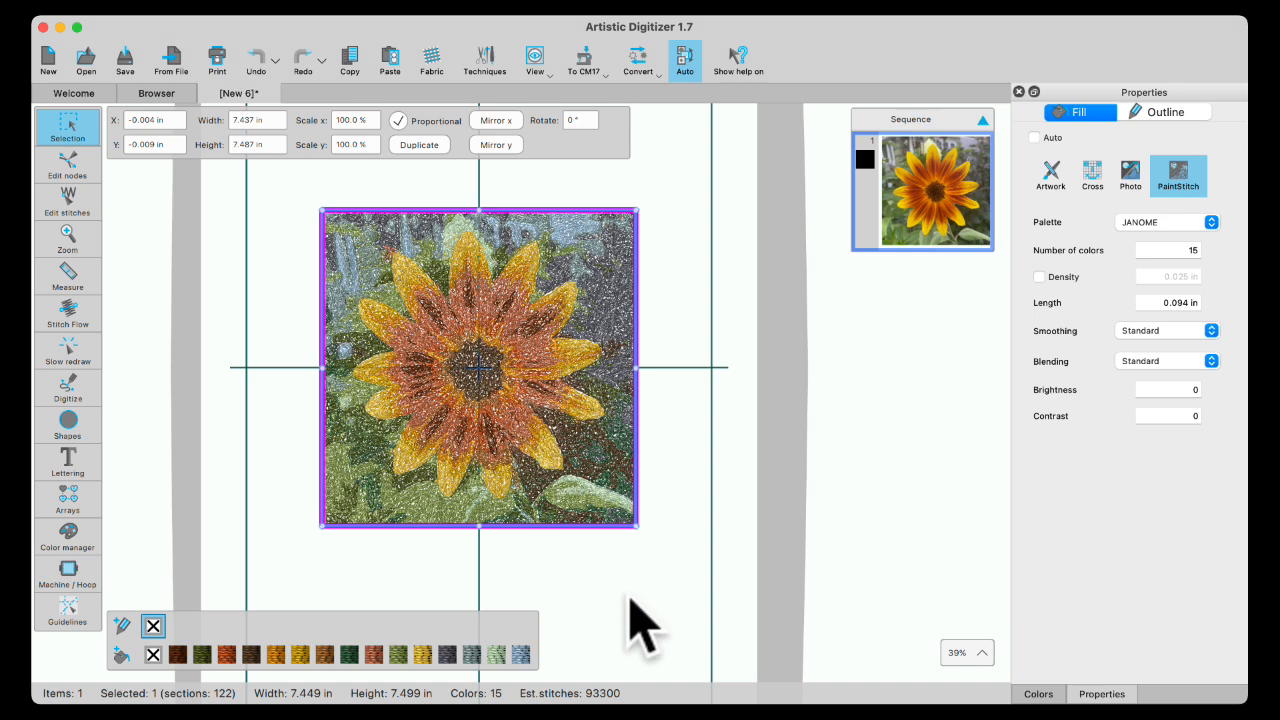
{"action": "left_click", "coordinate": [1040, 277]}
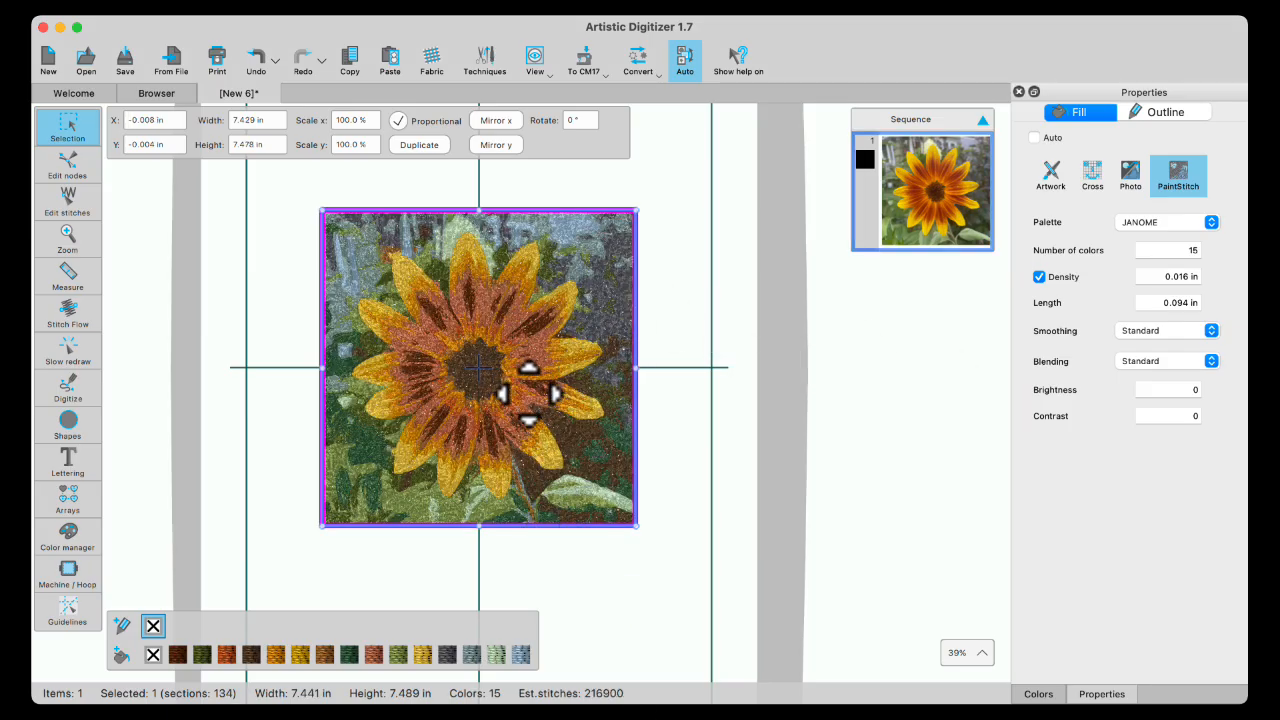
Step: Examine the flower's stitch coverage with the custom density, and turn the density override back off
{"action": "scroll", "coordinate": [494, 405], "scroll_direction": "up", "scroll_amount": 2}
{"action": "scroll", "coordinate": [494, 405], "scroll_direction": "up", "scroll_amount": 2}
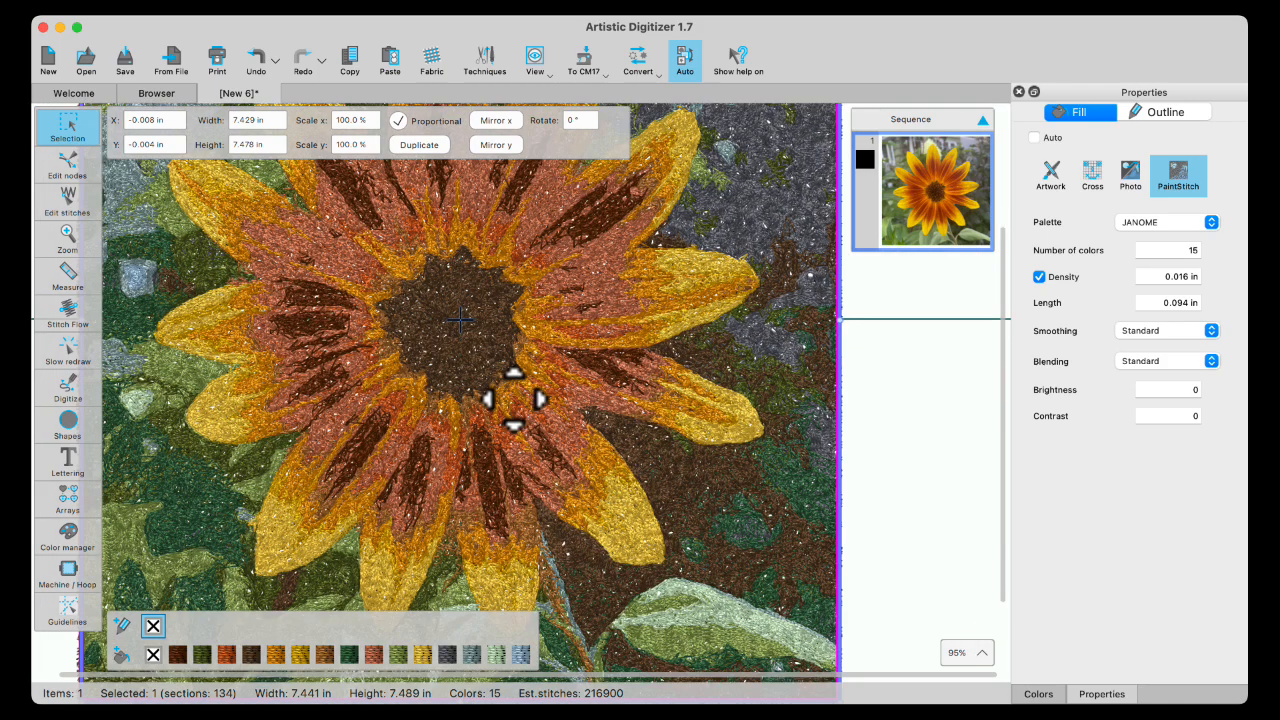
{"action": "scroll", "coordinate": [522, 392], "scroll_direction": "up", "scroll_amount": 5}
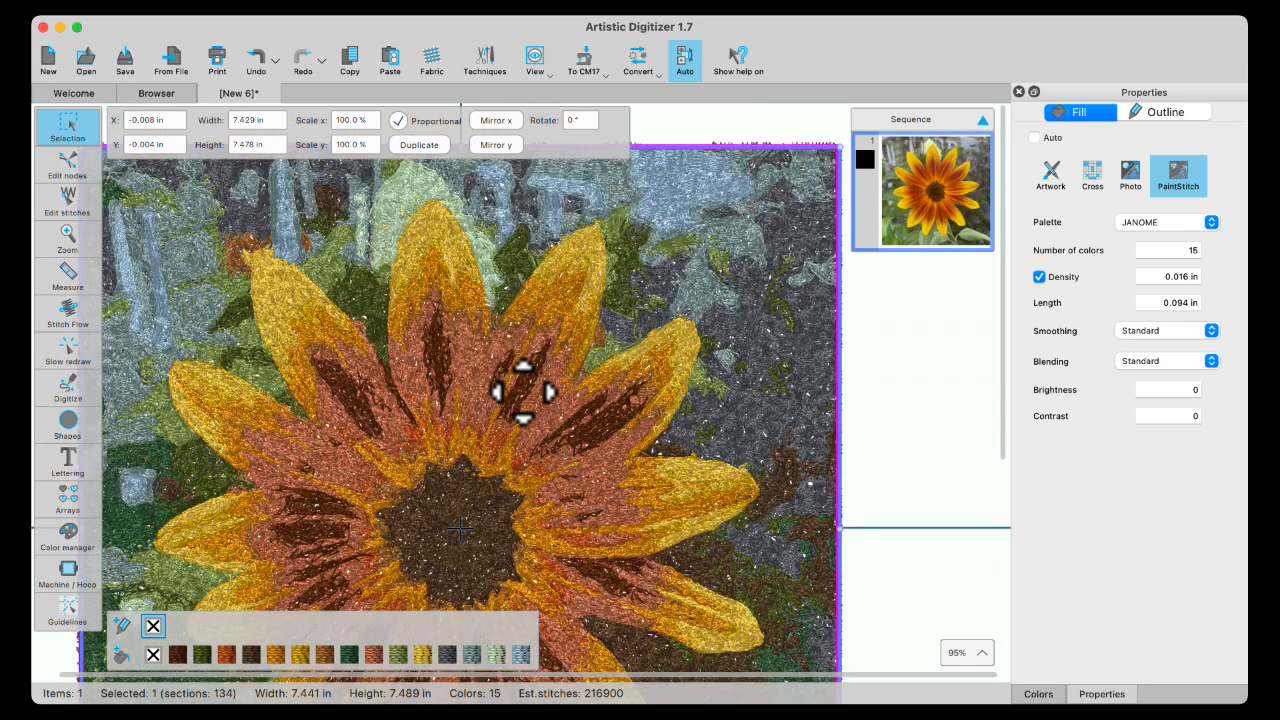
{"action": "scroll", "coordinate": [522, 392], "scroll_direction": "down", "scroll_amount": 2}
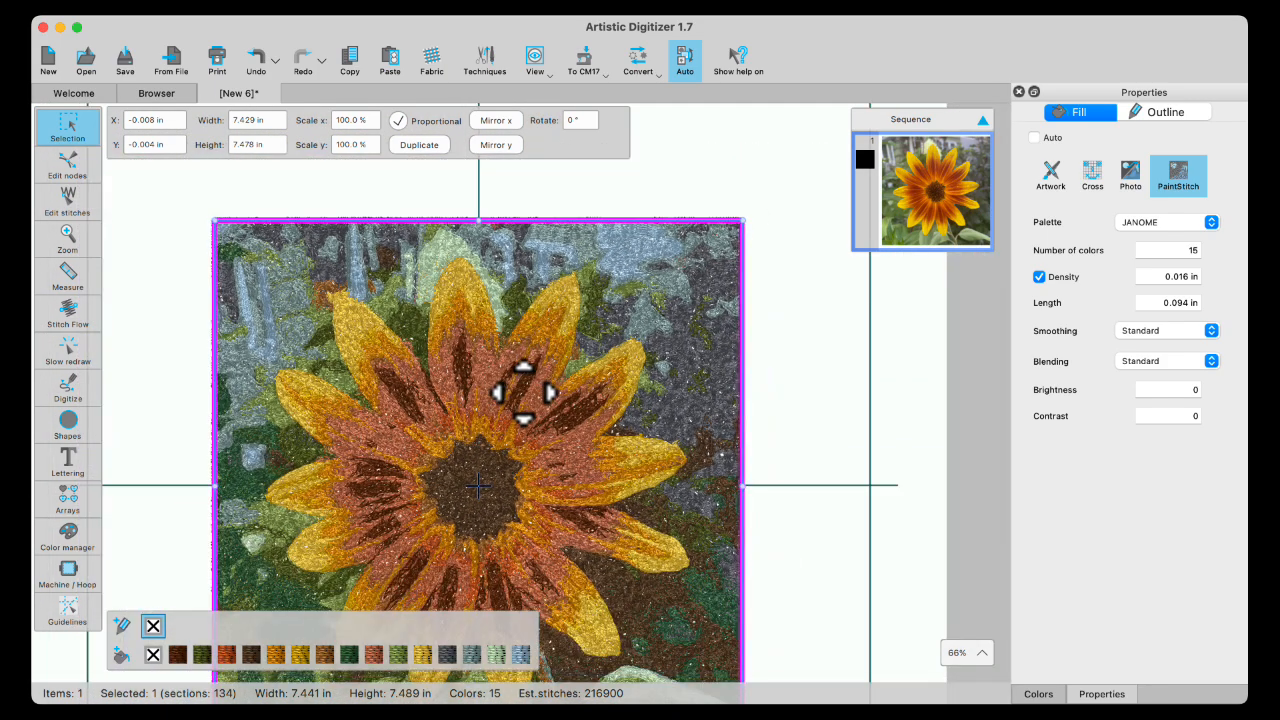
{"action": "scroll", "coordinate": [527, 425], "scroll_direction": "down", "scroll_amount": 3}
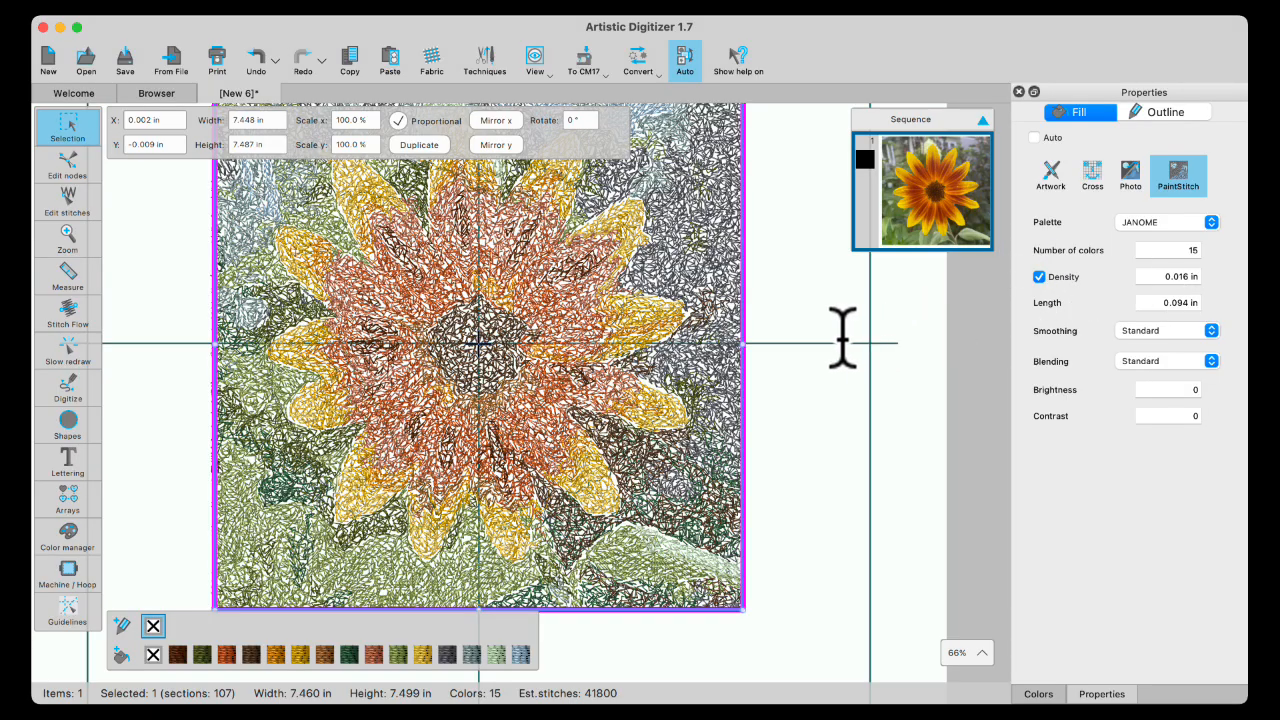
{"action": "left_click", "coordinate": [1039, 277]}
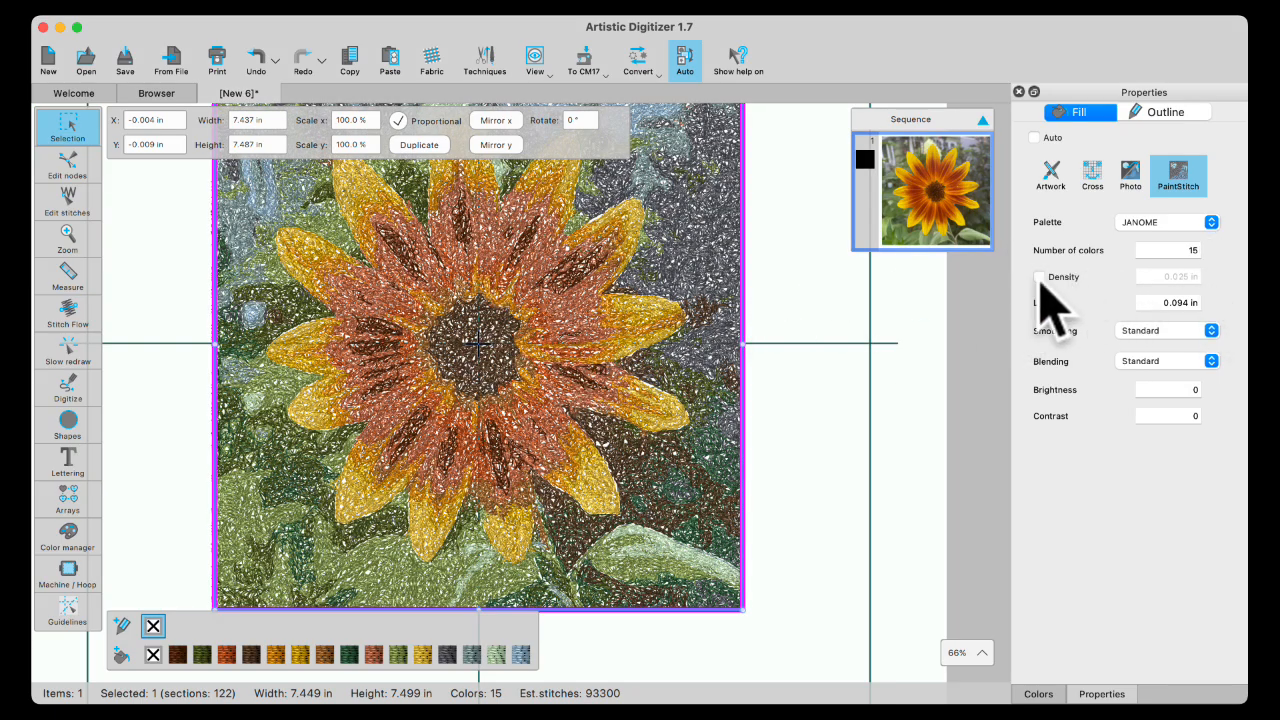
Step: Try the flower with 25 and with 10 colors, and return the number of colors to 15
{"action": "double_click", "coordinate": [1195, 250]}
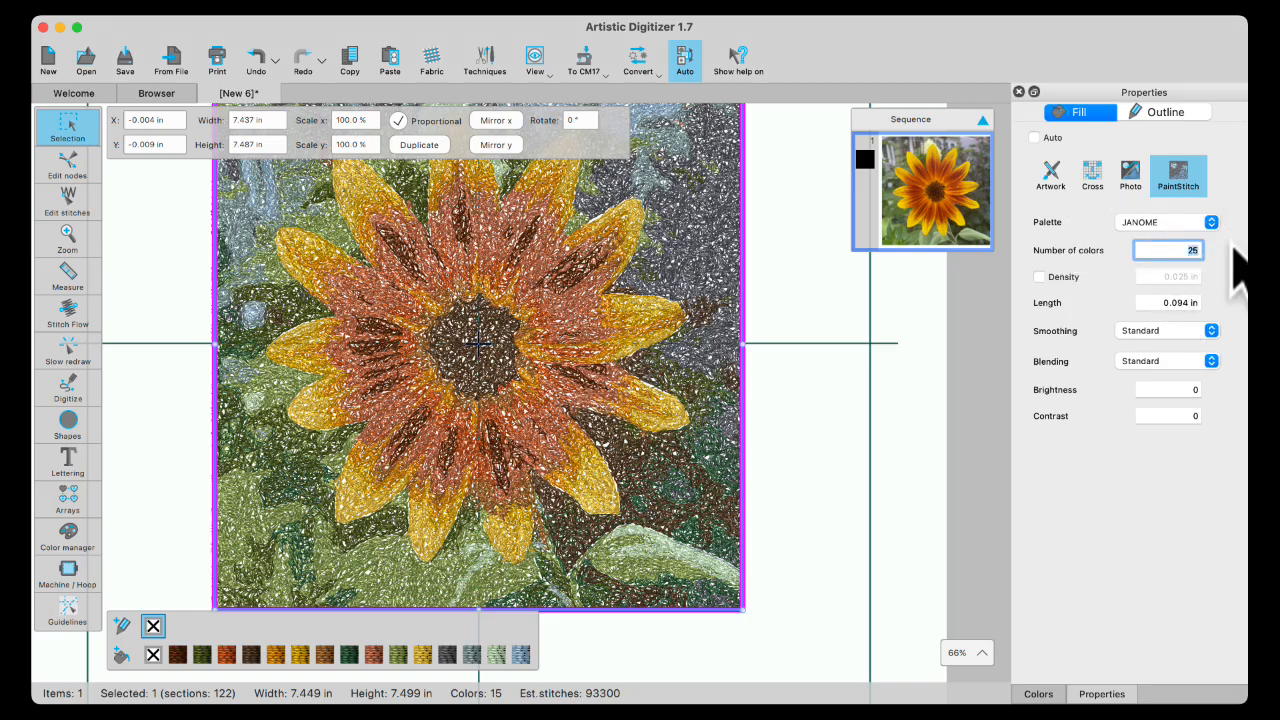
{"action": "key", "text": "Return"}
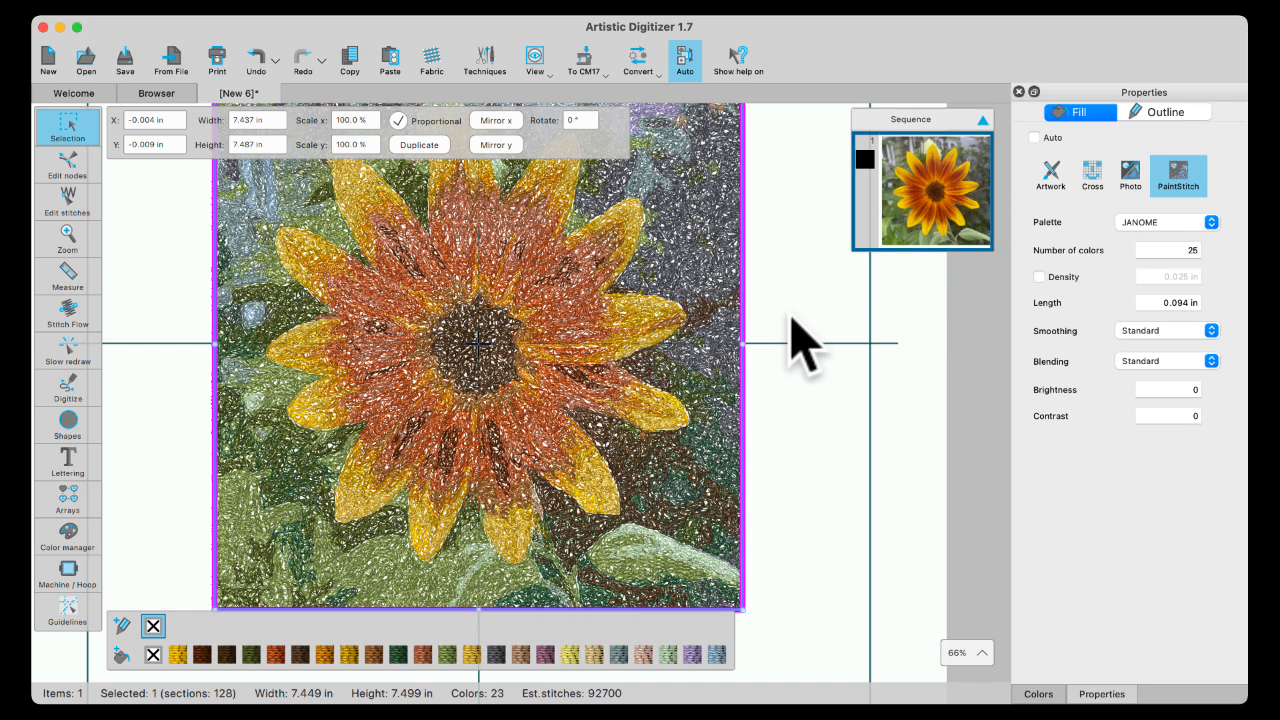
{"action": "double_click", "coordinate": [1183, 250]}
{"action": "key", "text": "Return"}
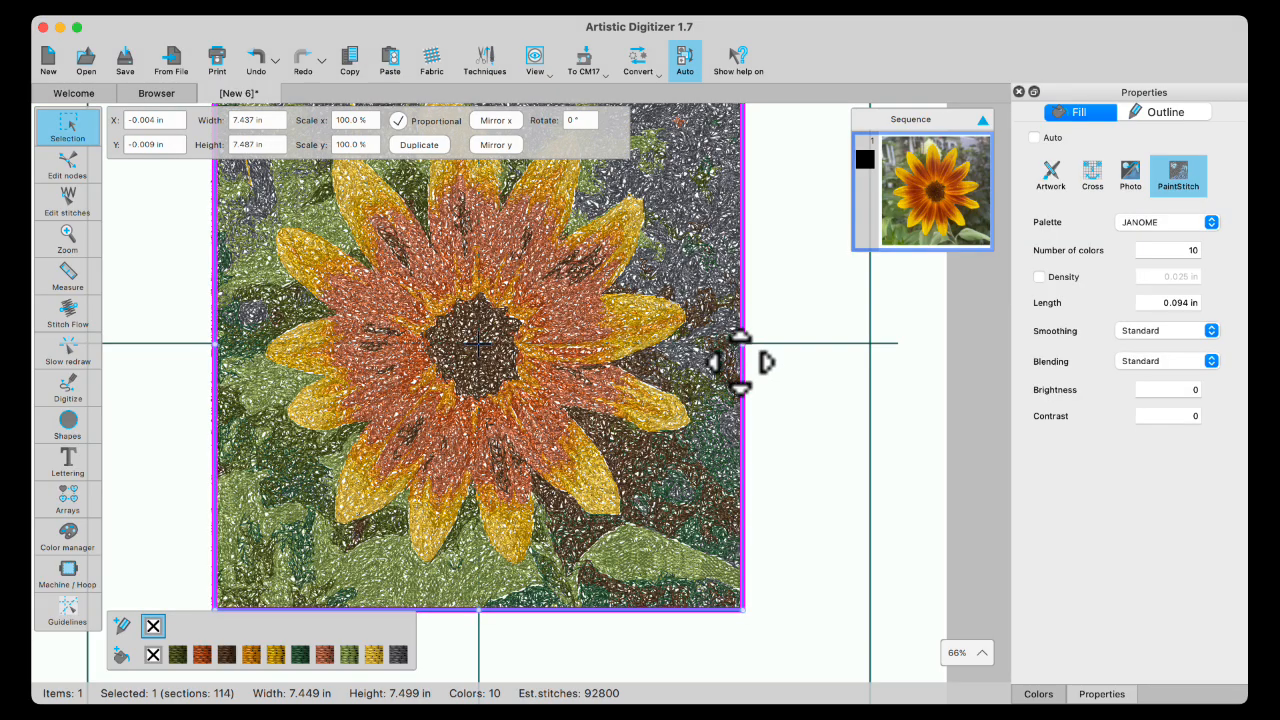
{"action": "double_click", "coordinate": [1186, 250]}
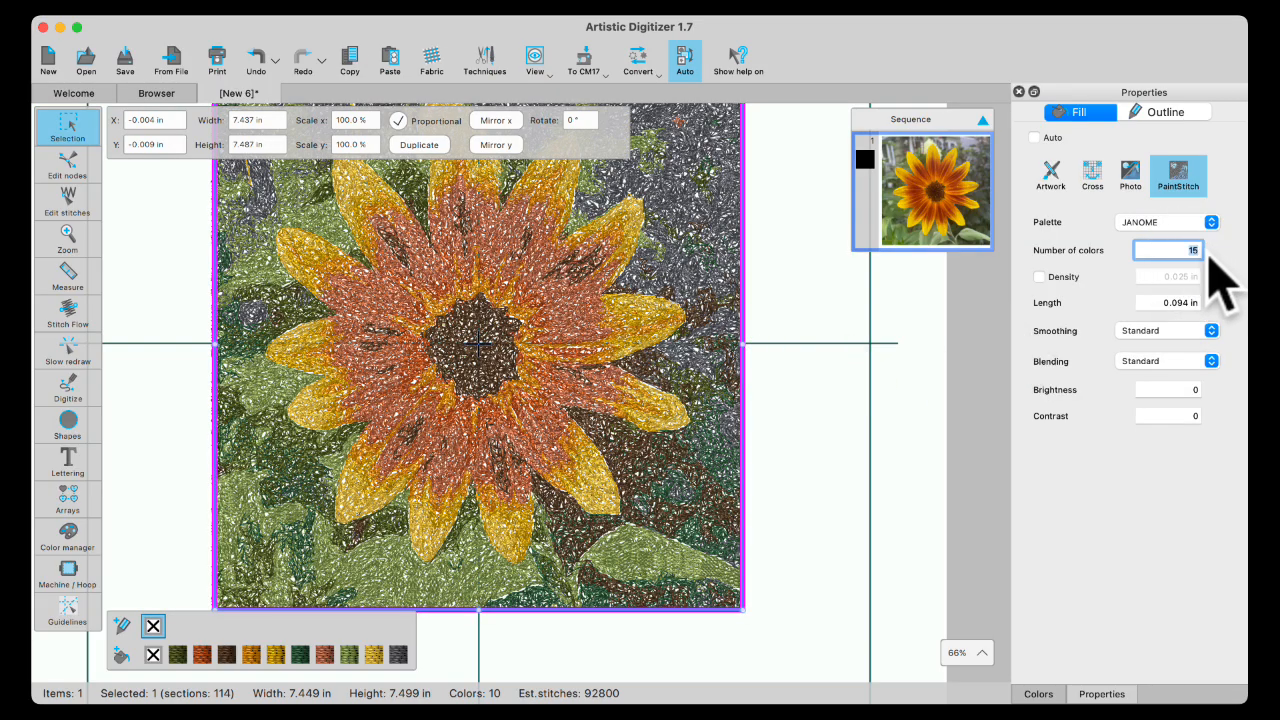
{"action": "left_click", "coordinate": [829, 366]}
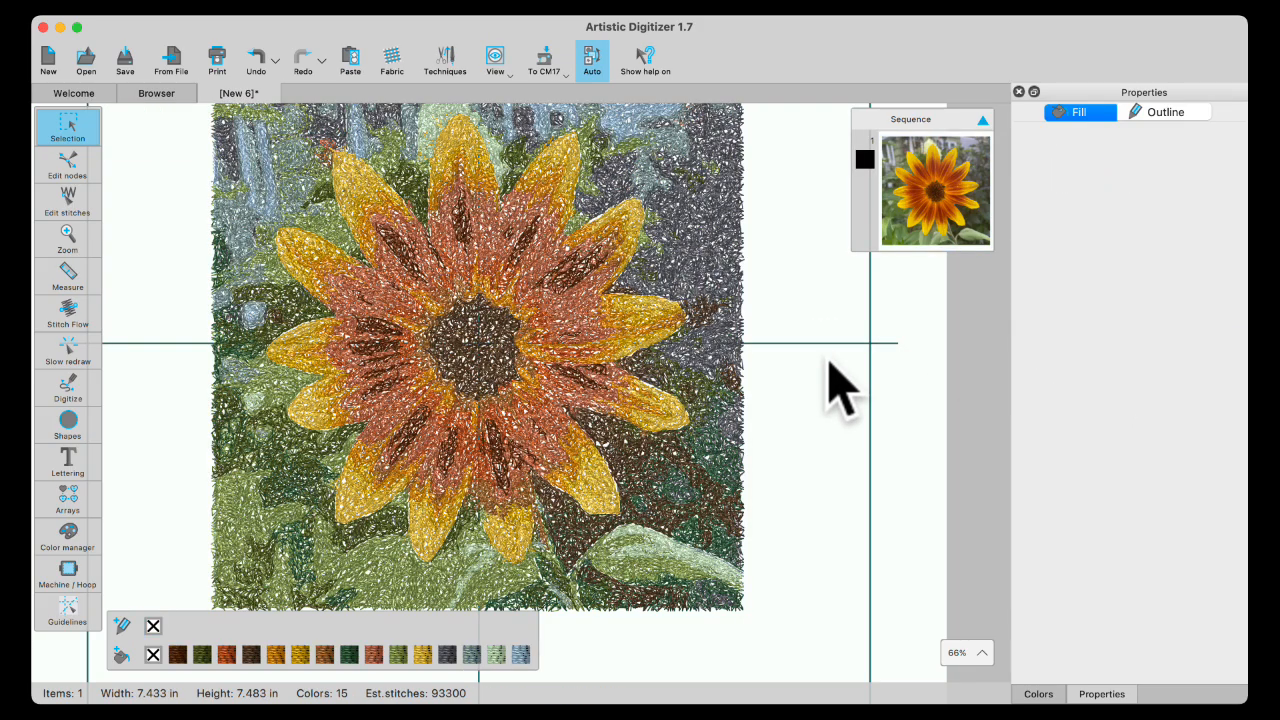
Step: Select the flower, try High blending, and set its Blending to None
{"action": "left_click", "coordinate": [657, 366]}
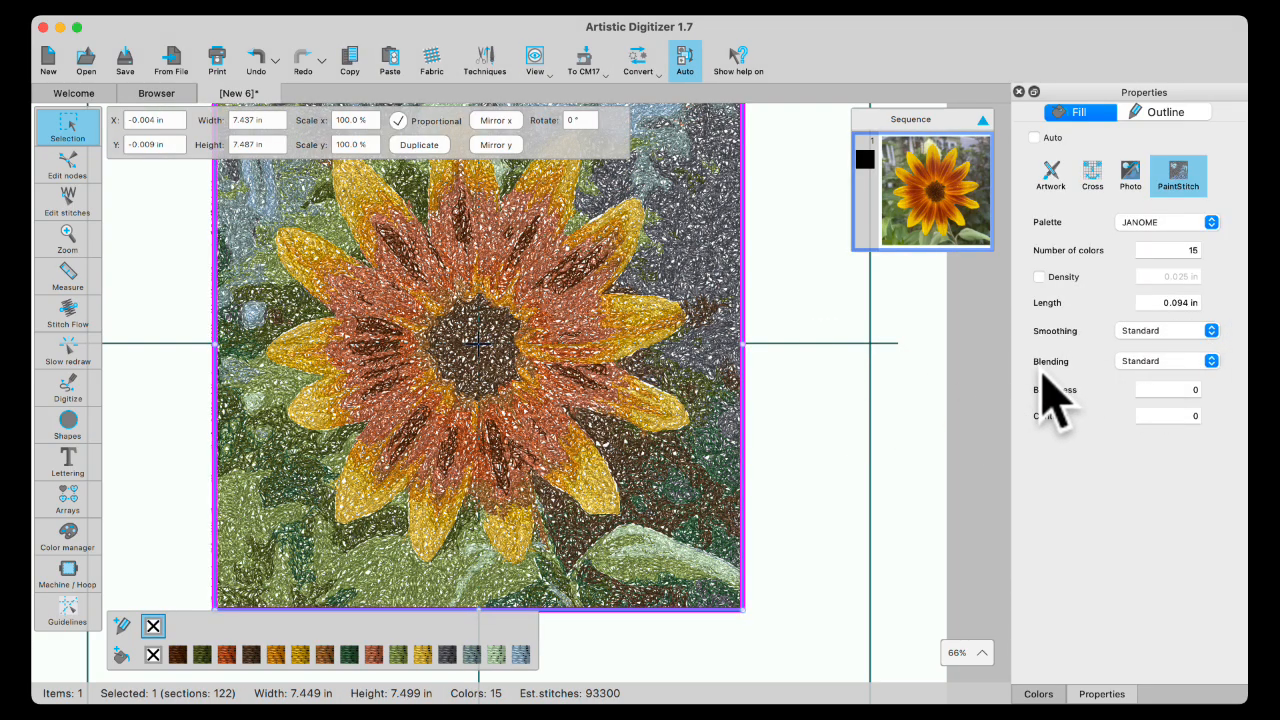
{"action": "left_click", "coordinate": [1210, 362]}
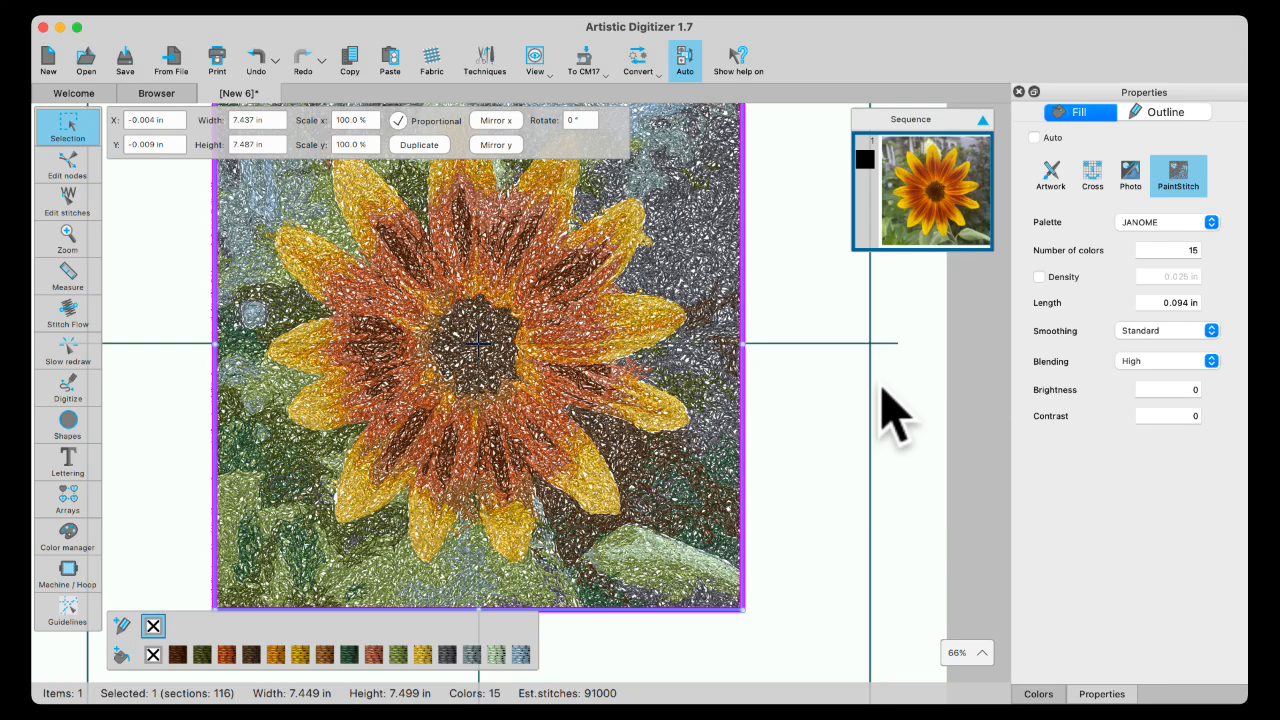
{"action": "left_click", "coordinate": [1213, 361]}
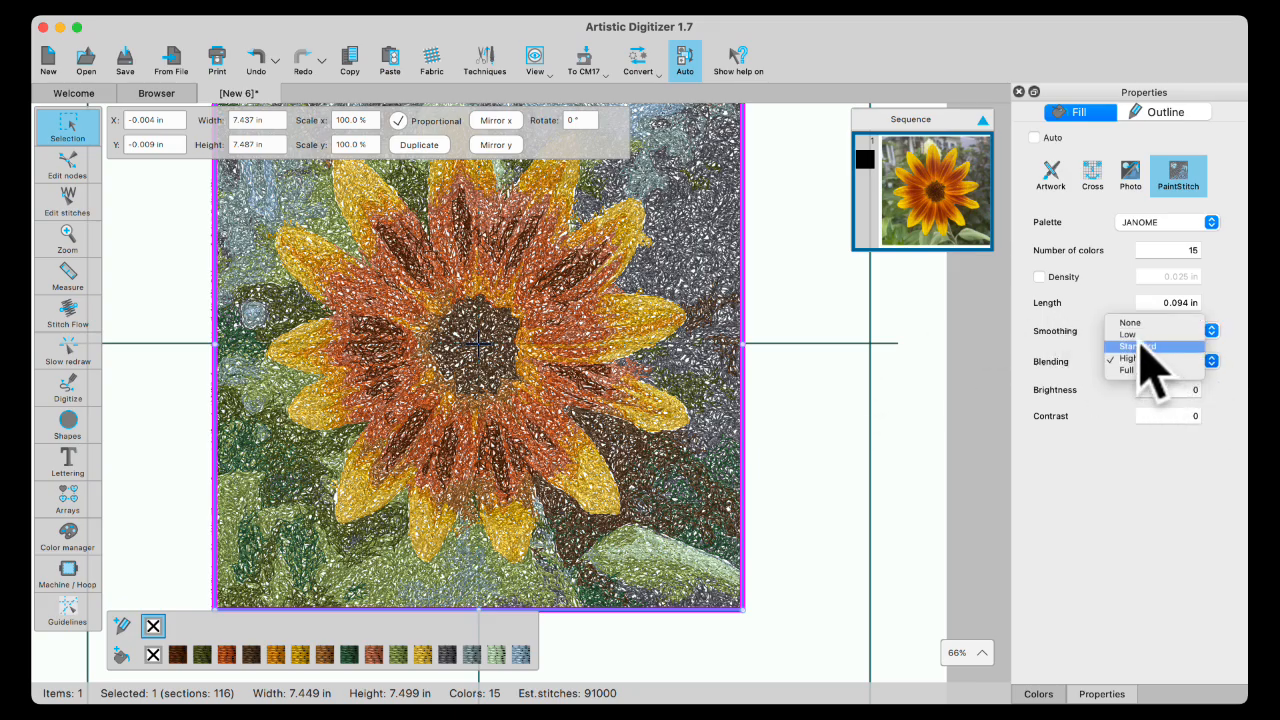
{"action": "left_click", "coordinate": [1130, 324]}
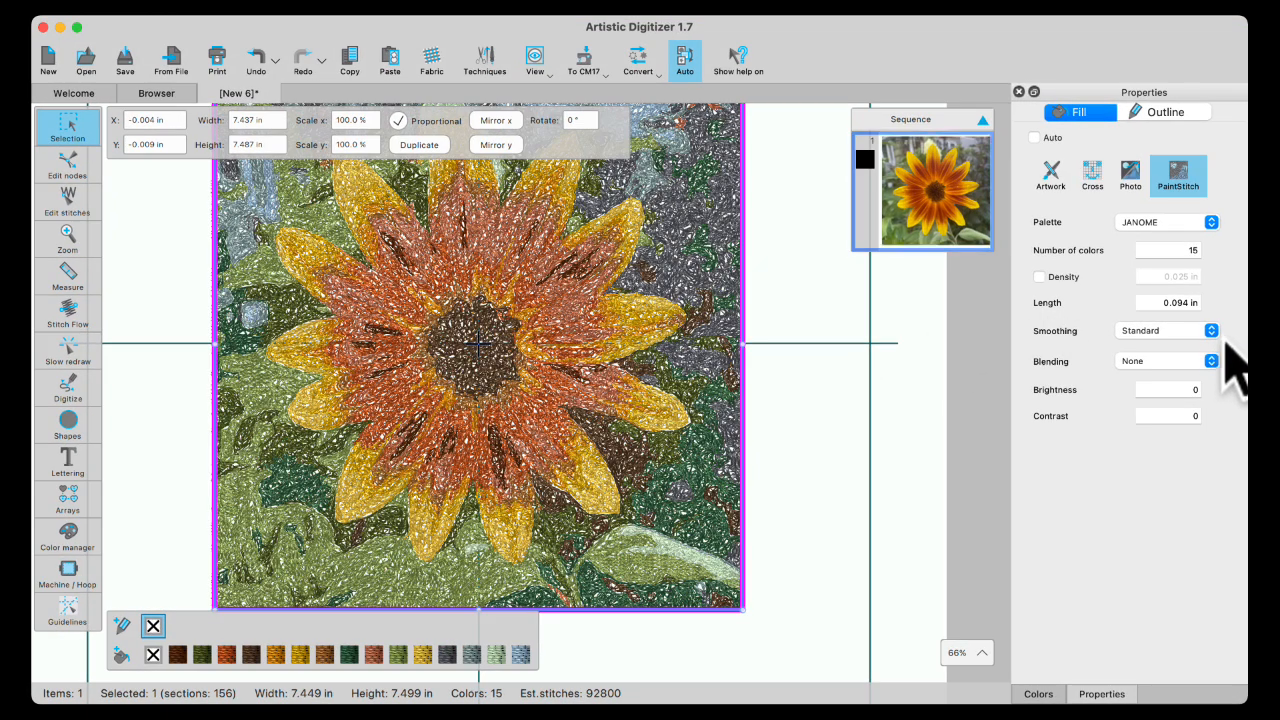
Step: Set the flower's Smoothing to High and its Contrast to 3, and deselect it
{"action": "left_click", "coordinate": [1211, 331]}
{"action": "left_click", "coordinate": [1148, 340]}
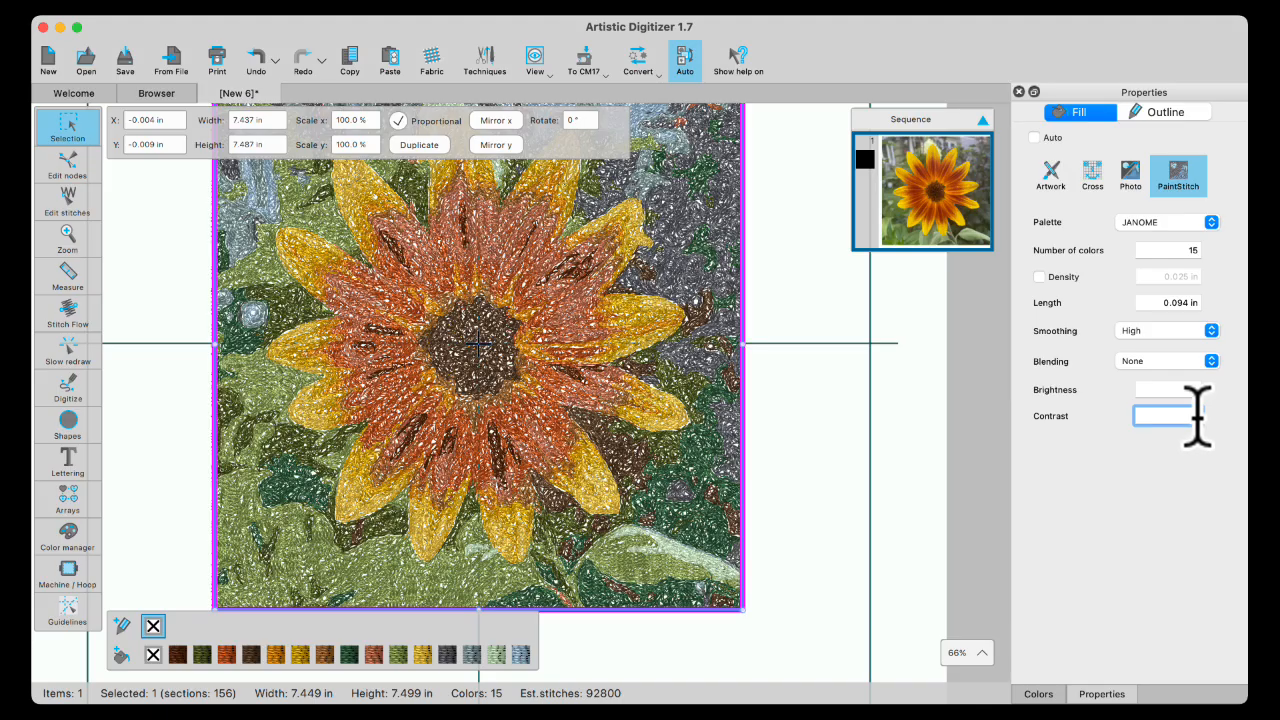
{"action": "type", "text": "3"}
{"action": "key", "text": "Return"}
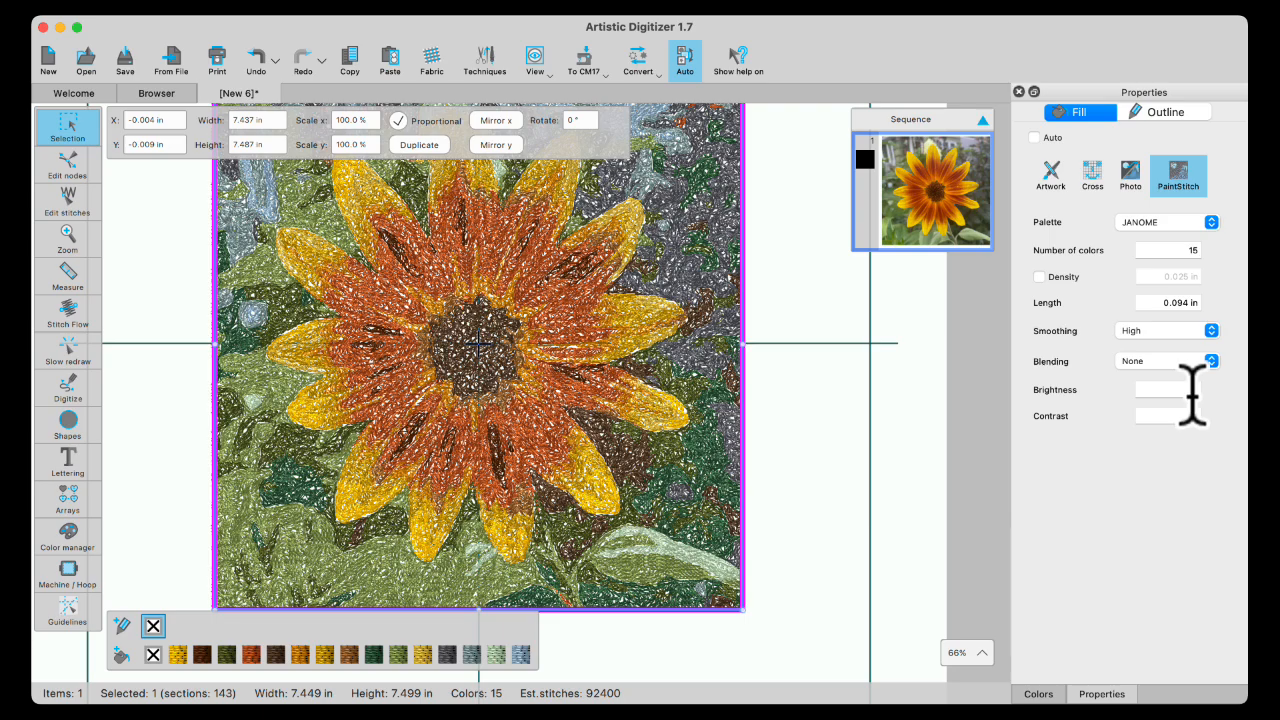
{"action": "left_click", "coordinate": [782, 428]}
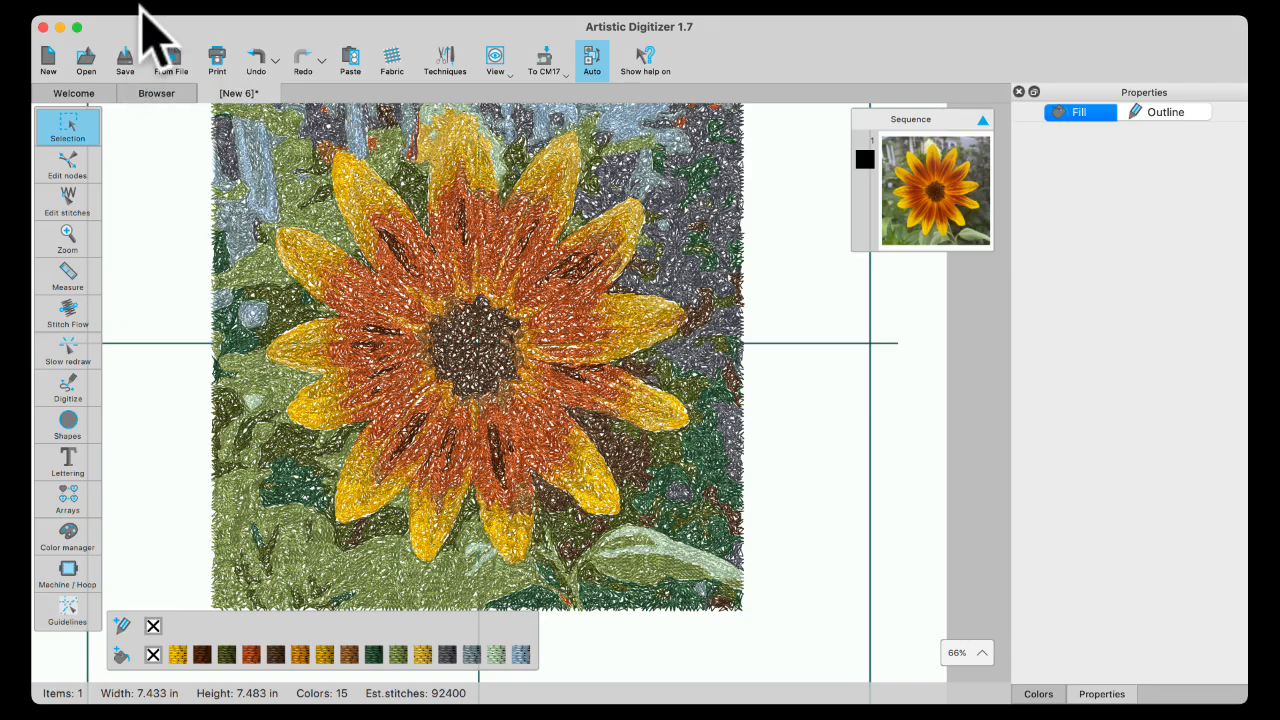
{"action": "left_click", "coordinate": [145, 3]}
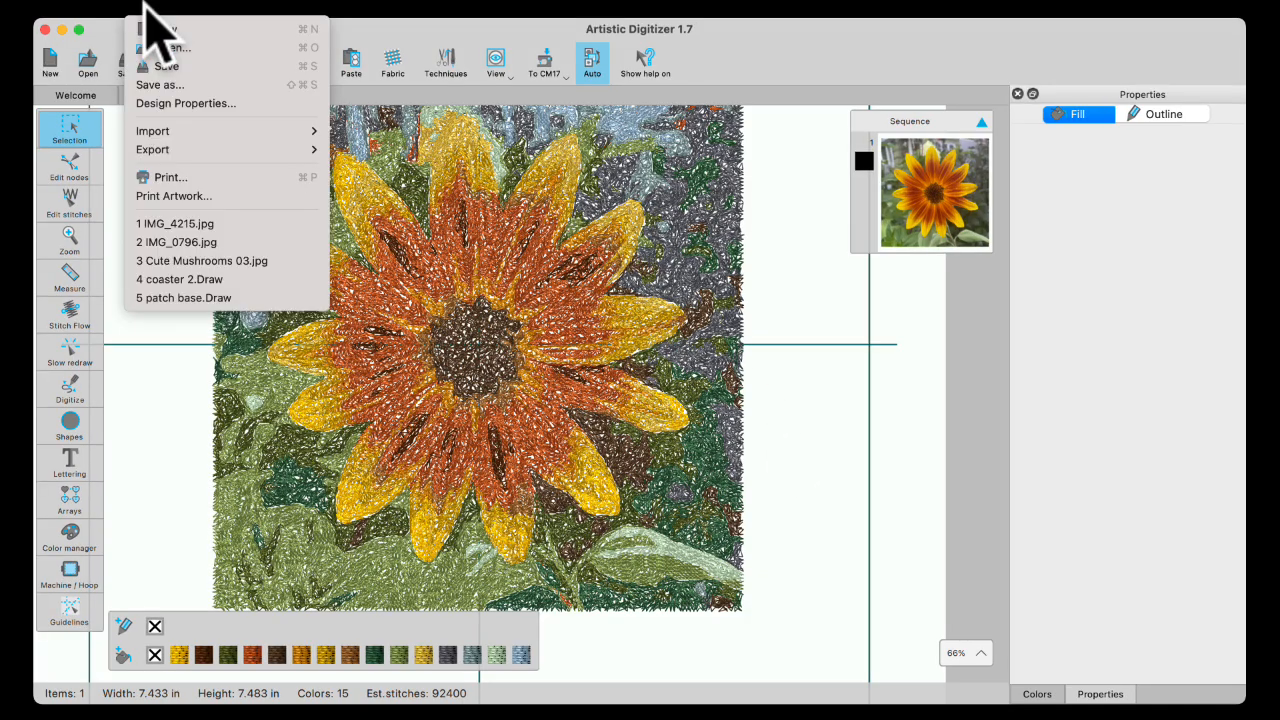
{"action": "left_click", "coordinate": [172, 86]}
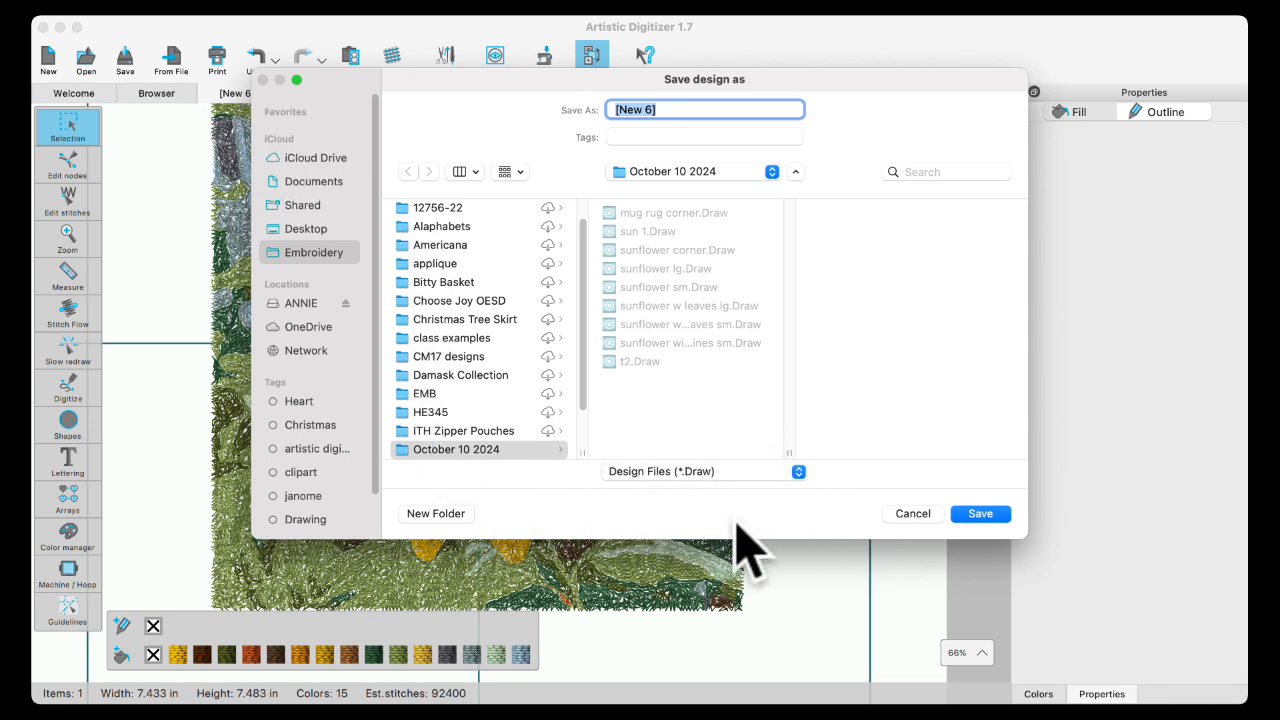
{"action": "left_click", "coordinate": [913, 514]}
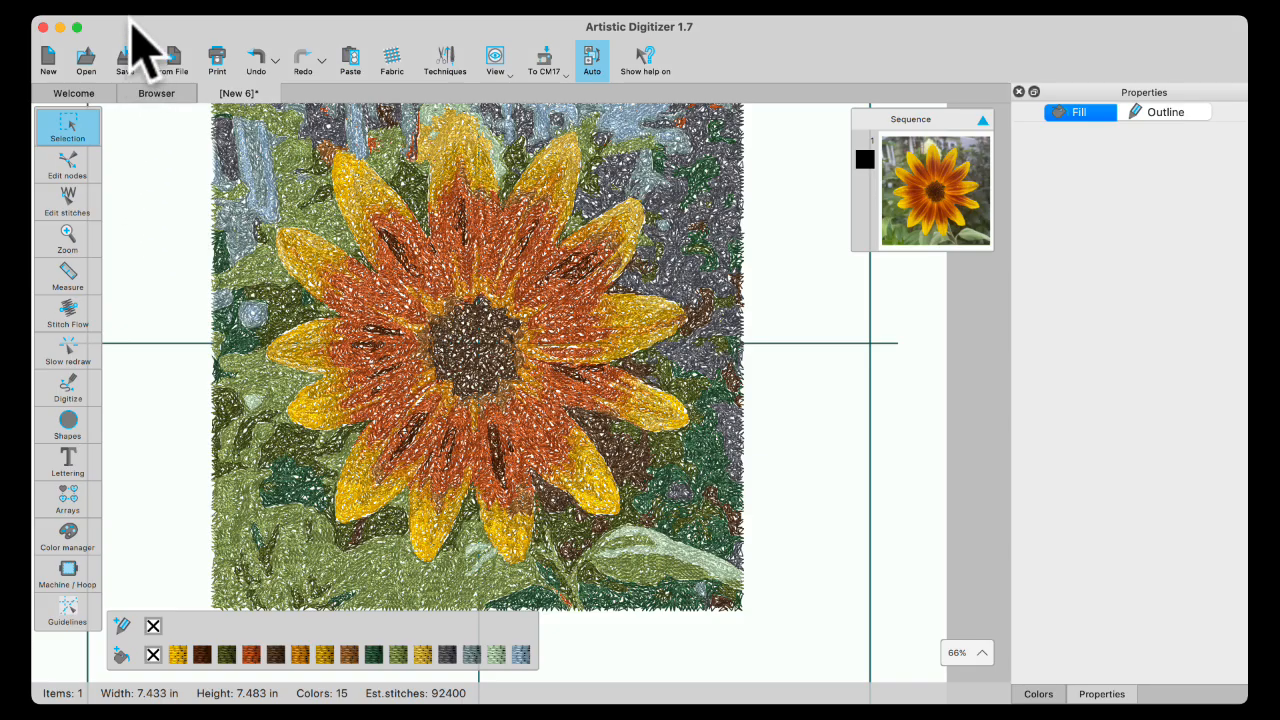
Step: Save the design as [New 6] in the October 10 2024 folder, keeping the Design Files (*.Draw) format after reviewing the available formats
{"action": "left_click", "coordinate": [144, 4]}
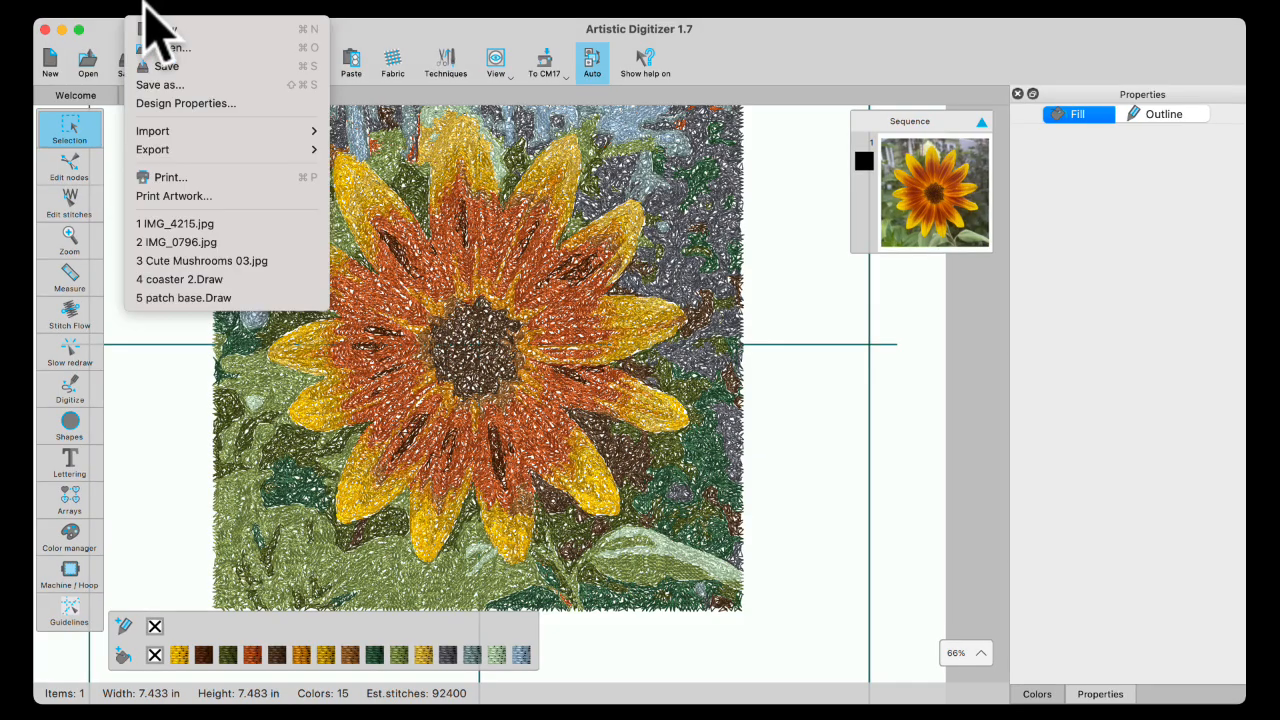
{"action": "left_click", "coordinate": [163, 86]}
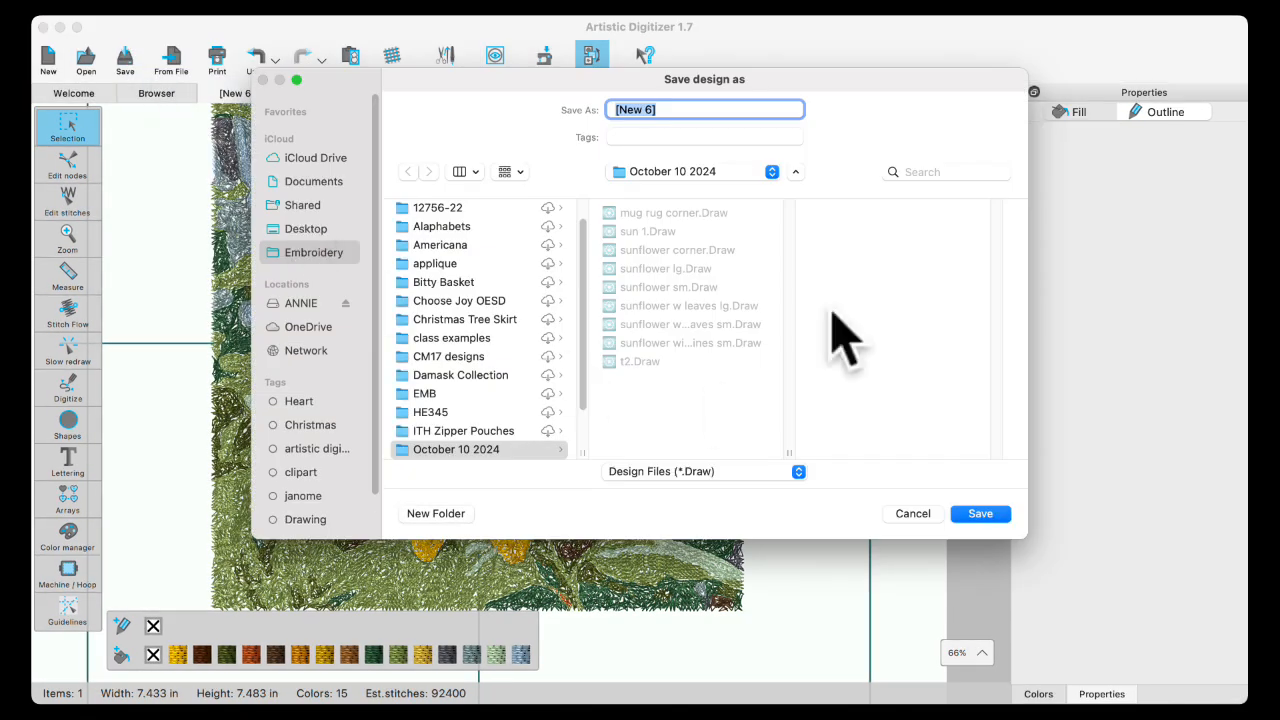
{"action": "left_click", "coordinate": [798, 472]}
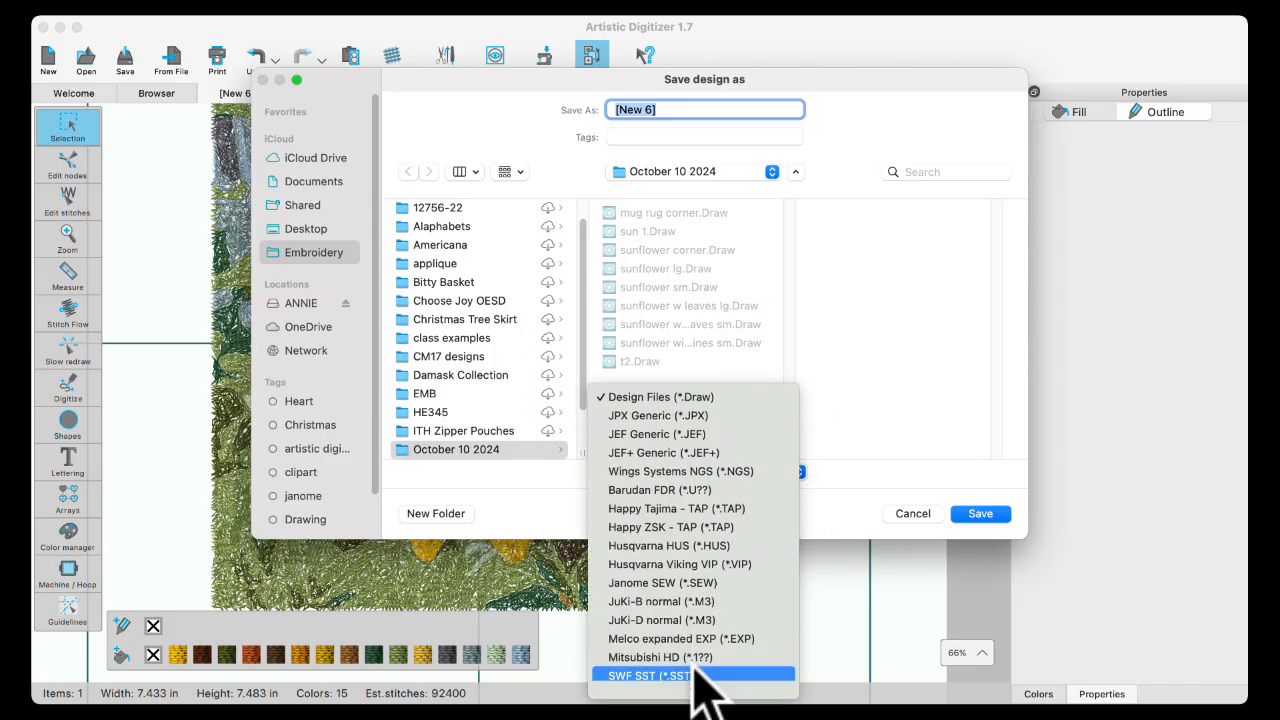
{"action": "left_click", "coordinate": [840, 518]}
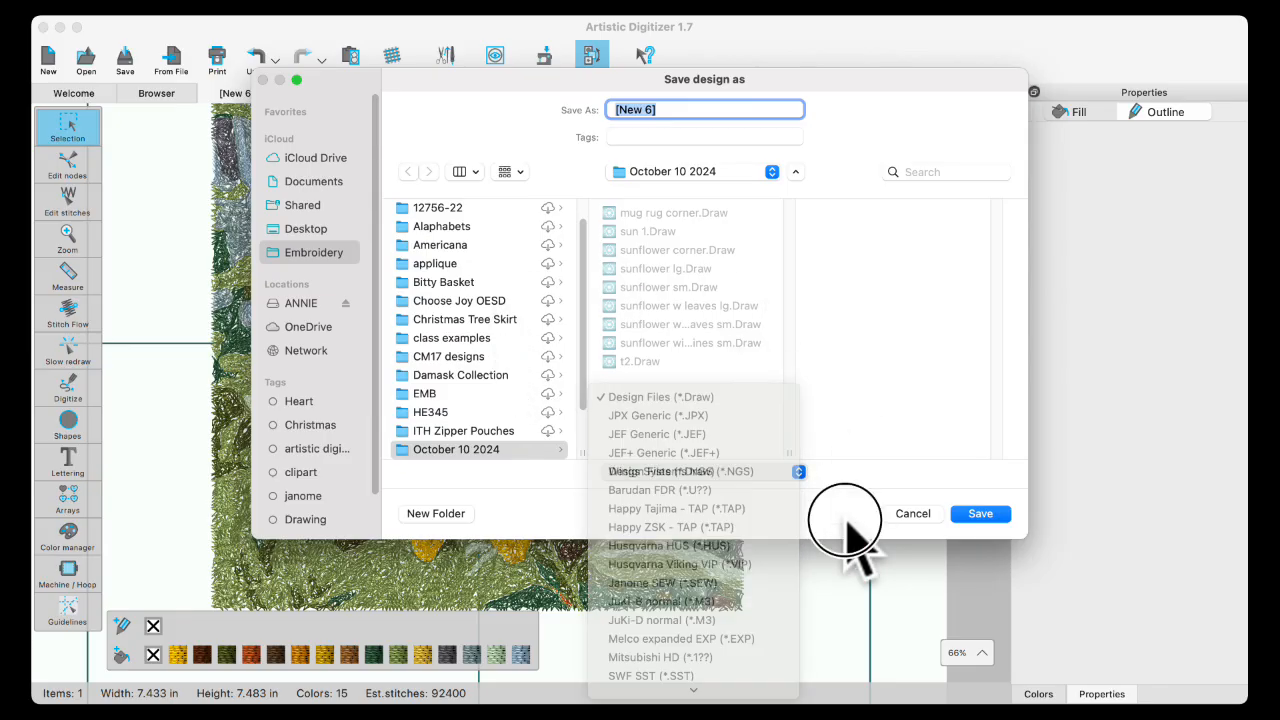
{"action": "left_click", "coordinate": [980, 514]}
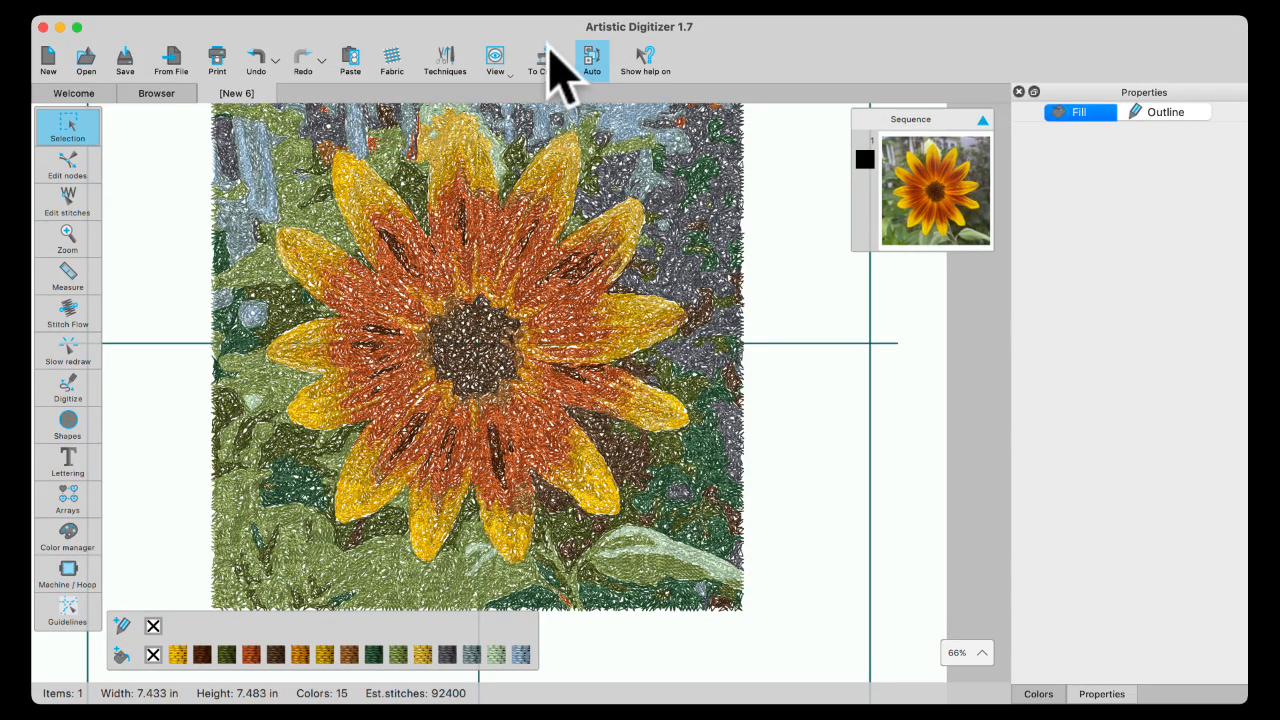
Step: Review the options for sending the design to the CM17 and exporting it, including the Dropbox connection, and cancel without connecting
{"action": "left_click", "coordinate": [545, 60]}
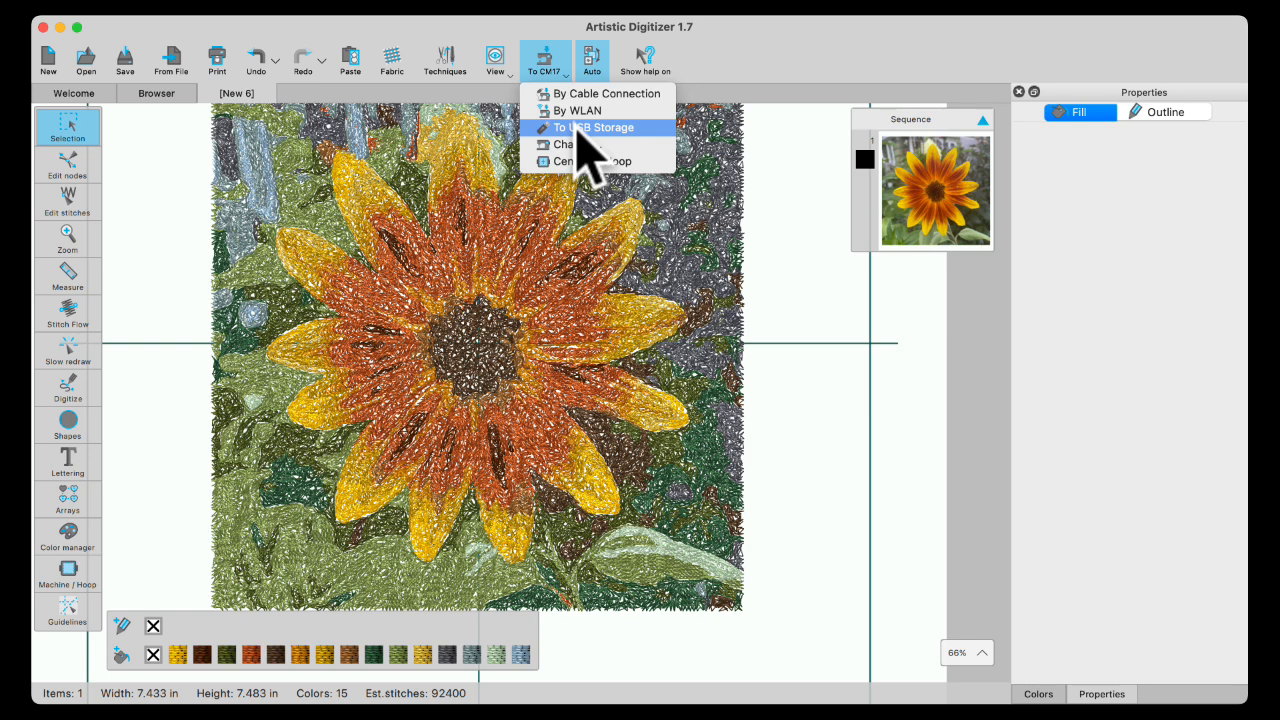
{"action": "left_click", "coordinate": [141, 5]}
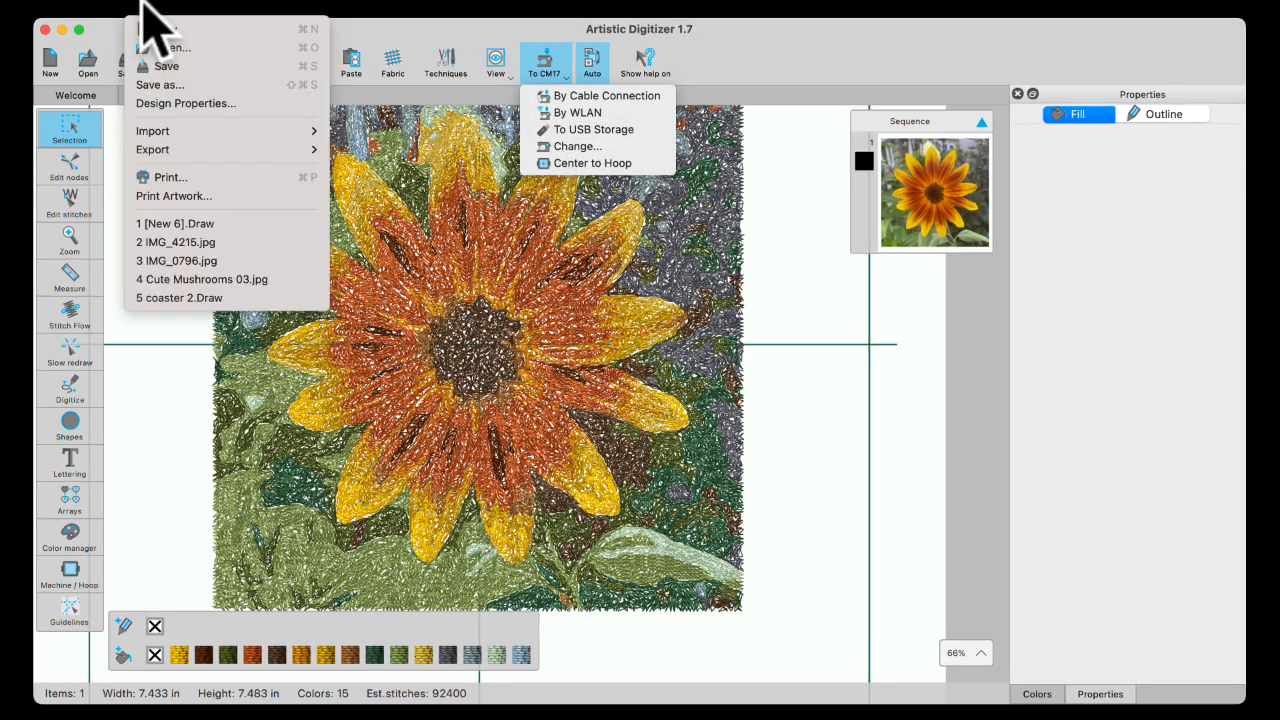
{"action": "mouse_move", "coordinate": [145, 152]}
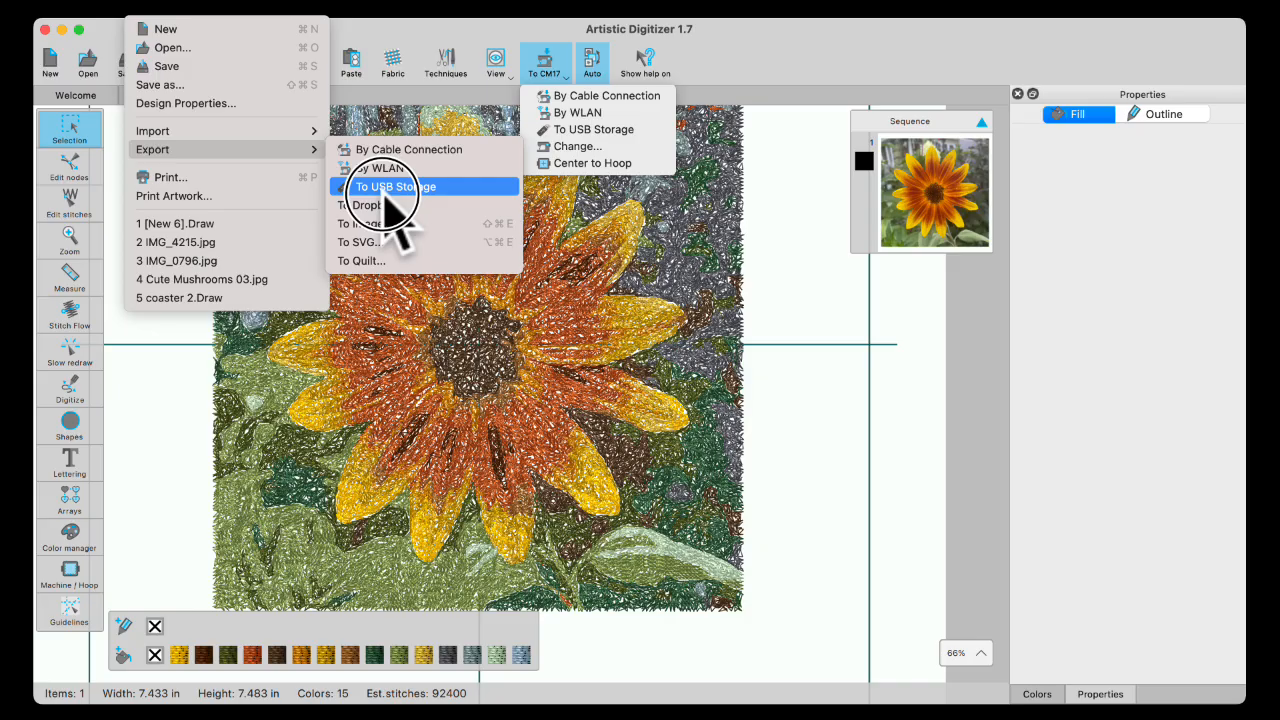
{"action": "left_click", "coordinate": [380, 204]}
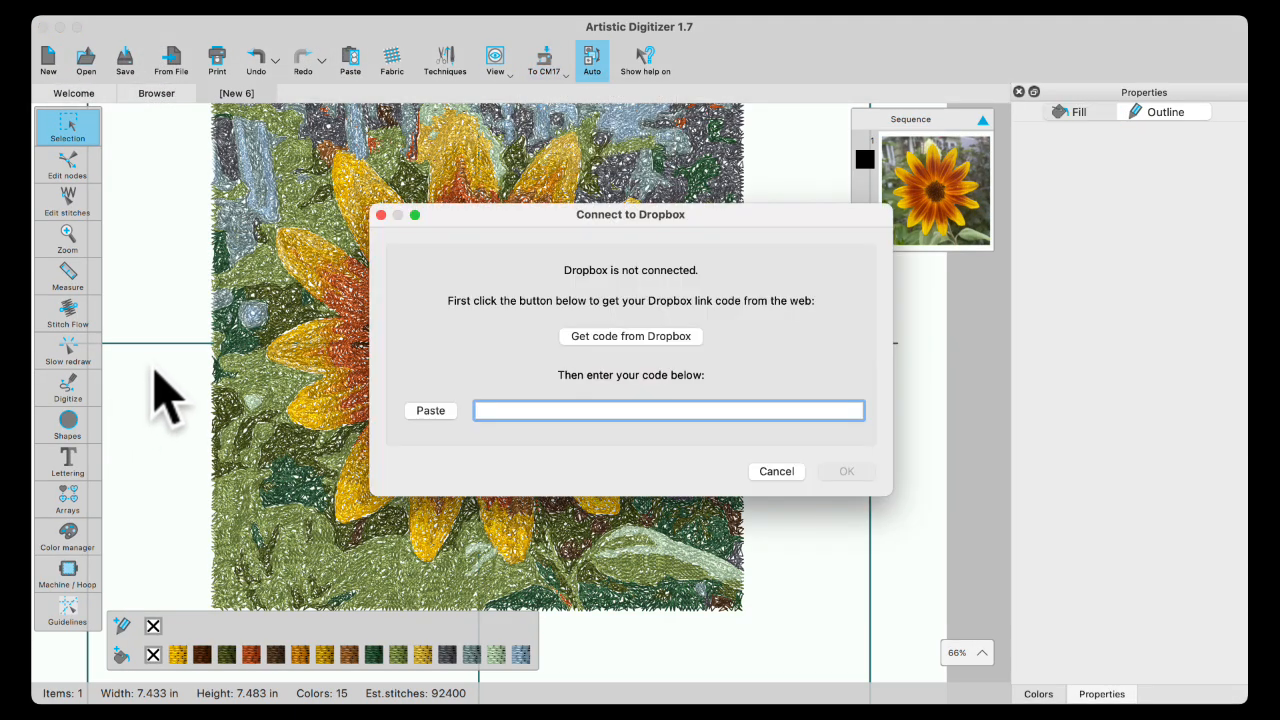
{"action": "left_click", "coordinate": [776, 472]}
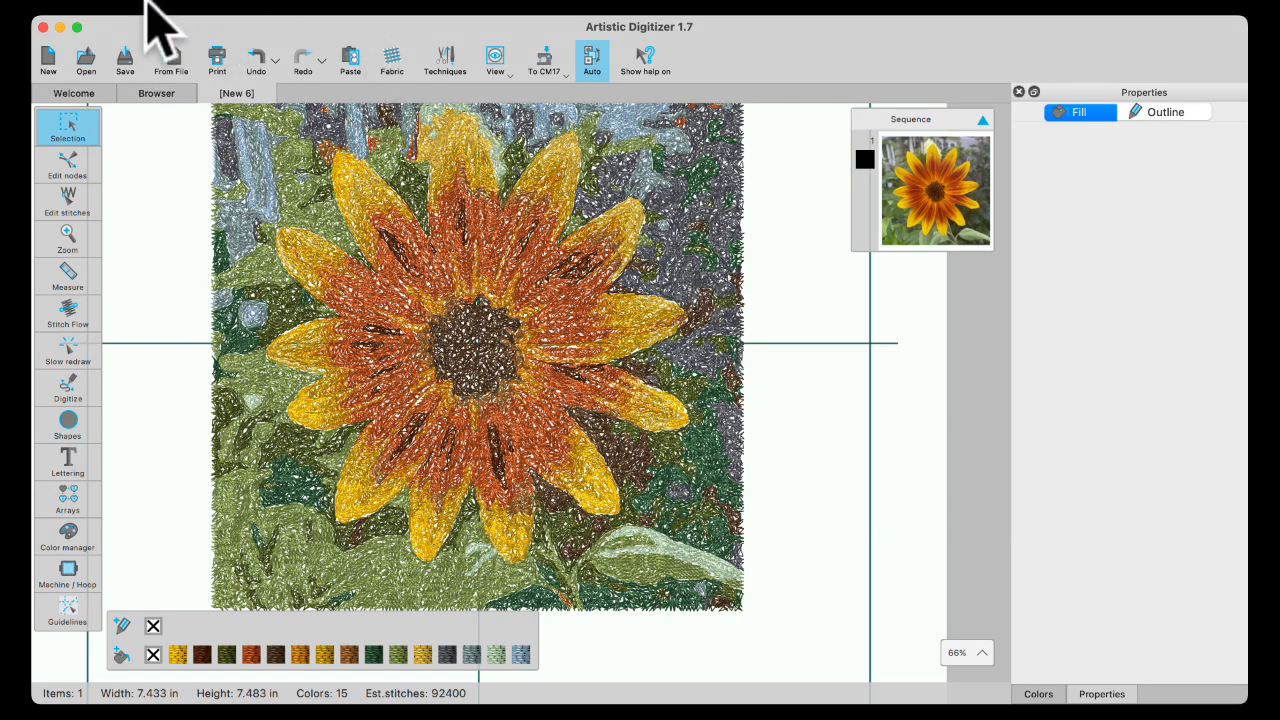
Step: Review the settings for saving the design under another name and close them without saving
{"action": "left_click", "coordinate": [148, 4]}
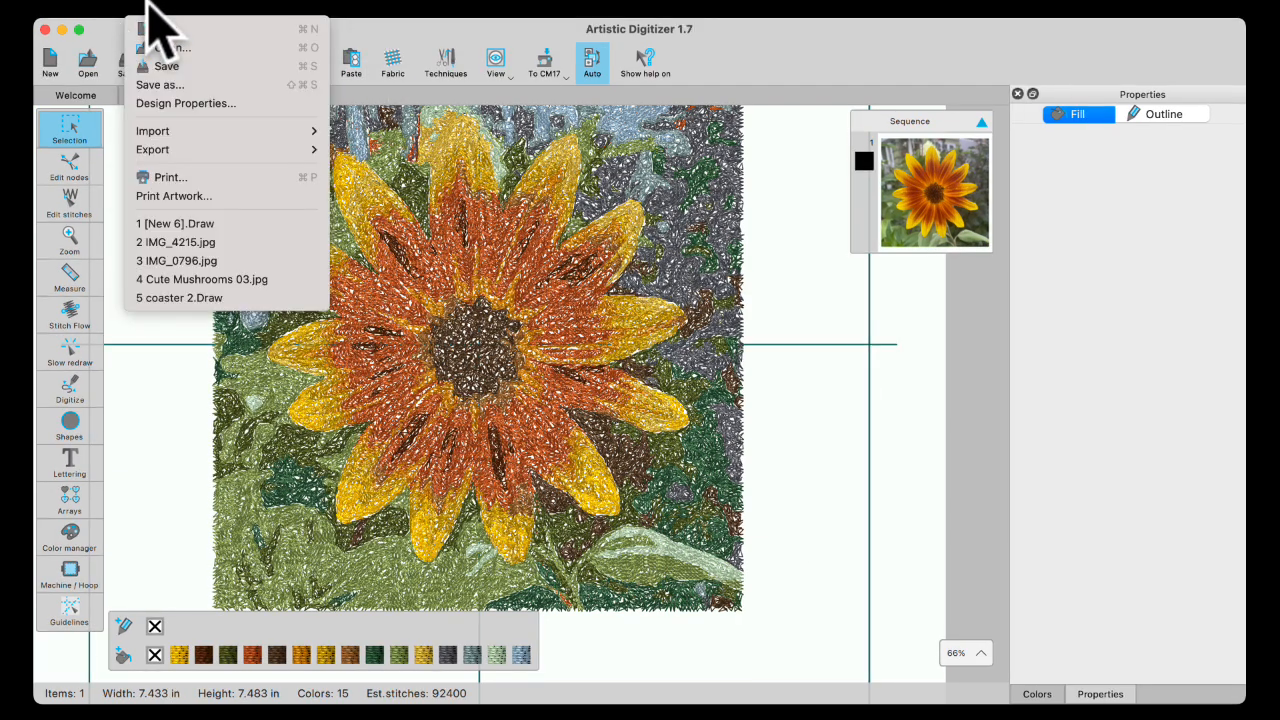
{"action": "left_click", "coordinate": [147, 84]}
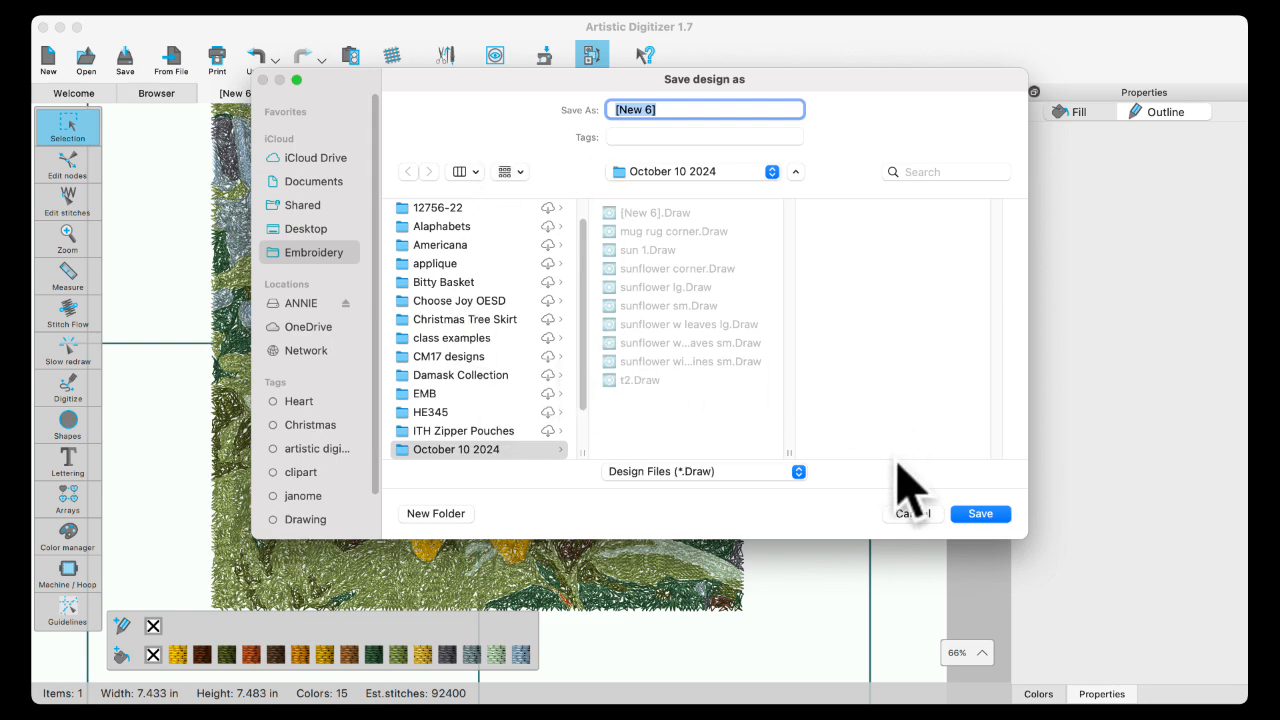
{"action": "left_click", "coordinate": [913, 513]}
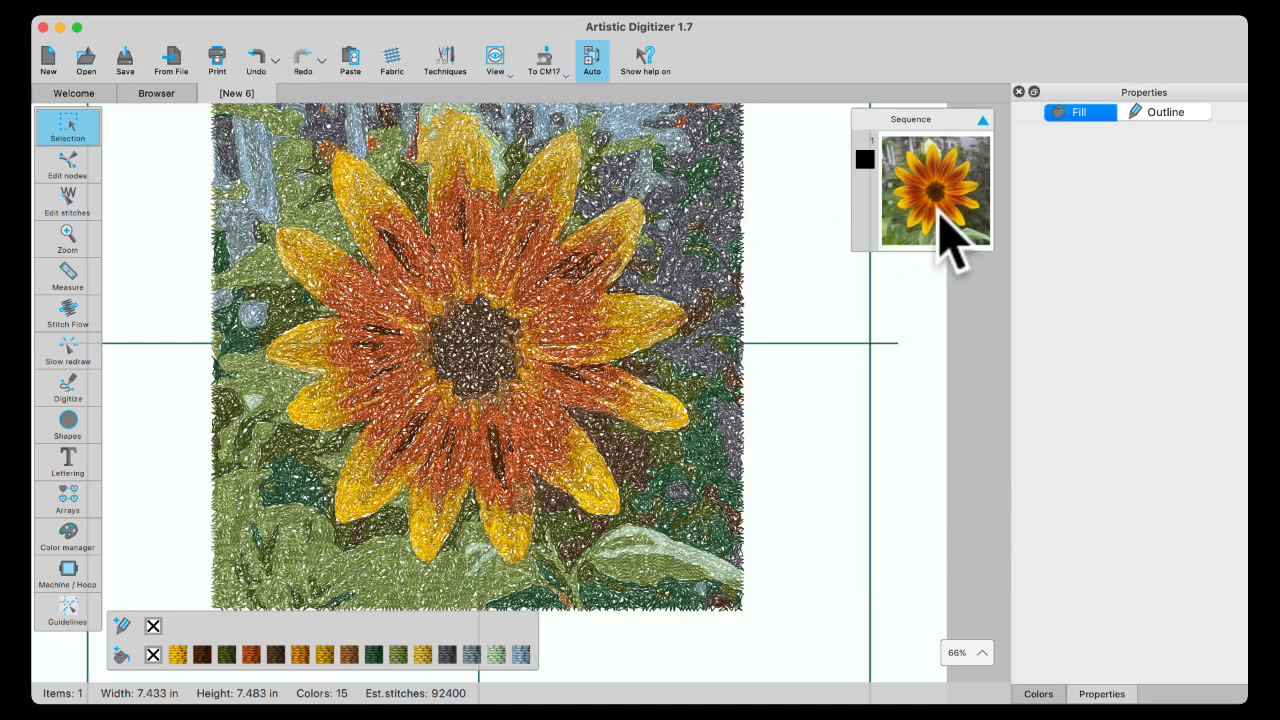
Step: Select the flower image and change its fill from PaintStitch to Photo
{"action": "left_click", "coordinate": [930, 200]}
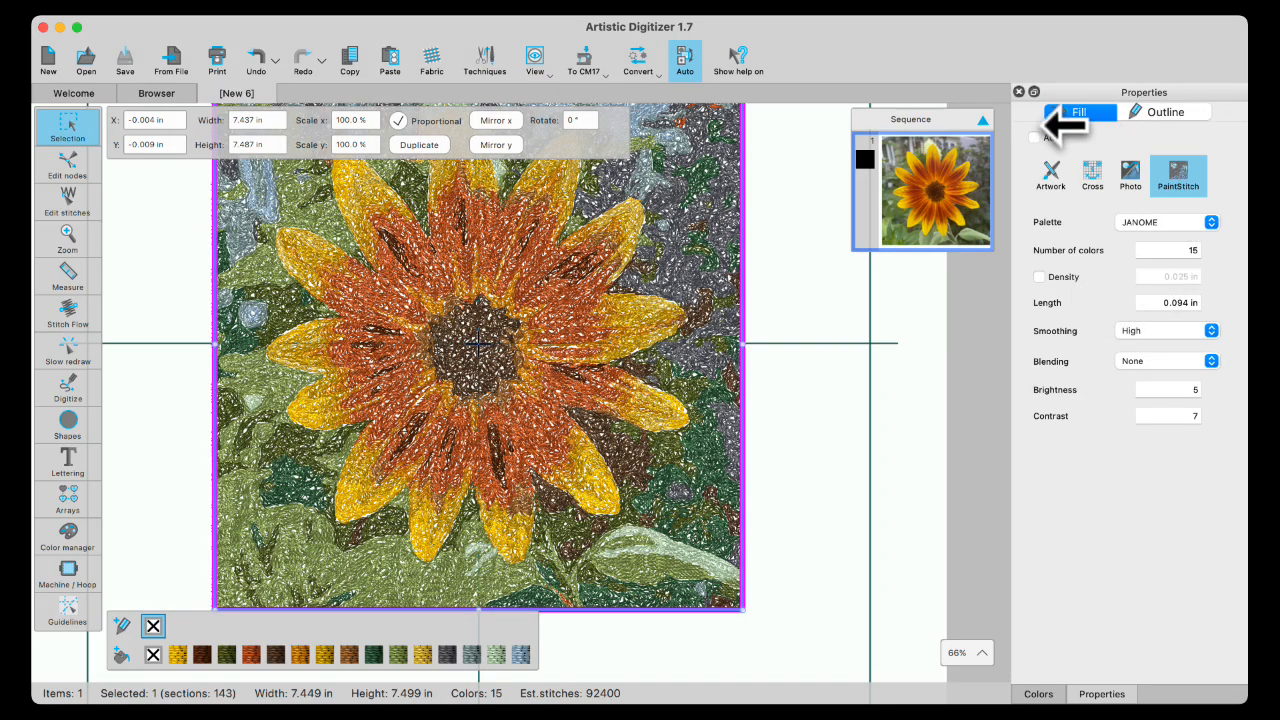
{"action": "left_click", "coordinate": [1134, 180]}
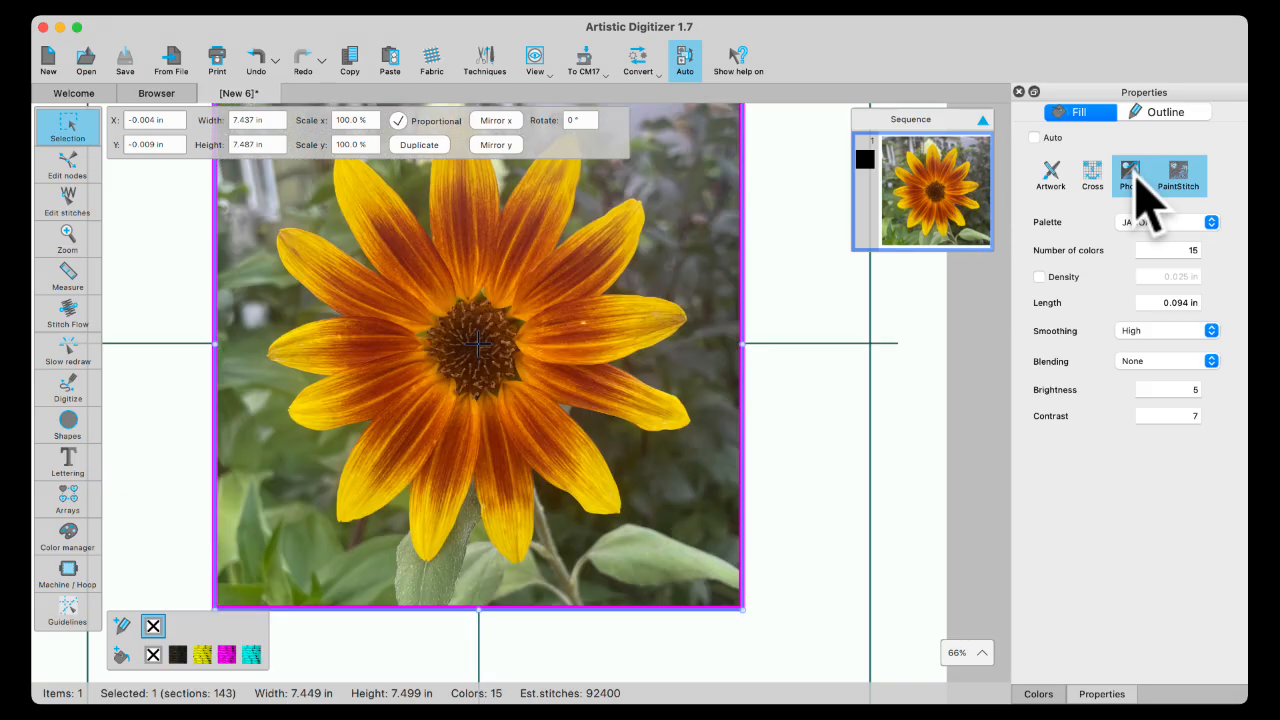
{"action": "left_click", "coordinate": [1134, 180]}
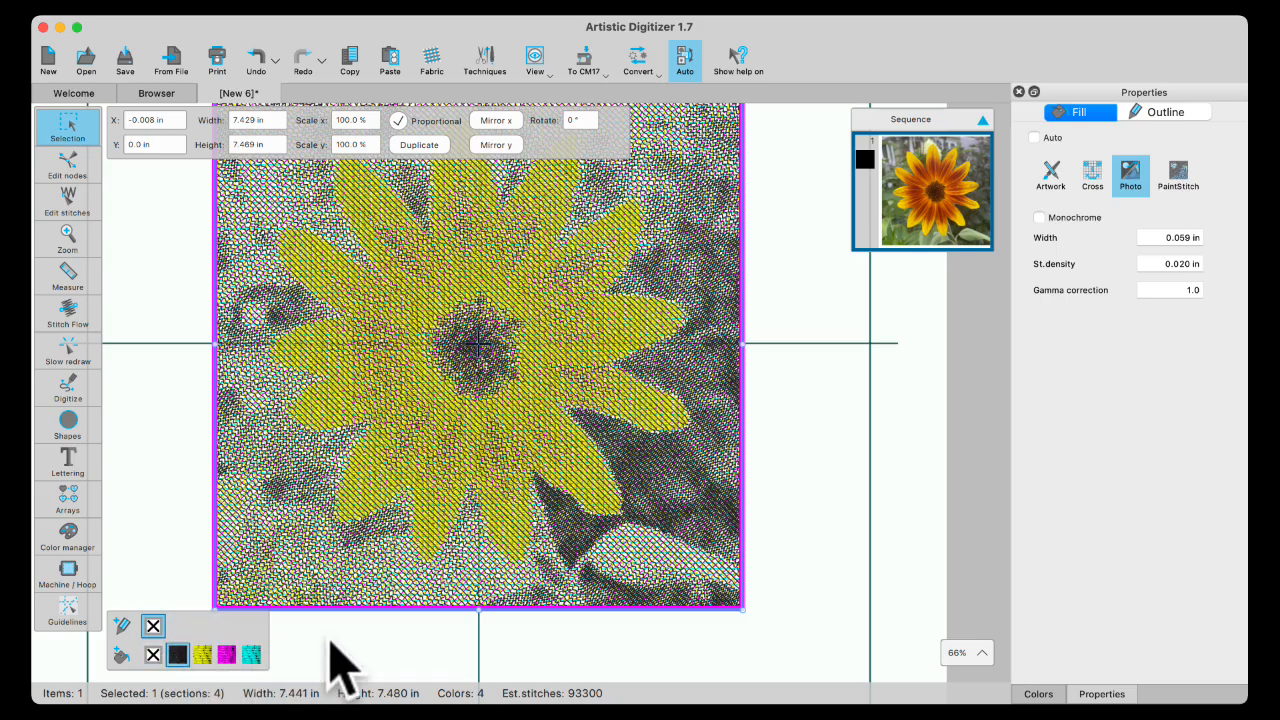
Step: Try to recolor the yellow thread of the flower's Photo fill to orange #ffb032 in the RGB palette
{"action": "left_click", "coordinate": [205, 656]}
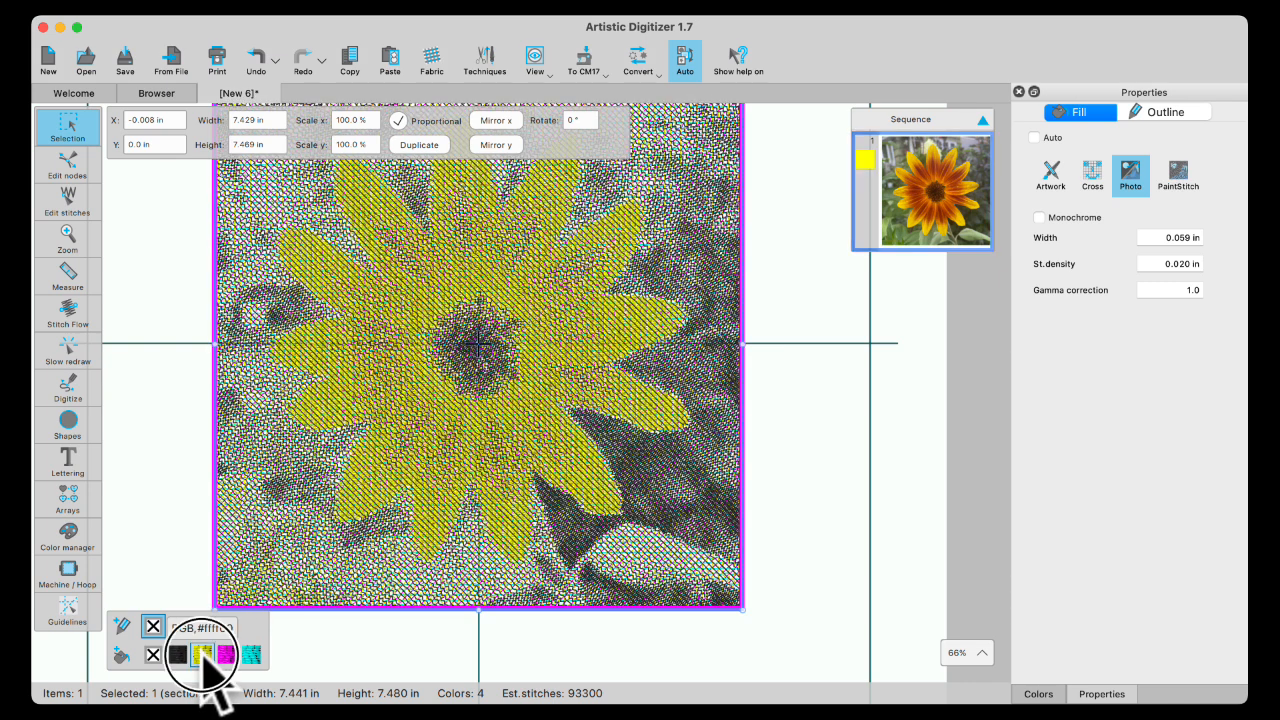
{"action": "right_click", "coordinate": [207, 660]}
{"action": "left_click", "coordinate": [232, 612]}
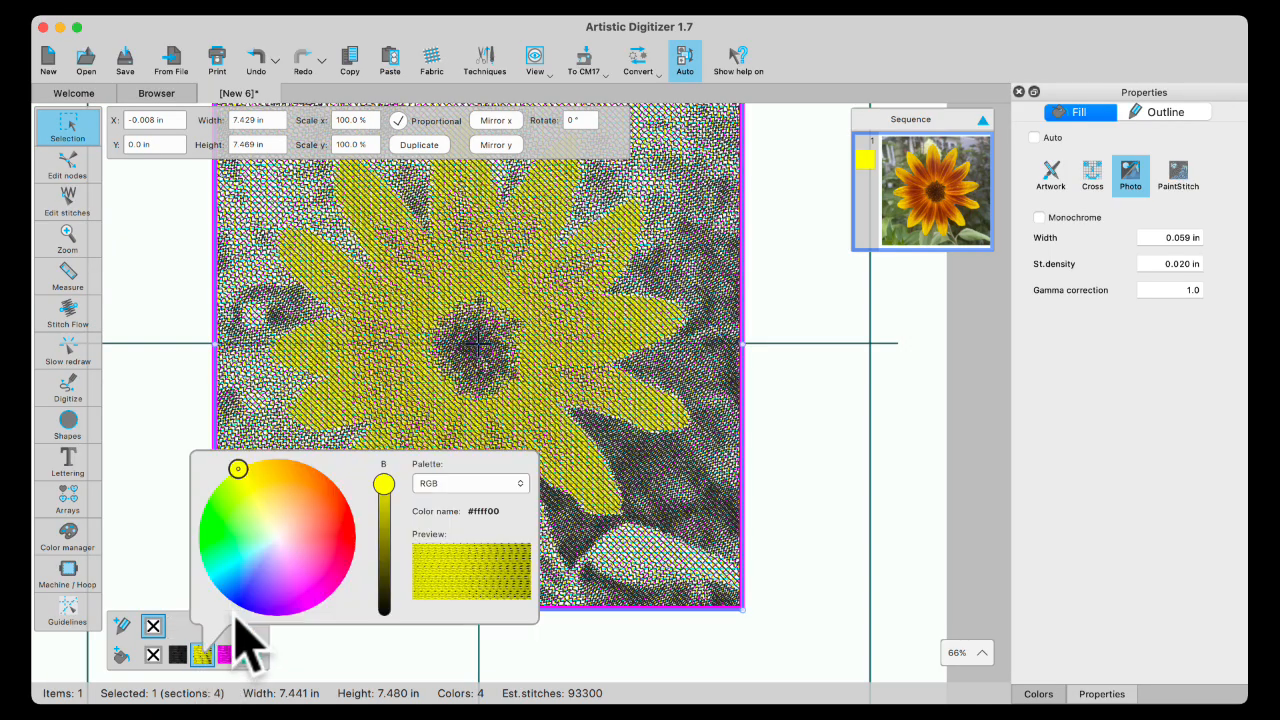
{"action": "left_click_drag", "start_coordinate": [240, 468], "coordinate": [295, 476]}
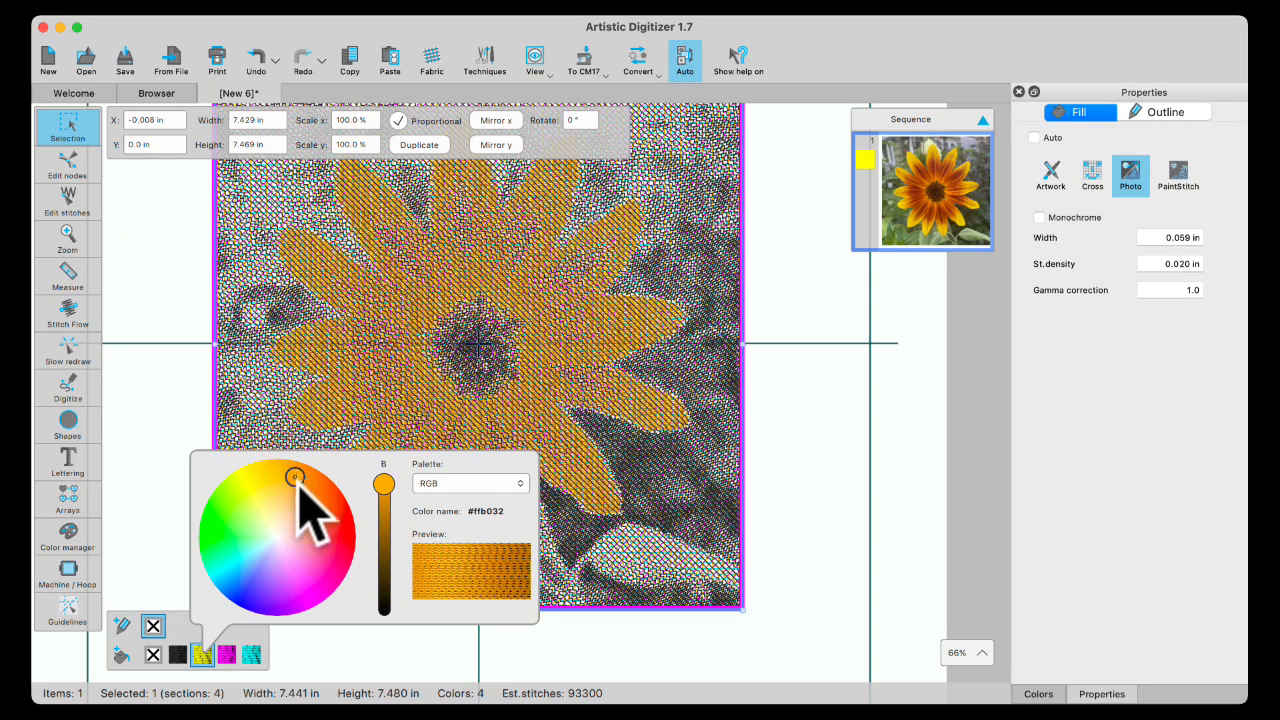
{"action": "left_click", "coordinate": [399, 672]}
Step: Try to recolor the cyan thread of the flower's Photo fill to a dark green
{"action": "left_click", "coordinate": [253, 658]}
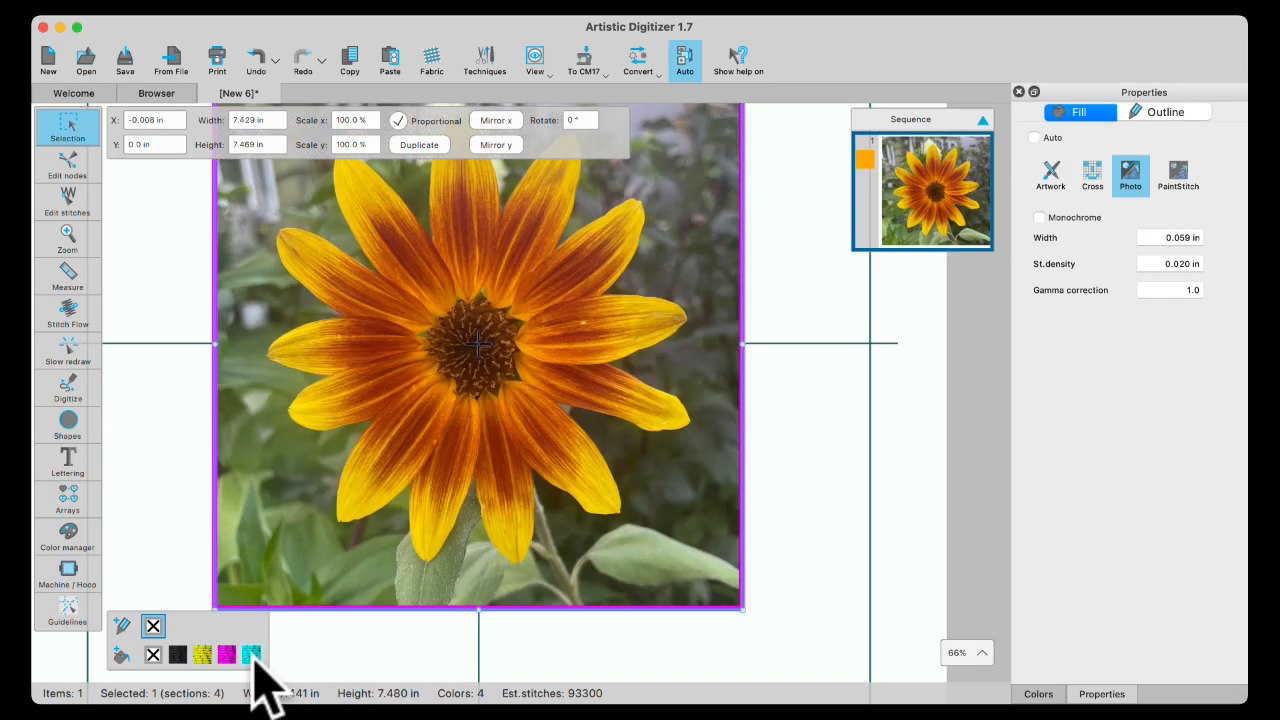
{"action": "right_click", "coordinate": [254, 660]}
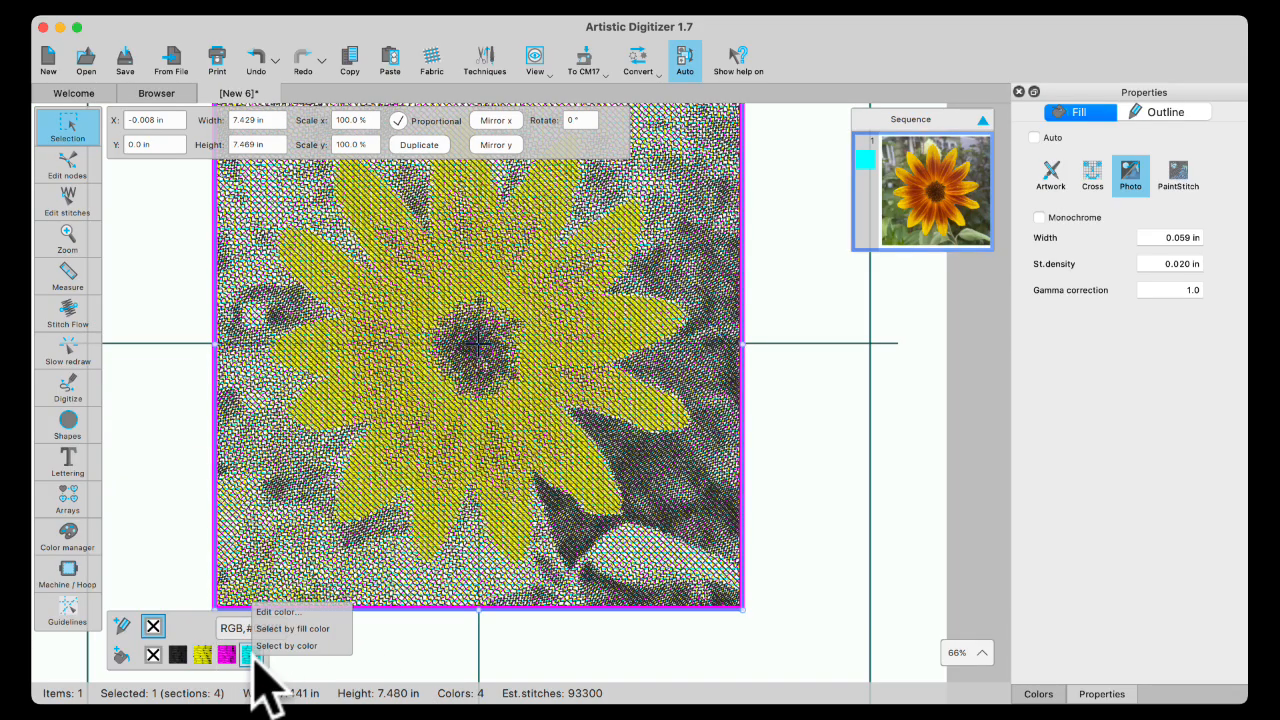
{"action": "left_click", "coordinate": [280, 612]}
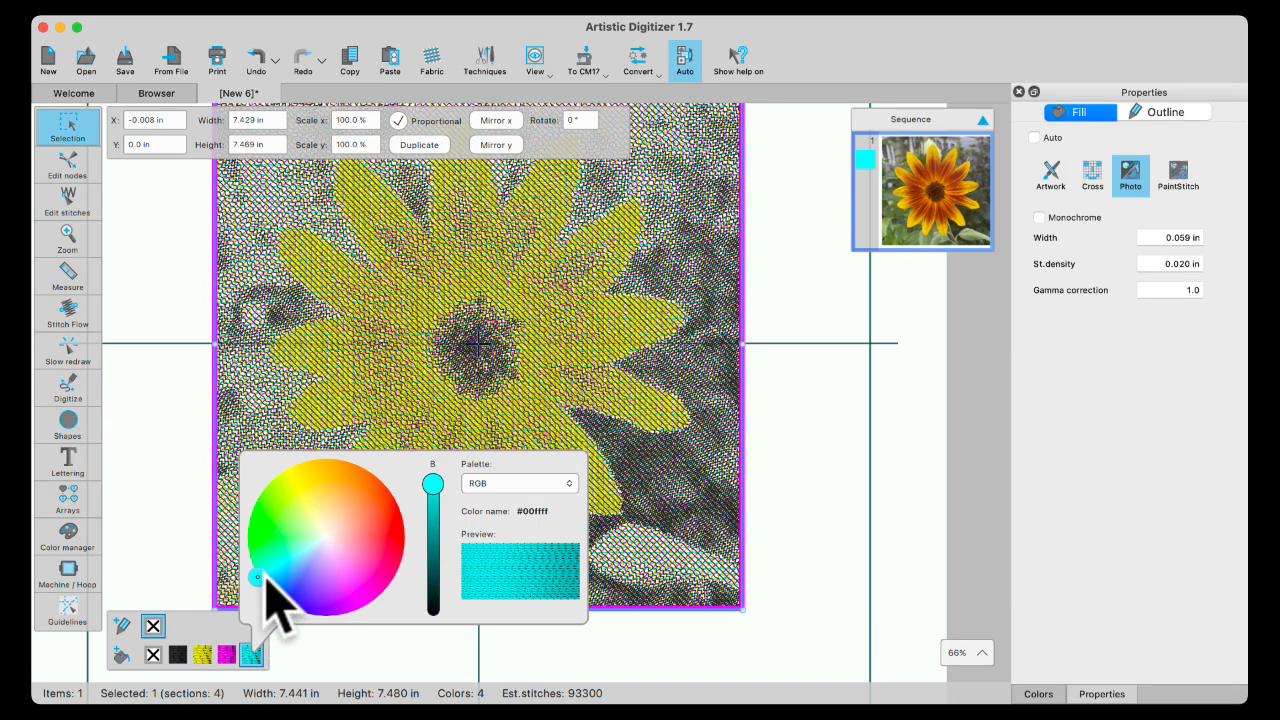
{"action": "left_click_drag", "start_coordinate": [263, 578], "coordinate": [265, 503]}
{"action": "left_click_drag", "start_coordinate": [428, 487], "coordinate": [434, 560]}
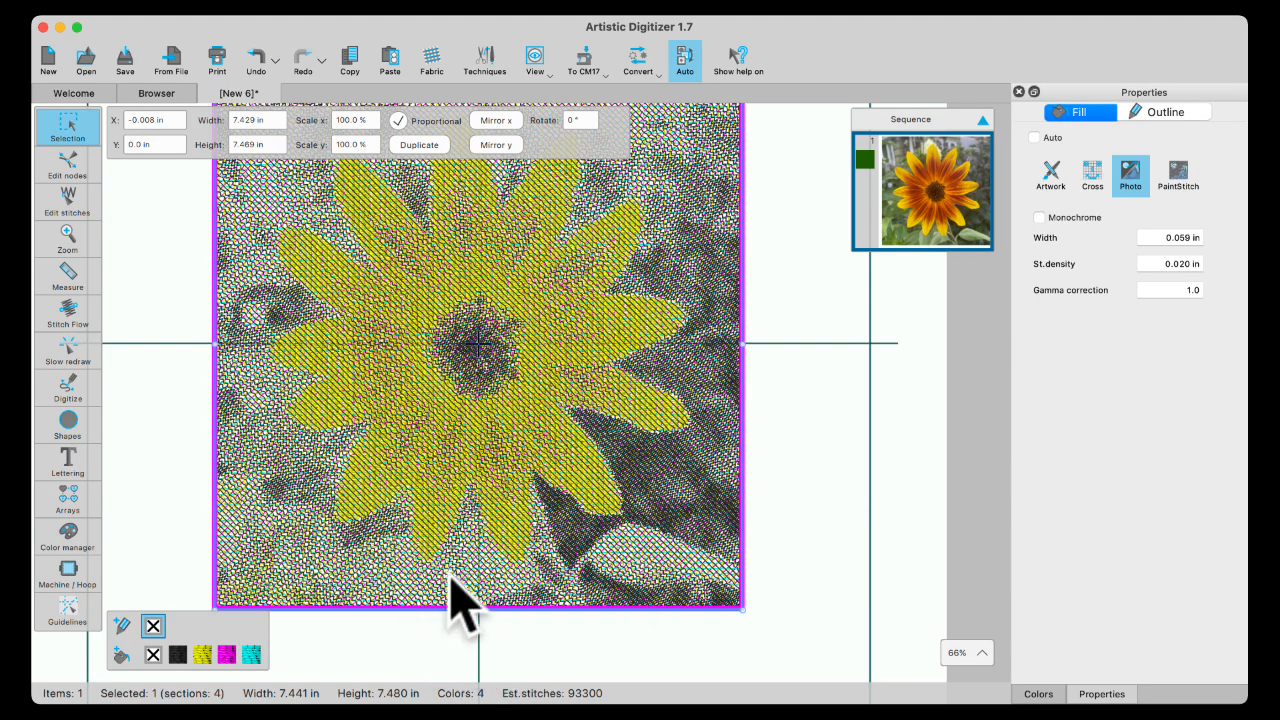
Step: Undo the thread color edits made to the flower's Photo fill
{"action": "left_click", "coordinate": [258, 80]}
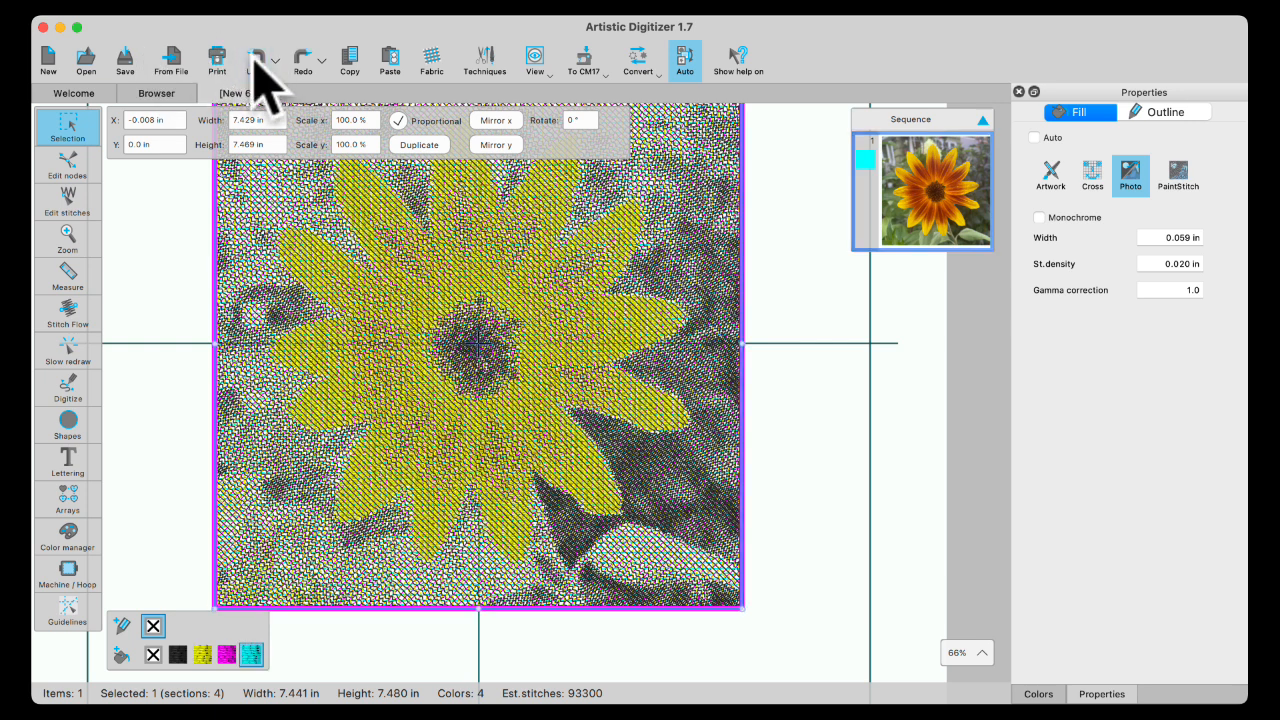
{"action": "left_click", "coordinate": [261, 58]}
{"action": "left_click", "coordinate": [261, 58]}
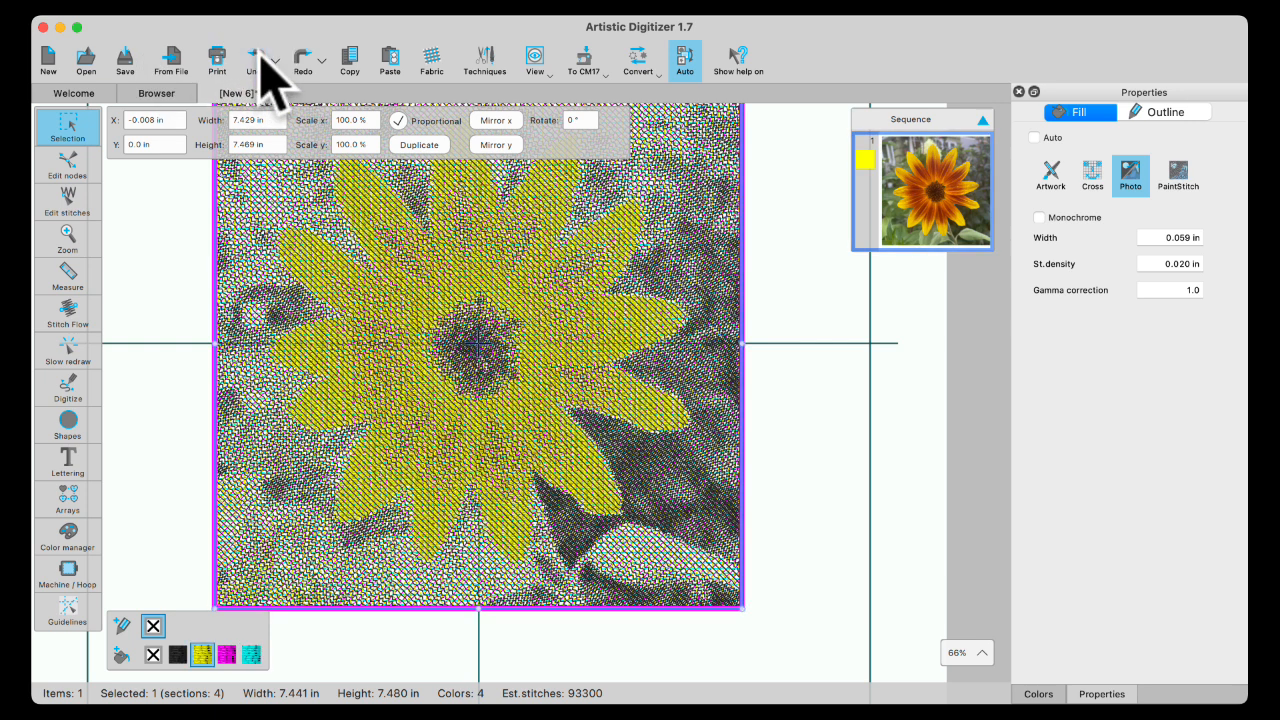
{"action": "left_click", "coordinate": [260, 57]}
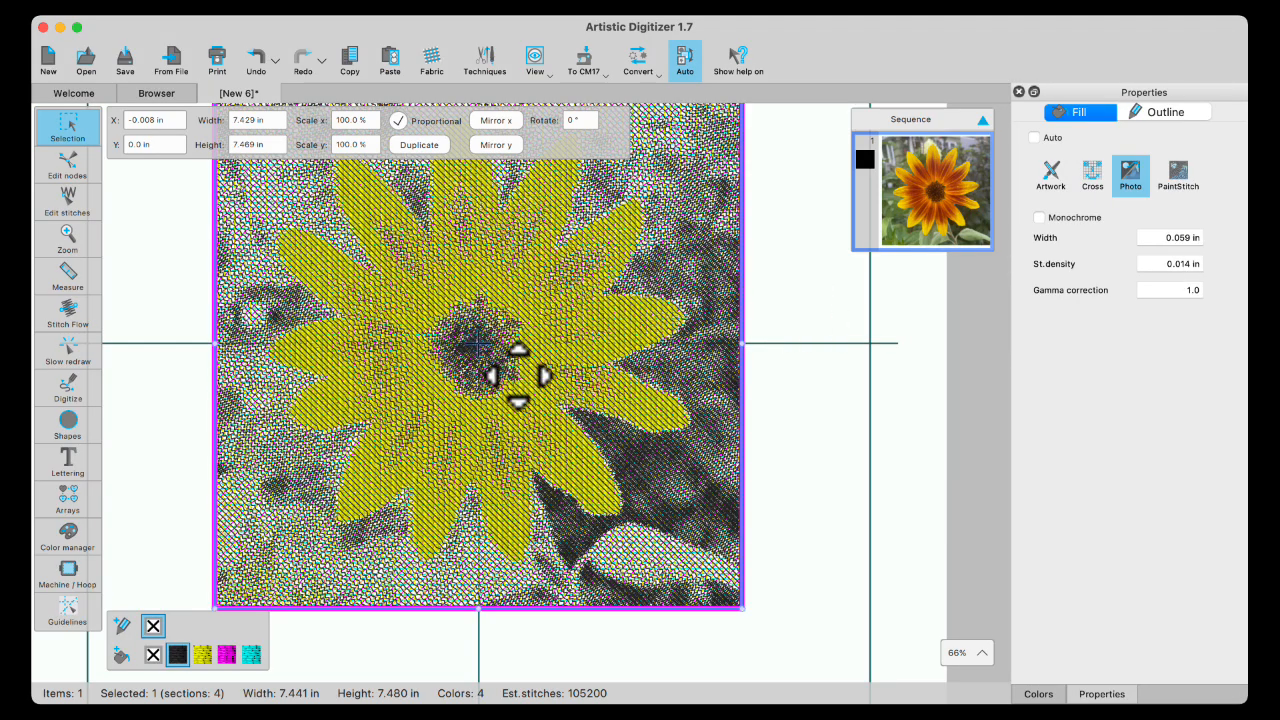
Step: Examine the Photo stitching around the flower's center and petals up close, and return to a view of the whole design
{"action": "scroll", "coordinate": [522, 369], "scroll_direction": "up", "scroll_amount": 5}
{"action": "scroll", "coordinate": [530, 369], "scroll_direction": "up", "scroll_amount": 1}
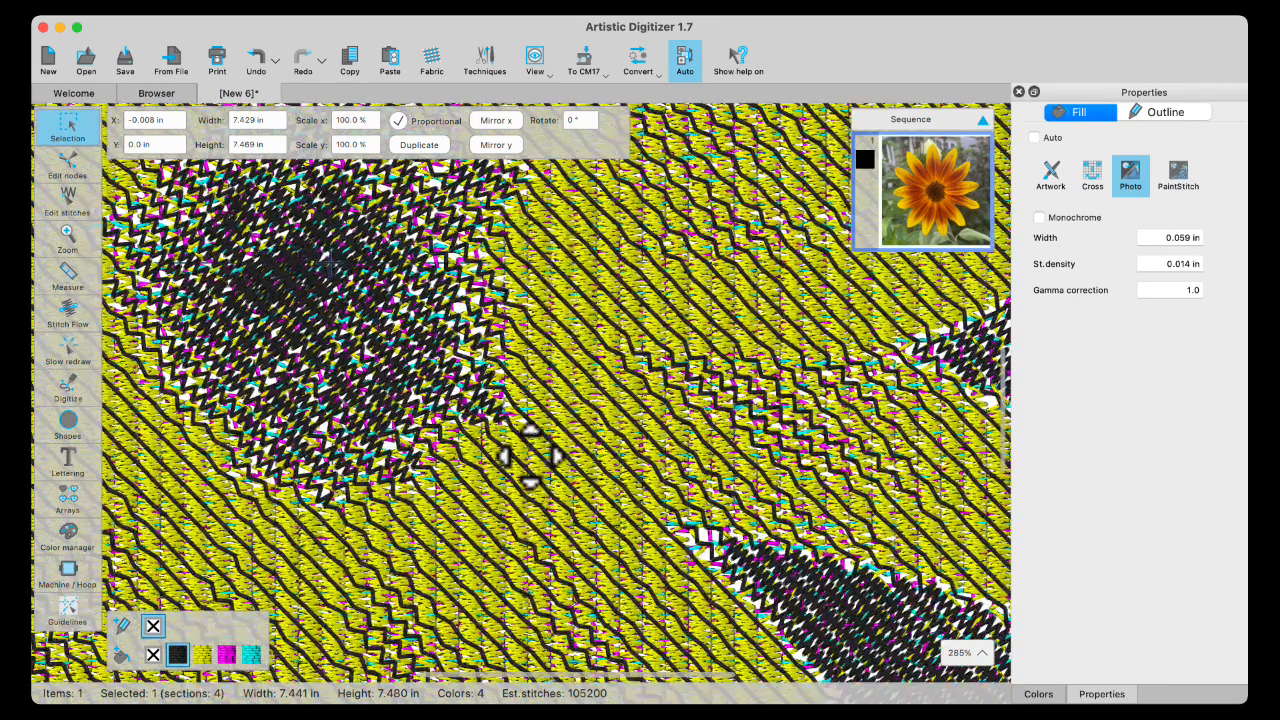
{"action": "scroll", "coordinate": [522, 452], "scroll_direction": "up", "scroll_amount": 3}
{"action": "scroll", "coordinate": [527, 443], "scroll_direction": "up", "scroll_amount": 5}
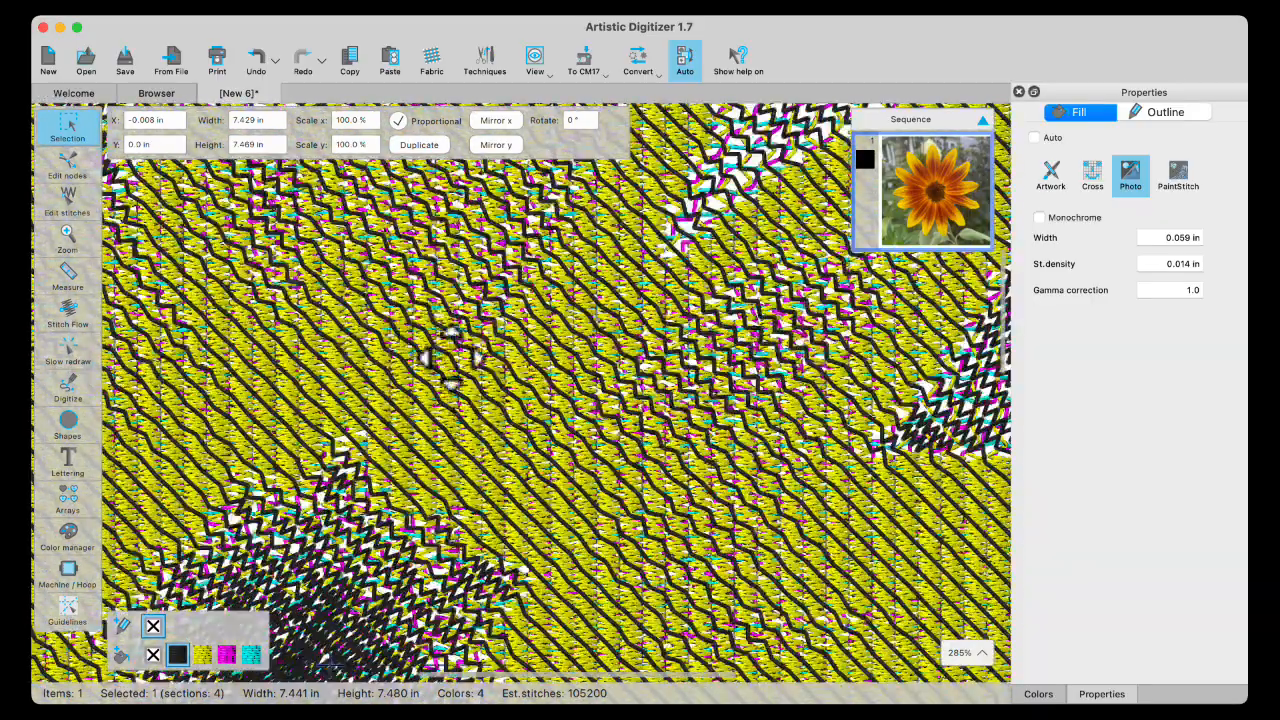
{"action": "scroll", "coordinate": [502, 408], "scroll_direction": "down", "scroll_amount": 5}
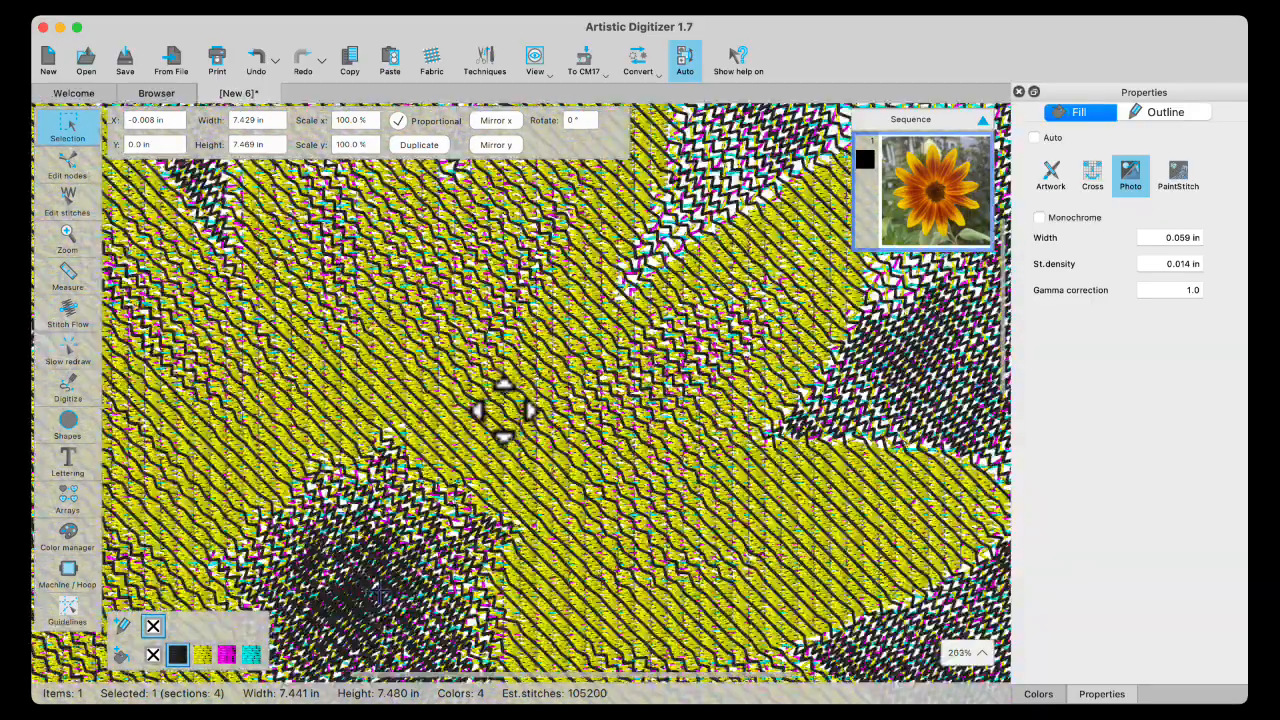
{"action": "scroll", "coordinate": [500, 403], "scroll_direction": "down", "scroll_amount": 2}
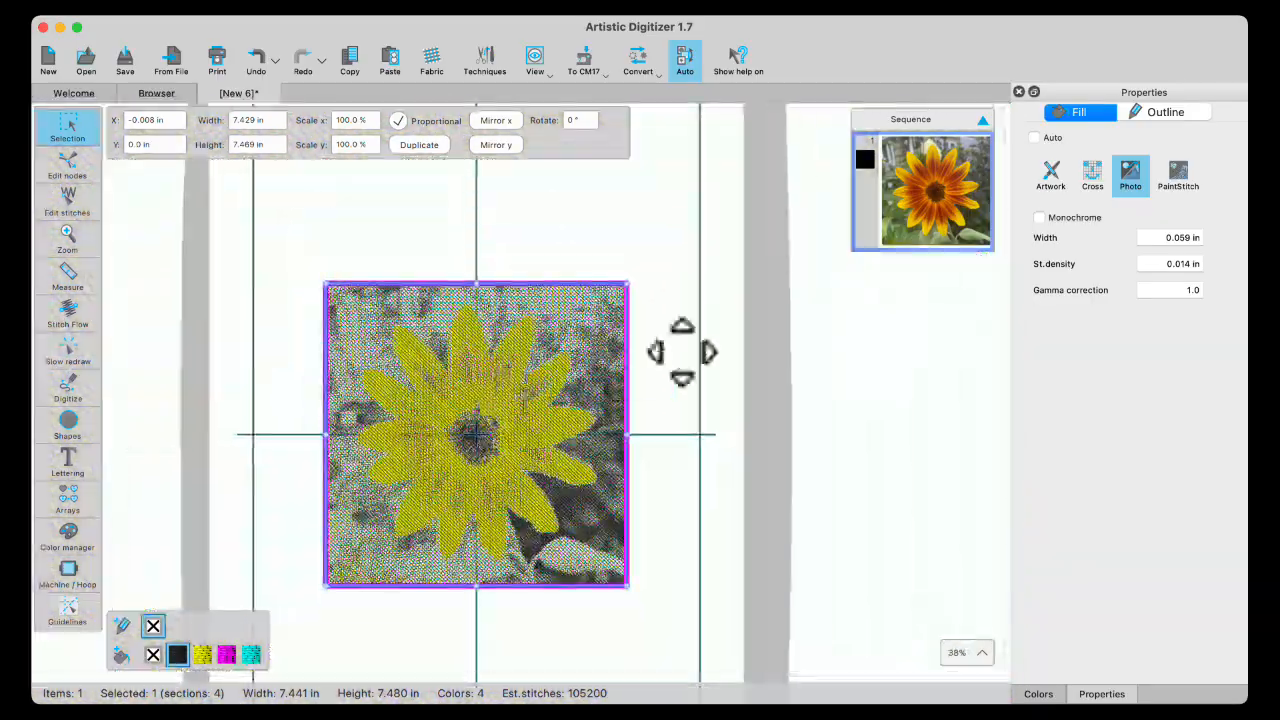
Step: Undo the stitch density changes and set the flower's fill to Photo again
{"action": "left_click", "coordinate": [255, 55]}
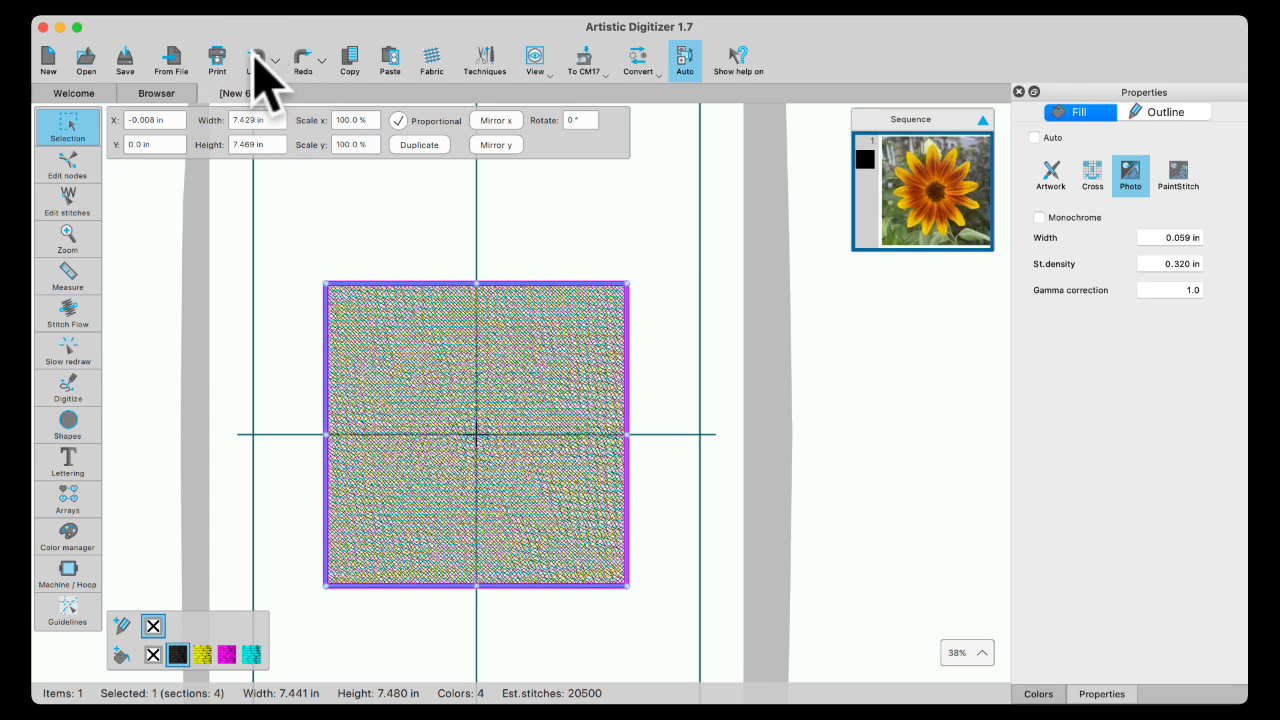
{"action": "left_click", "coordinate": [255, 57]}
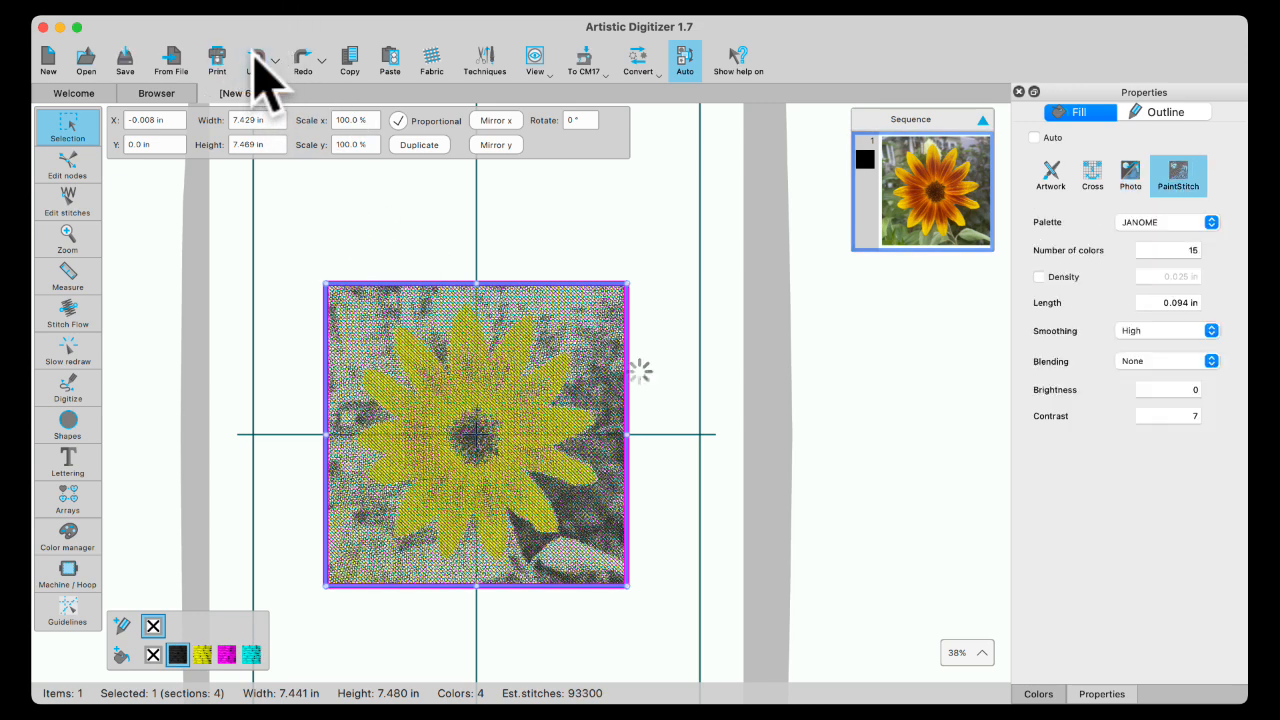
{"action": "left_click", "coordinate": [1130, 170]}
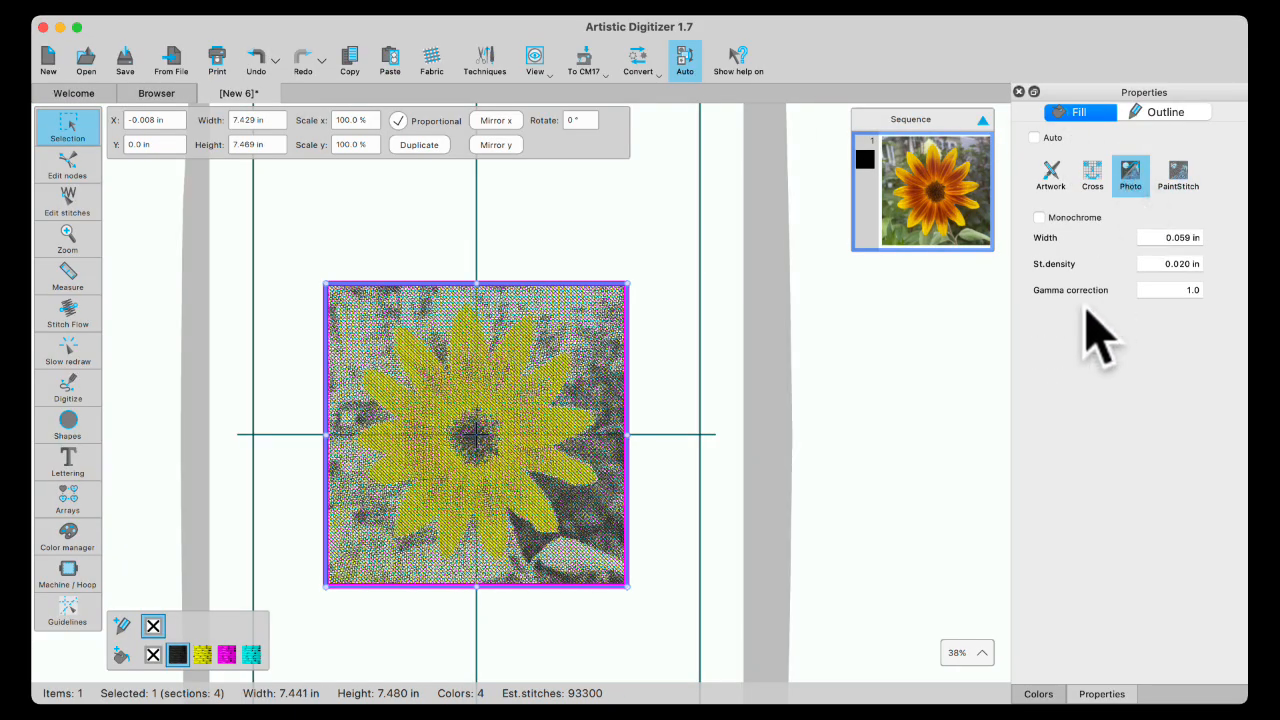
Step: Make the flower's Photo fill monochrome and deselect it to view the stitching
{"action": "left_click", "coordinate": [1040, 218]}
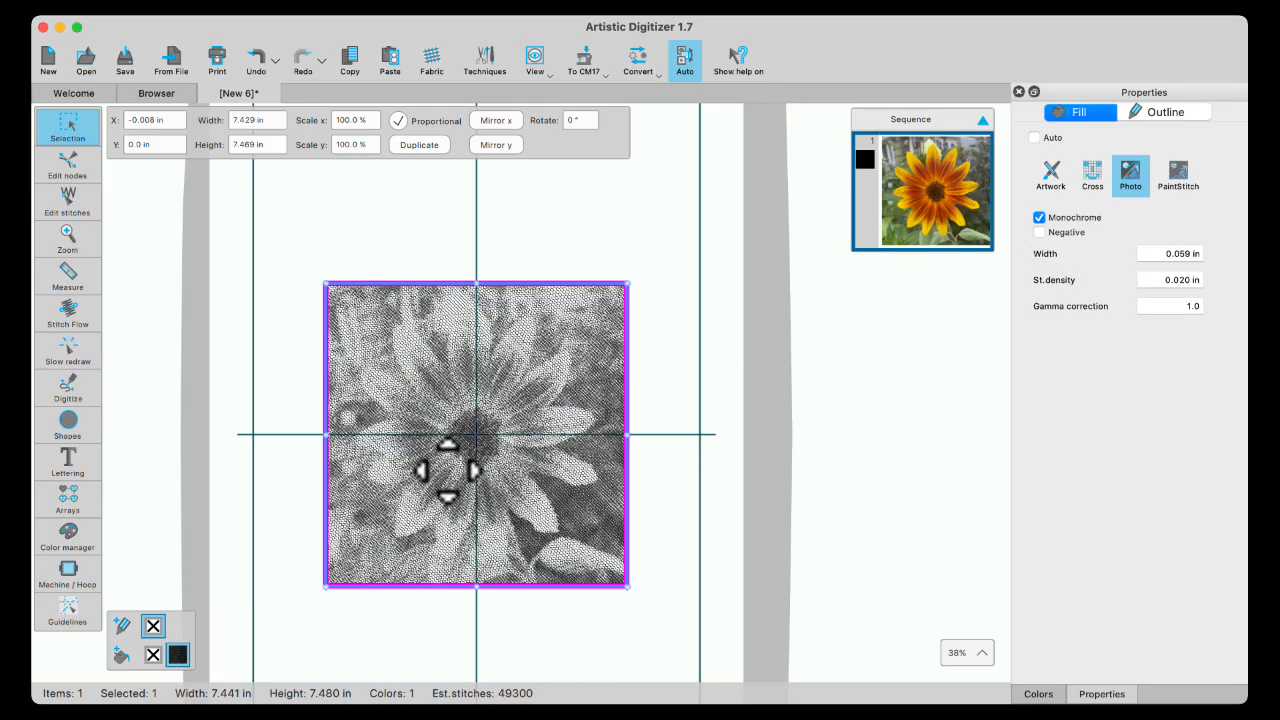
{"action": "scroll", "coordinate": [474, 471], "scroll_direction": "up", "scroll_amount": 5}
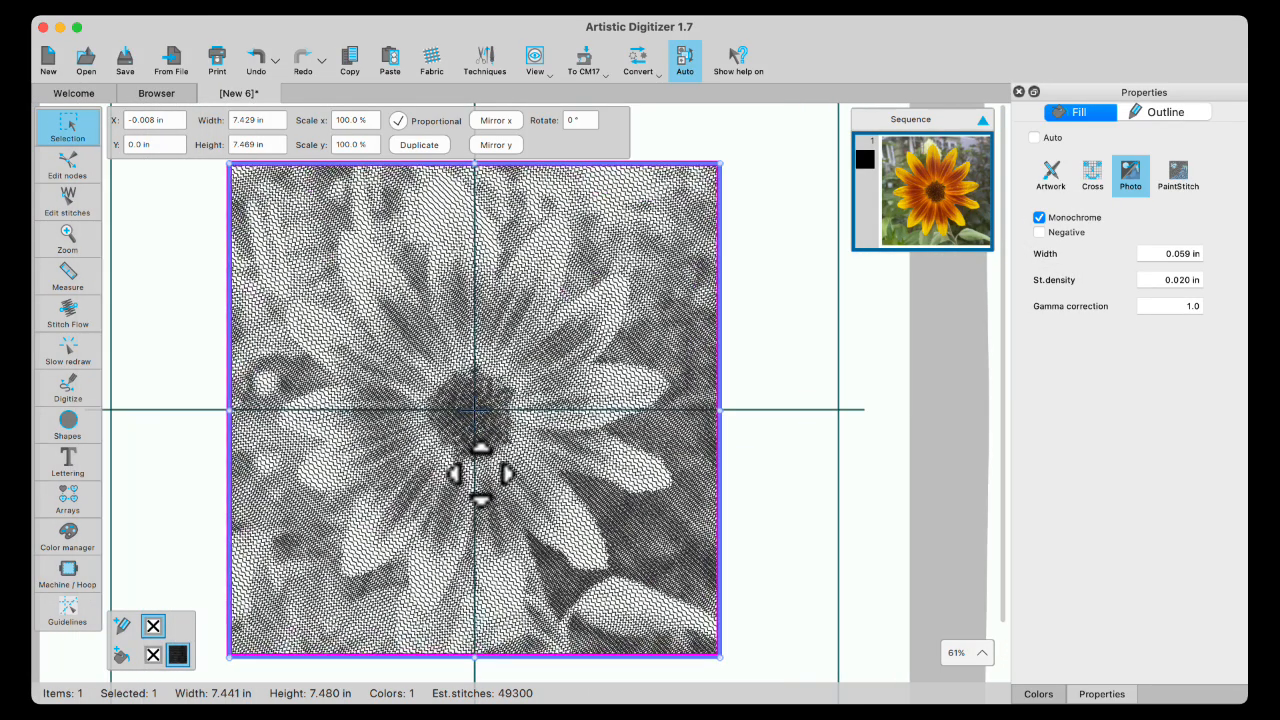
{"action": "left_click", "coordinate": [763, 444]}
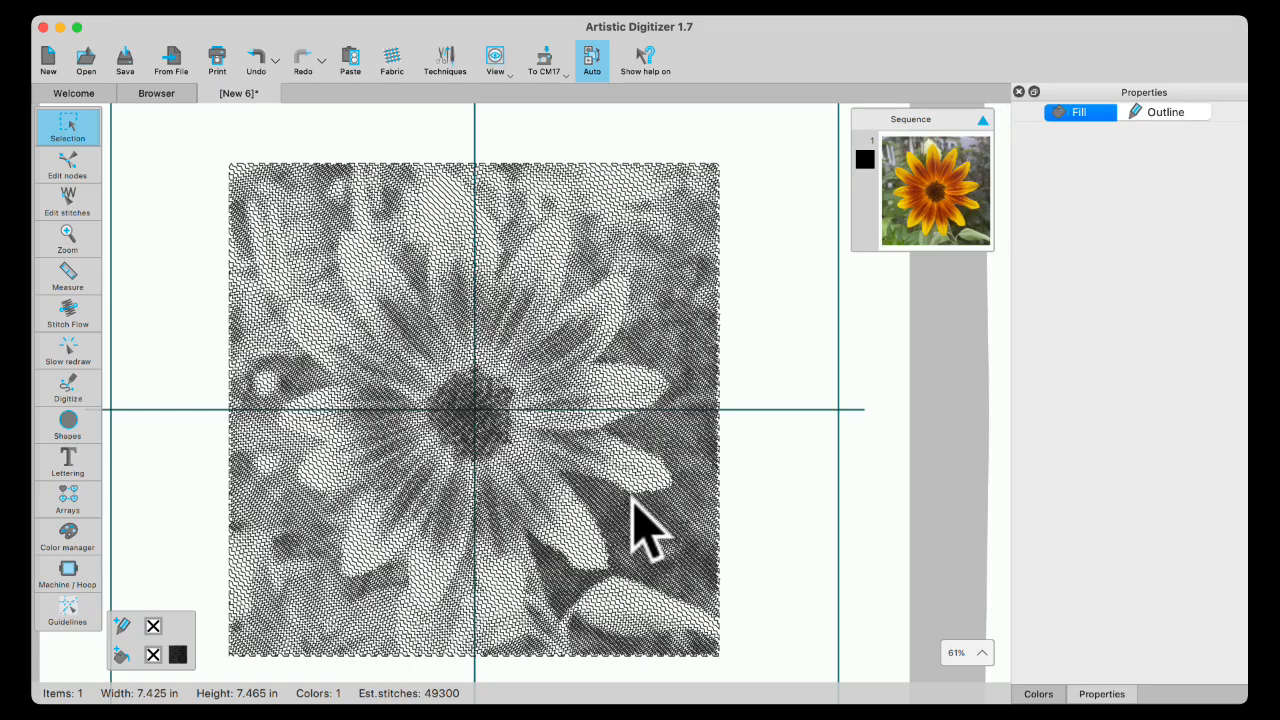
Step: Select the monochrome flower, try a looser stitch density, and set the density to 0.014 in
{"action": "left_click", "coordinate": [668, 350]}
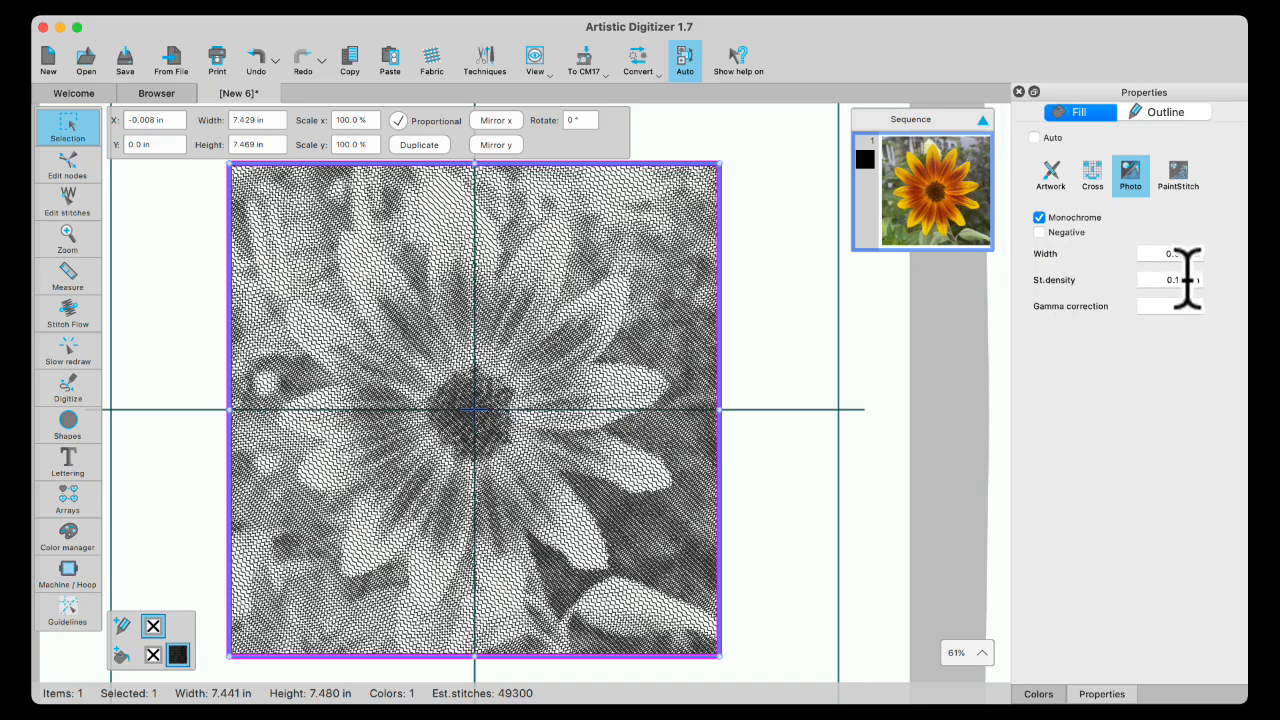
{"action": "key", "text": "Return"}
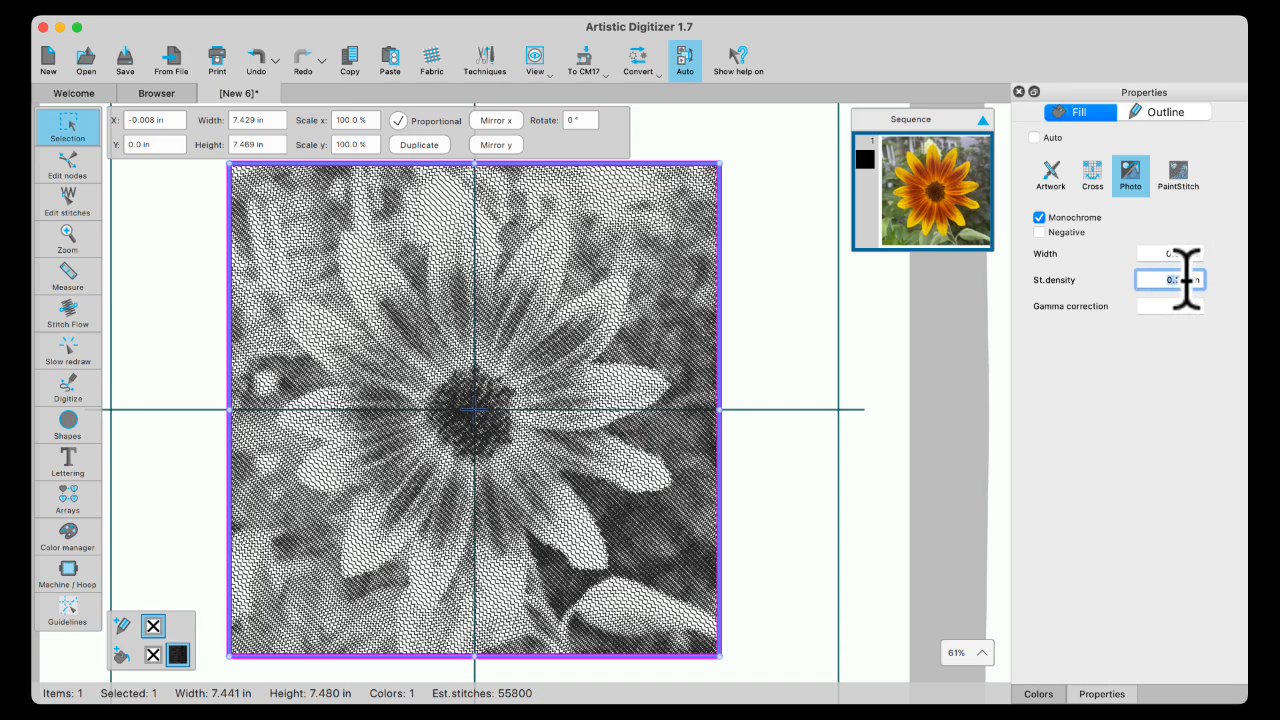
{"action": "key", "text": "Return"}
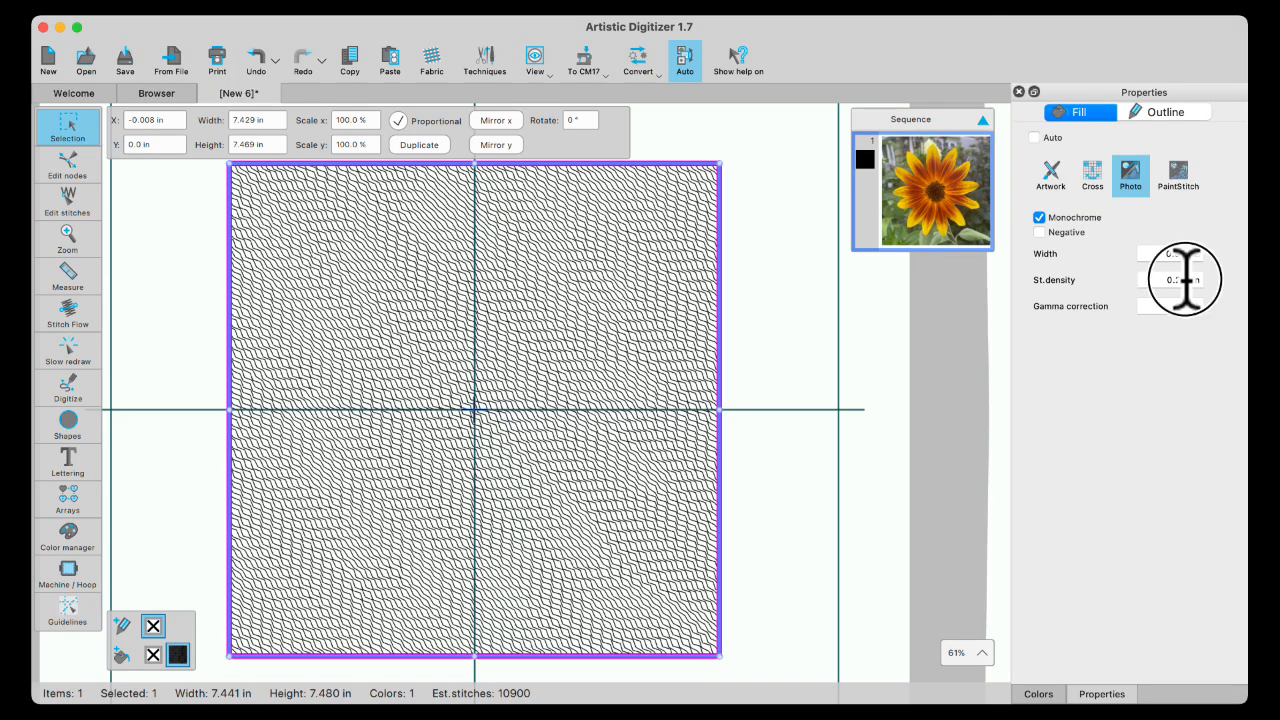
{"action": "key", "text": "Return"}
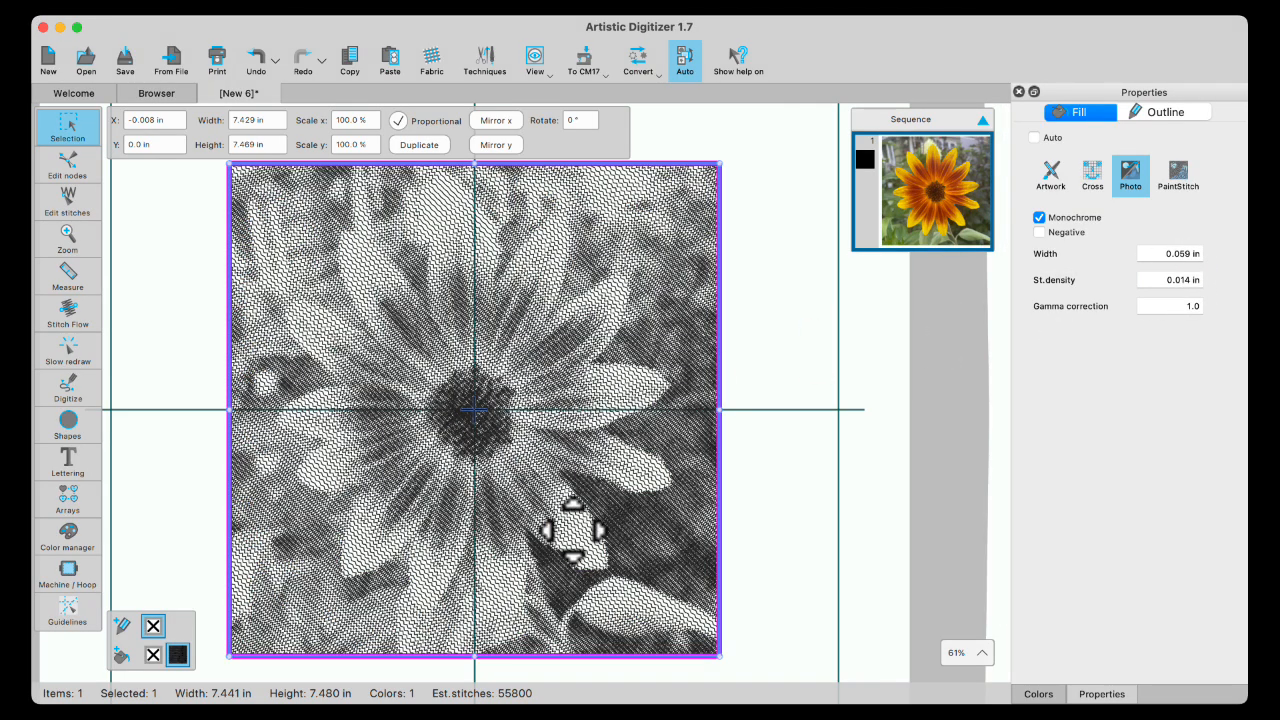
Step: Turn off Monochrome for the flower, change its fill to Cross, and deselect it to view the stitching
{"action": "left_click", "coordinate": [834, 463]}
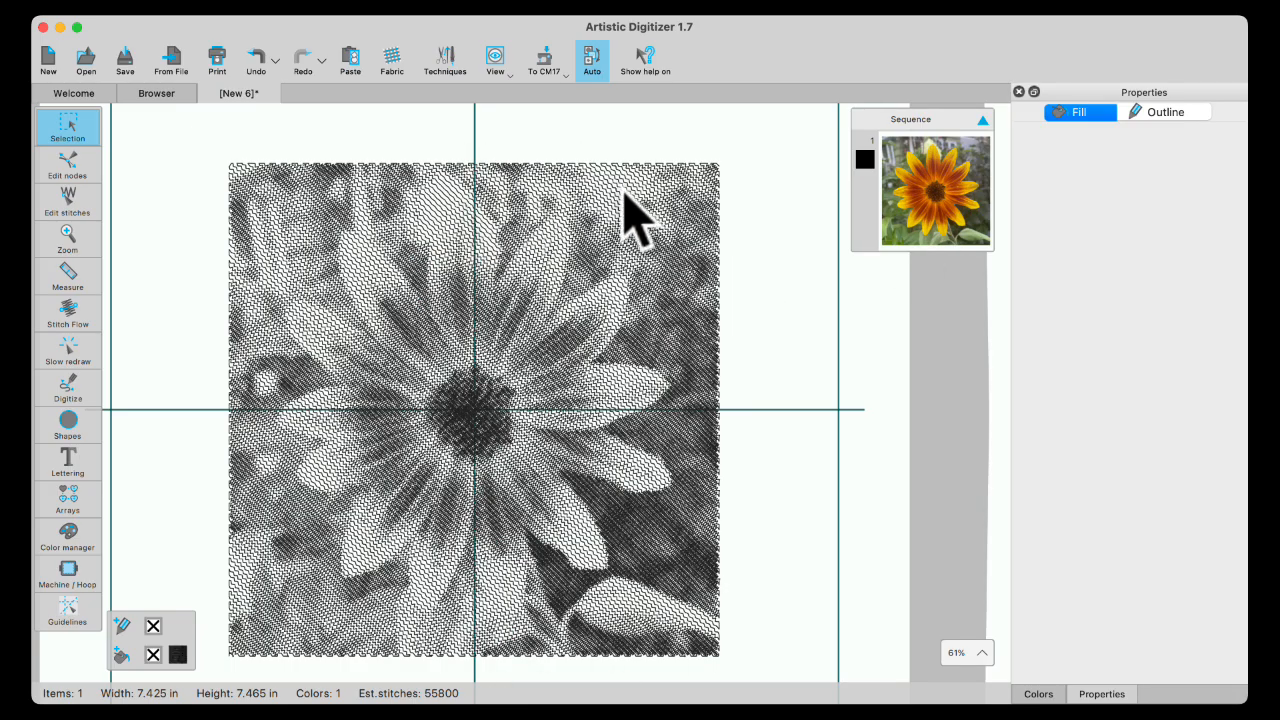
{"action": "left_click", "coordinate": [938, 182]}
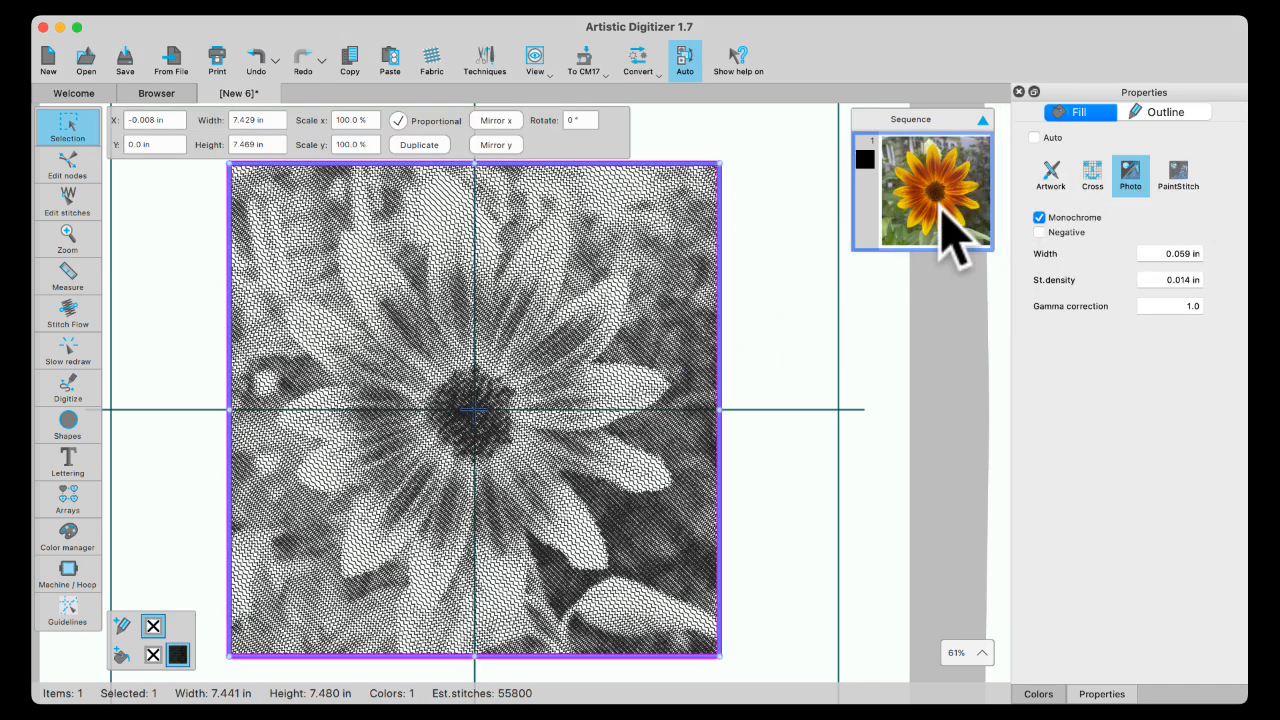
{"action": "left_click", "coordinate": [1037, 218]}
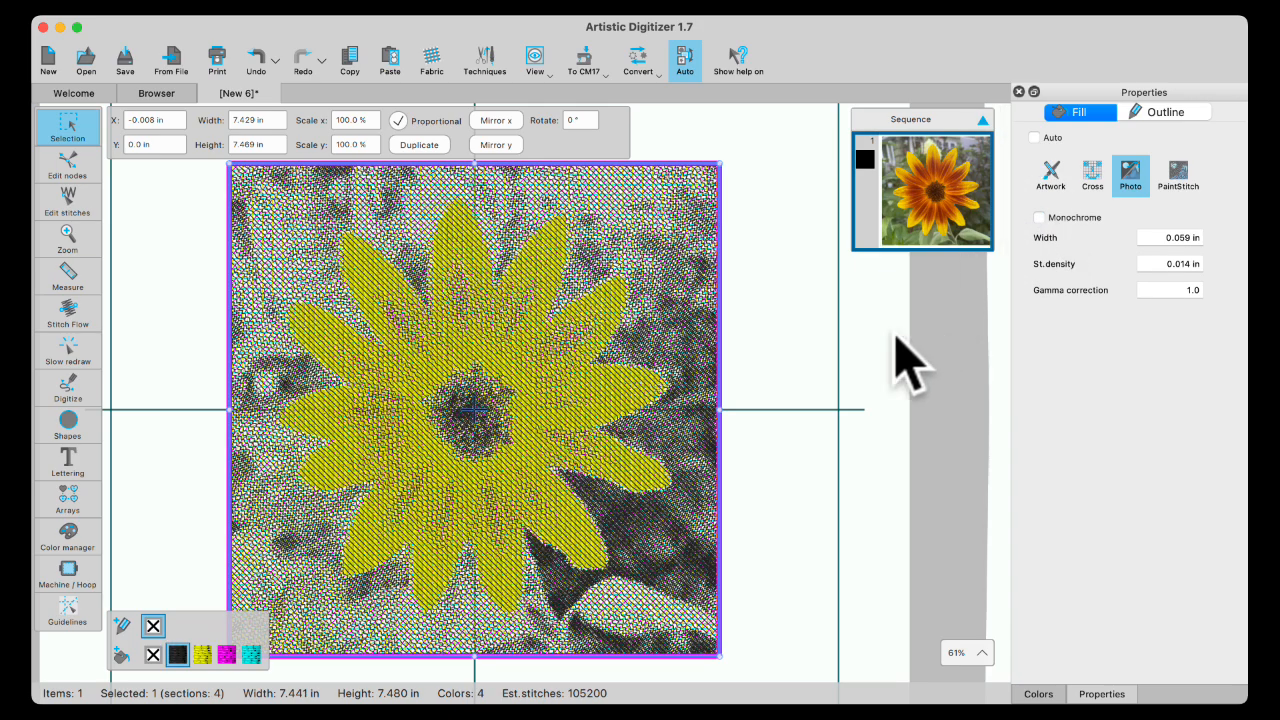
{"action": "left_click", "coordinate": [1093, 174]}
{"action": "left_click", "coordinate": [798, 335]}
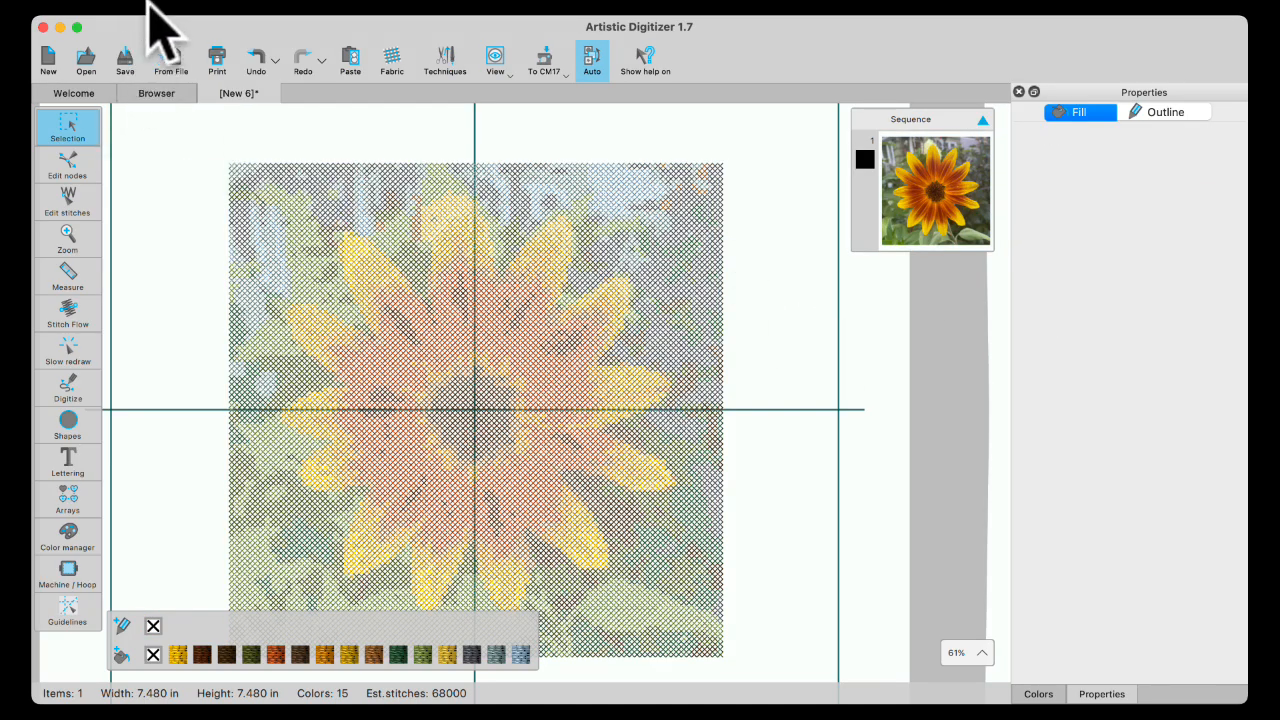
Step: Check the cross stitches up close, and darken the fabric color to dark gray for the None Normal fabric
{"action": "left_click", "coordinate": [222, 3]}
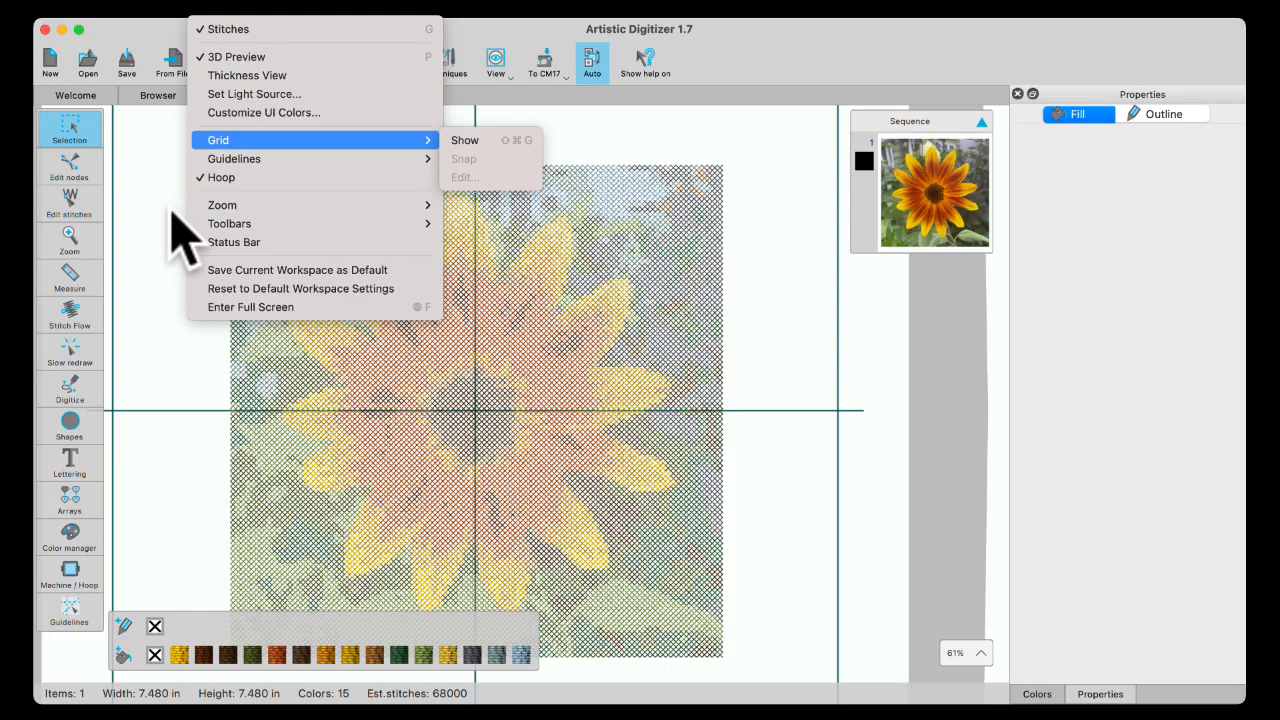
{"action": "left_click", "coordinate": [168, 149]}
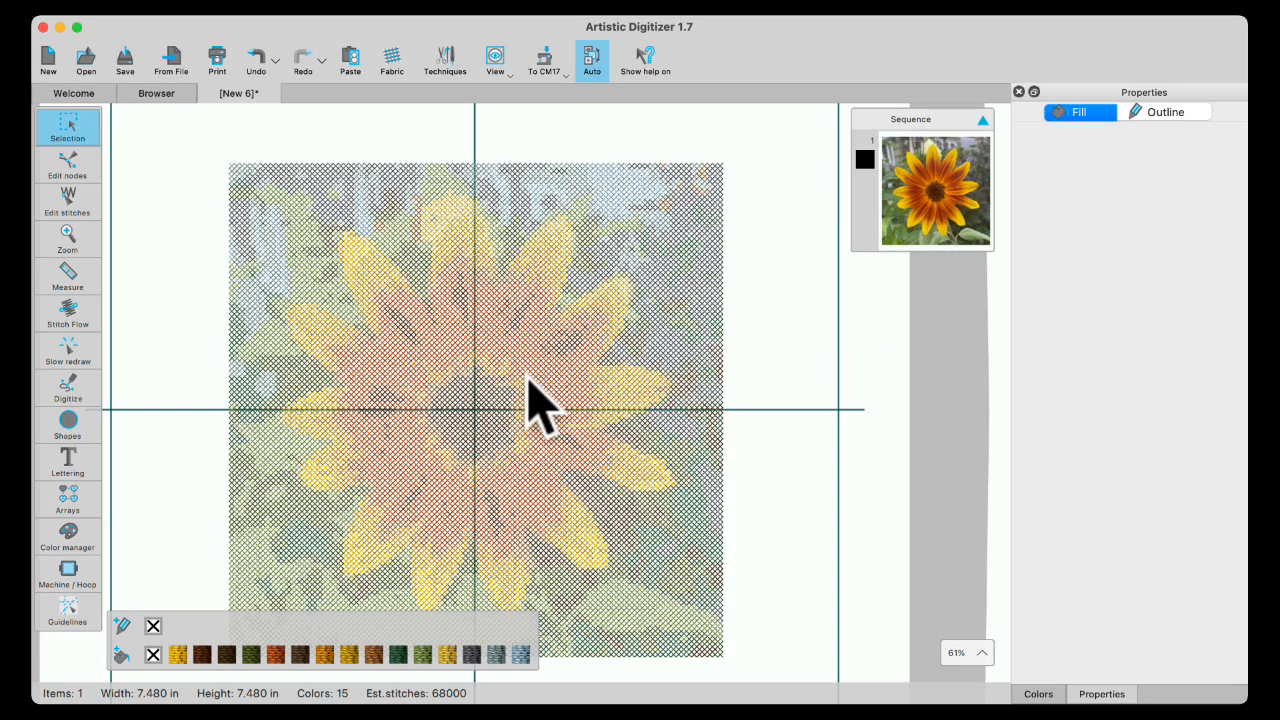
{"action": "scroll", "coordinate": [477, 471], "scroll_direction": "up", "scroll_amount": 5}
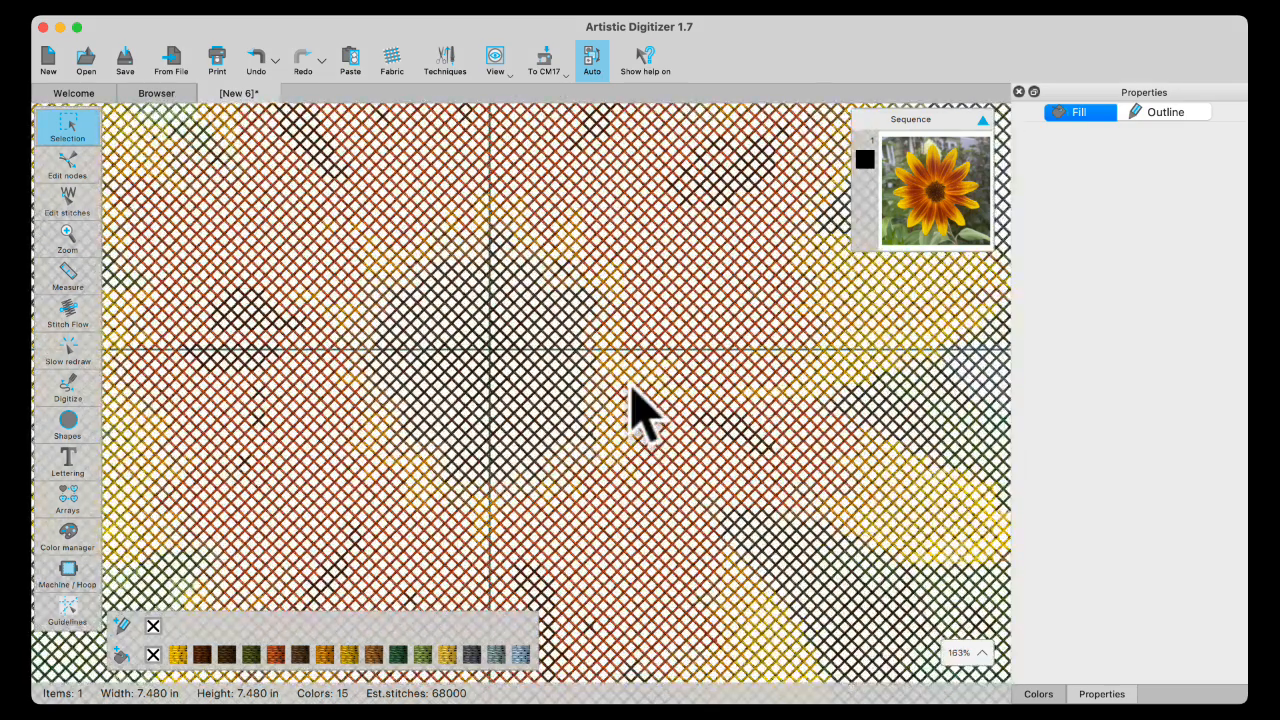
{"action": "scroll", "coordinate": [630, 410], "scroll_direction": "down", "scroll_amount": 5}
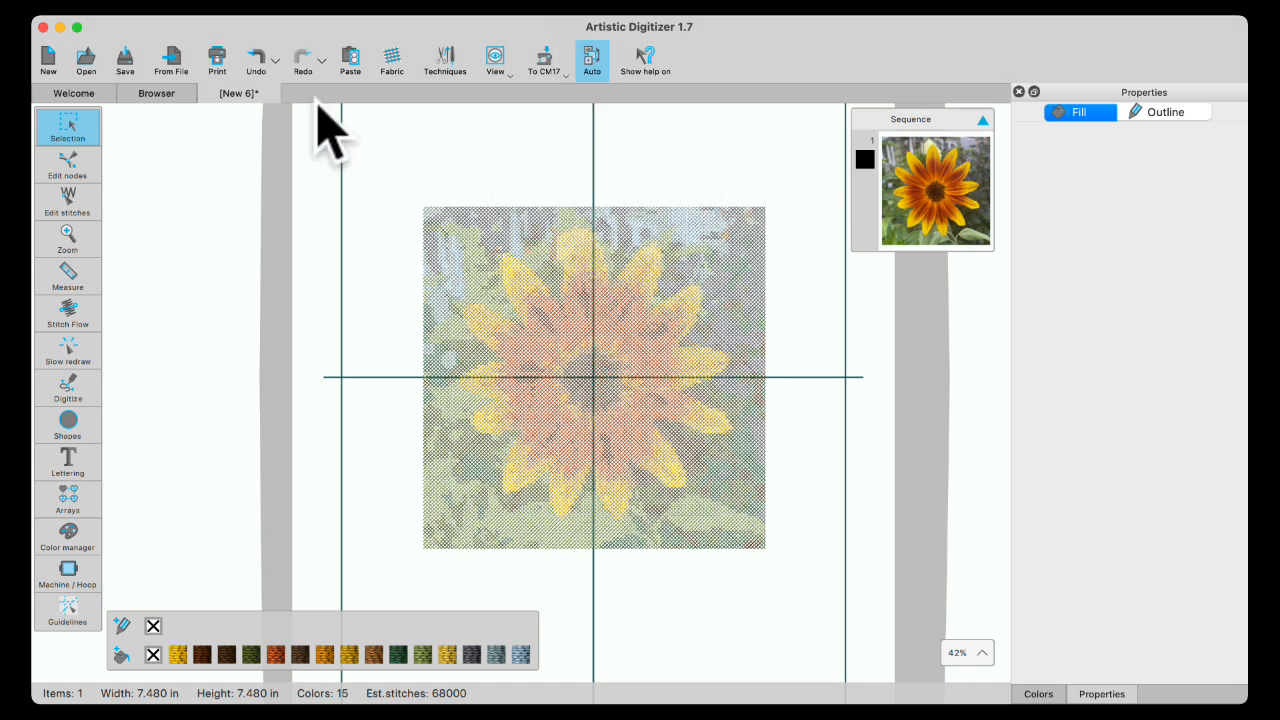
{"action": "left_click", "coordinate": [392, 60]}
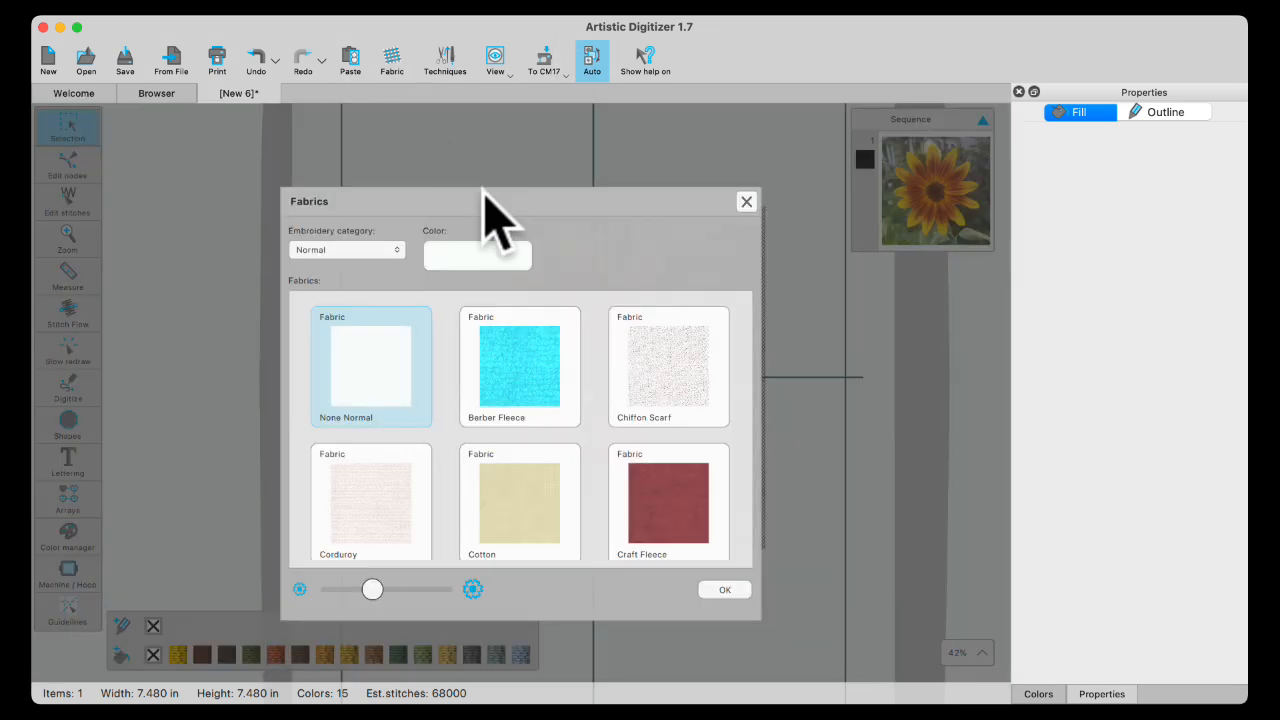
{"action": "left_click", "coordinate": [490, 262]}
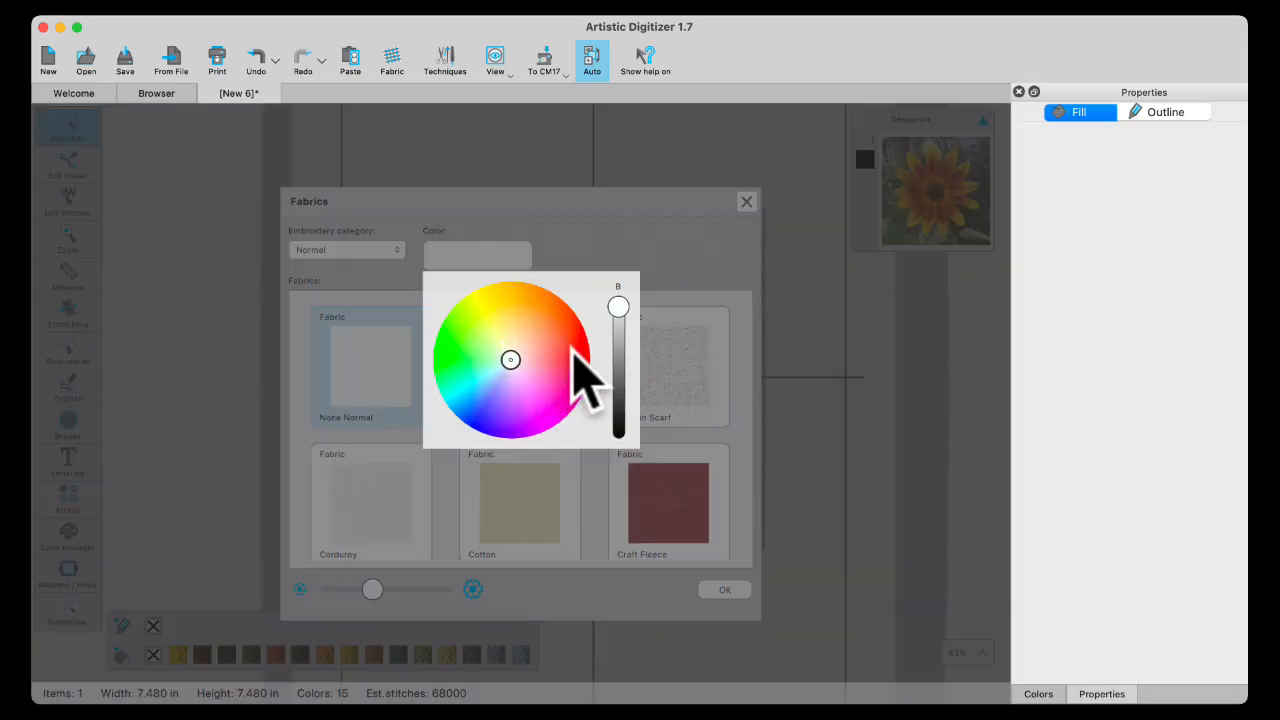
{"action": "left_click", "coordinate": [626, 336]}
{"action": "left_click_drag", "start_coordinate": [626, 336], "coordinate": [628, 388]}
{"action": "left_click", "coordinate": [580, 160]}
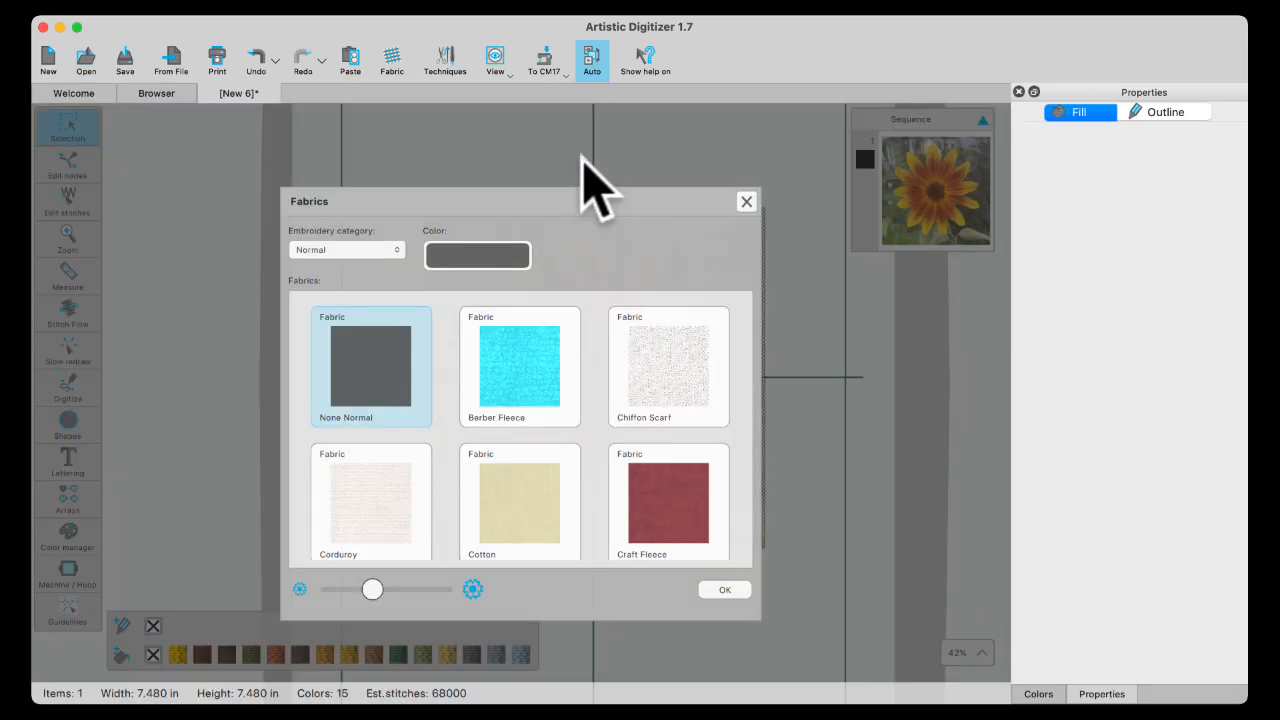
{"action": "left_click", "coordinate": [724, 590]}
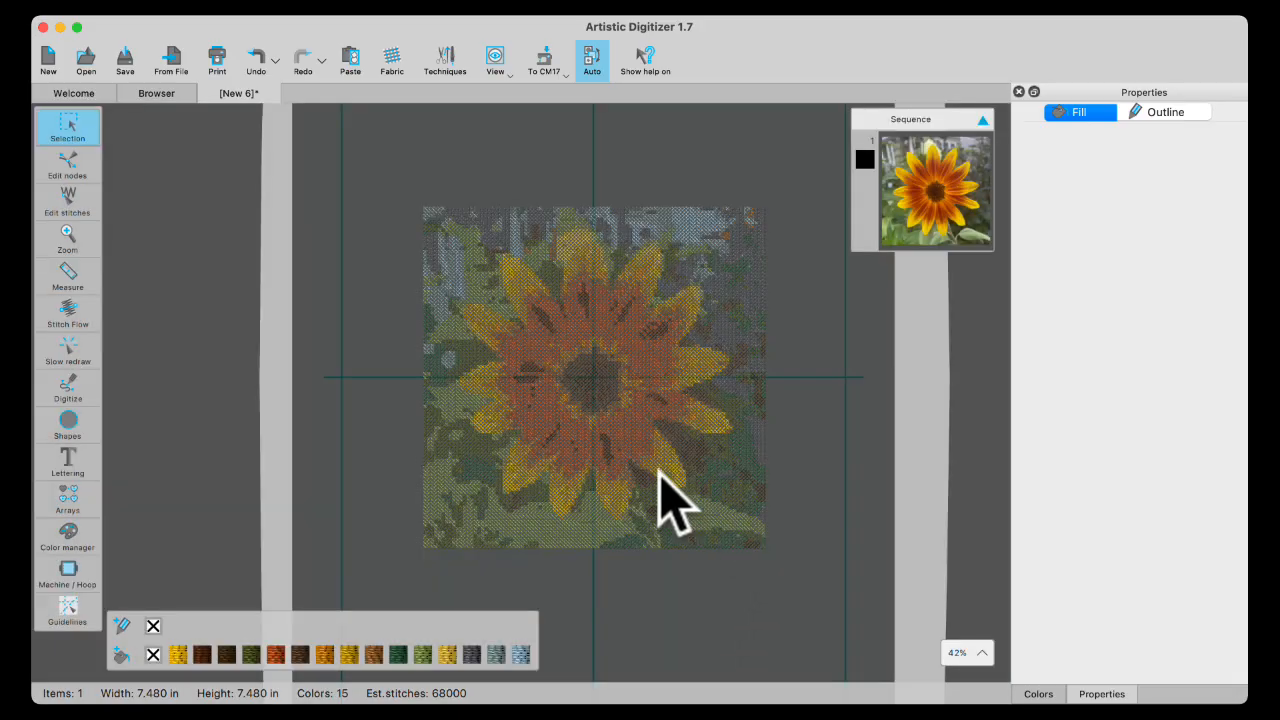
Step: Examine the cross stitching on the dark fabric up close and review the flower's Cross fill settings
{"action": "scroll", "coordinate": [666, 392], "scroll_direction": "up", "scroll_amount": 3}
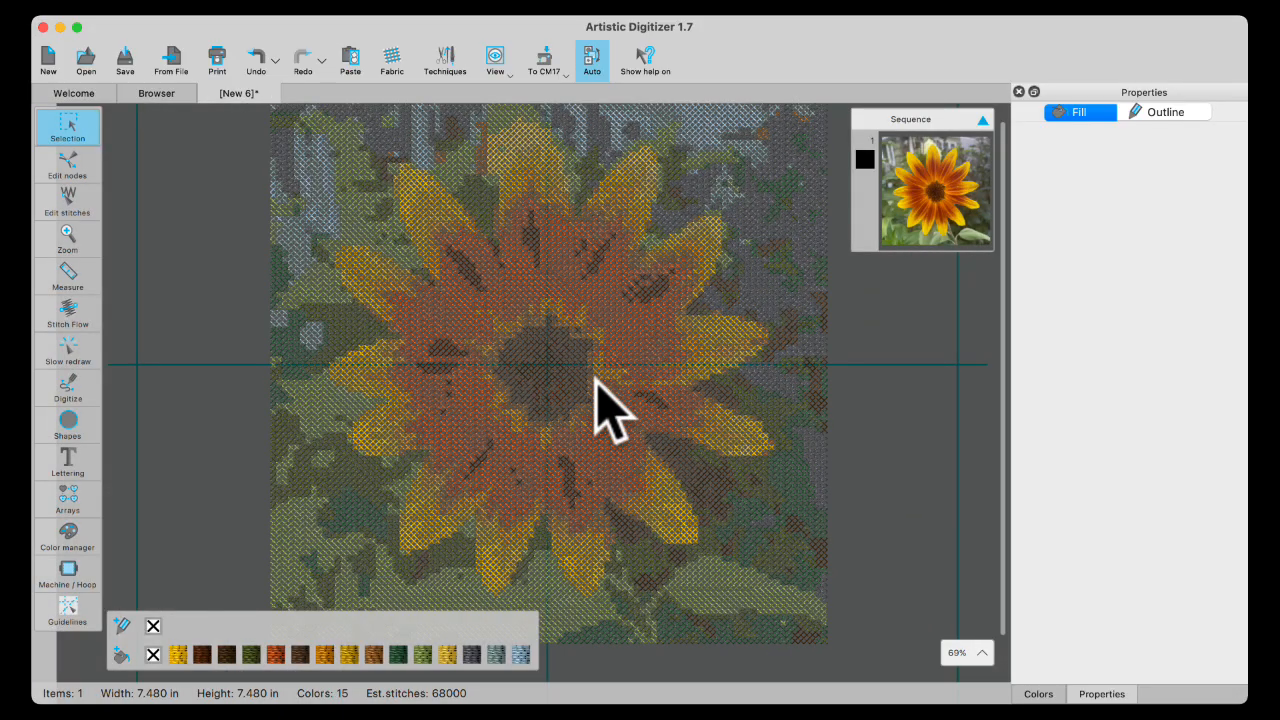
{"action": "scroll", "coordinate": [597, 380], "scroll_direction": "down", "scroll_amount": 2}
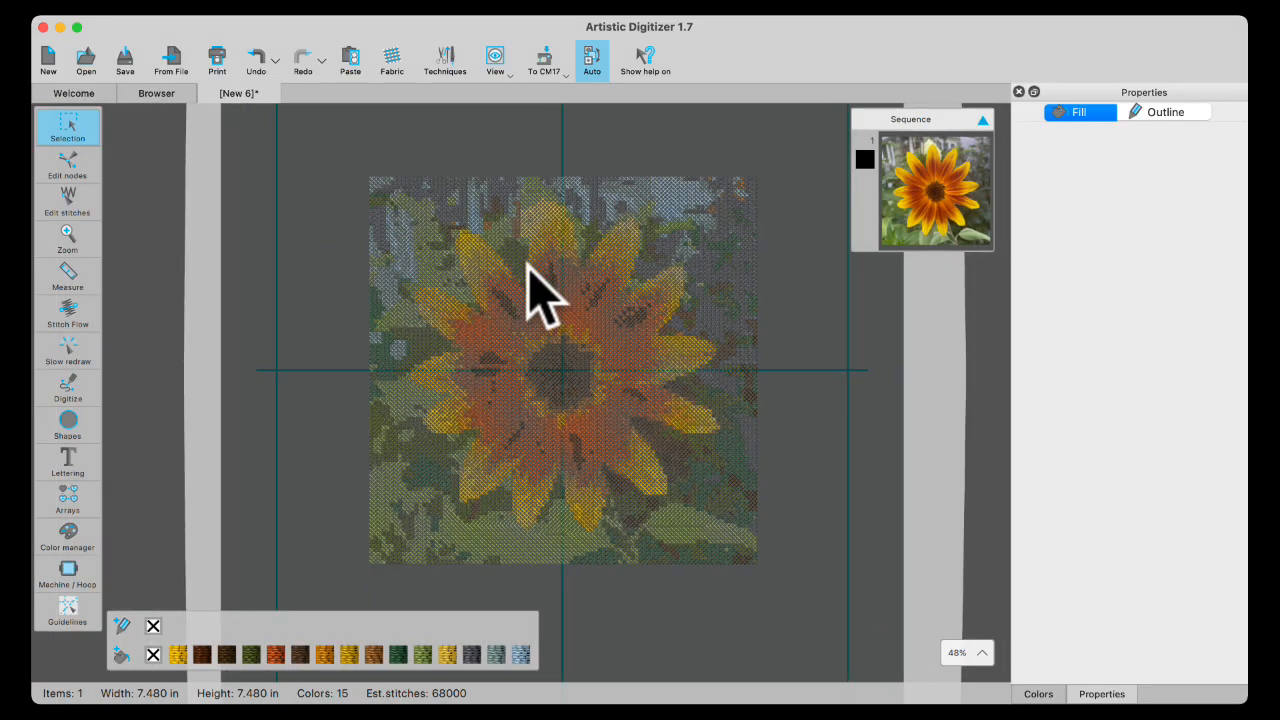
{"action": "scroll", "coordinate": [579, 345], "scroll_direction": "up", "scroll_amount": 3}
{"action": "scroll", "coordinate": [334, 291], "scroll_direction": "up", "scroll_amount": 1}
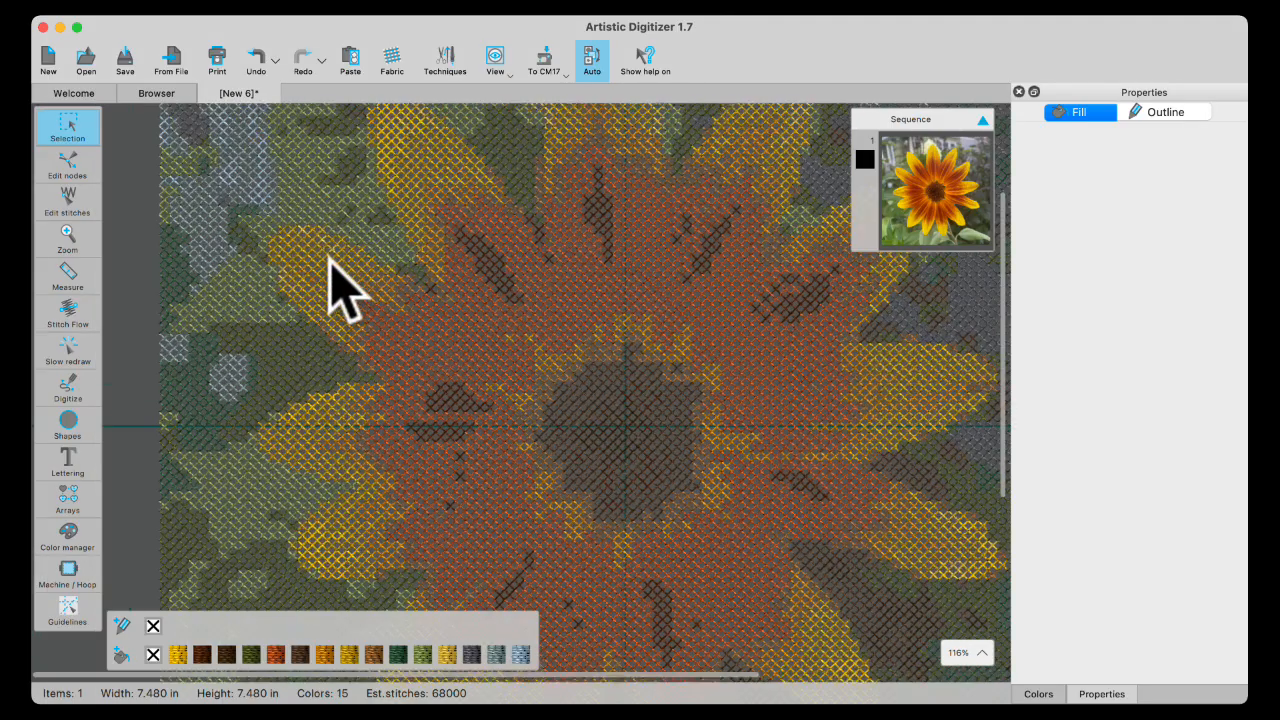
{"action": "scroll", "coordinate": [335, 320], "scroll_direction": "up", "scroll_amount": 1}
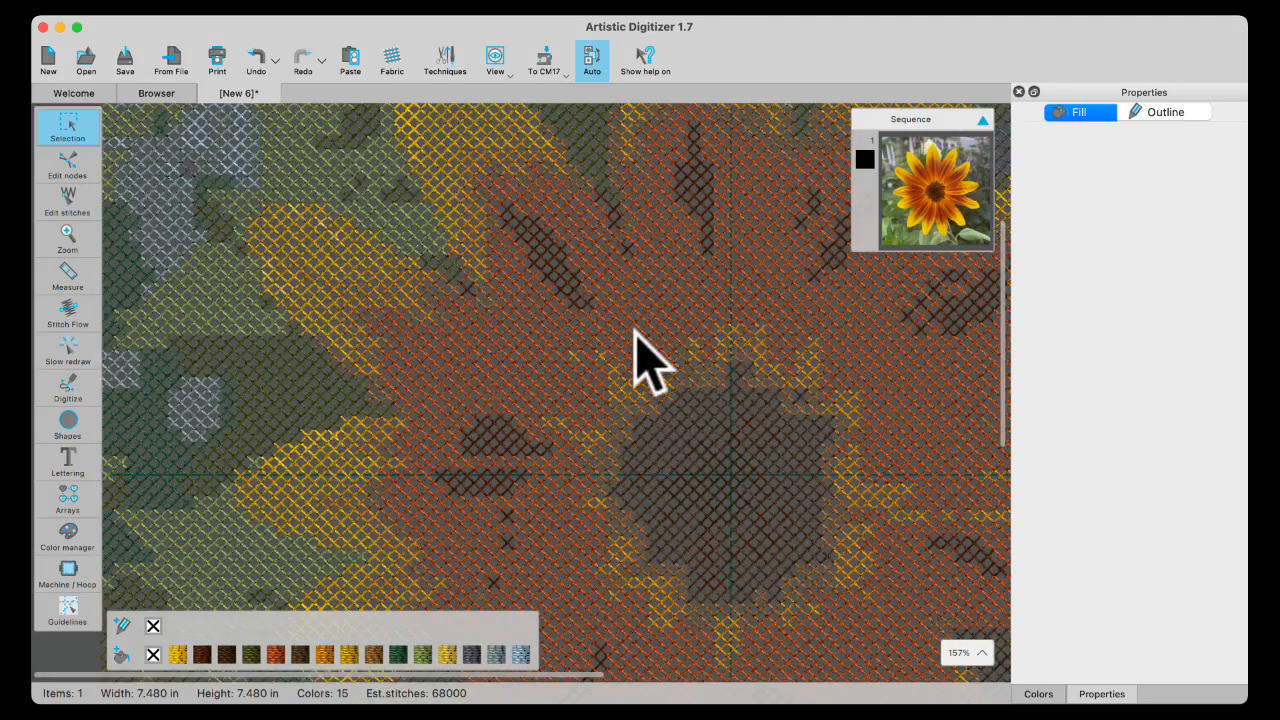
{"action": "scroll", "coordinate": [634, 358], "scroll_direction": "down", "scroll_amount": 3}
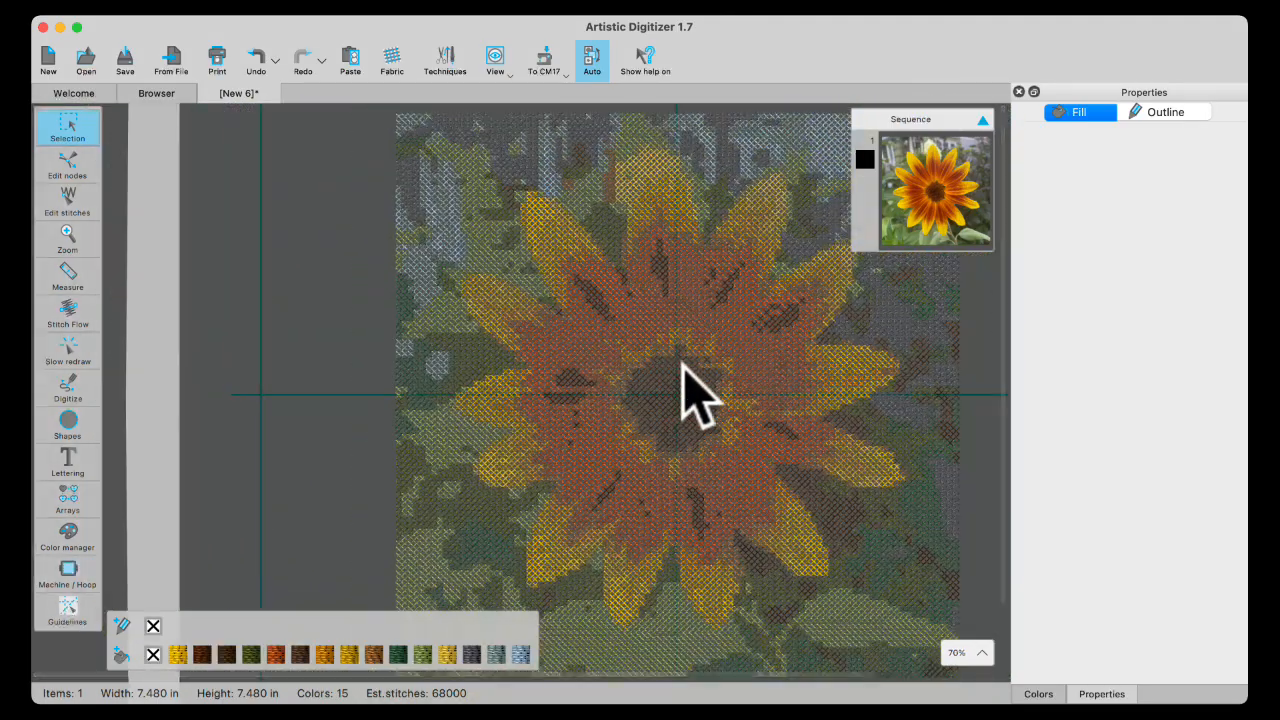
{"action": "scroll", "coordinate": [683, 363], "scroll_direction": "left", "scroll_amount": 1}
{"action": "scroll", "coordinate": [684, 364], "scroll_direction": "right", "scroll_amount": 2}
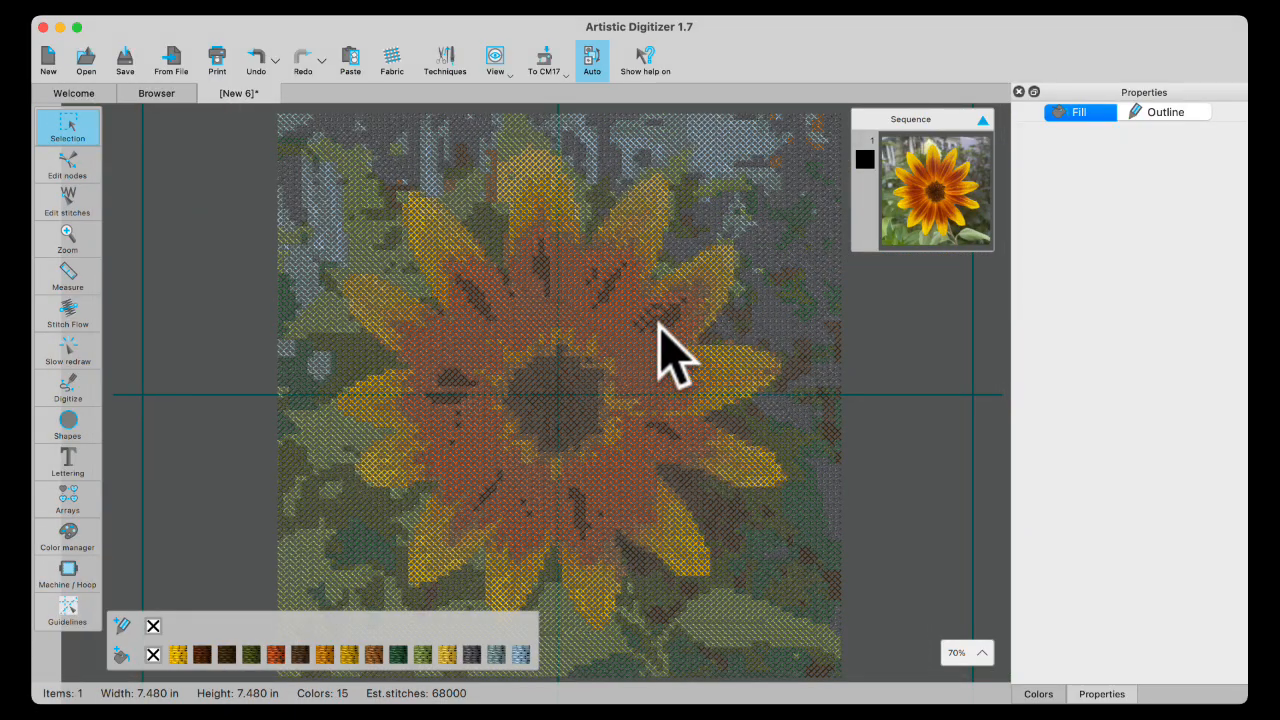
{"action": "left_click", "coordinate": [650, 222]}
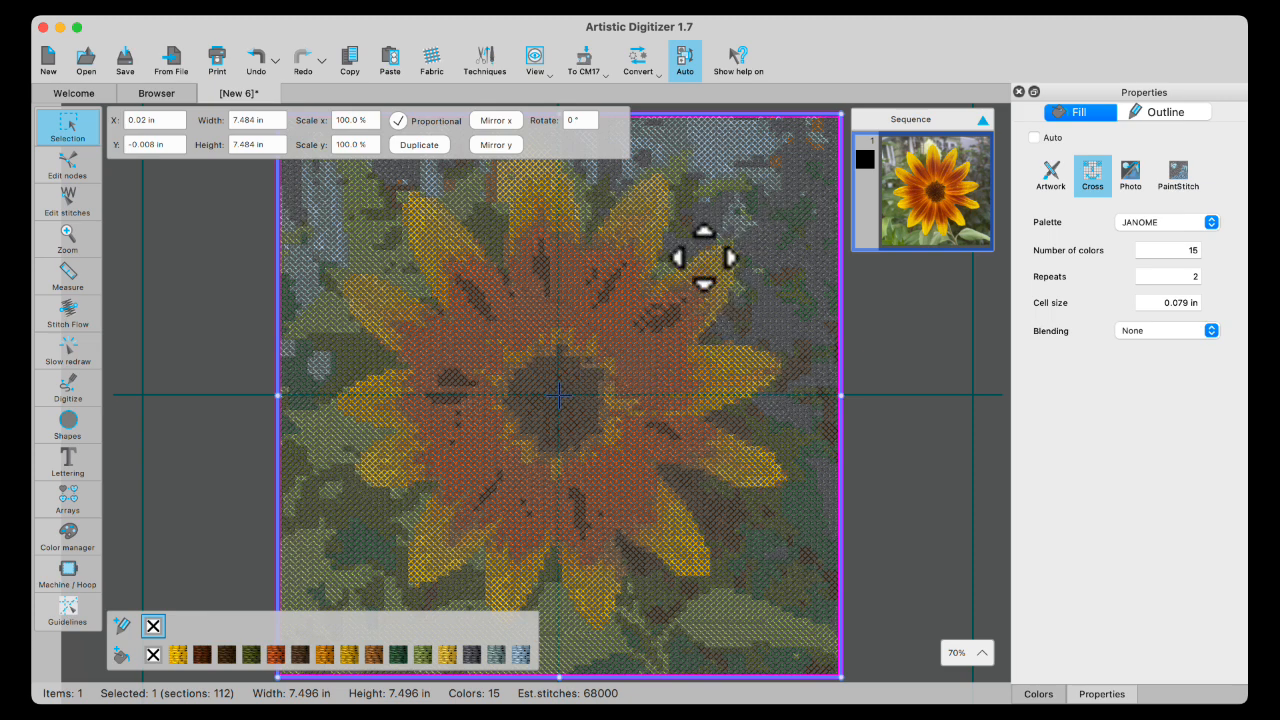
{"action": "left_click", "coordinate": [916, 414]}
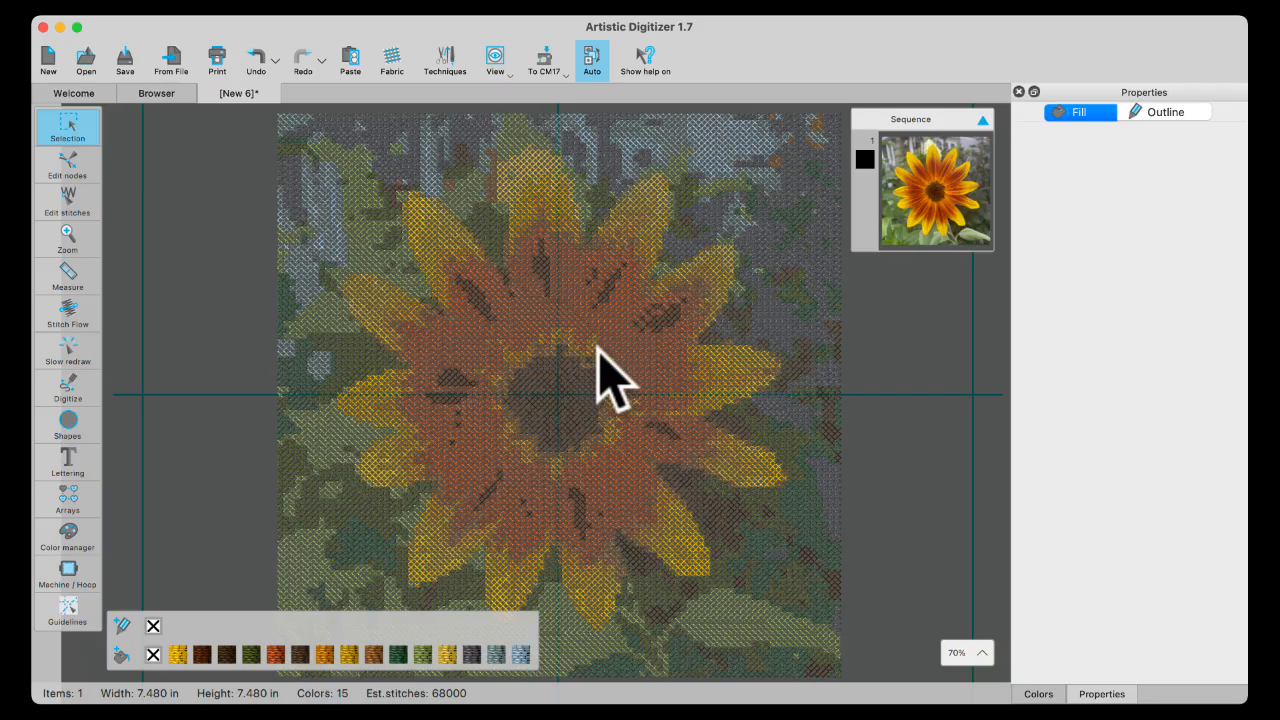
{"action": "scroll", "coordinate": [598, 378], "scroll_direction": "down", "scroll_amount": 2}
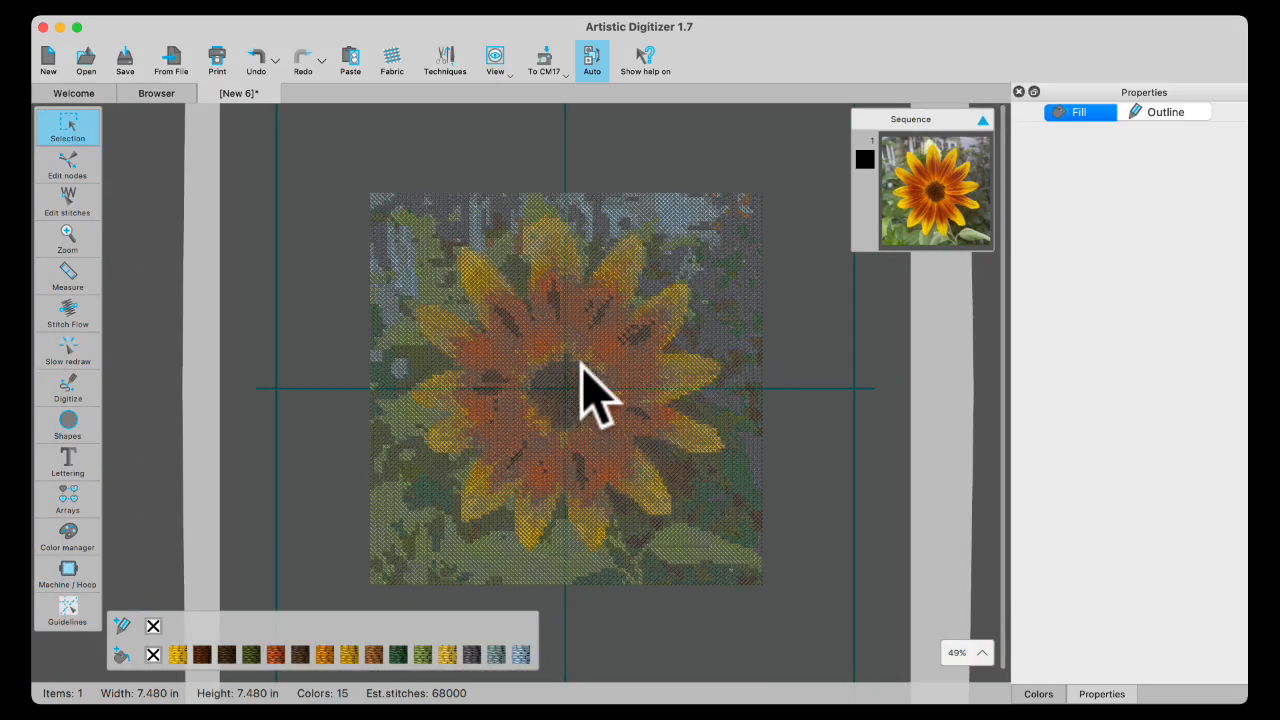
Step: Undo the fabric color change and set the flower's fill back to Artwork
{"action": "left_click", "coordinate": [250, 52]}
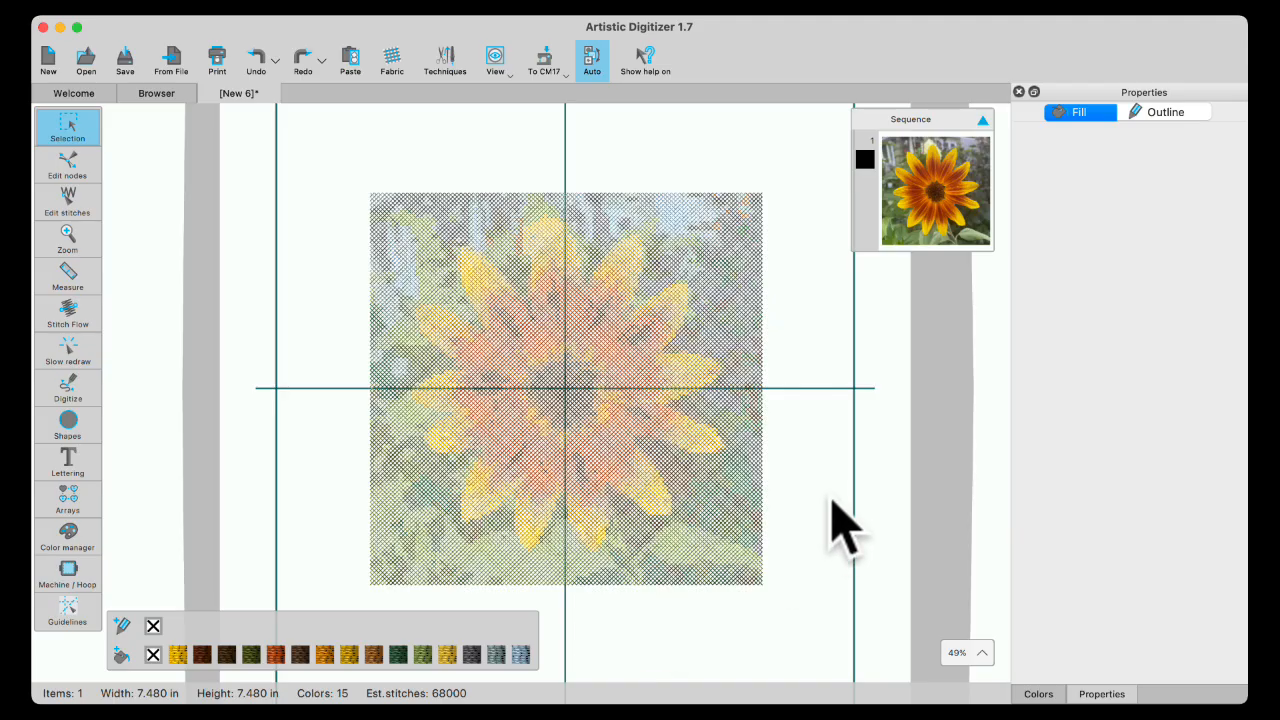
{"action": "left_click", "coordinate": [935, 235]}
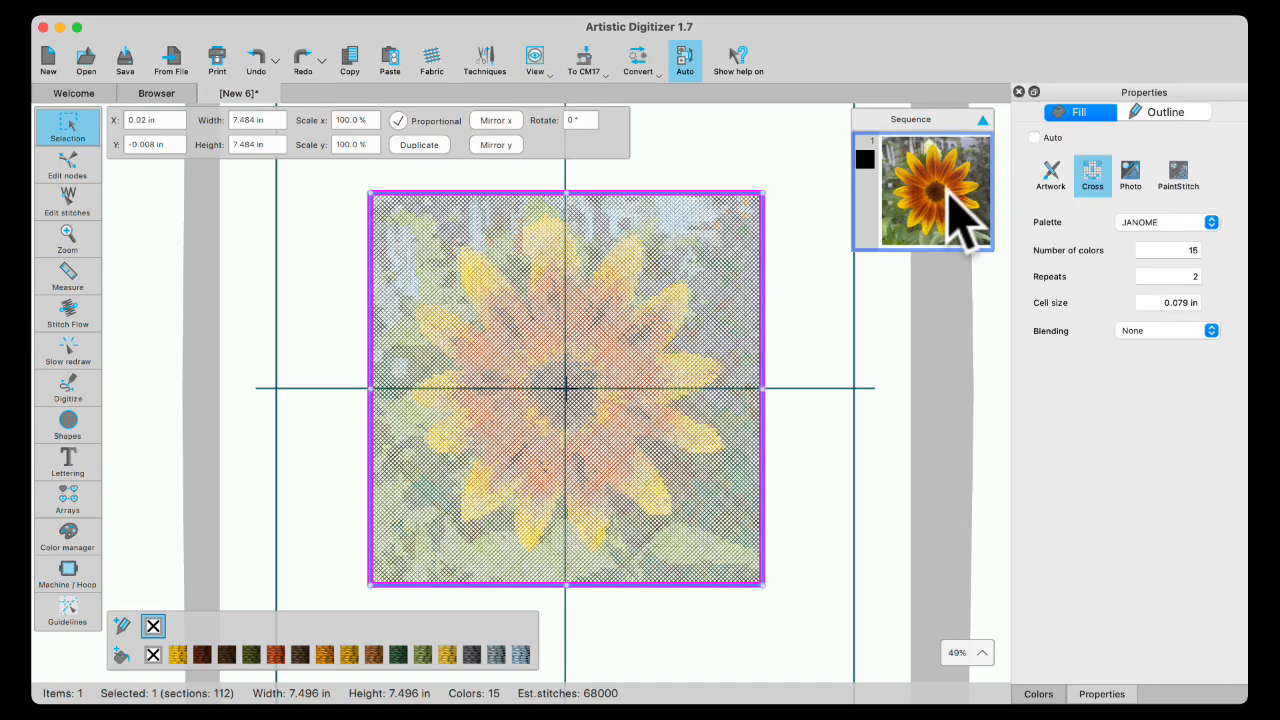
{"action": "left_click", "coordinate": [1051, 172]}
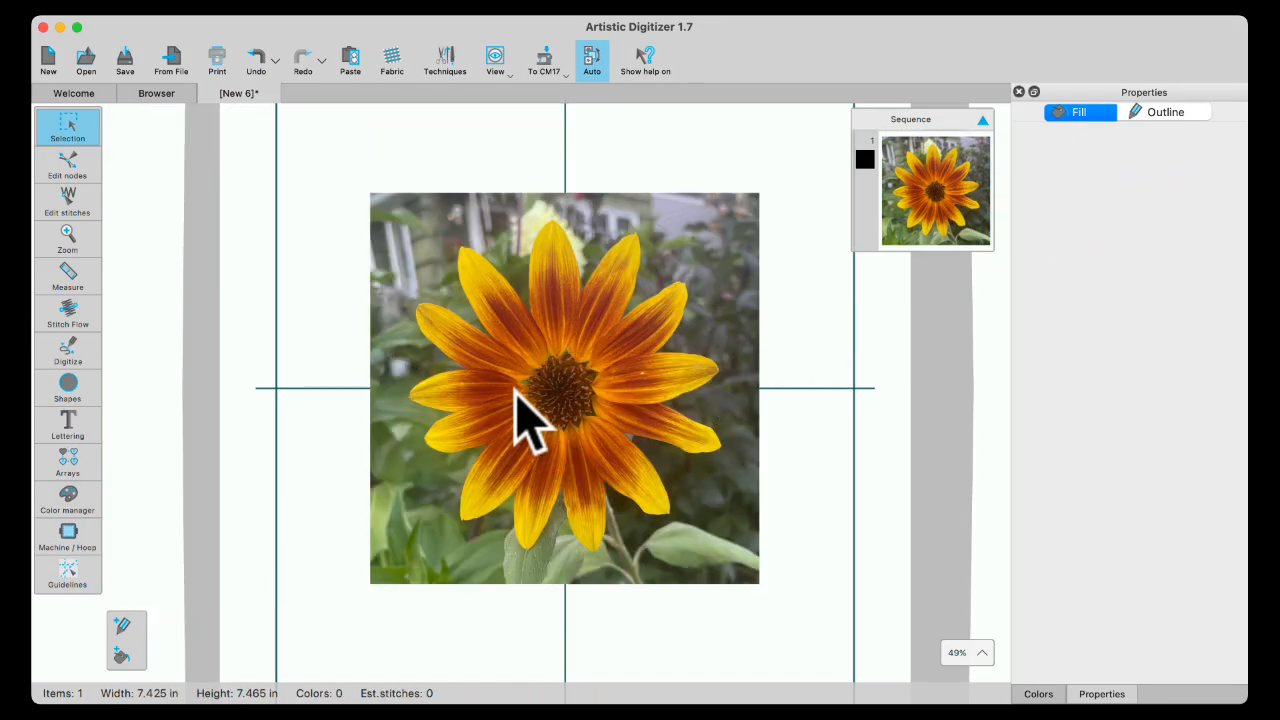
Step: Trace the flower's upper-left petal with the Outline shape tool, from its tip to the flower's center, as a closed curved shape
{"action": "left_click", "coordinate": [95, 350]}
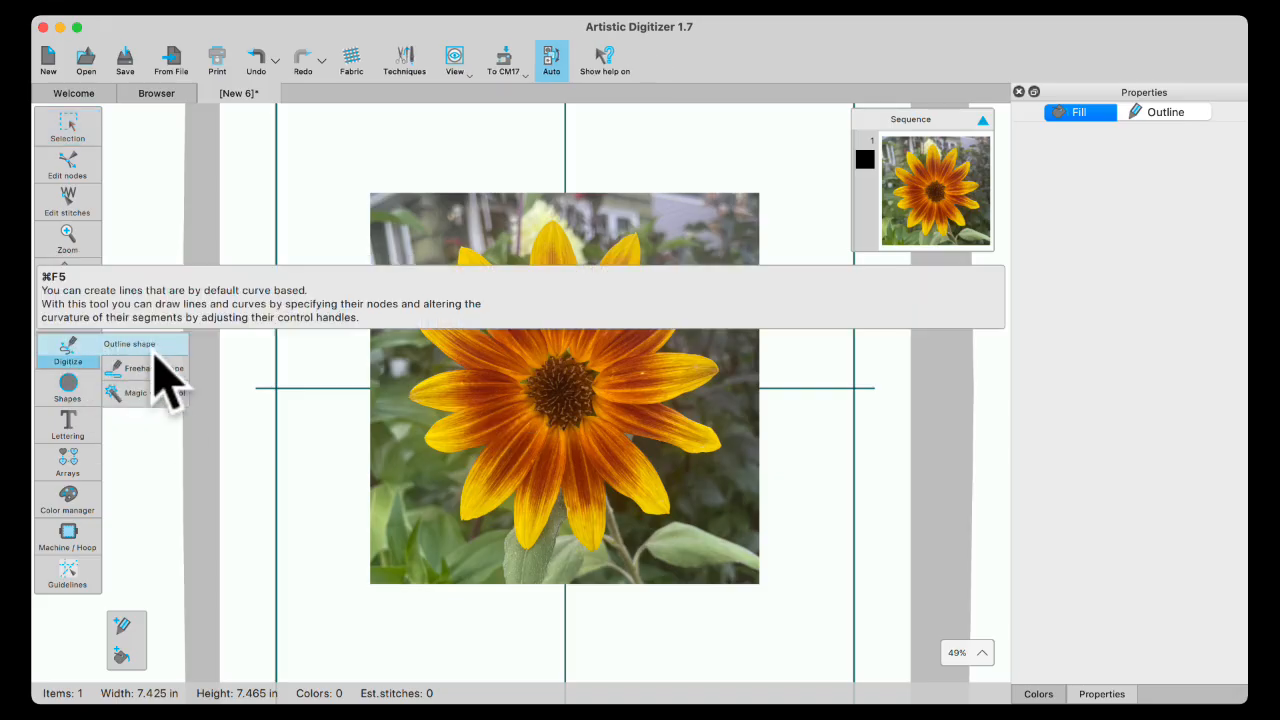
{"action": "left_click", "coordinate": [150, 347]}
{"action": "left_click", "coordinate": [436, 348]}
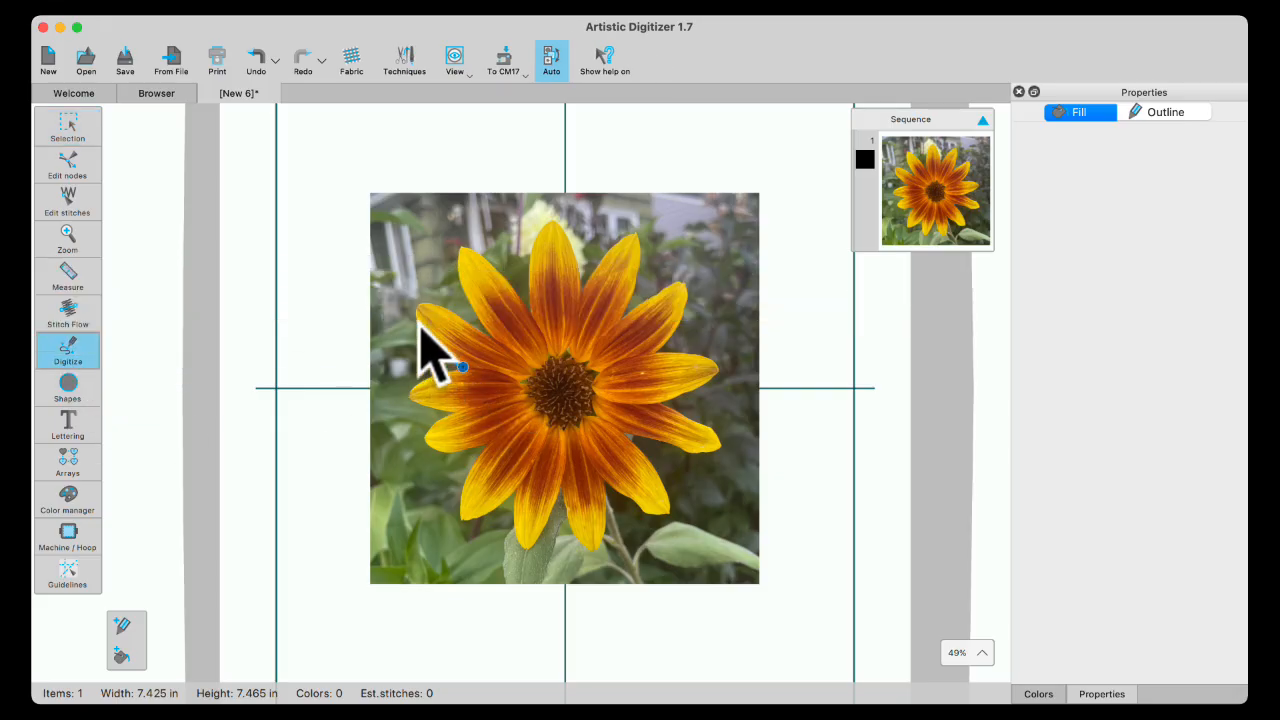
{"action": "left_click", "coordinate": [416, 306]}
{"action": "left_click", "coordinate": [426, 305]}
{"action": "left_click", "coordinate": [468, 324]}
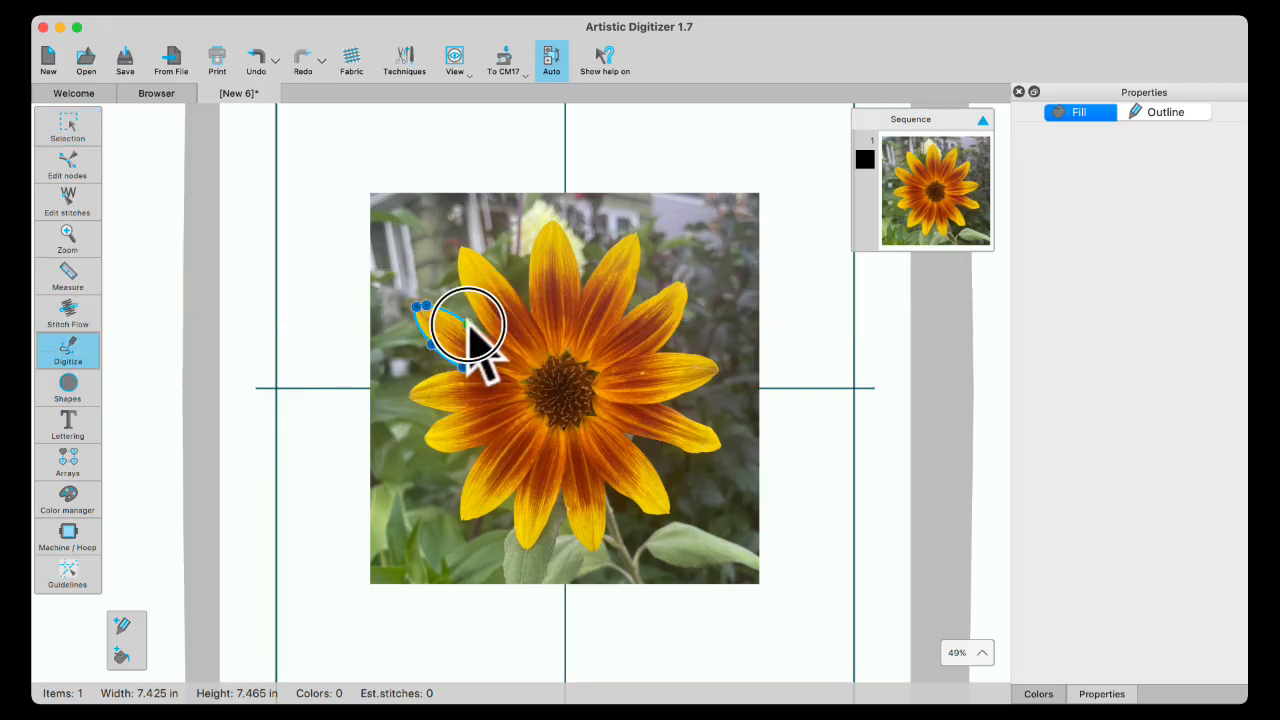
{"action": "left_click", "coordinate": [528, 368]}
{"action": "left_click", "coordinate": [531, 379]}
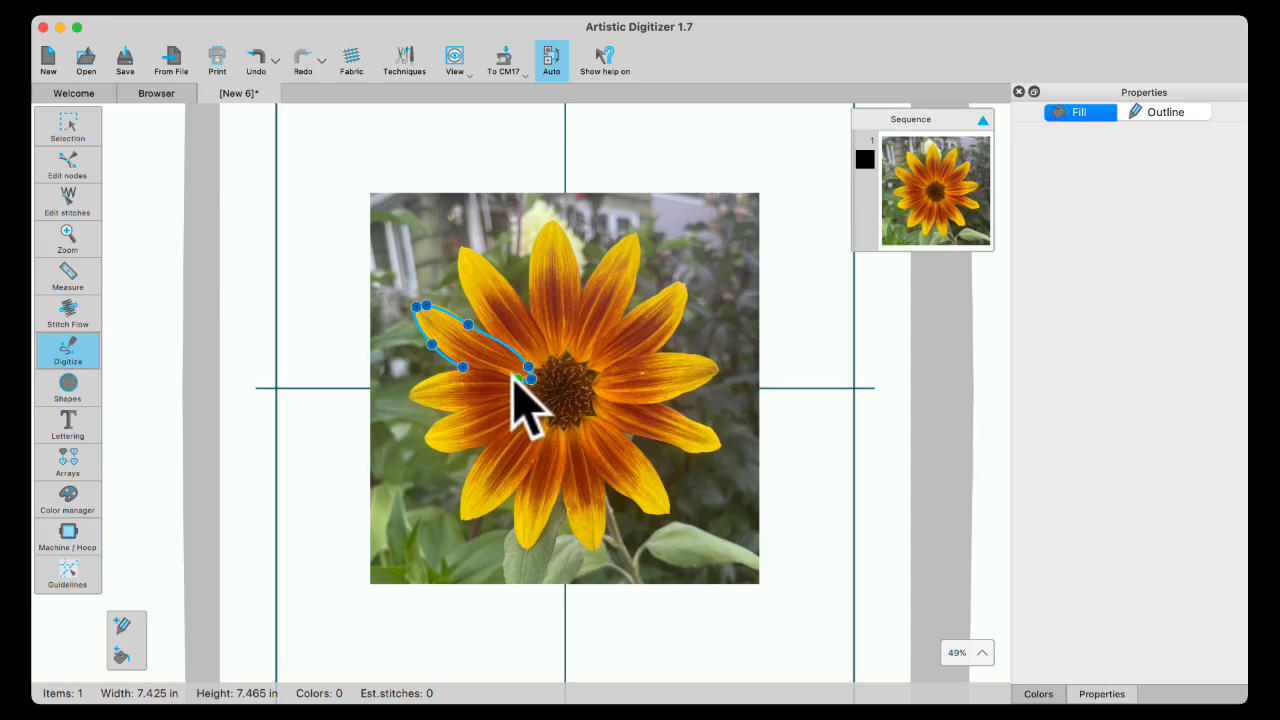
{"action": "left_click", "coordinate": [504, 373]}
{"action": "left_click", "coordinate": [462, 367]}
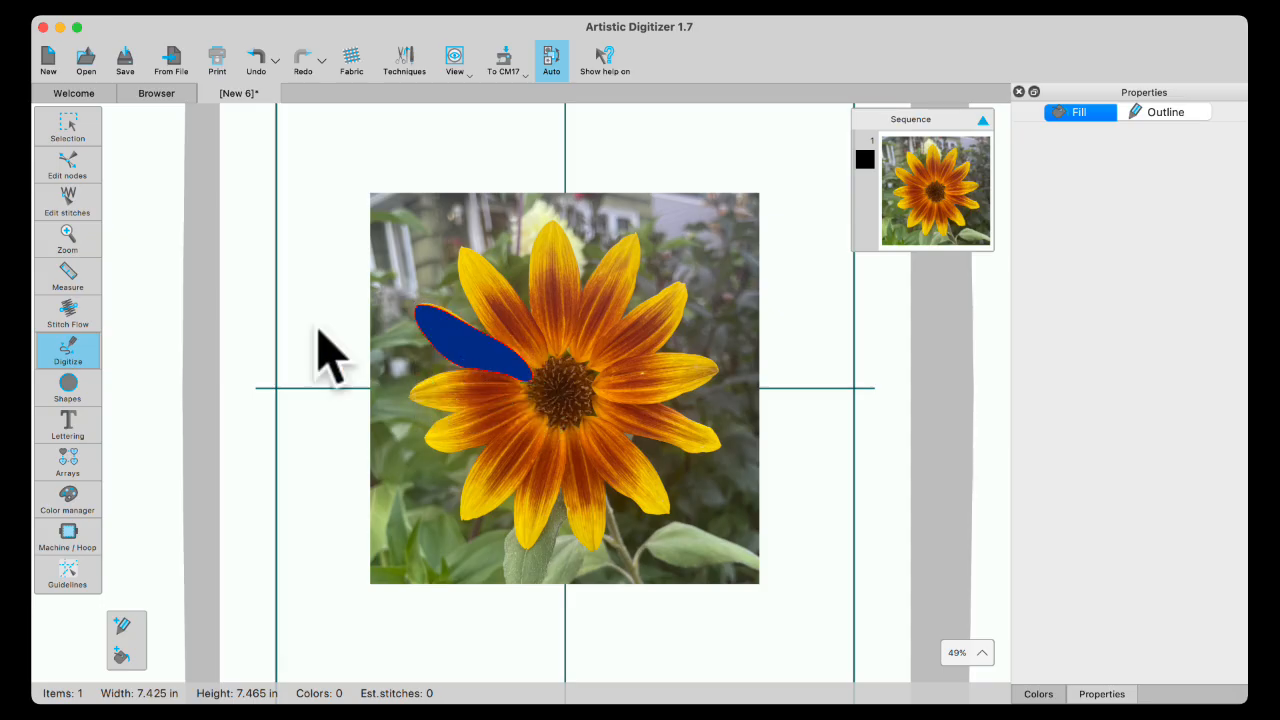
Step: Delete the traced petal shape and close the flower document without saving
{"action": "left_click", "coordinate": [69, 121]}
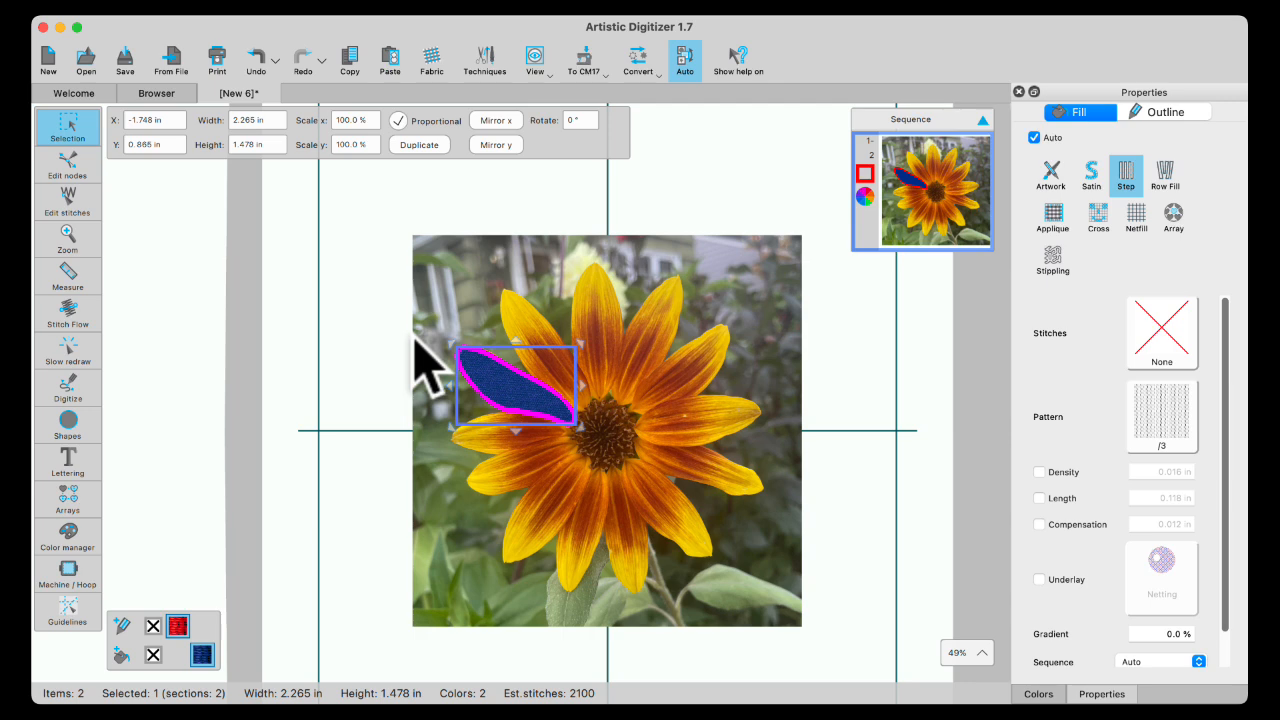
{"action": "key", "text": "Delete"}
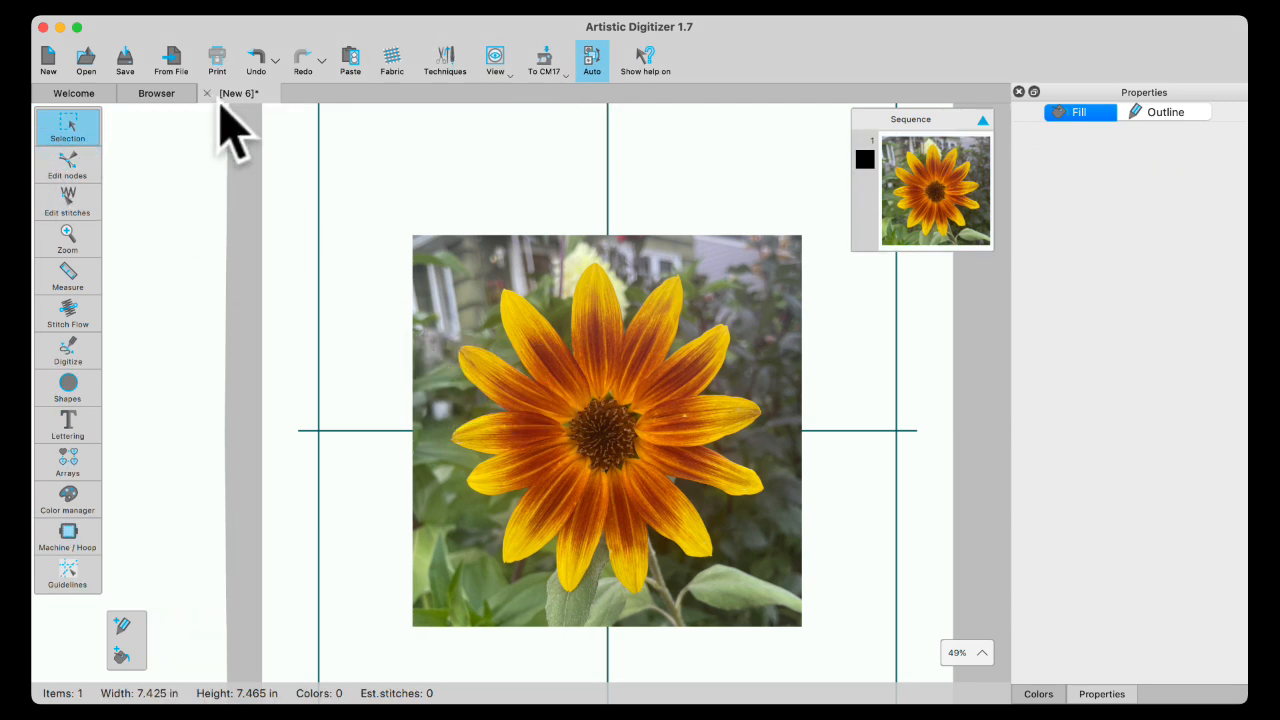
{"action": "left_click", "coordinate": [207, 93]}
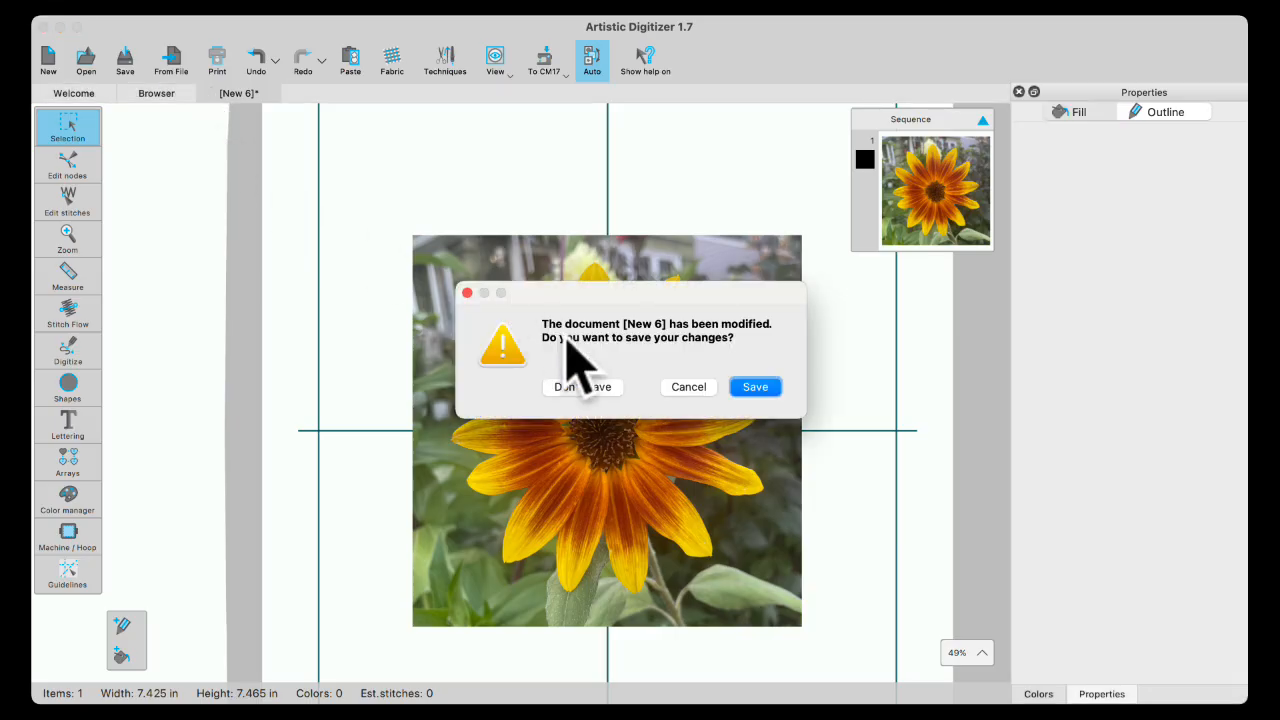
{"action": "left_click", "coordinate": [598, 384]}
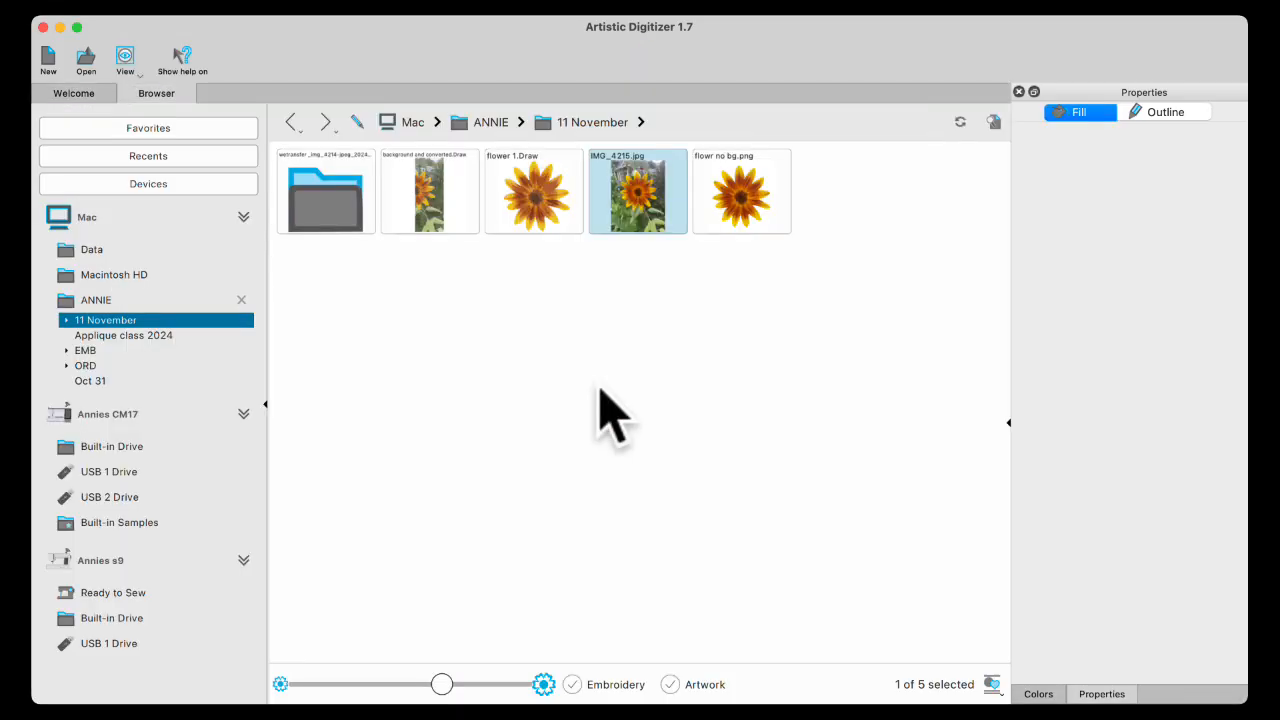
Step: Open IMG_4215.jpg with Auto-digitize / Trace to outlines, cropped around the flower to about 7.112 x 7.505 in
{"action": "double_click", "coordinate": [633, 195]}
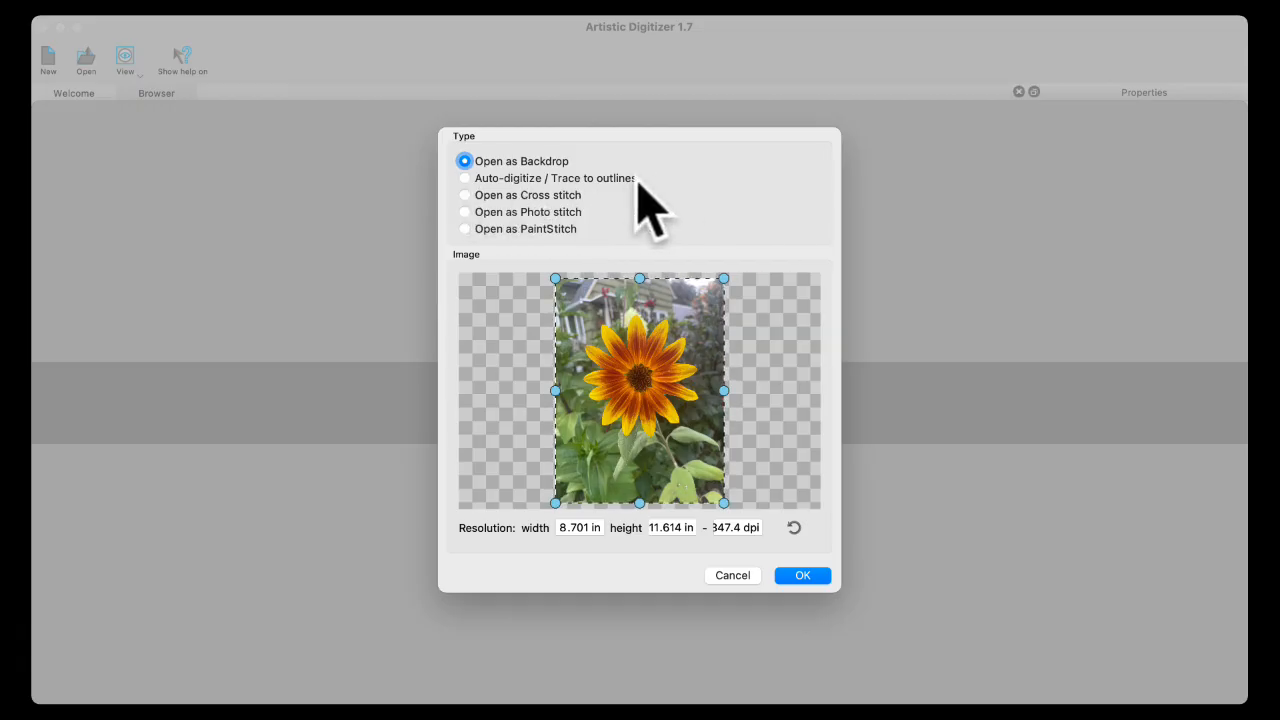
{"action": "left_click", "coordinate": [465, 178]}
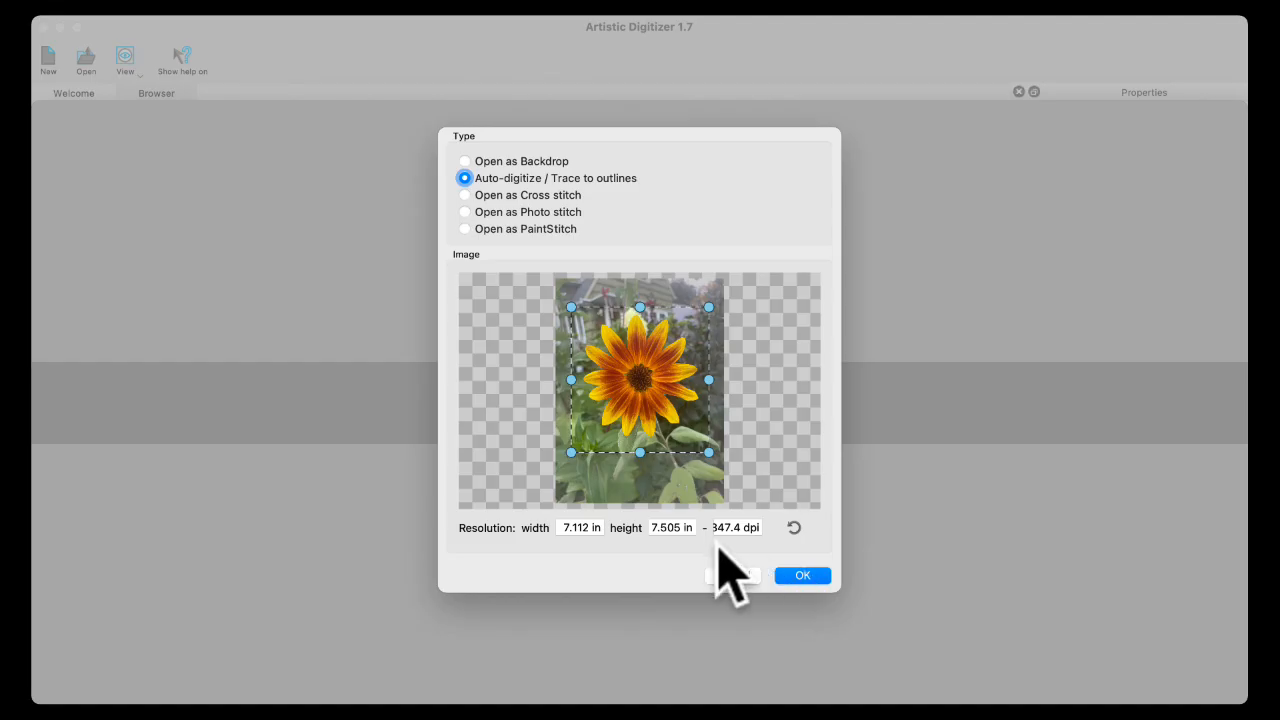
{"action": "left_click", "coordinate": [803, 577]}
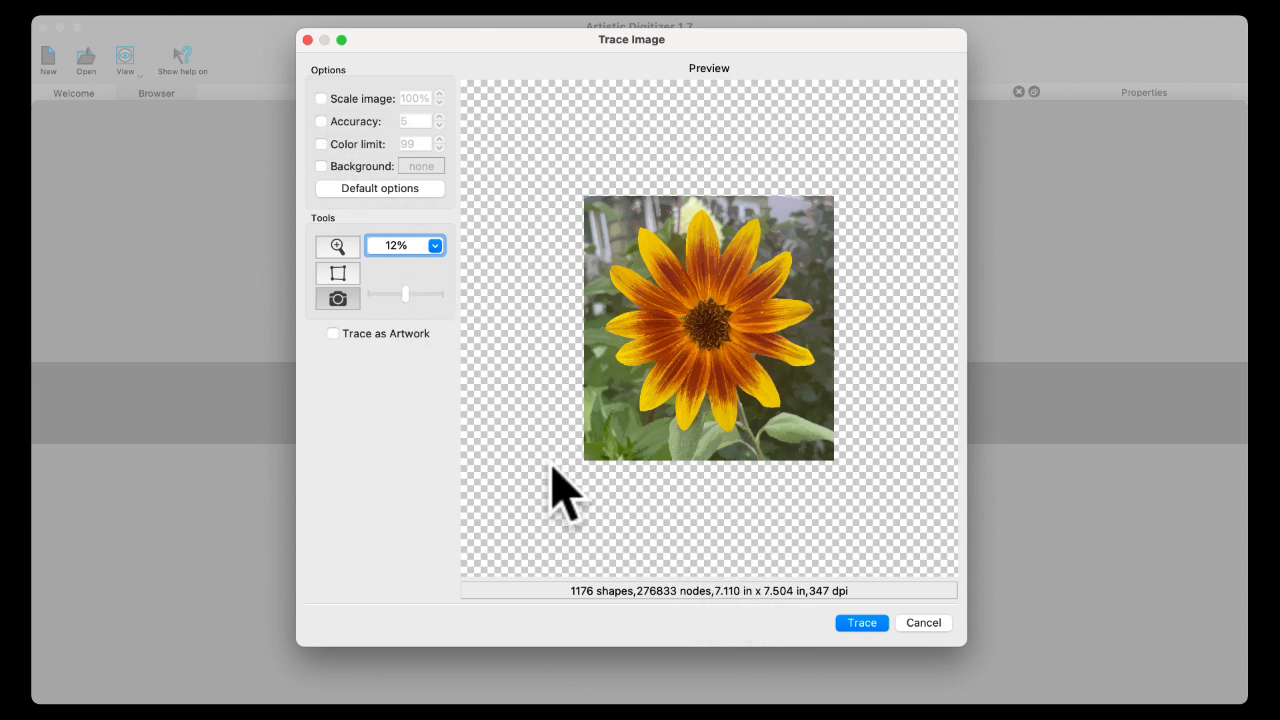
Step: Enable the Scale image option at 100% and the Accuracy option at 8 for the trace
{"action": "left_click", "coordinate": [321, 99]}
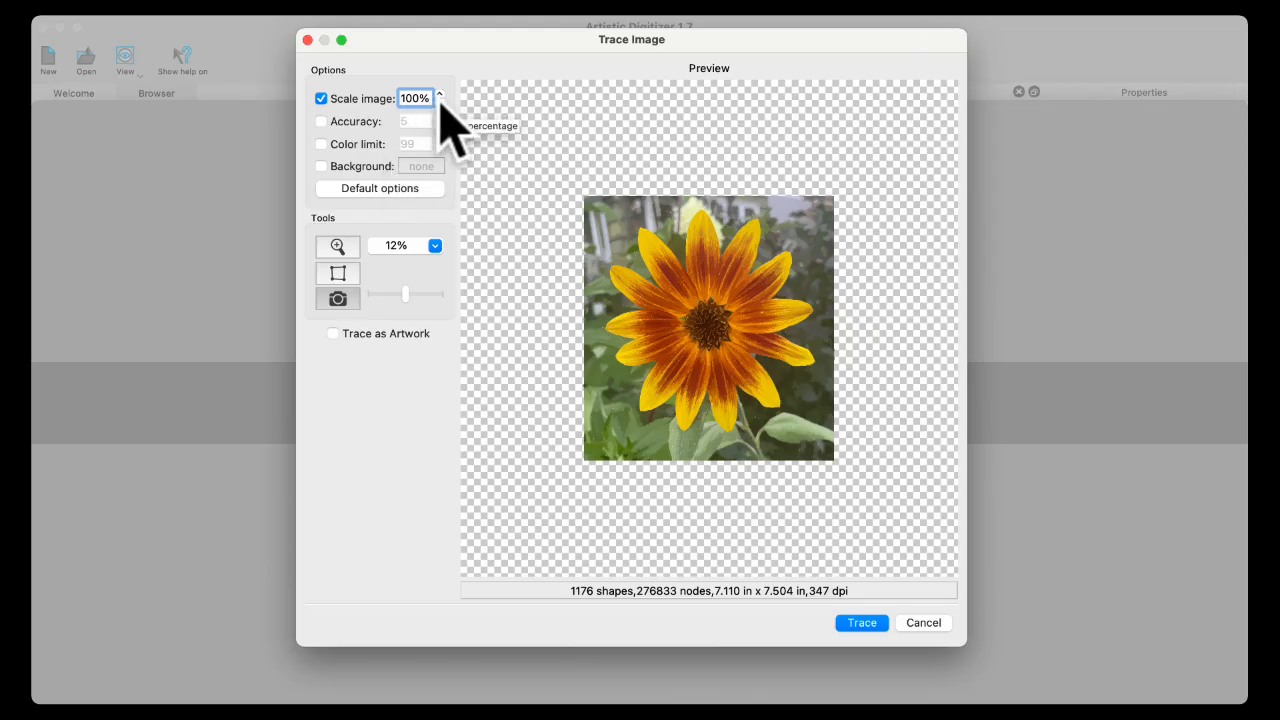
{"action": "left_click", "coordinate": [321, 98]}
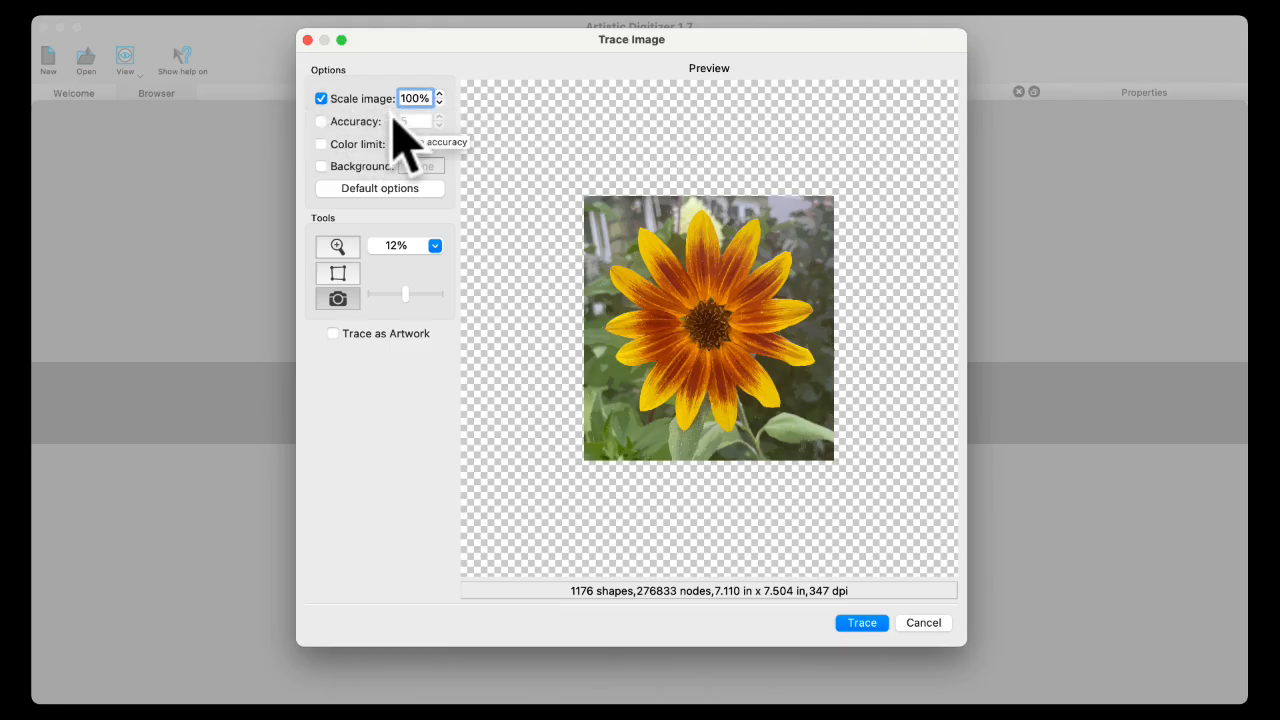
{"action": "left_click", "coordinate": [321, 121]}
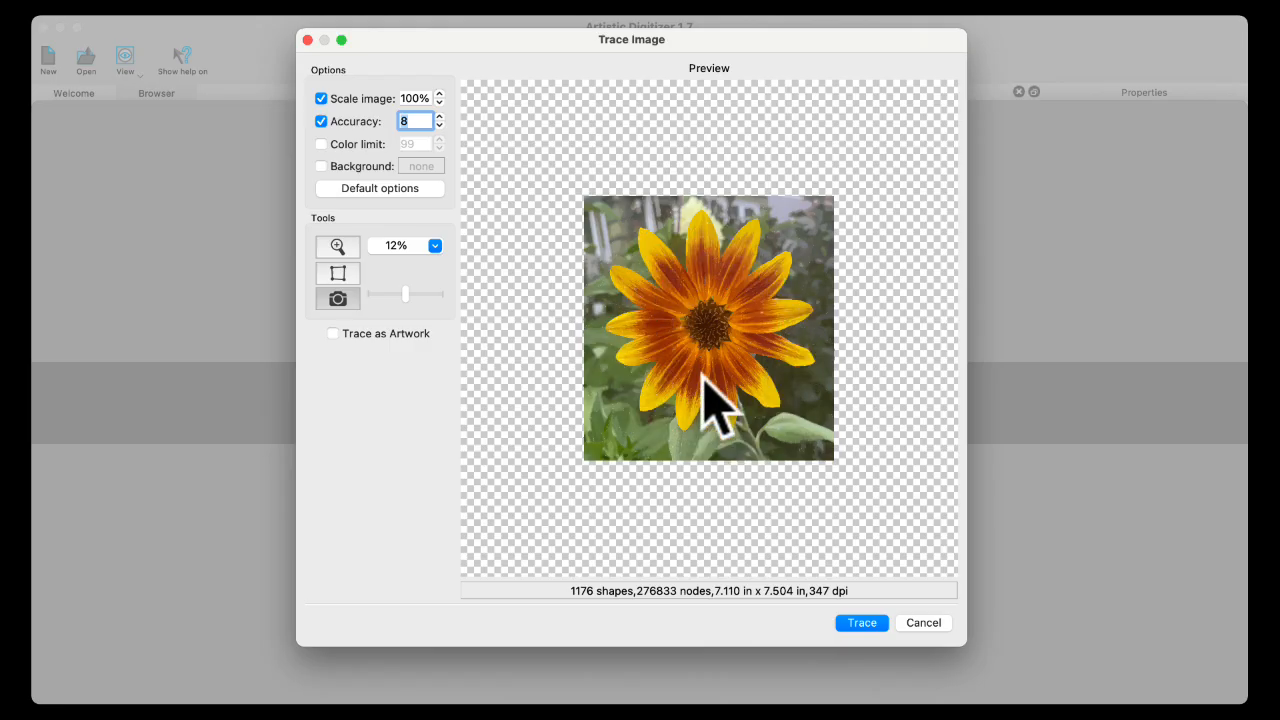
Step: Show the outline nodes over the trace preview and examine them around the flower's center
{"action": "left_click", "coordinate": [338, 274]}
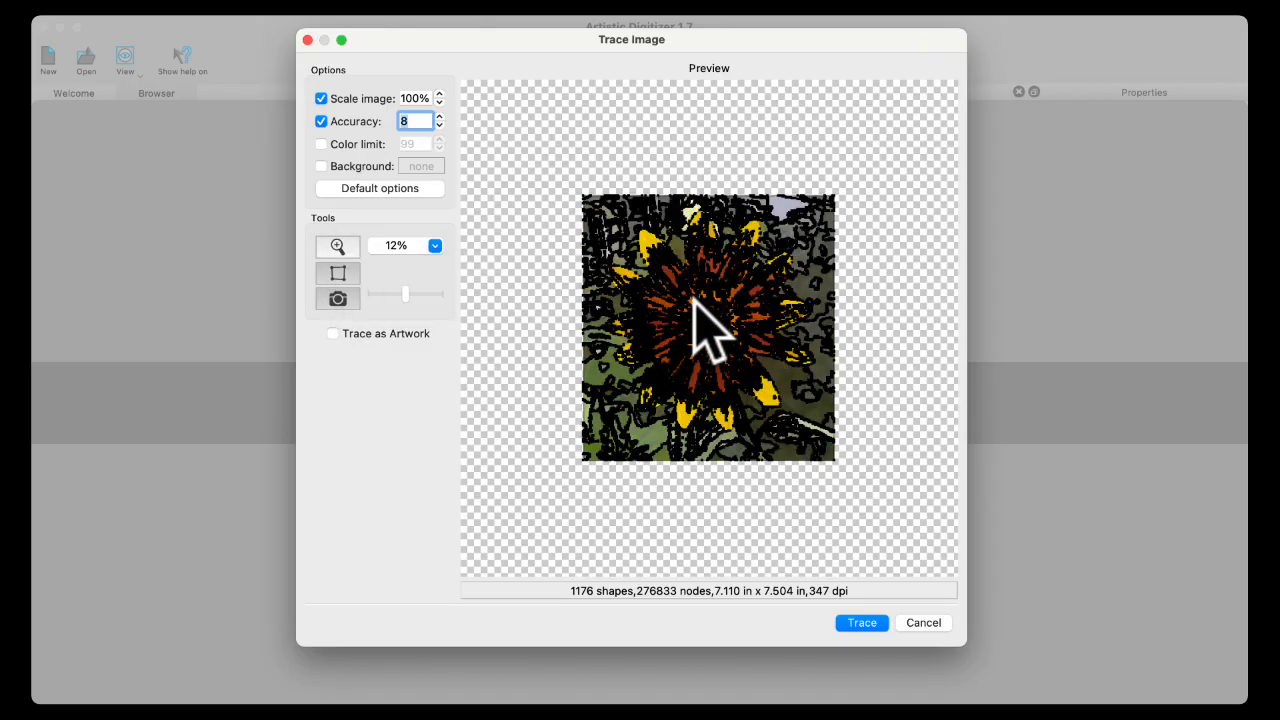
{"action": "scroll", "coordinate": [697, 303], "scroll_direction": "down", "scroll_amount": 2}
{"action": "scroll", "coordinate": [697, 303], "scroll_direction": "up", "scroll_amount": 5}
{"action": "scroll", "coordinate": [697, 303], "scroll_direction": "up", "scroll_amount": 3}
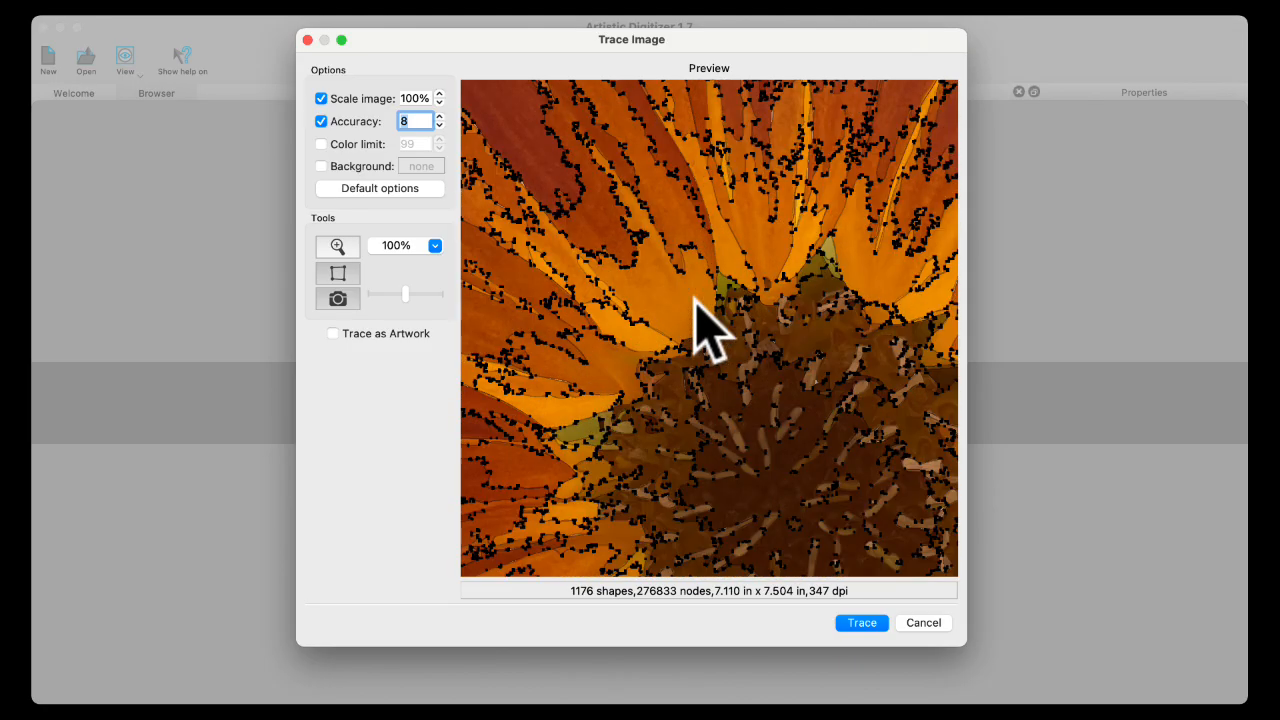
{"action": "scroll", "coordinate": [697, 303], "scroll_direction": "down", "scroll_amount": 2}
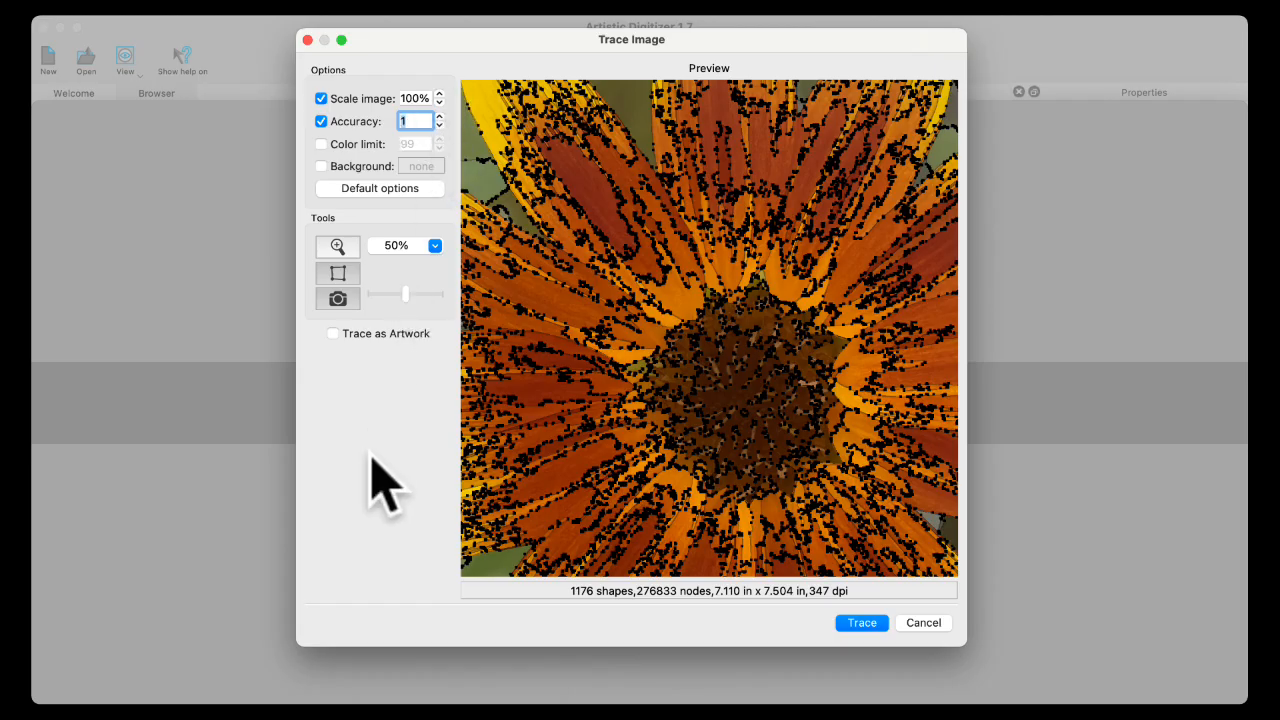
Step: Set the trace accuracy to 1 and inspect the petal nodes up close, comparing the preview with and without nodes
{"action": "left_click", "coordinate": [342, 274]}
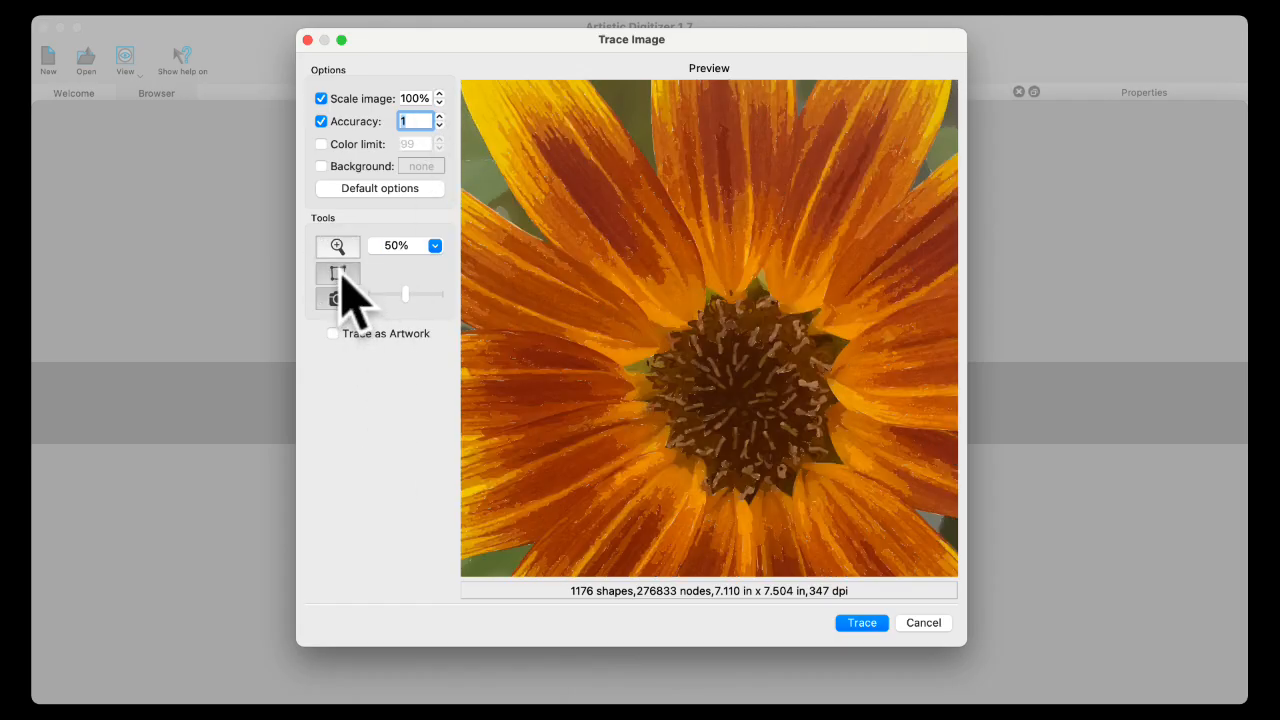
{"action": "left_click", "coordinate": [341, 274]}
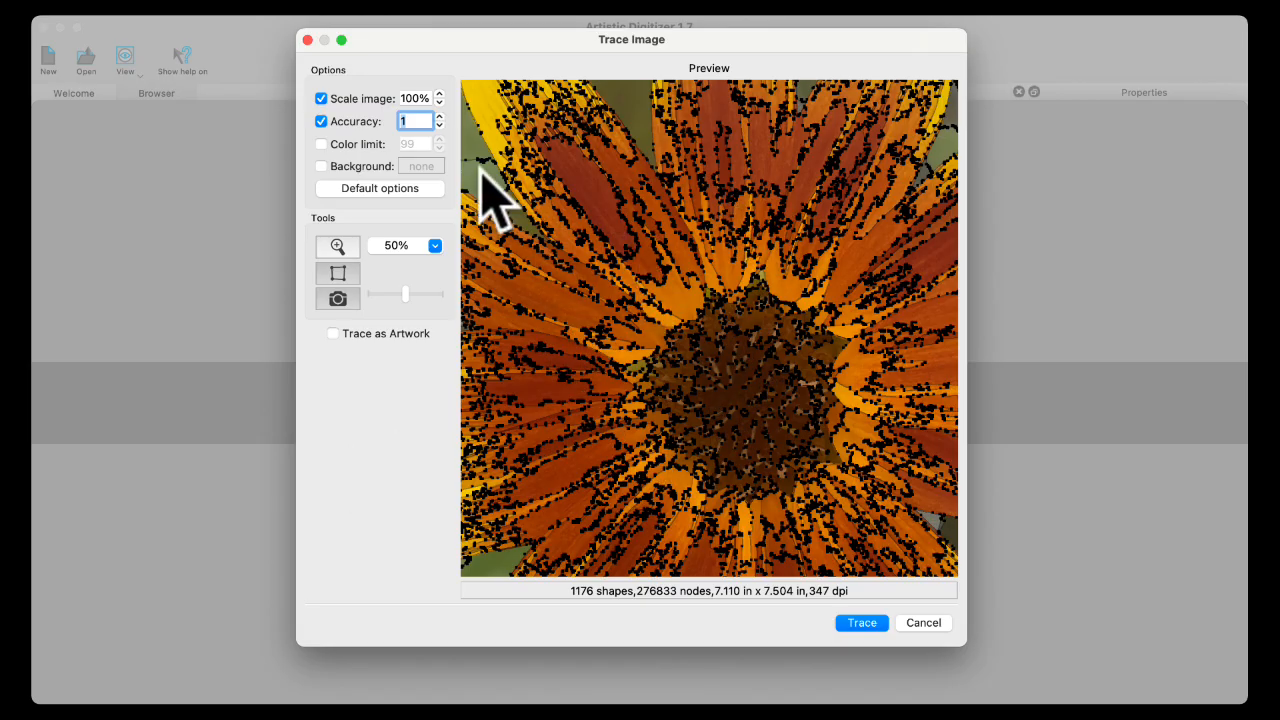
{"action": "left_click", "coordinate": [588, 268]}
{"action": "left_click", "coordinate": [588, 268]}
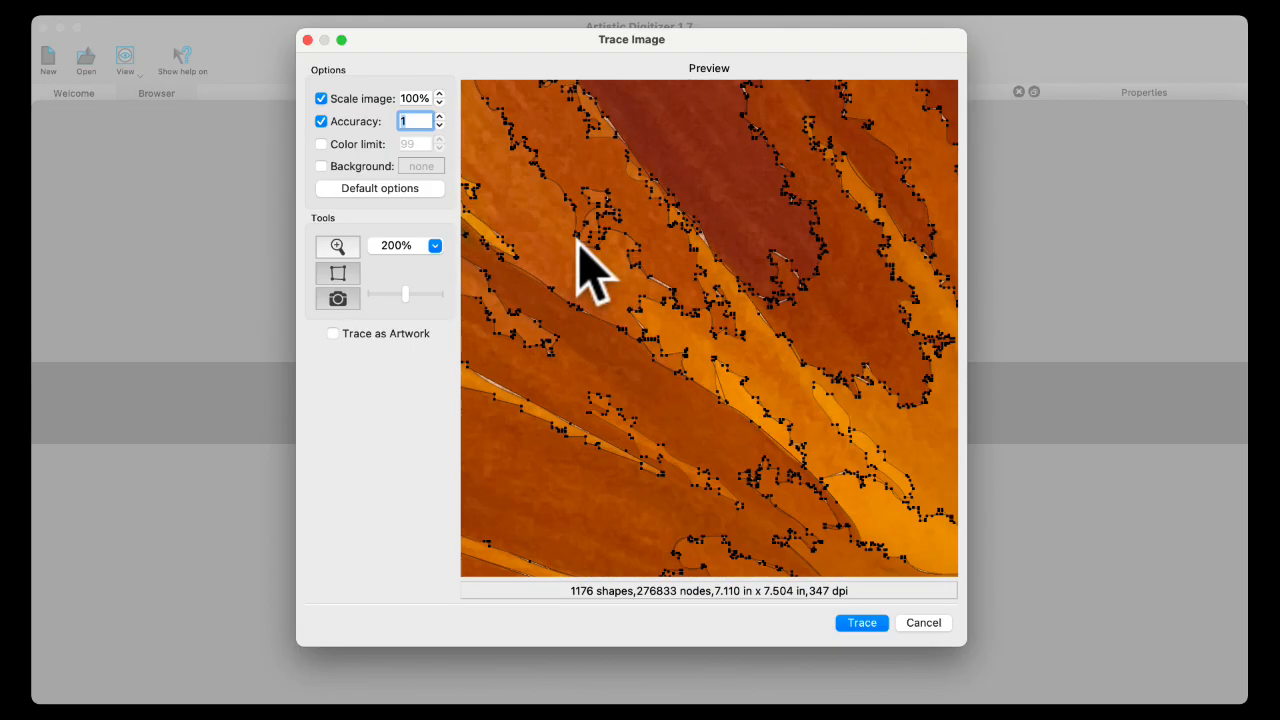
{"action": "left_click", "coordinate": [623, 320]}
{"action": "scroll", "coordinate": [616, 294], "scroll_direction": "down", "scroll_amount": 6}
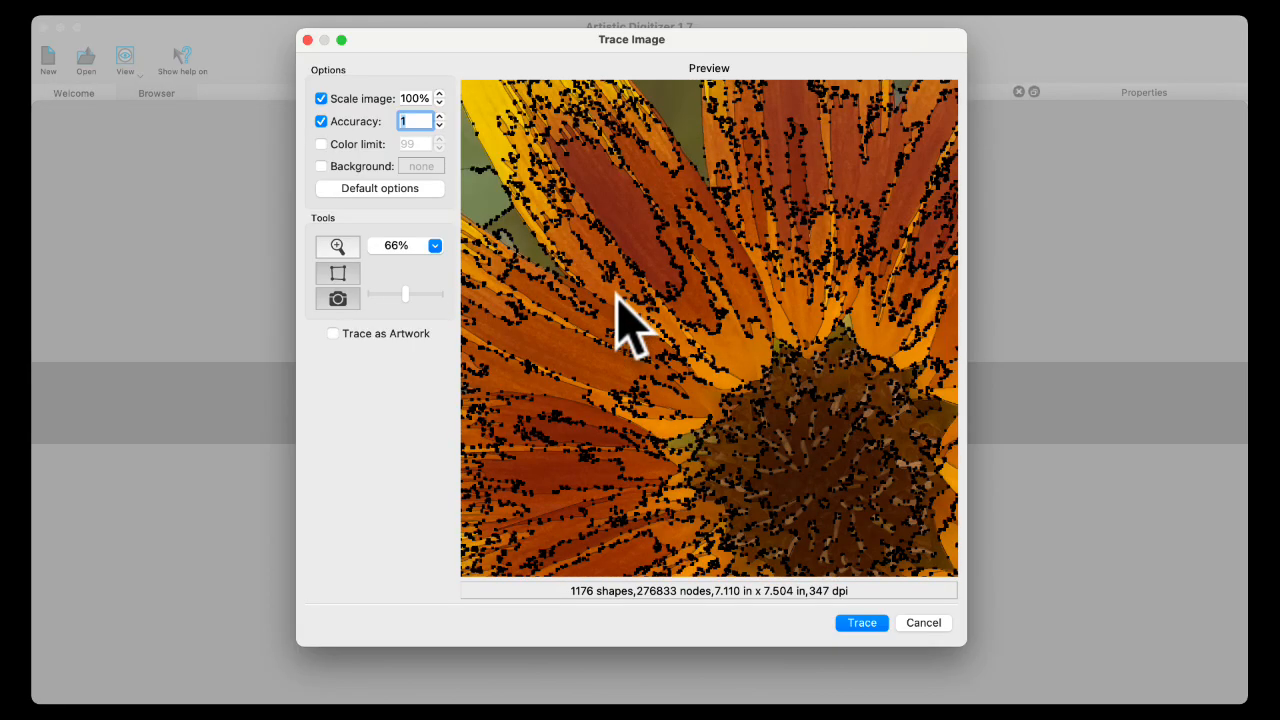
{"action": "scroll", "coordinate": [616, 294], "scroll_direction": "up", "scroll_amount": 8}
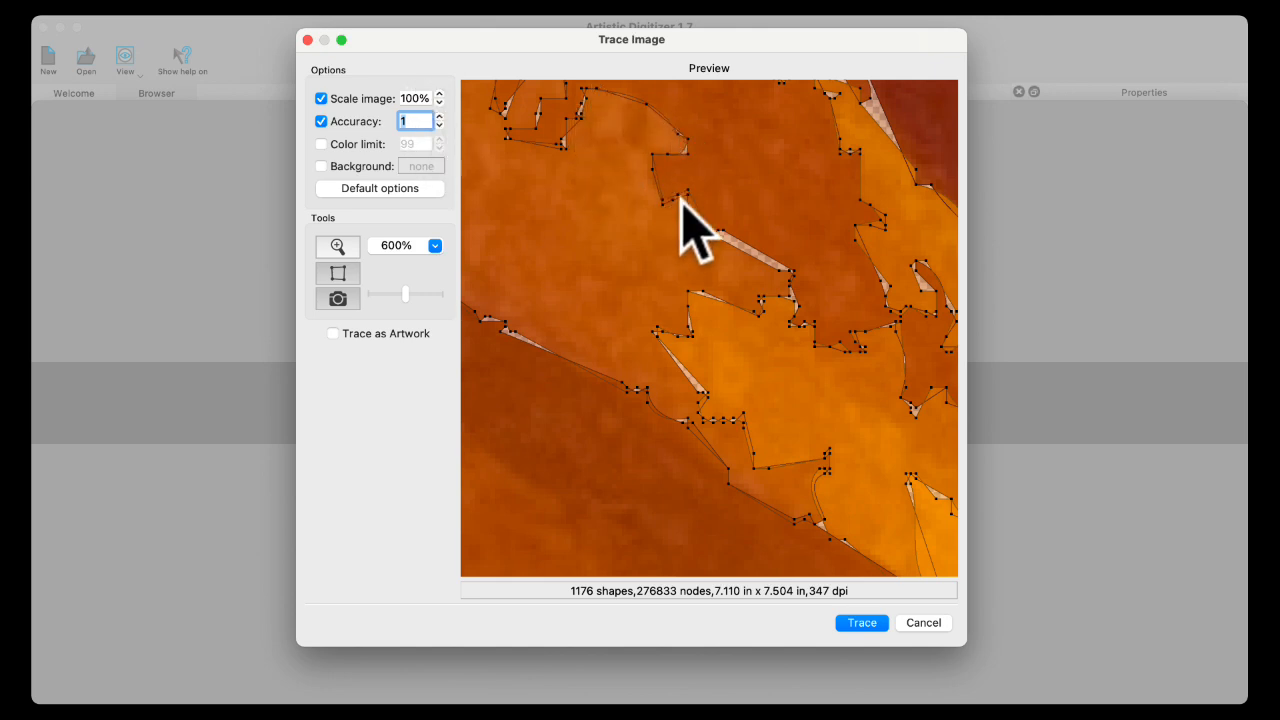
{"action": "scroll", "coordinate": [709, 308], "scroll_direction": "up", "scroll_amount": 5}
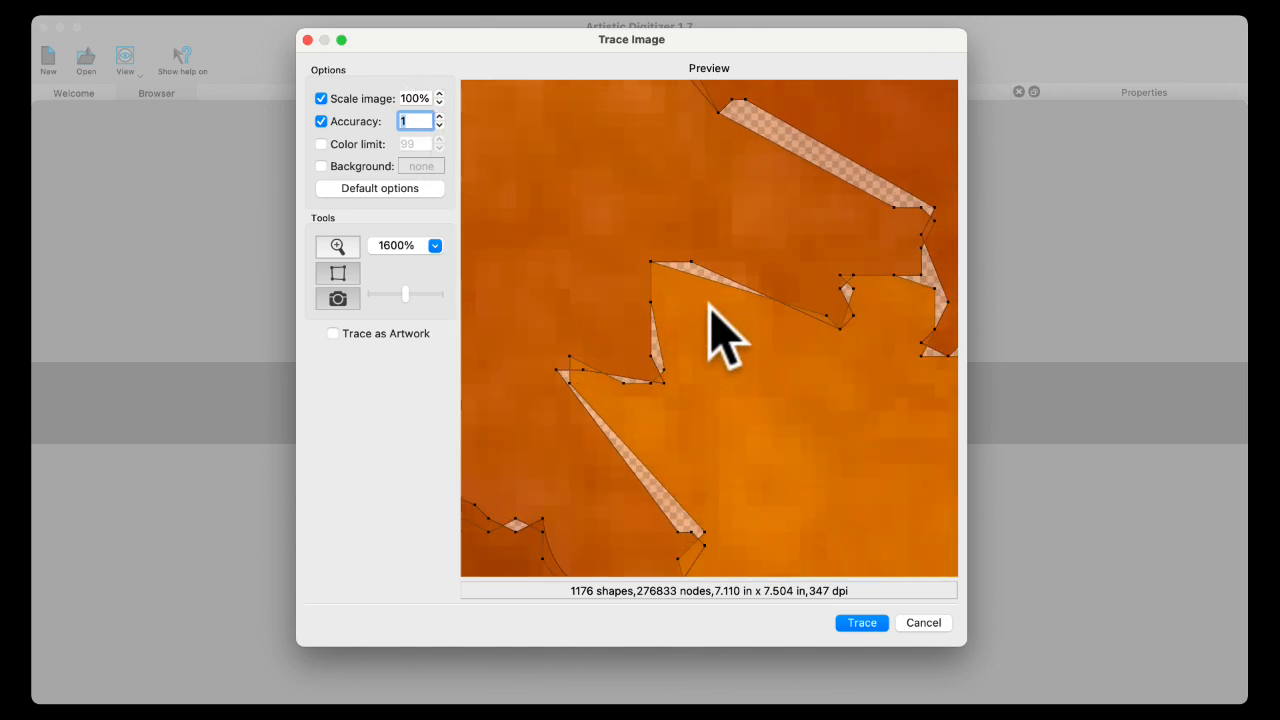
{"action": "scroll", "coordinate": [709, 310], "scroll_direction": "down", "scroll_amount": 5}
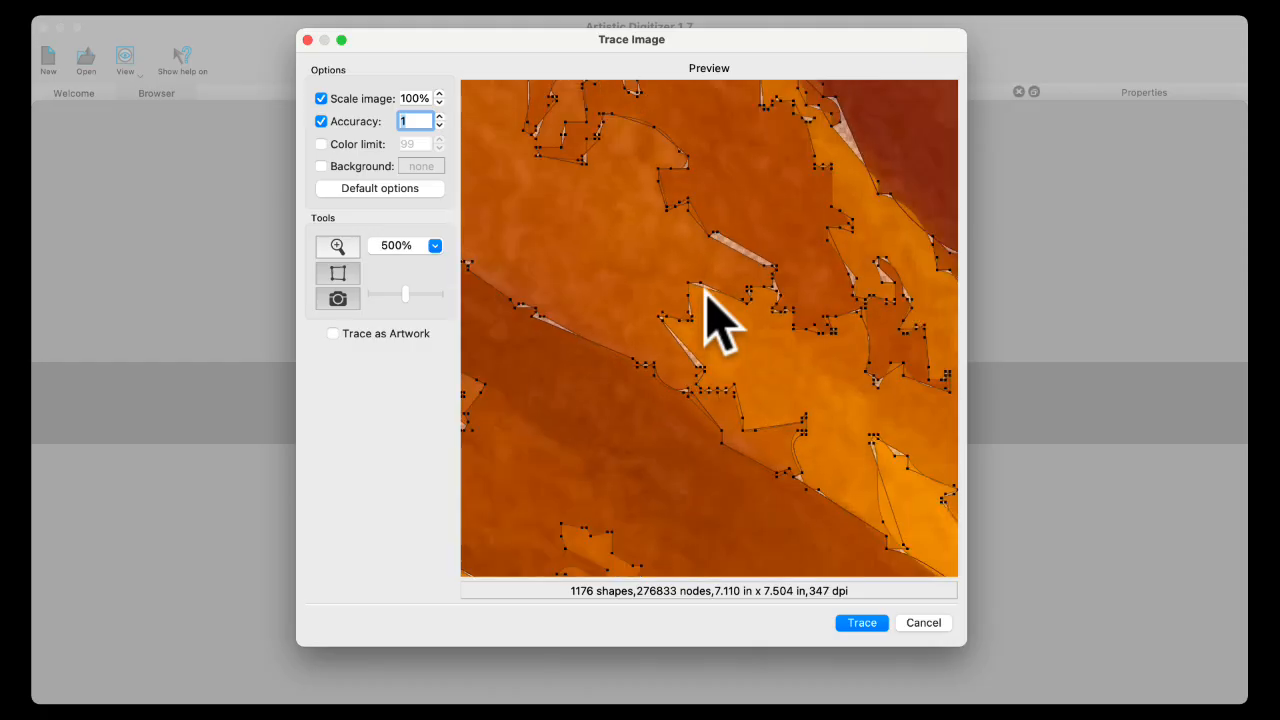
Step: Try trace accuracies of 4, 7 and 8, toggling the nodes to compare their effect on the petal outlines
{"action": "left_click", "coordinate": [439, 116]}
{"action": "left_click", "coordinate": [340, 273]}
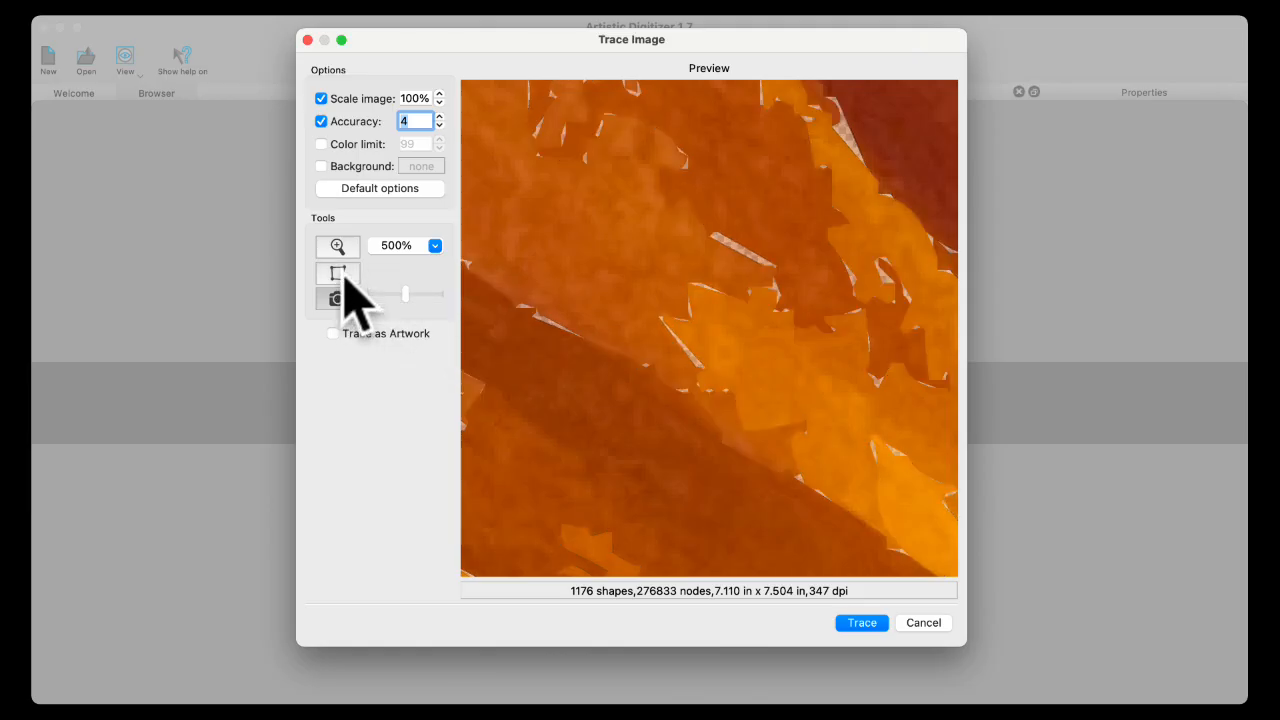
{"action": "left_click", "coordinate": [340, 273]}
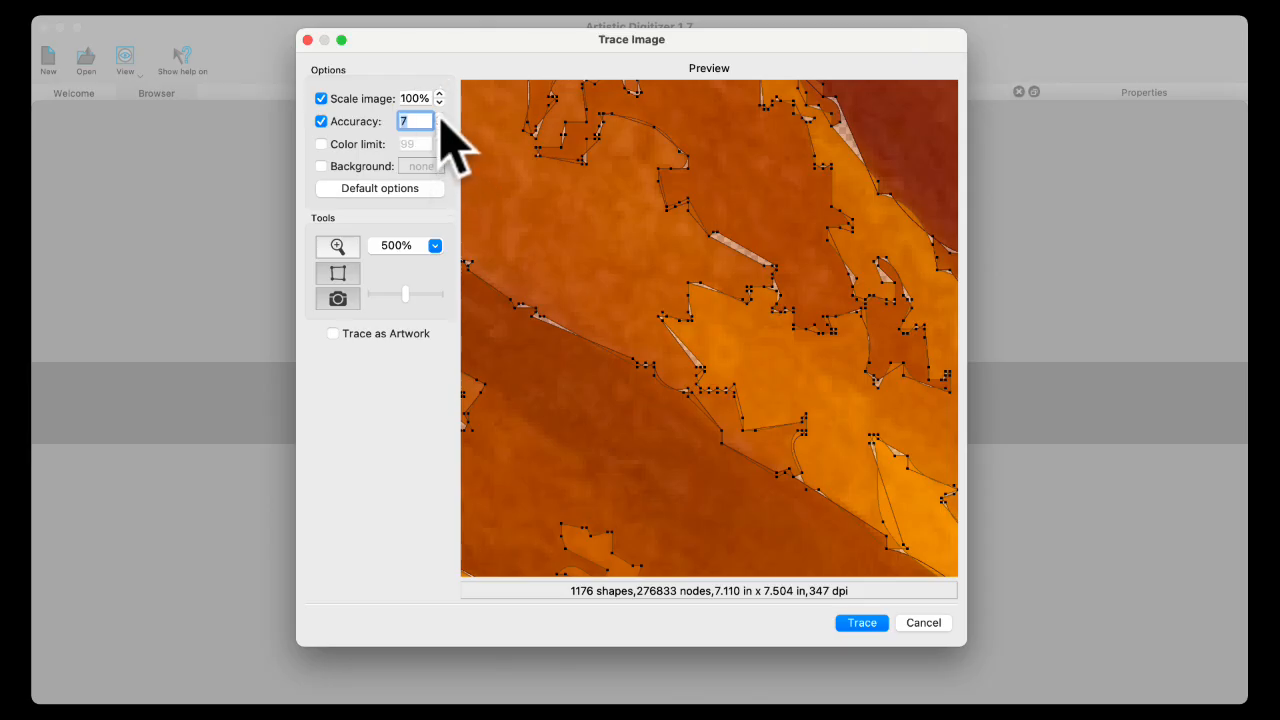
{"action": "left_click", "coordinate": [338, 272]}
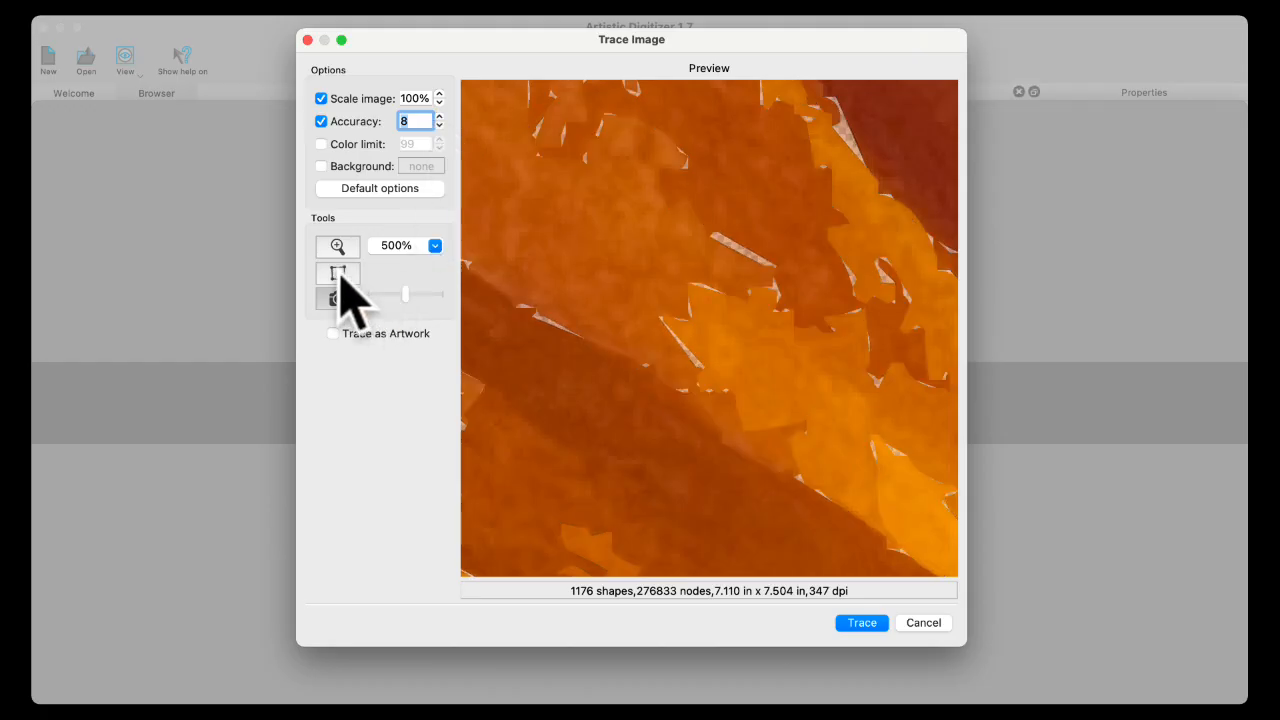
{"action": "left_click", "coordinate": [338, 273]}
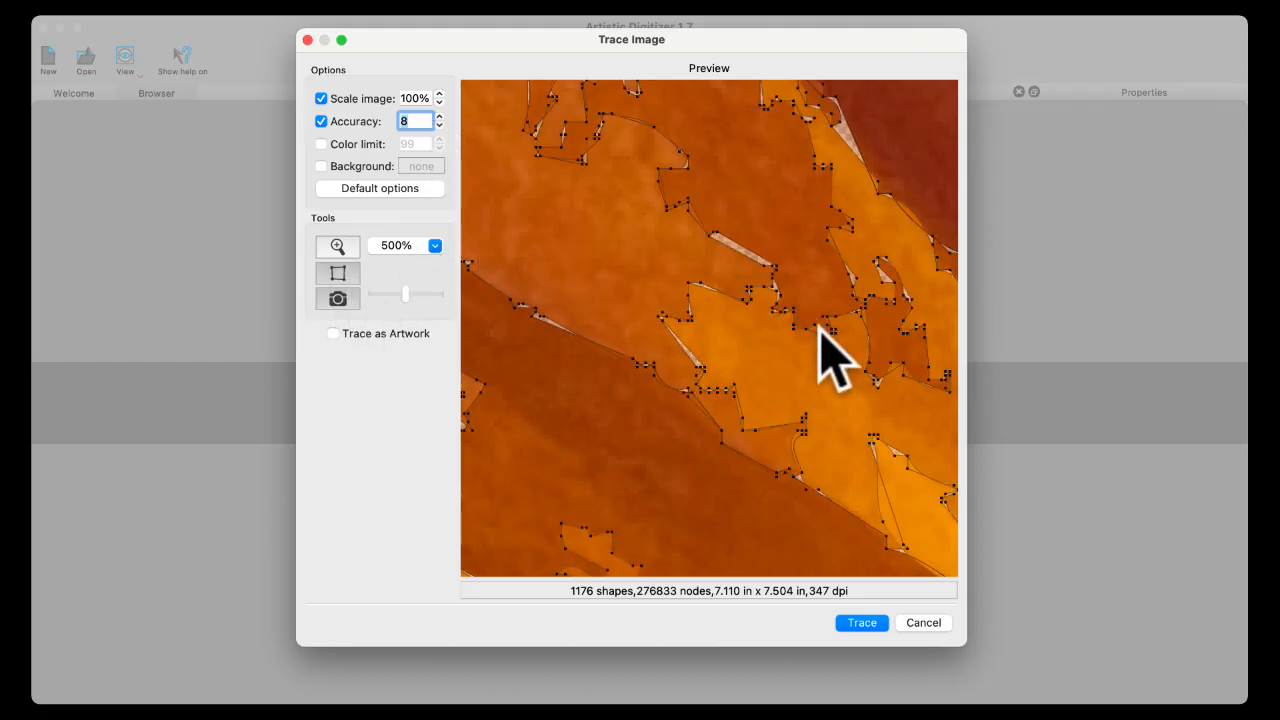
{"action": "scroll", "coordinate": [738, 350], "scroll_direction": "up", "scroll_amount": 3}
{"action": "scroll", "coordinate": [738, 350], "scroll_direction": "down", "scroll_amount": 8}
{"action": "scroll", "coordinate": [738, 350], "scroll_direction": "right", "scroll_amount": 5}
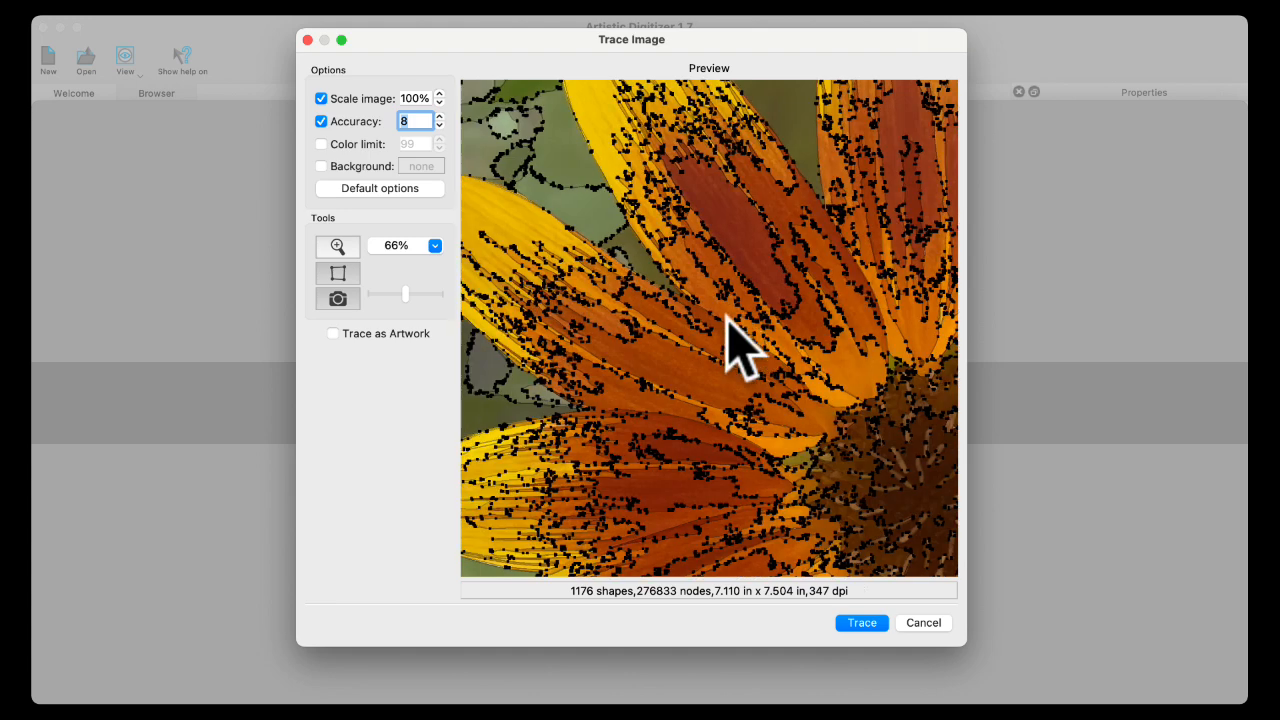
{"action": "scroll", "coordinate": [738, 350], "scroll_direction": "right", "scroll_amount": 2}
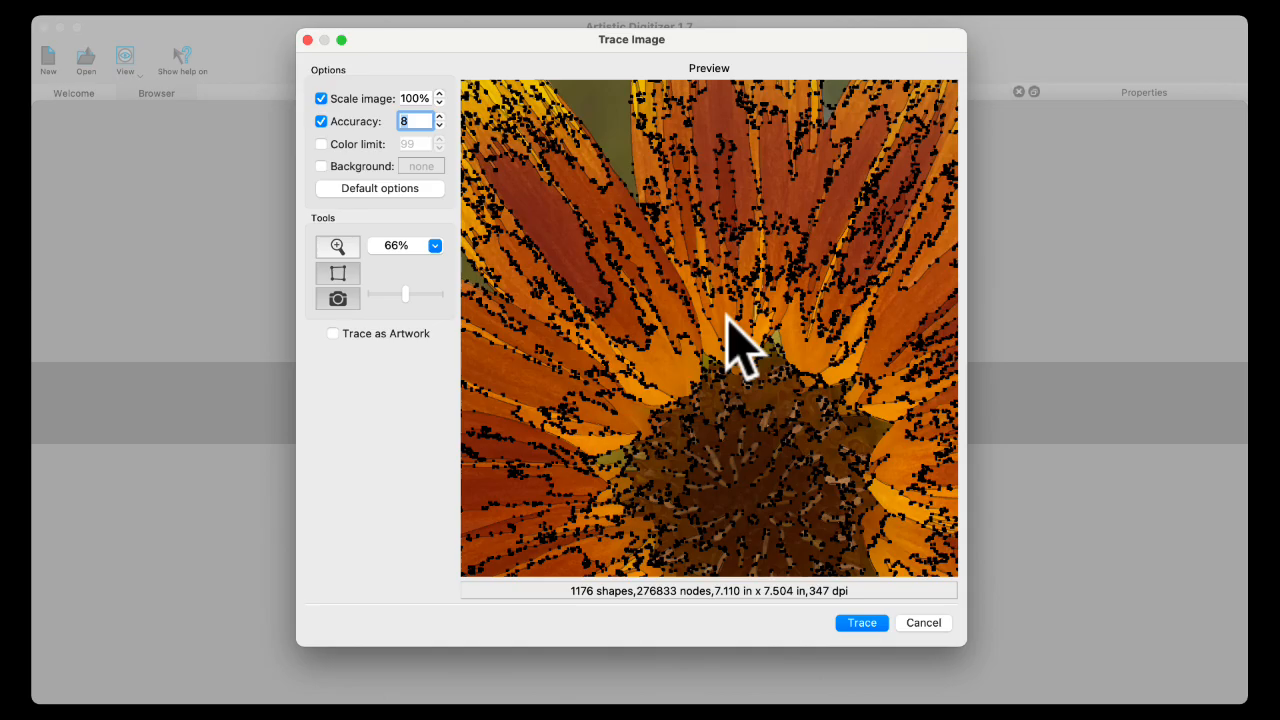
Step: Set the trace accuracy to 5 and limit the trace to 15 colors
{"action": "left_click", "coordinate": [439, 117]}
{"action": "left_click", "coordinate": [321, 144]}
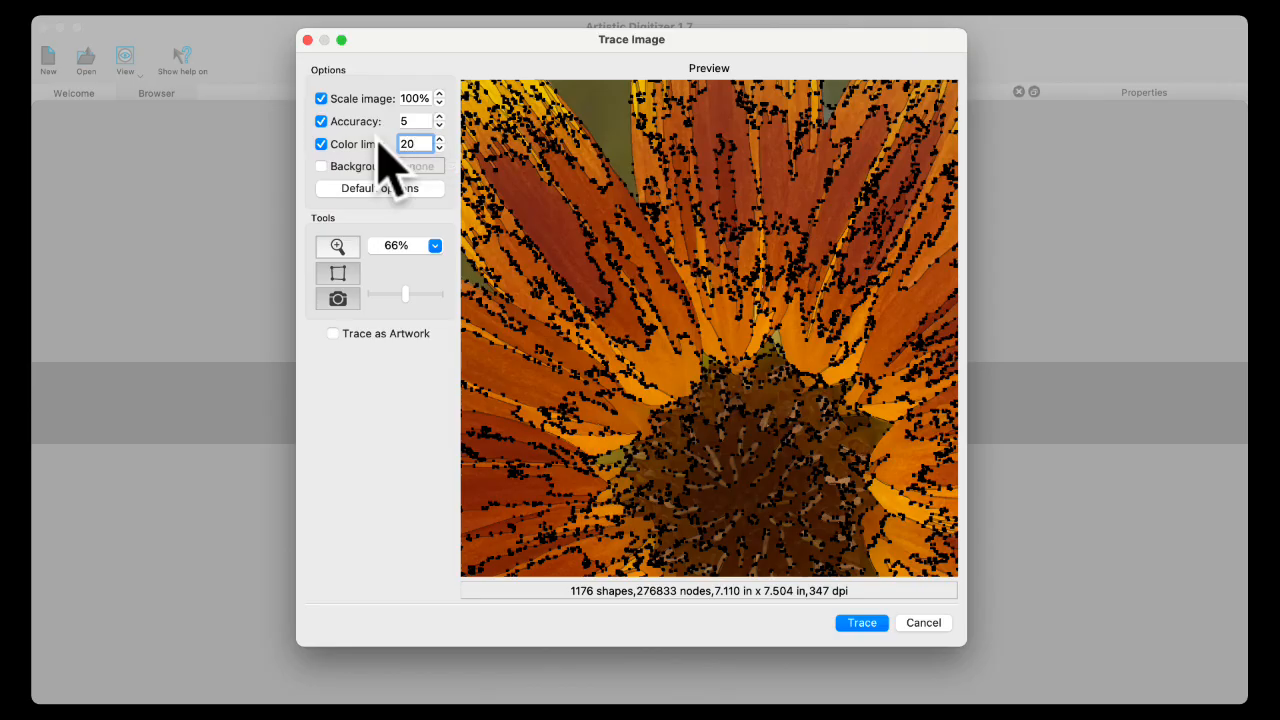
{"action": "double_click", "coordinate": [412, 143]}
{"action": "type", "text": "15"}
Step: Check the whole flower in the node preview and trace the image into embroidery
{"action": "scroll", "coordinate": [638, 262], "scroll_direction": "up", "scroll_amount": 3}
{"action": "scroll", "coordinate": [638, 262], "scroll_direction": "down", "scroll_amount": 6}
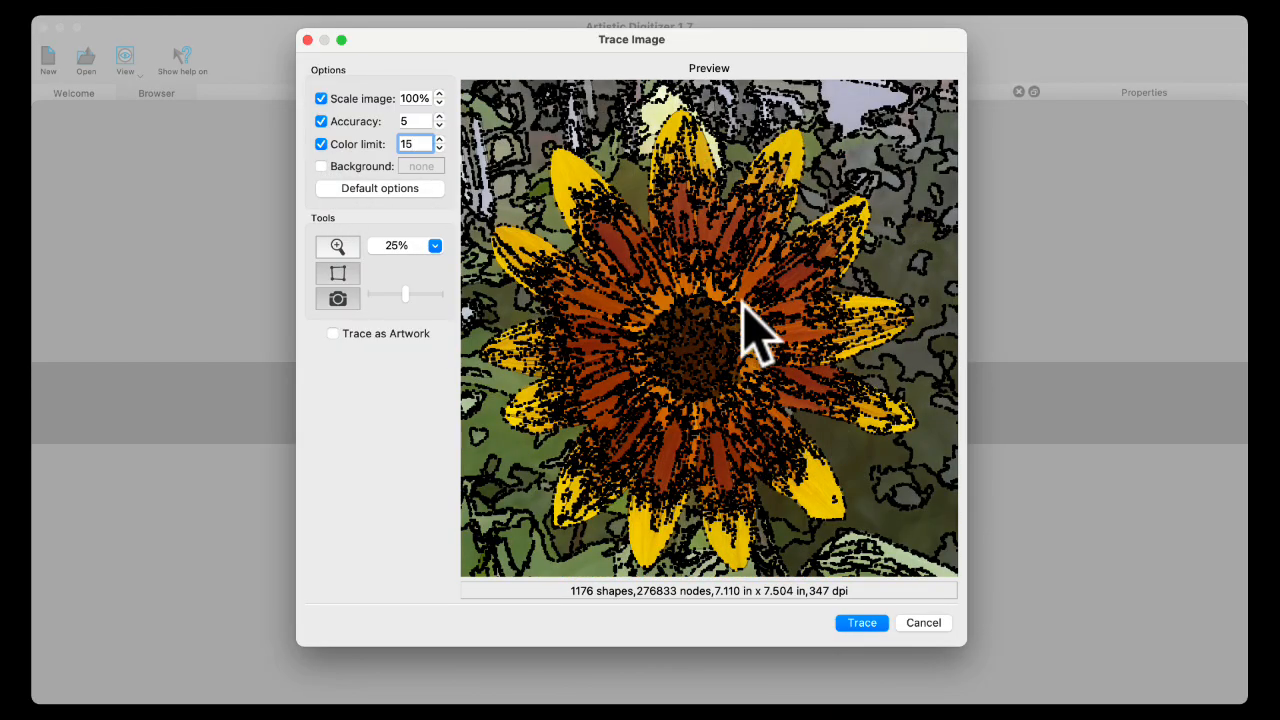
{"action": "scroll", "coordinate": [745, 308], "scroll_direction": "up", "scroll_amount": 2}
{"action": "scroll", "coordinate": [745, 308], "scroll_direction": "down", "scroll_amount": 4}
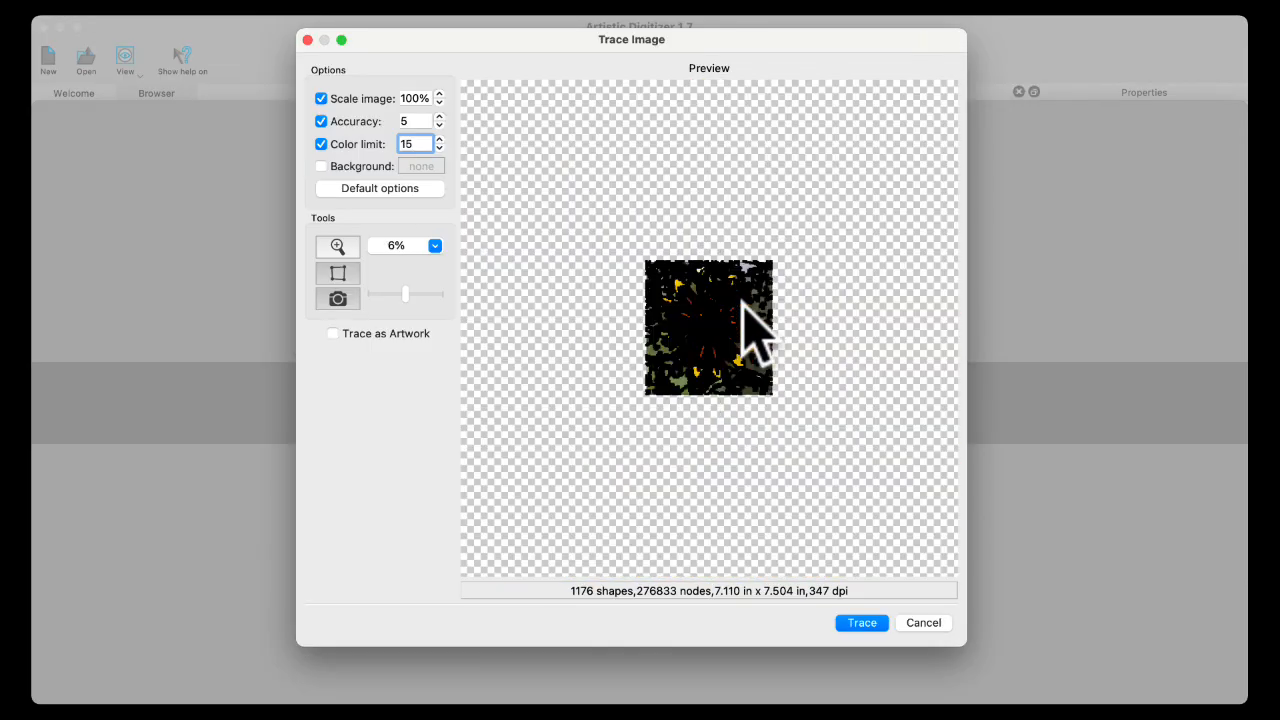
{"action": "scroll", "coordinate": [744, 306], "scroll_direction": "up", "scroll_amount": 3}
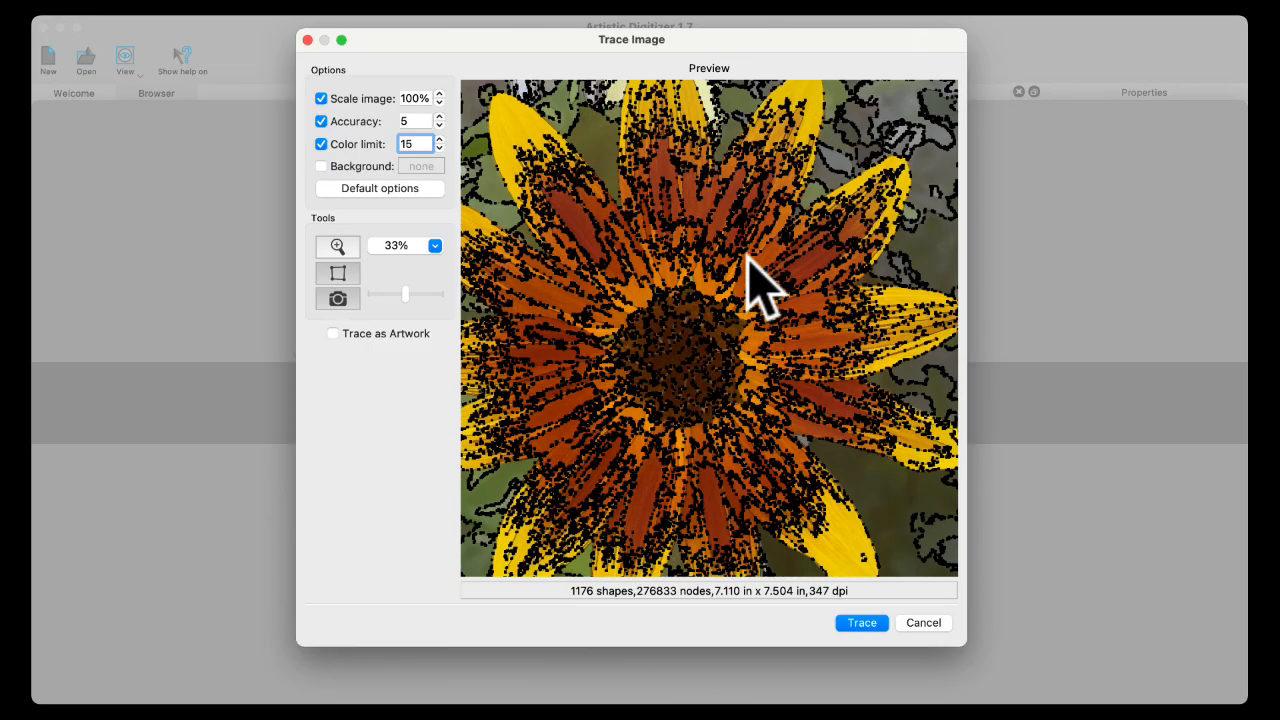
{"action": "left_click", "coordinate": [862, 623]}
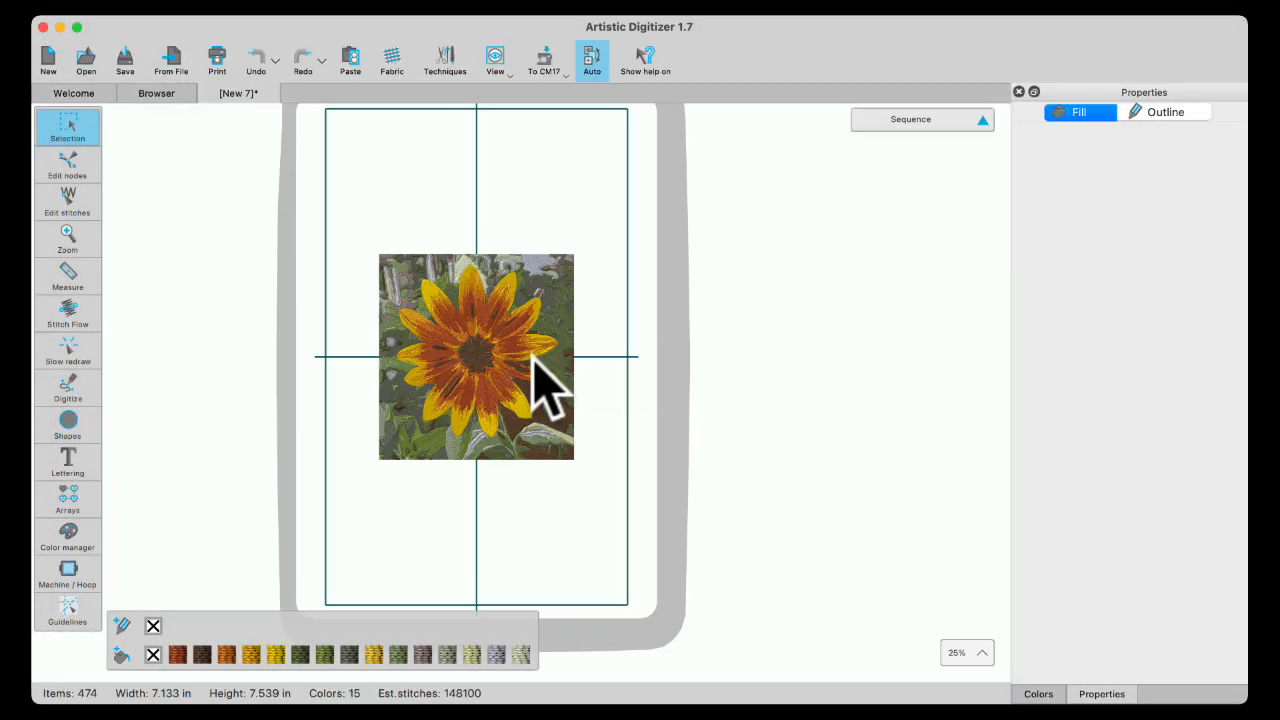
Step: Examine the traced flower's stitching up close and as a whole within the hoop
{"action": "scroll", "coordinate": [474, 346], "scroll_direction": "up", "scroll_amount": 10}
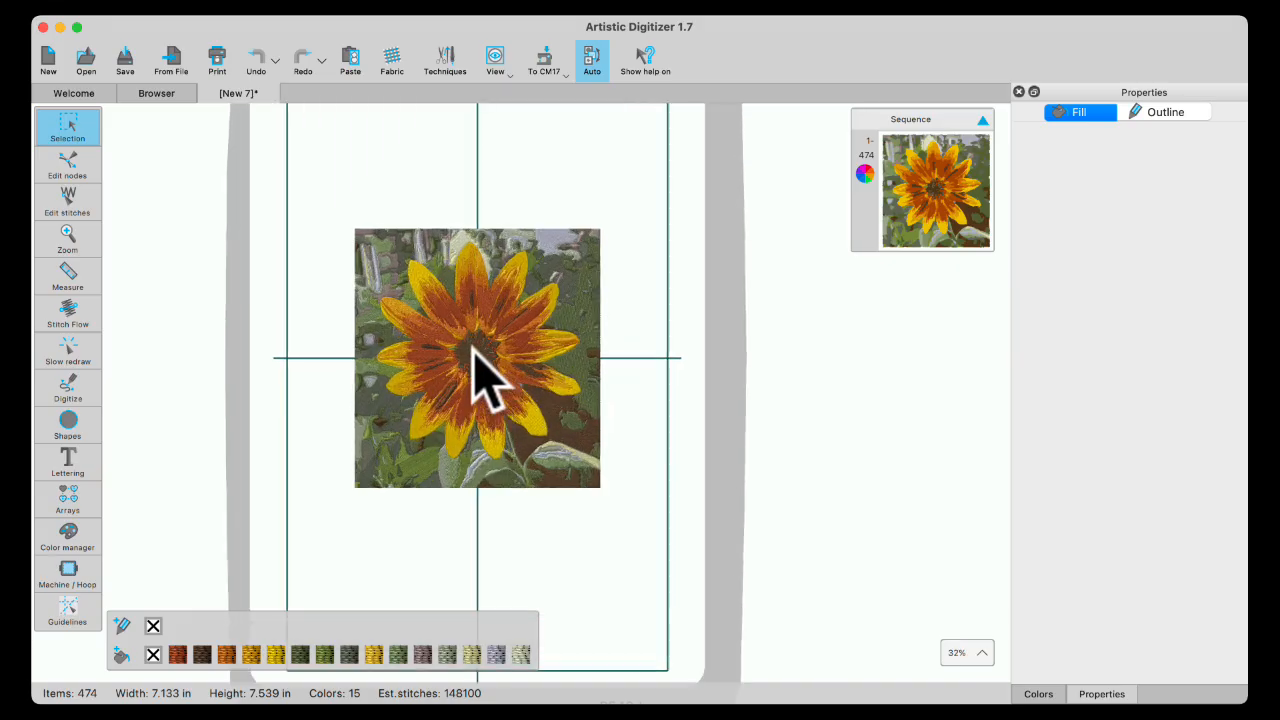
{"action": "scroll", "coordinate": [485, 375], "scroll_direction": "up", "scroll_amount": 5}
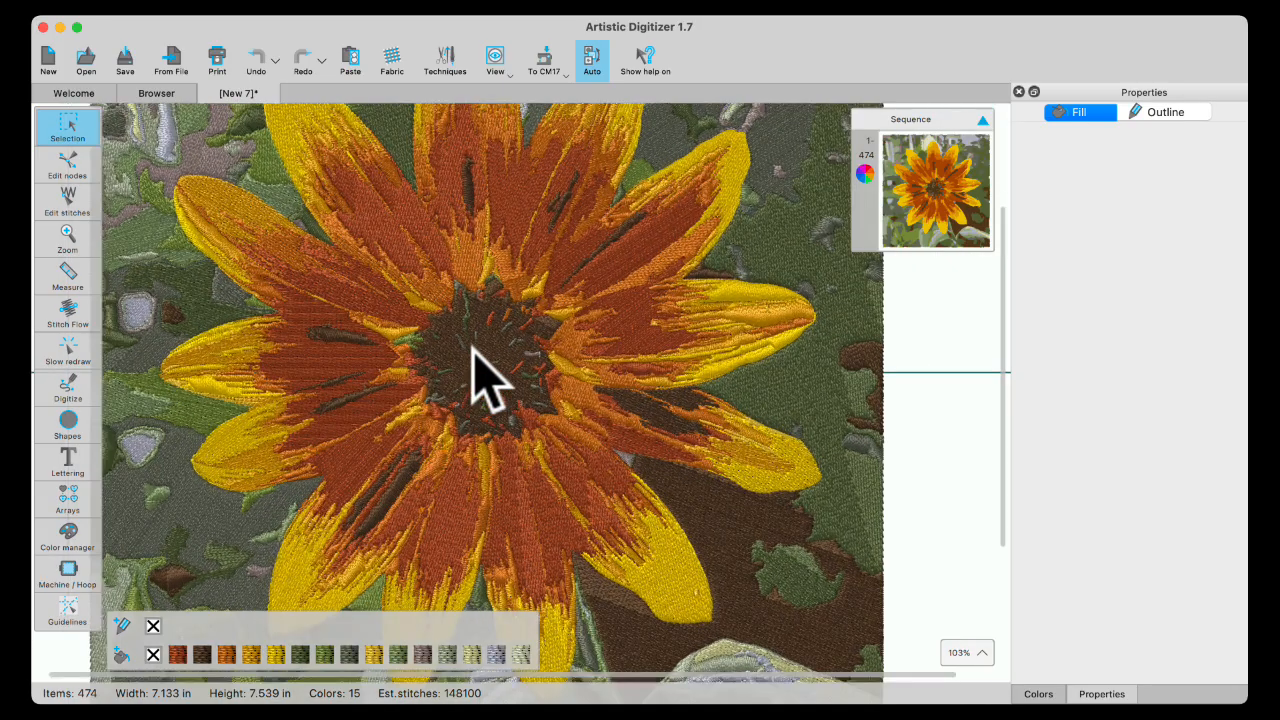
{"action": "scroll", "coordinate": [478, 365], "scroll_direction": "up", "scroll_amount": 3}
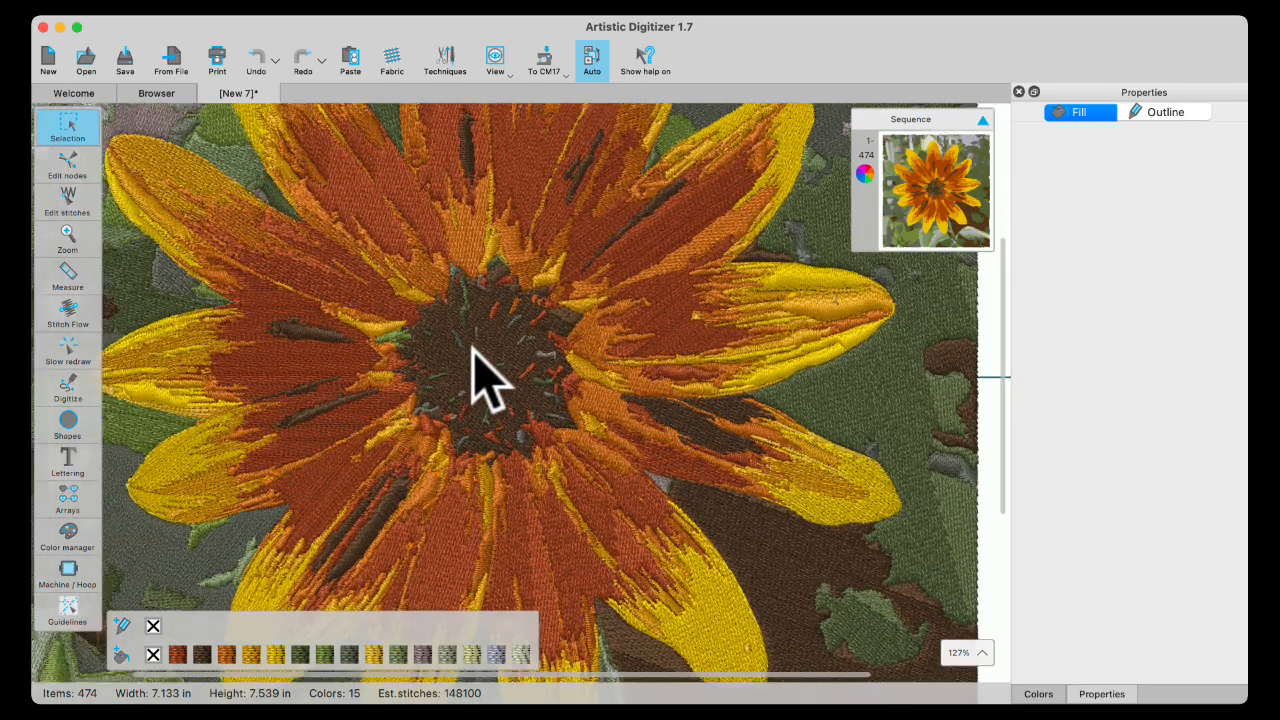
{"action": "scroll", "coordinate": [473, 348], "scroll_direction": "down", "scroll_amount": 10}
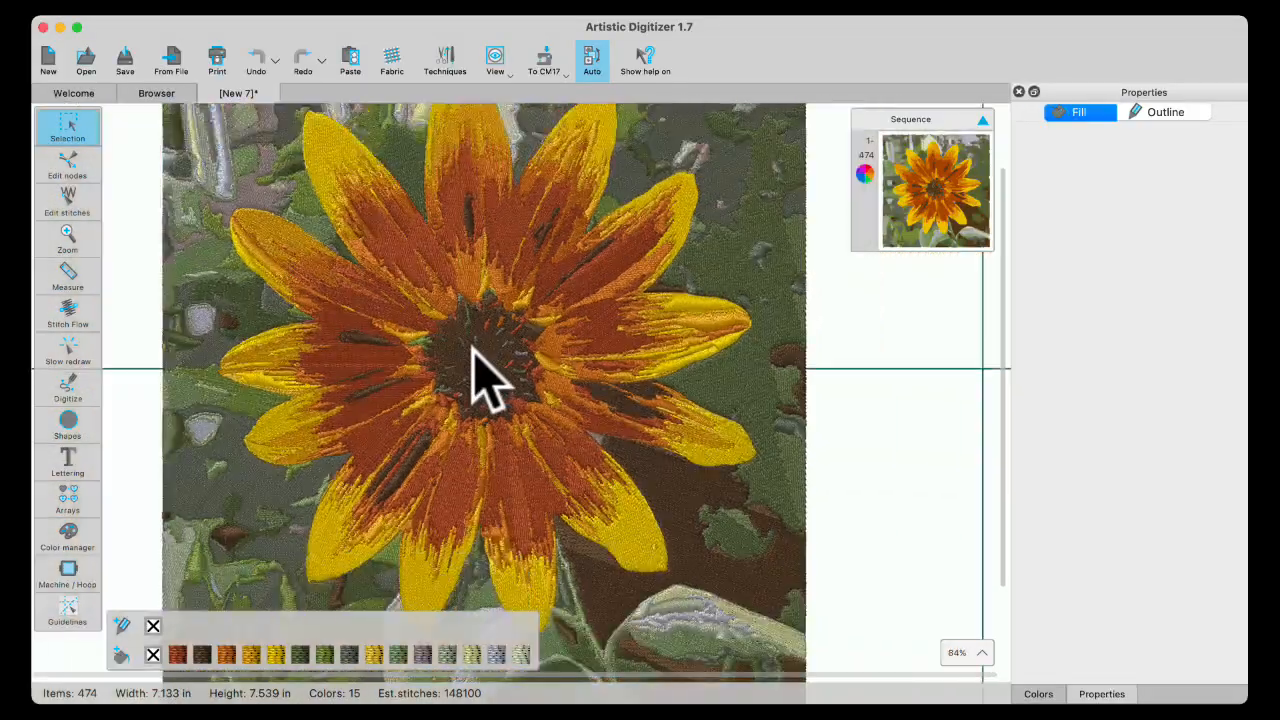
{"action": "scroll", "coordinate": [477, 371], "scroll_direction": "down", "scroll_amount": 2}
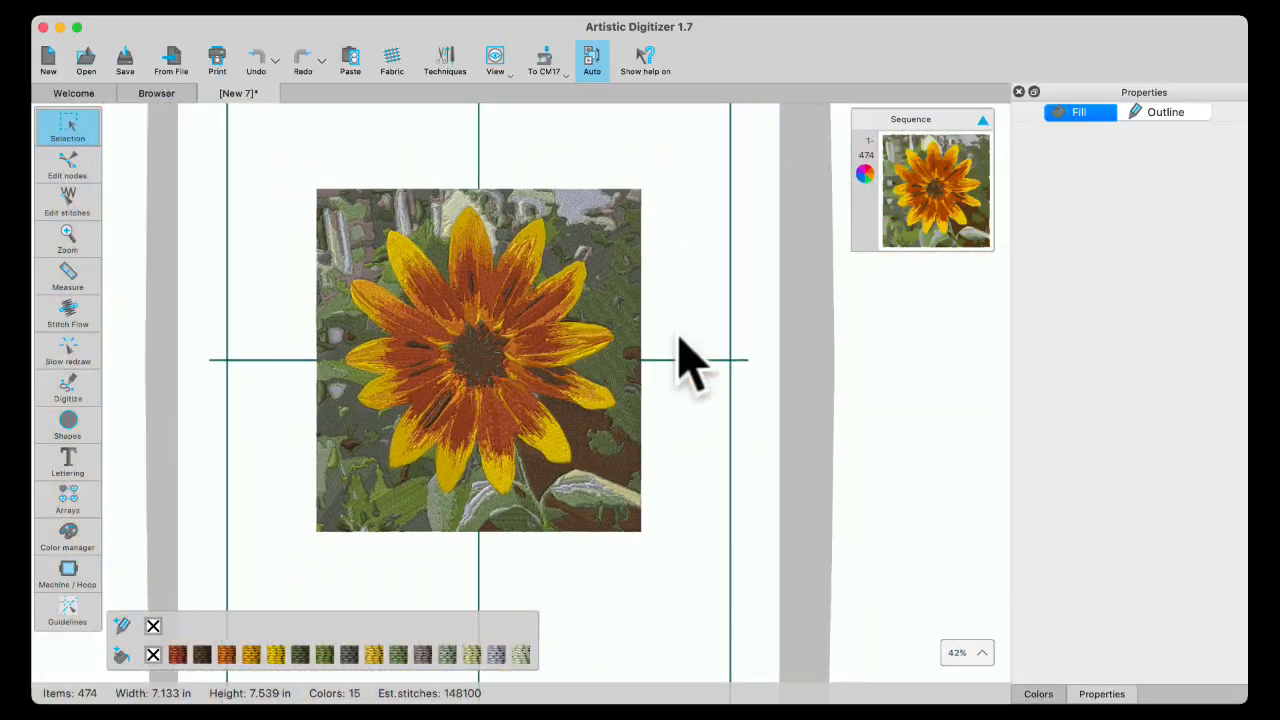
Step: Select the small green shape on the left edge of the flower's dark center
{"action": "scroll", "coordinate": [477, 350], "scroll_direction": "up", "scroll_amount": 12}
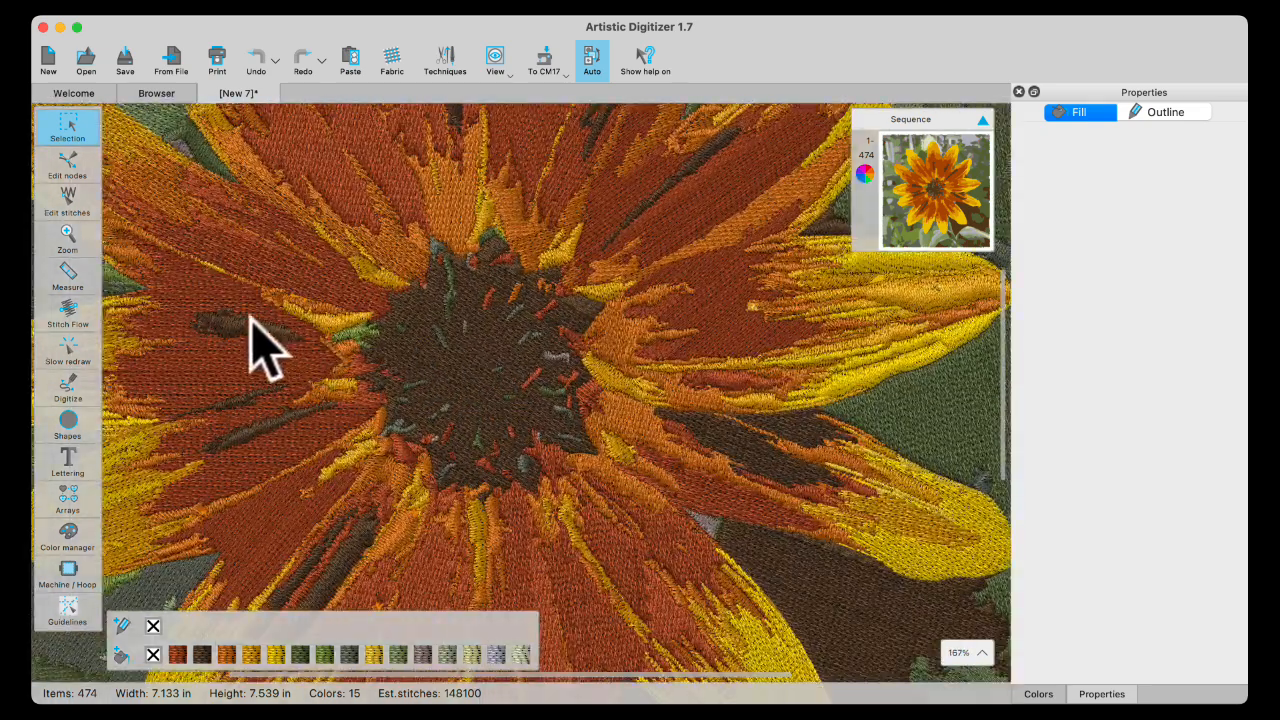
{"action": "scroll", "coordinate": [471, 373], "scroll_direction": "up", "scroll_amount": 3}
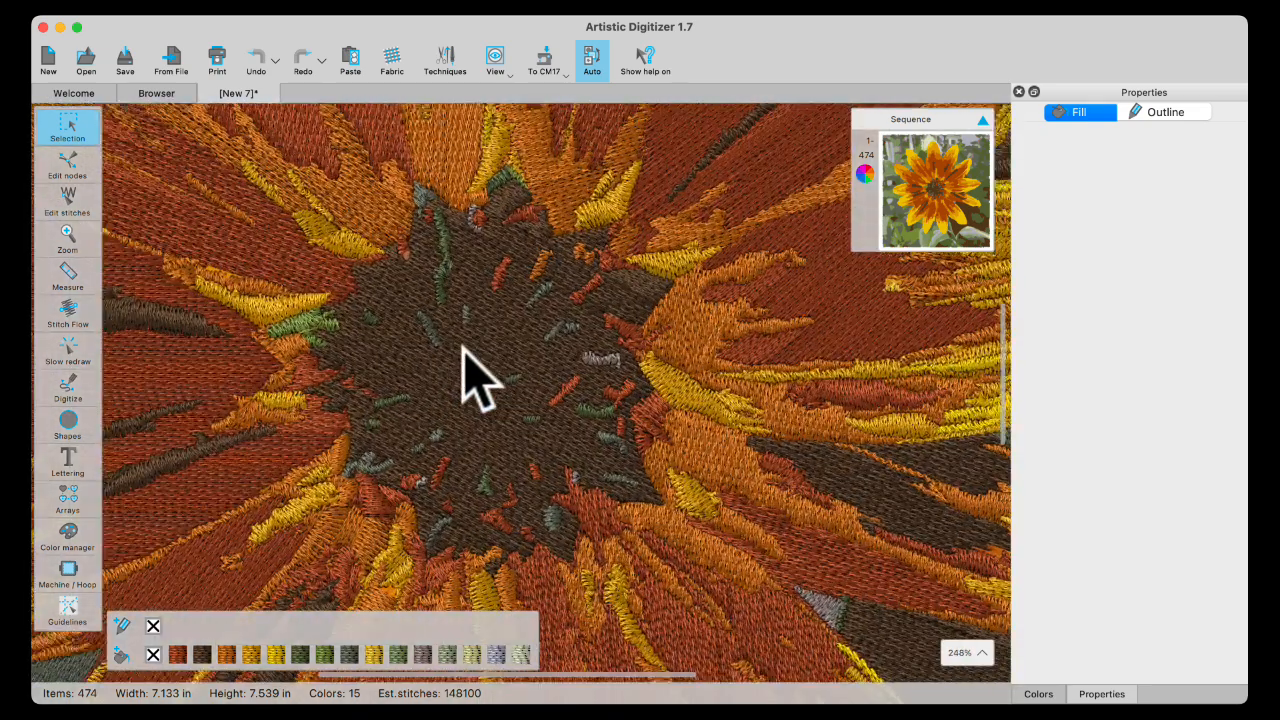
{"action": "left_click", "coordinate": [306, 321]}
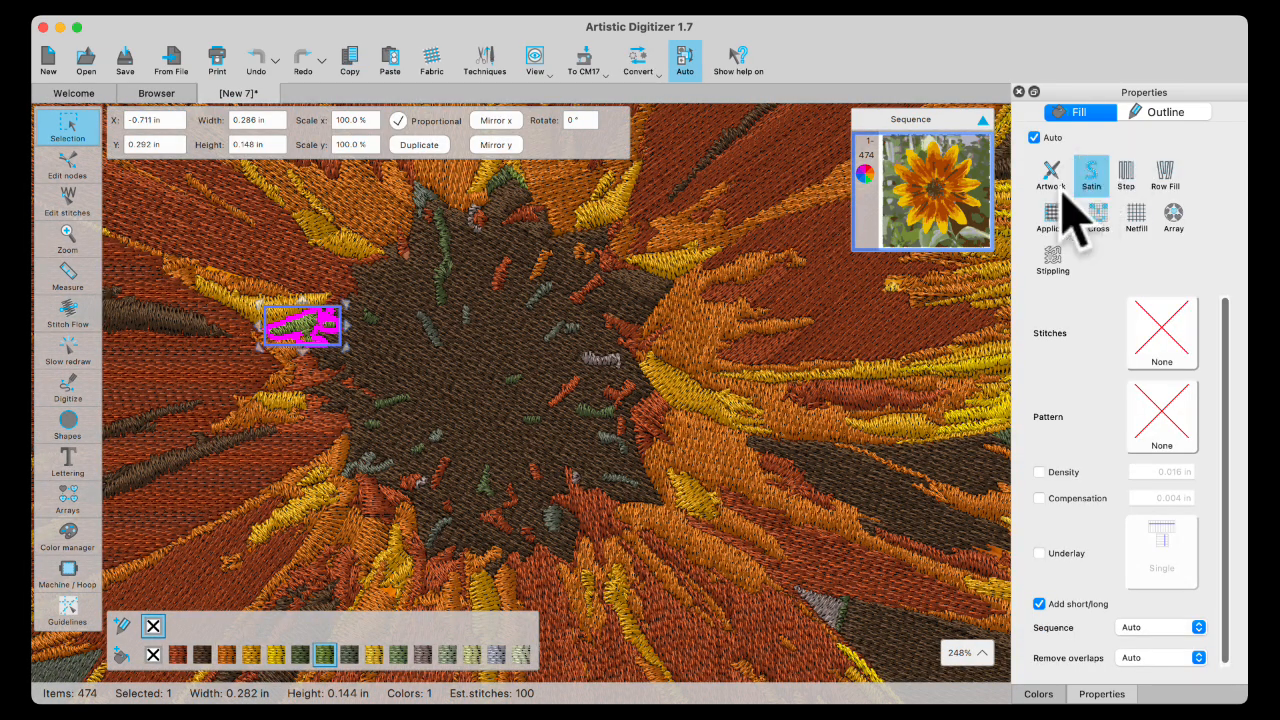
Step: Inspect the fill properties of the large dark red petal area and a tiny gray shape in the flower's dark center
{"action": "left_click", "coordinate": [858, 300]}
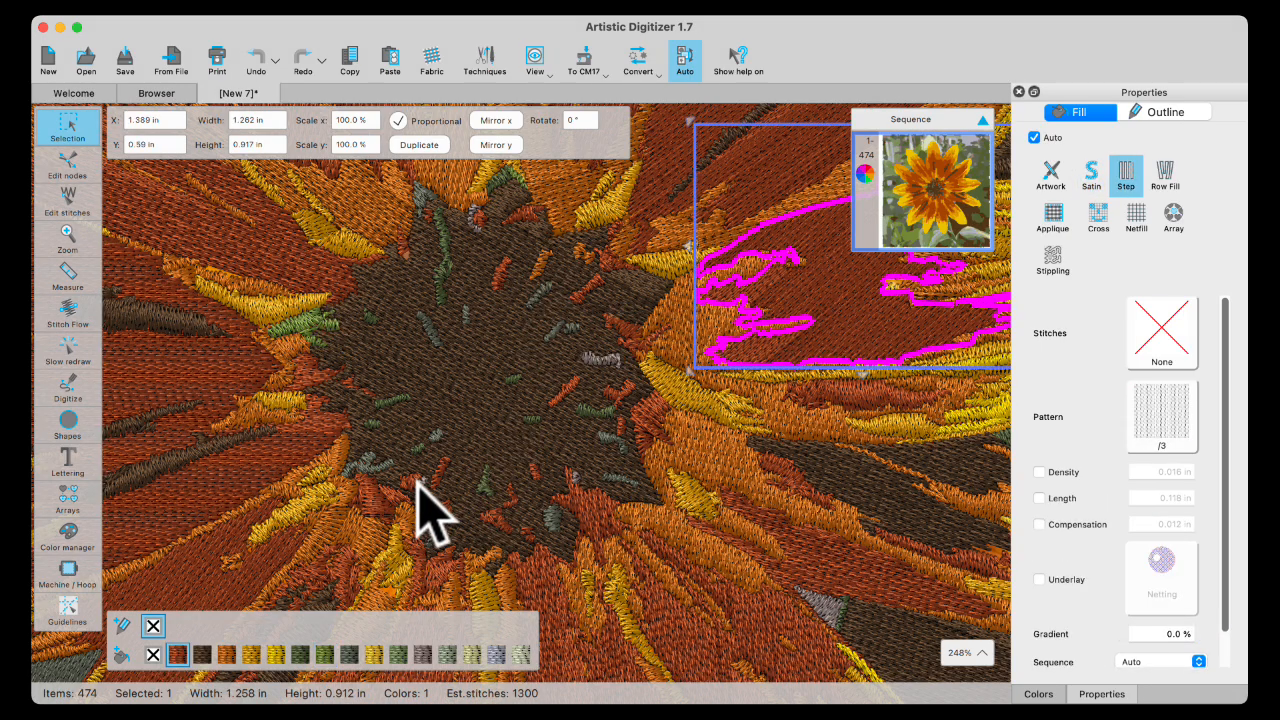
{"action": "scroll", "coordinate": [430, 487], "scroll_direction": "up", "scroll_amount": 5}
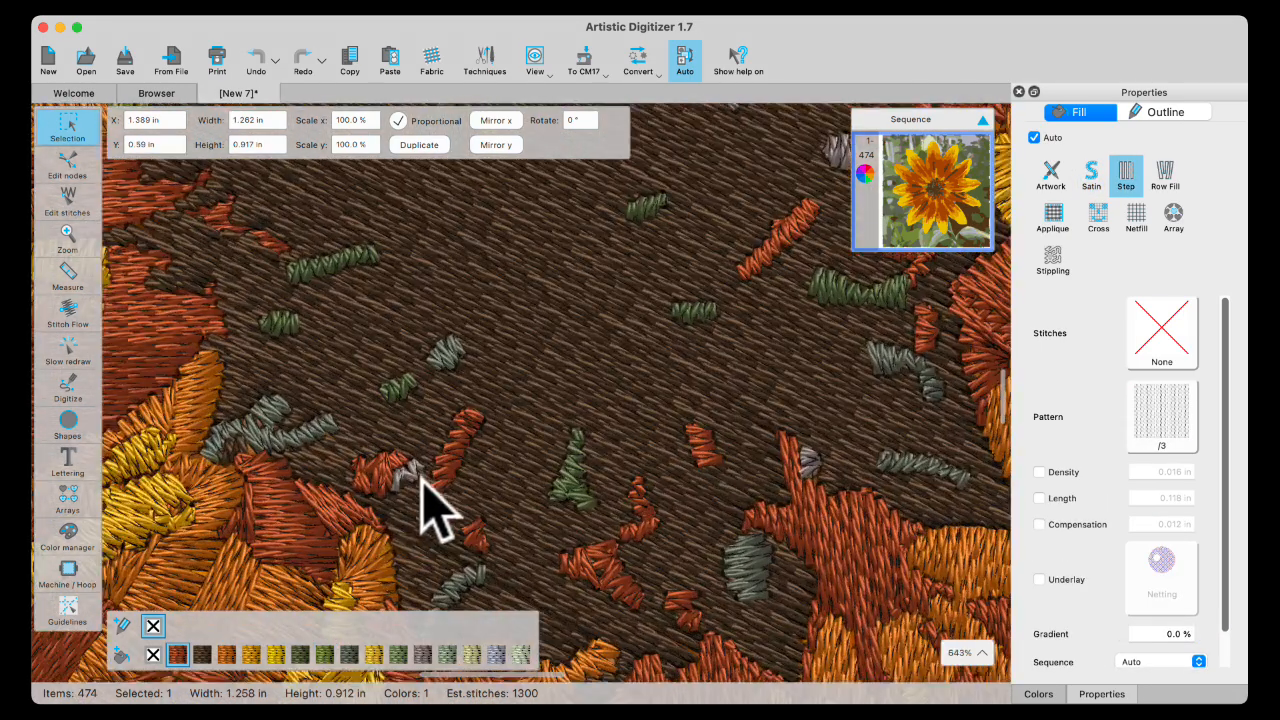
{"action": "left_click", "coordinate": [412, 479]}
{"action": "scroll", "coordinate": [412, 481], "scroll_direction": "down", "scroll_amount": 7}
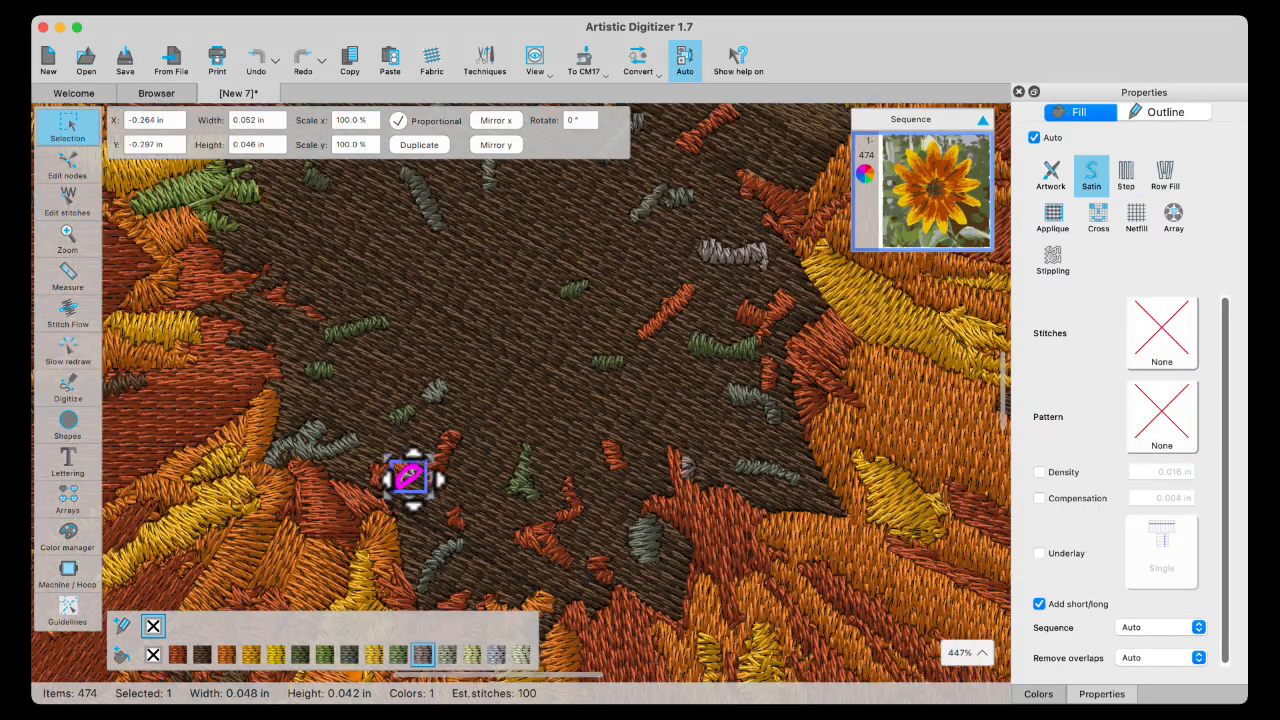
Step: Select all shapes of the traced flower and change their fill to Step
{"action": "scroll", "coordinate": [594, 410], "scroll_direction": "up", "scroll_amount": 8}
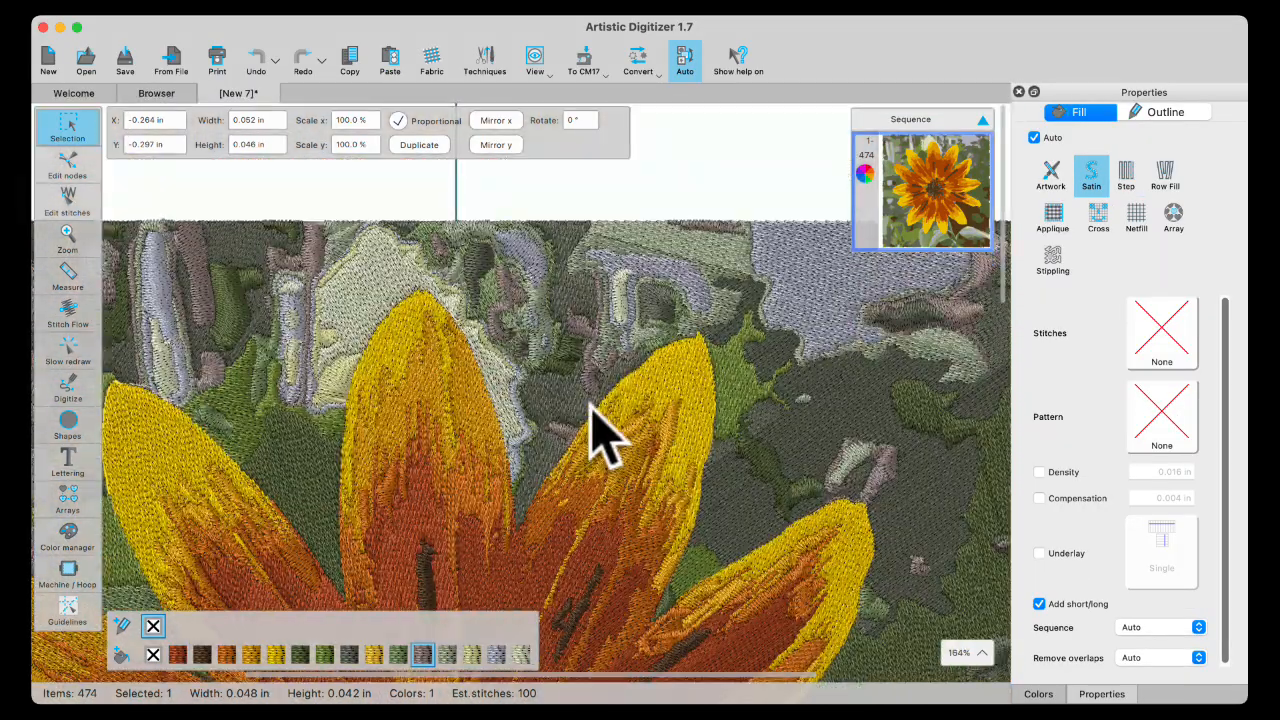
{"action": "scroll", "coordinate": [591, 405], "scroll_direction": "down", "scroll_amount": 3}
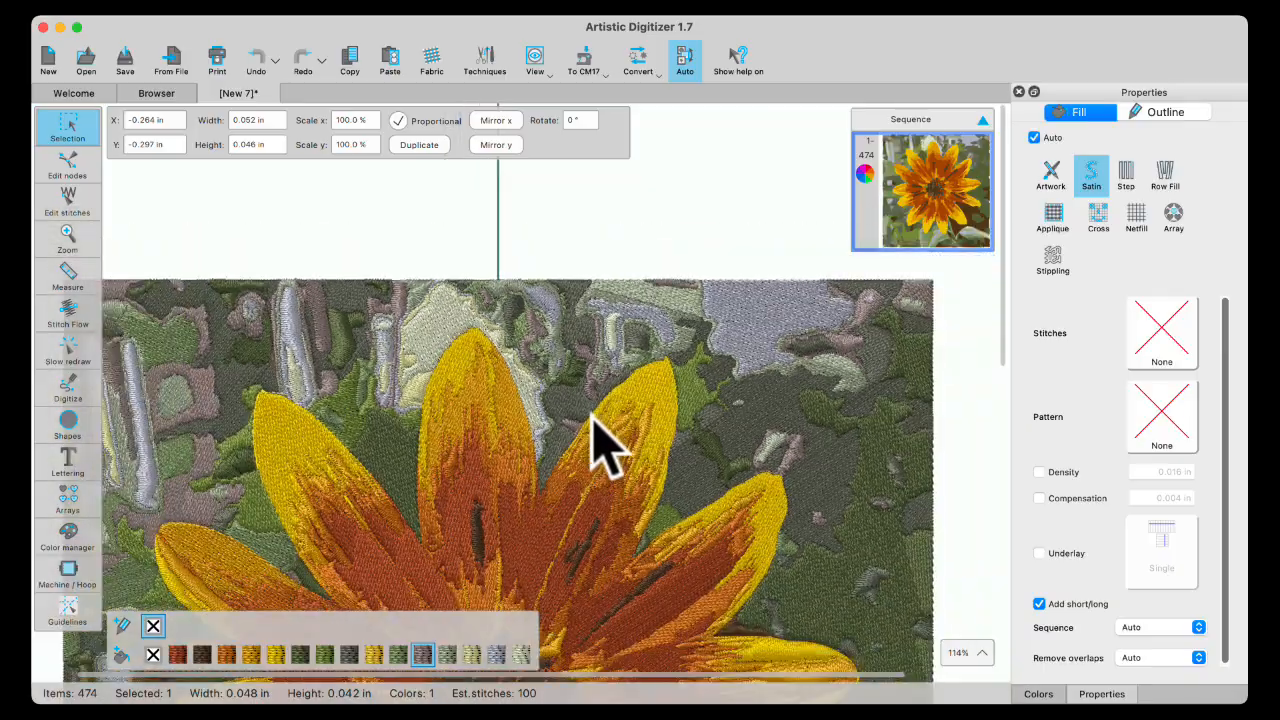
{"action": "scroll", "coordinate": [598, 440], "scroll_direction": "down", "scroll_amount": 5}
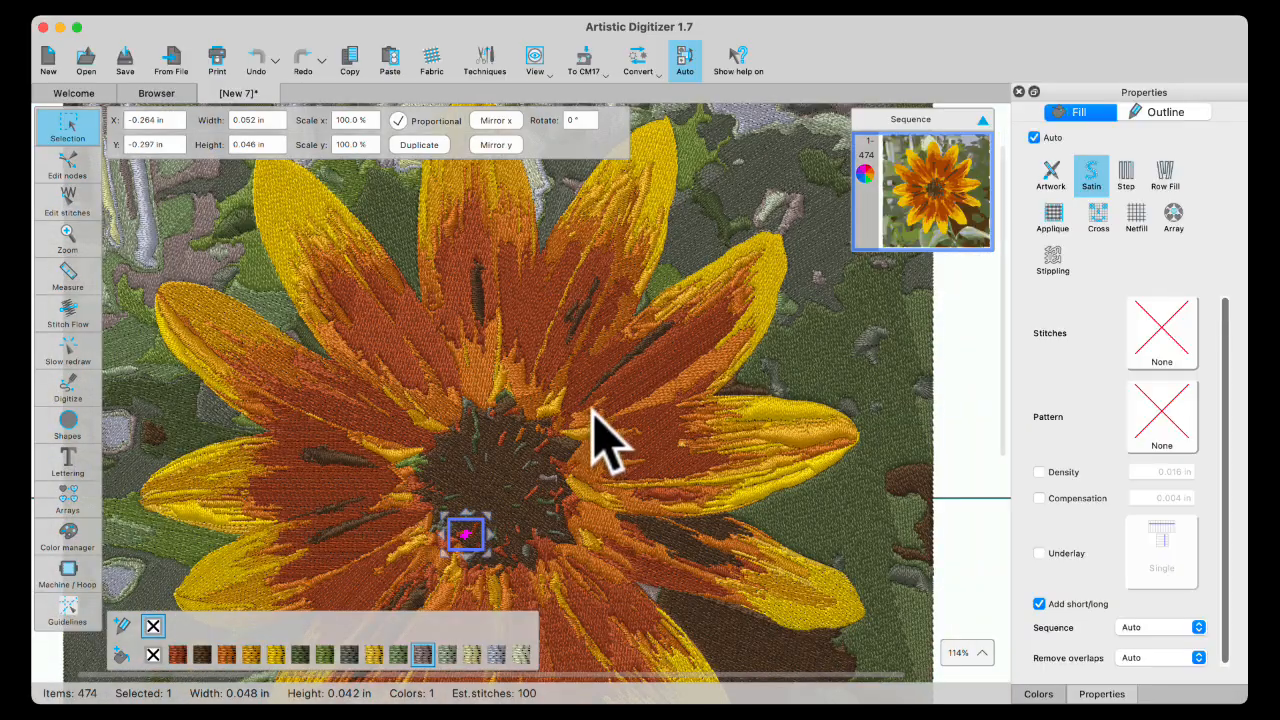
{"action": "scroll", "coordinate": [600, 435], "scroll_direction": "down", "scroll_amount": 4}
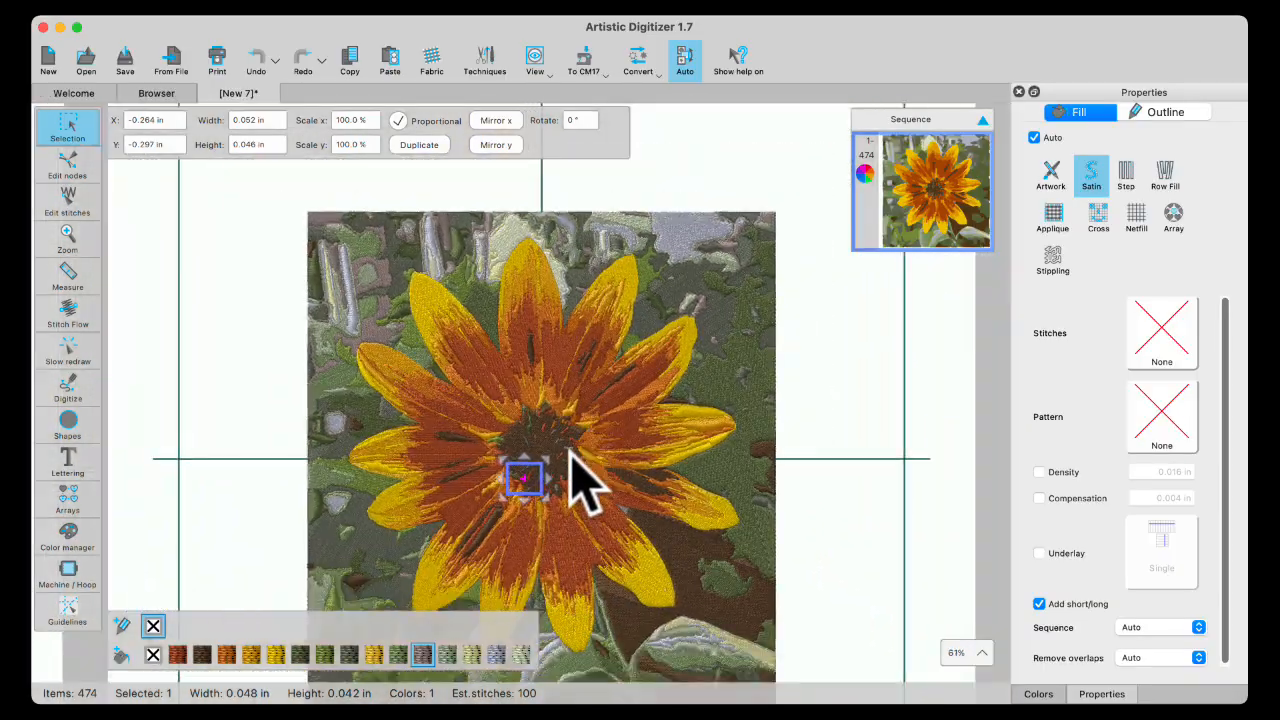
{"action": "scroll", "coordinate": [600, 486], "scroll_direction": "up", "scroll_amount": 1}
{"action": "scroll", "coordinate": [594, 458], "scroll_direction": "down", "scroll_amount": 4}
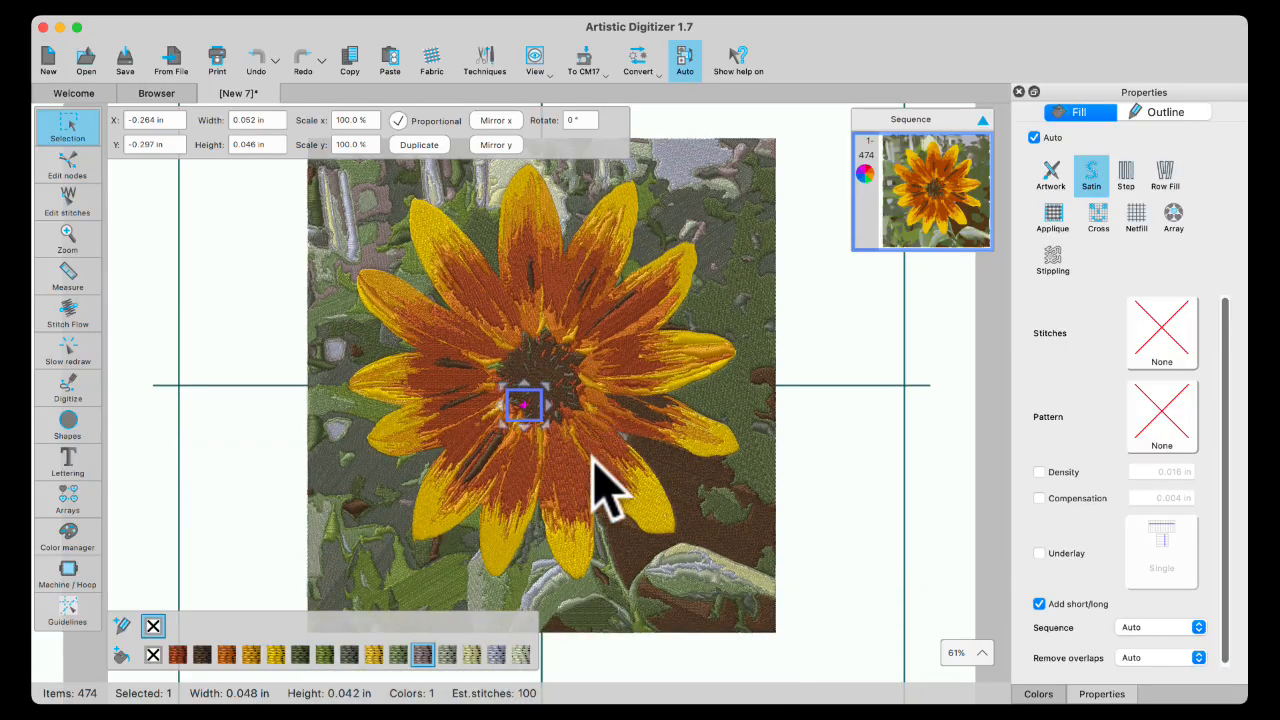
{"action": "left_click", "coordinate": [945, 195]}
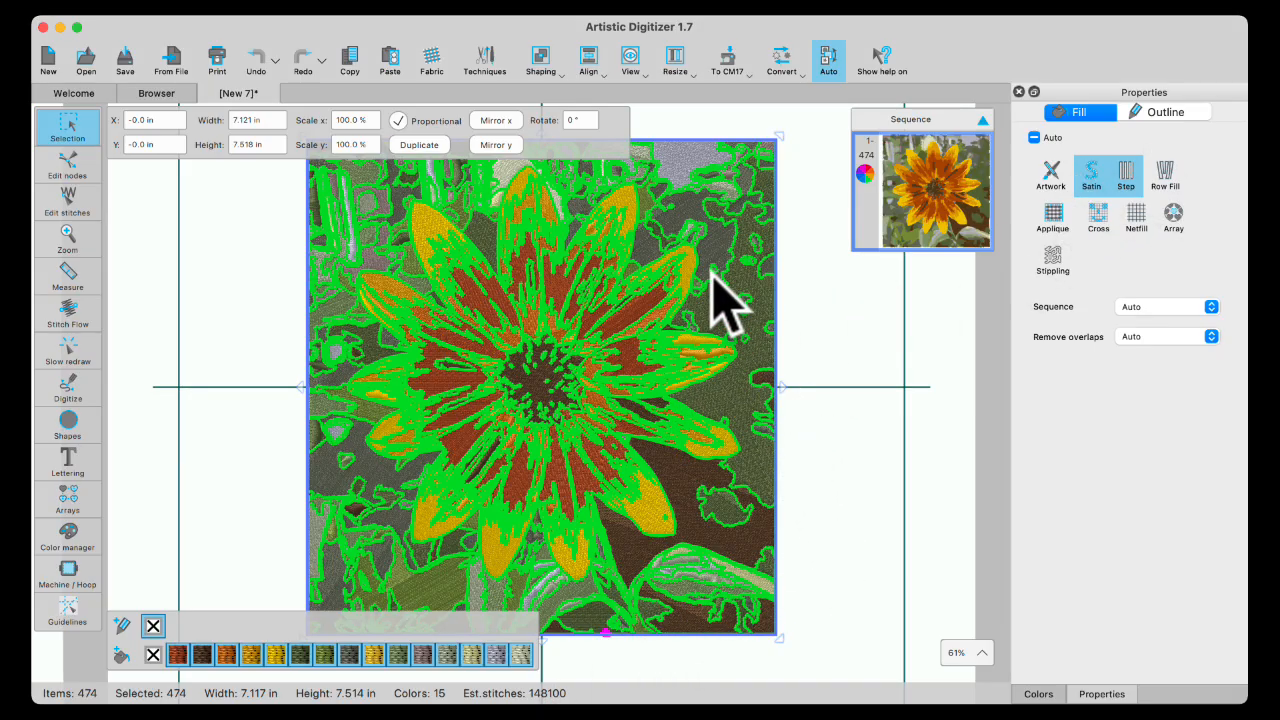
{"action": "left_click", "coordinate": [1126, 175]}
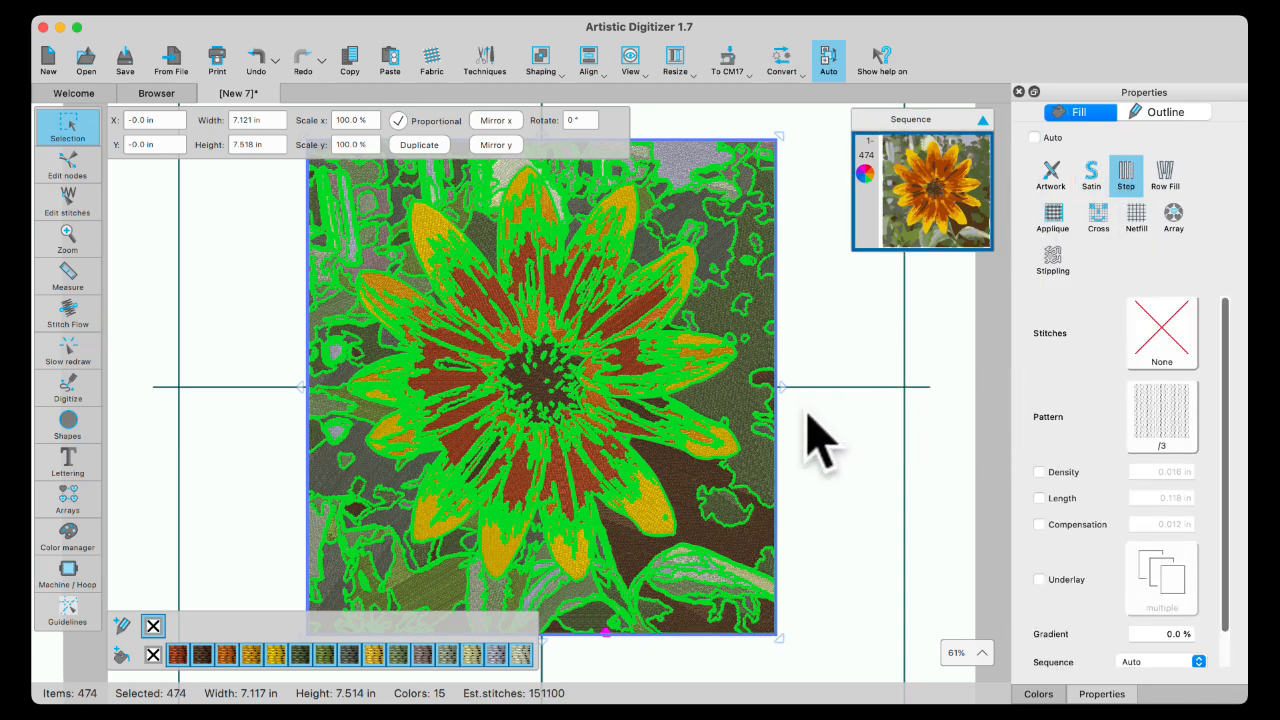
{"action": "left_click", "coordinate": [871, 330]}
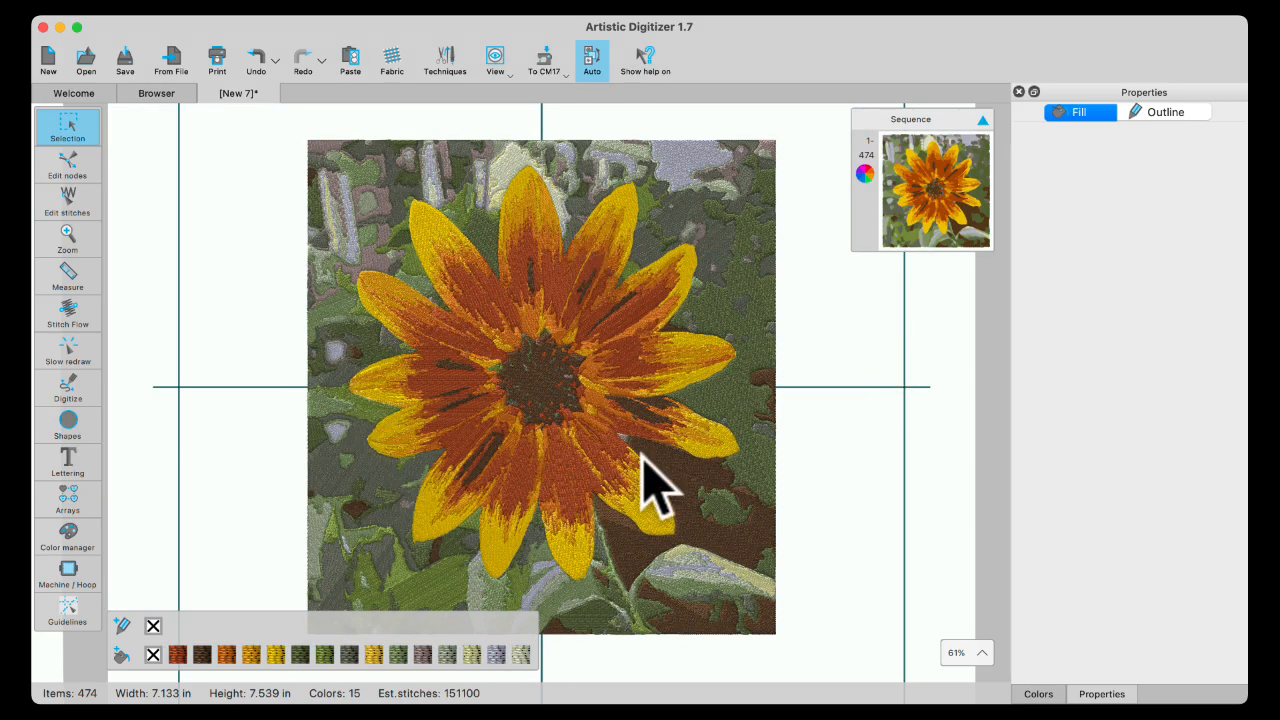
Step: Check the fill properties of the dark brown background area and the yellow tip of the upper-left petal
{"action": "scroll", "coordinate": [624, 478], "scroll_direction": "up", "scroll_amount": 3}
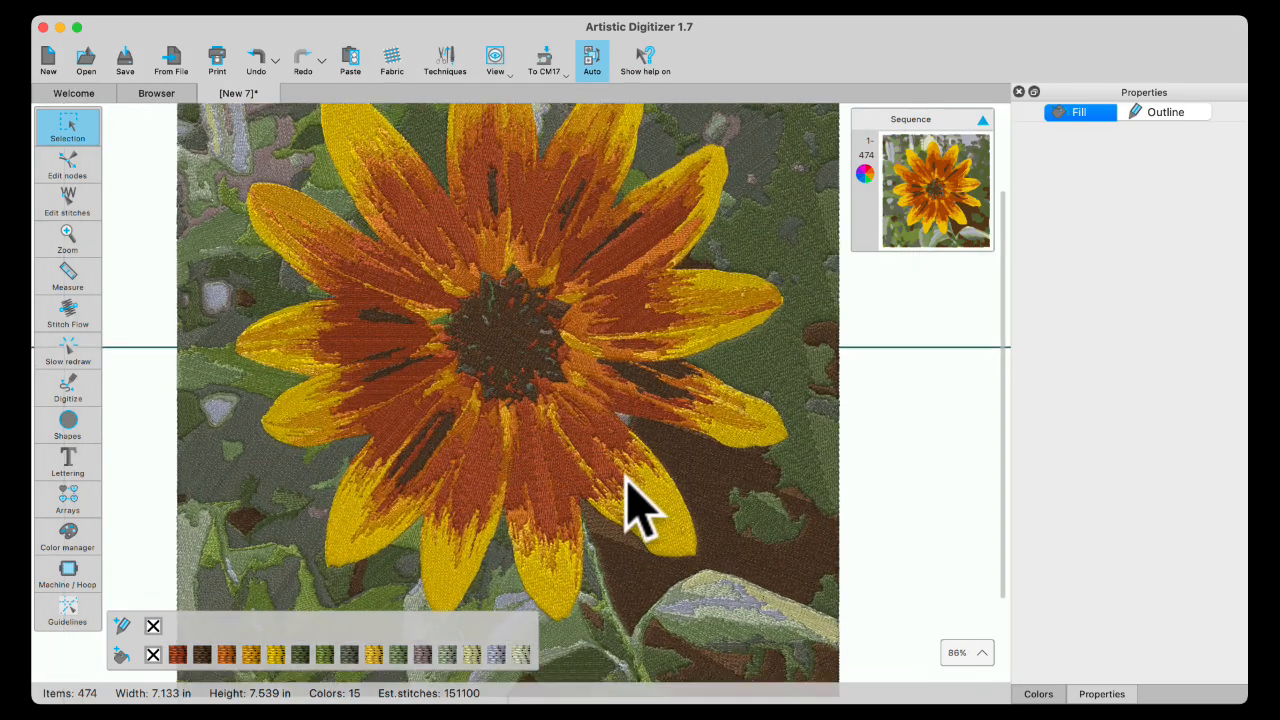
{"action": "scroll", "coordinate": [628, 482], "scroll_direction": "up", "scroll_amount": 1}
{"action": "left_click", "coordinate": [684, 455]}
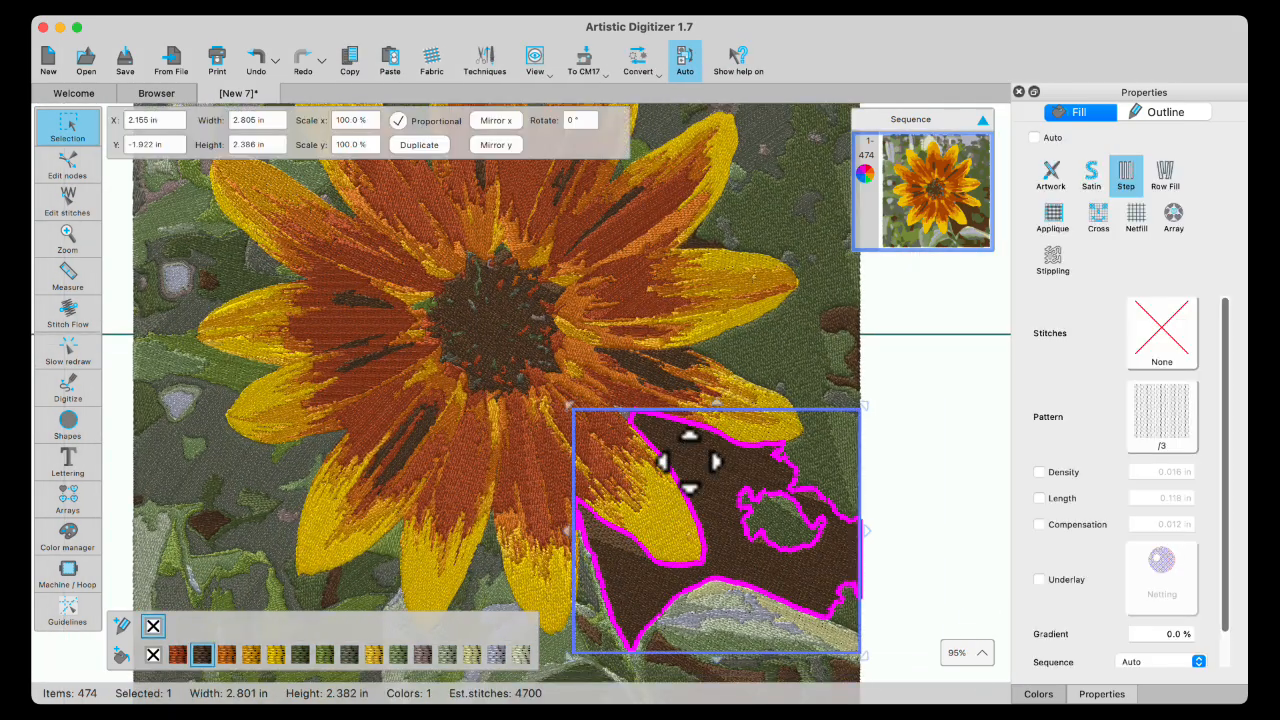
{"action": "scroll", "coordinate": [688, 460], "scroll_direction": "down", "scroll_amount": 3}
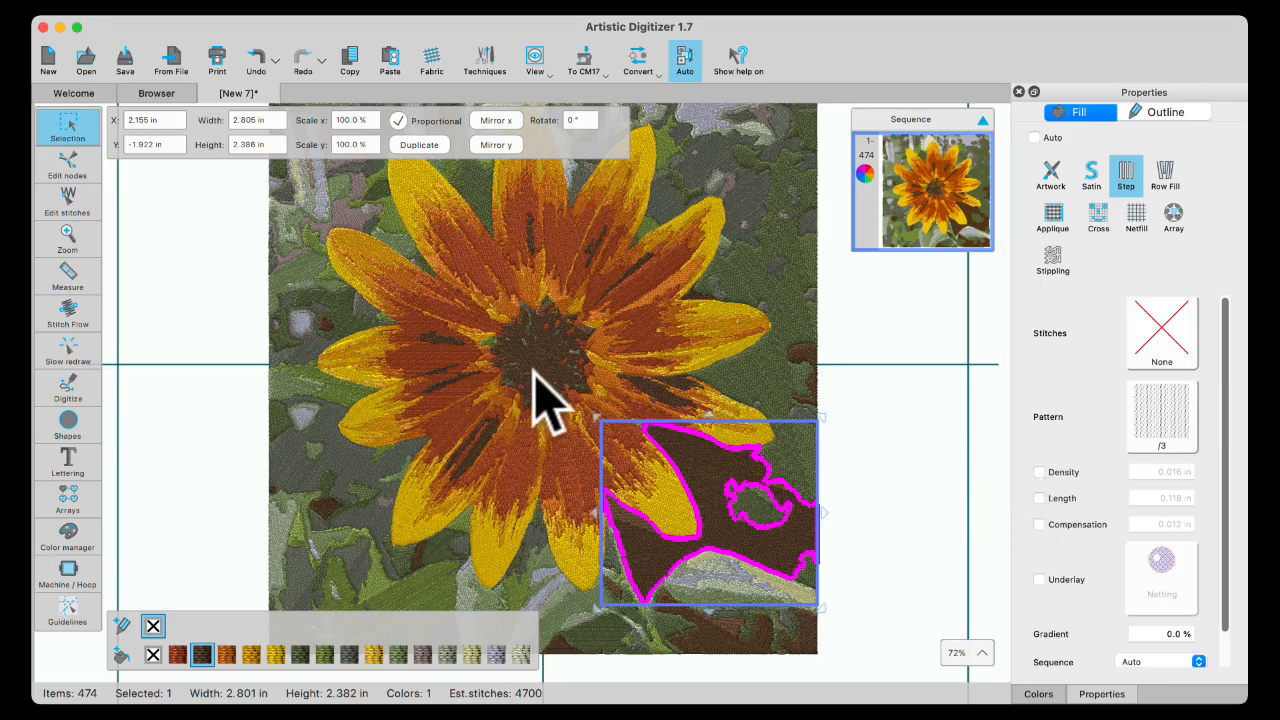
{"action": "scroll", "coordinate": [537, 390], "scroll_direction": "down", "scroll_amount": 2}
{"action": "left_click", "coordinate": [799, 381]}
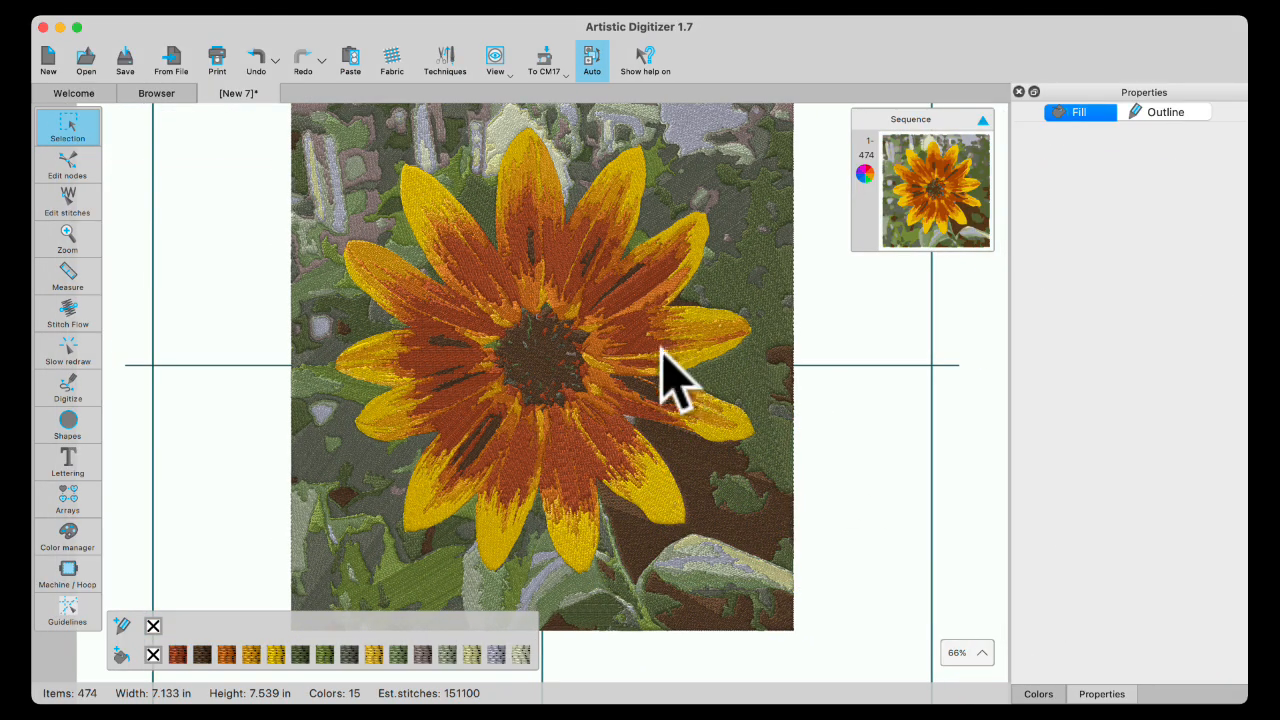
{"action": "left_click", "coordinate": [428, 189]}
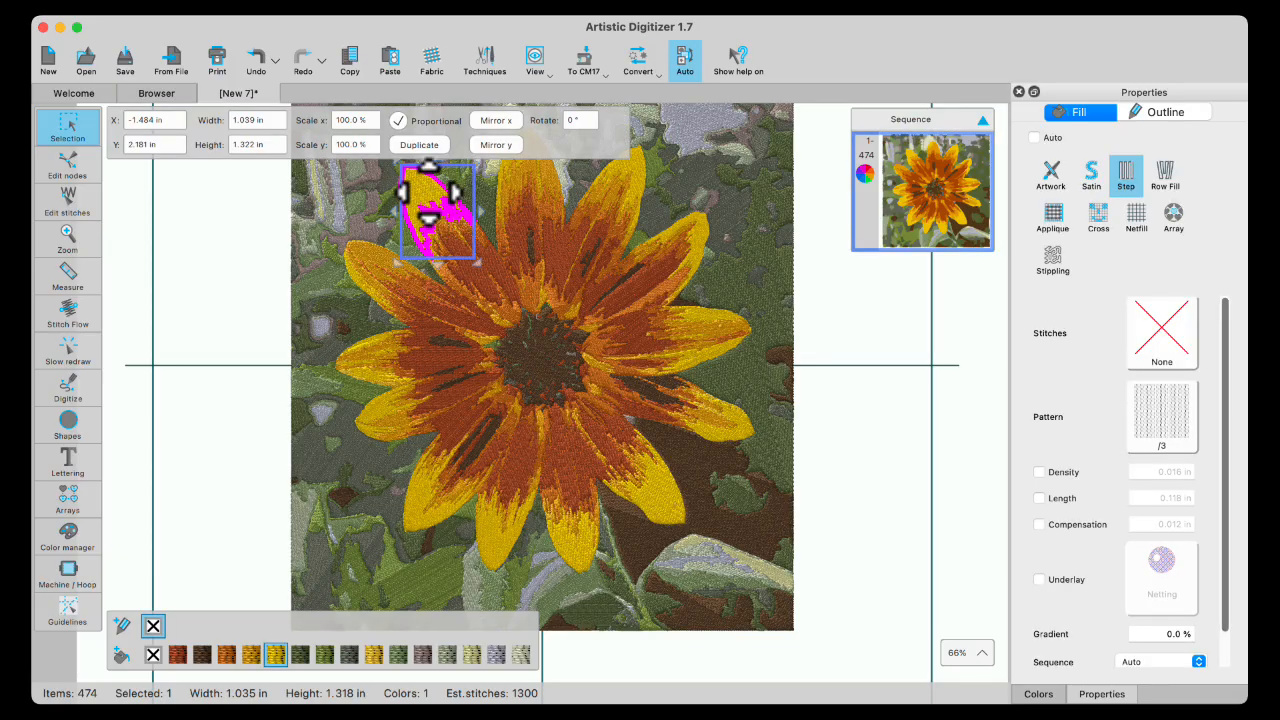
{"action": "scroll", "coordinate": [420, 198], "scroll_direction": "up", "scroll_amount": 5}
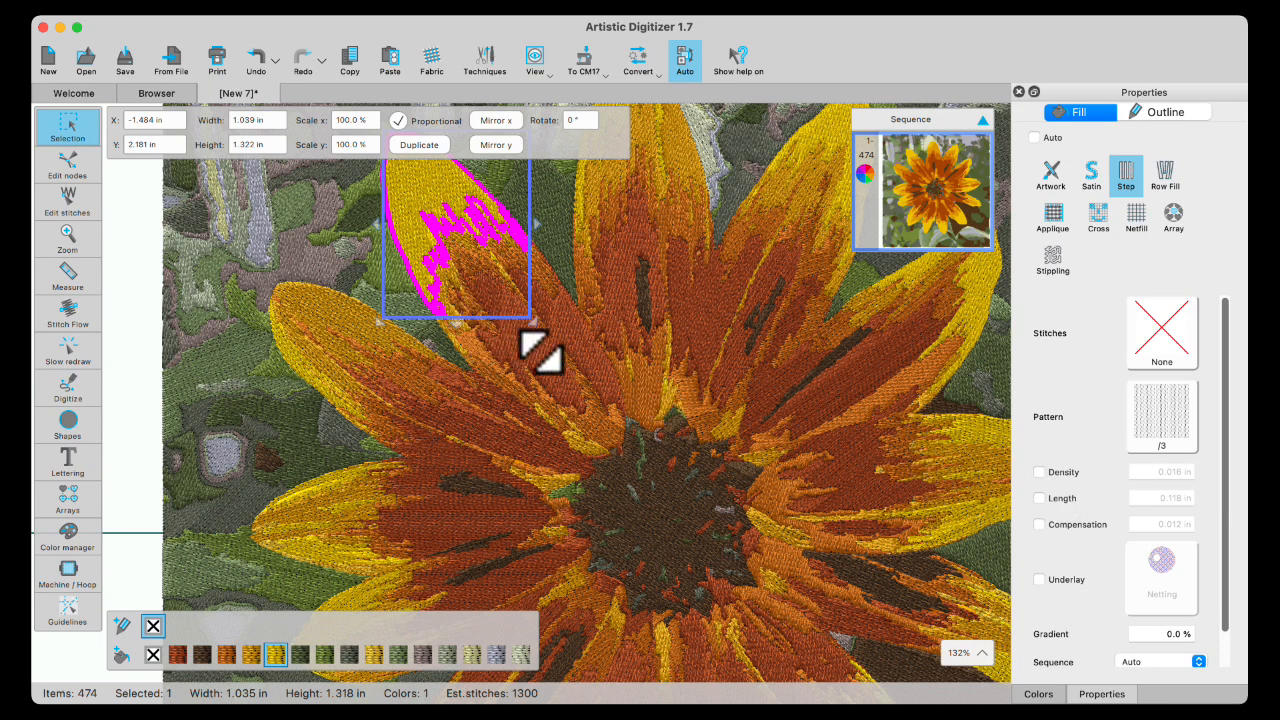
Step: Enable custom density for the dark red shape spanning two upper-left petals, trying 0.216 in and 0.016 in
{"action": "left_click", "coordinate": [541, 357]}
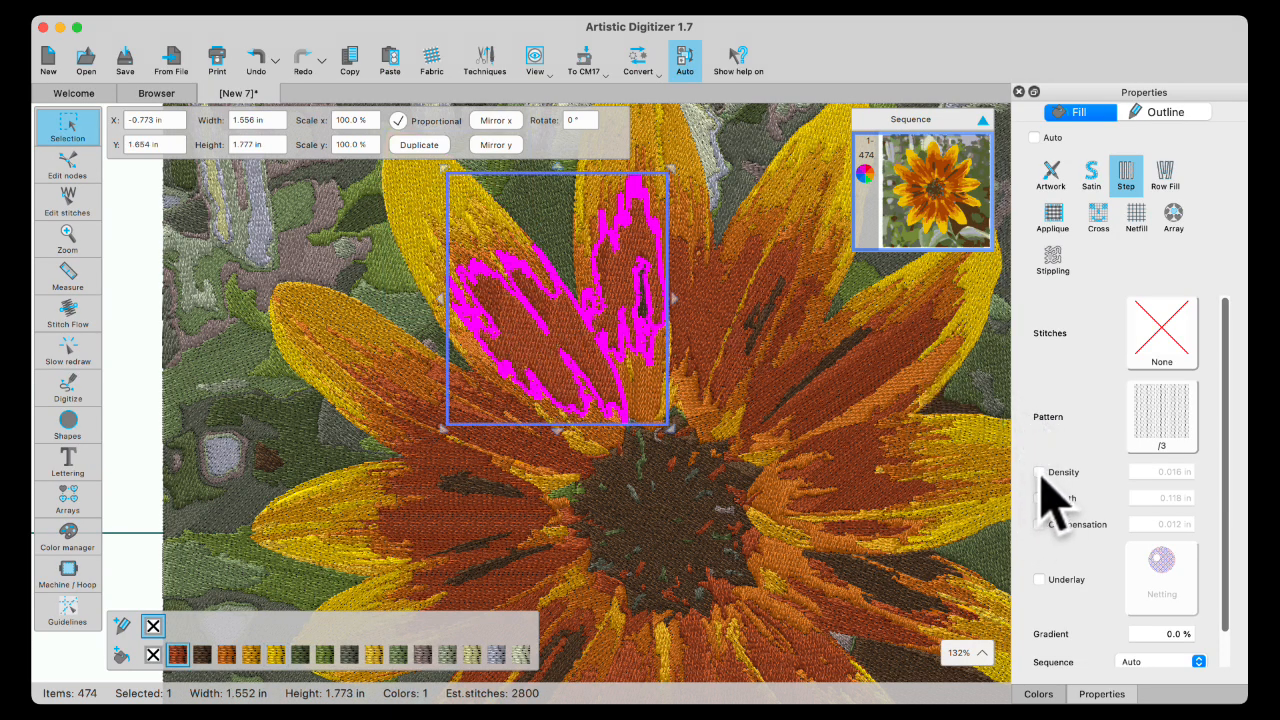
{"action": "left_click", "coordinate": [1039, 472]}
{"action": "key", "text": "Return"}
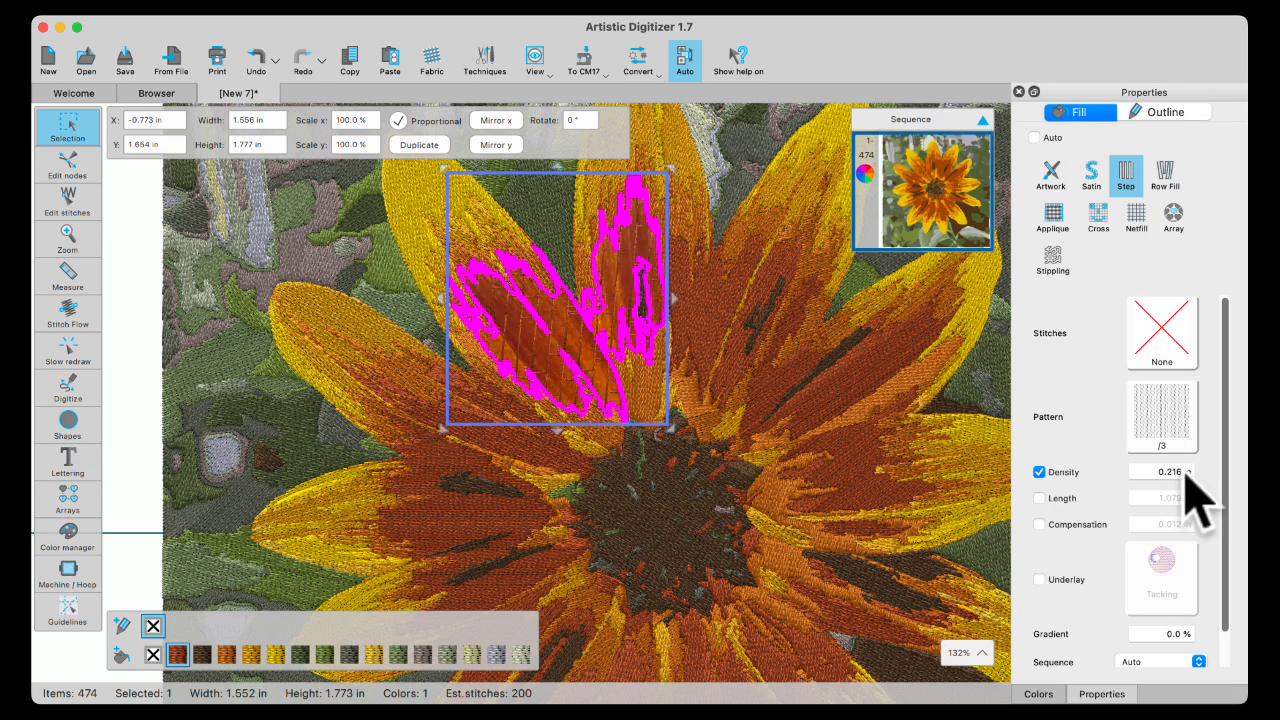
{"action": "key", "text": "Return"}
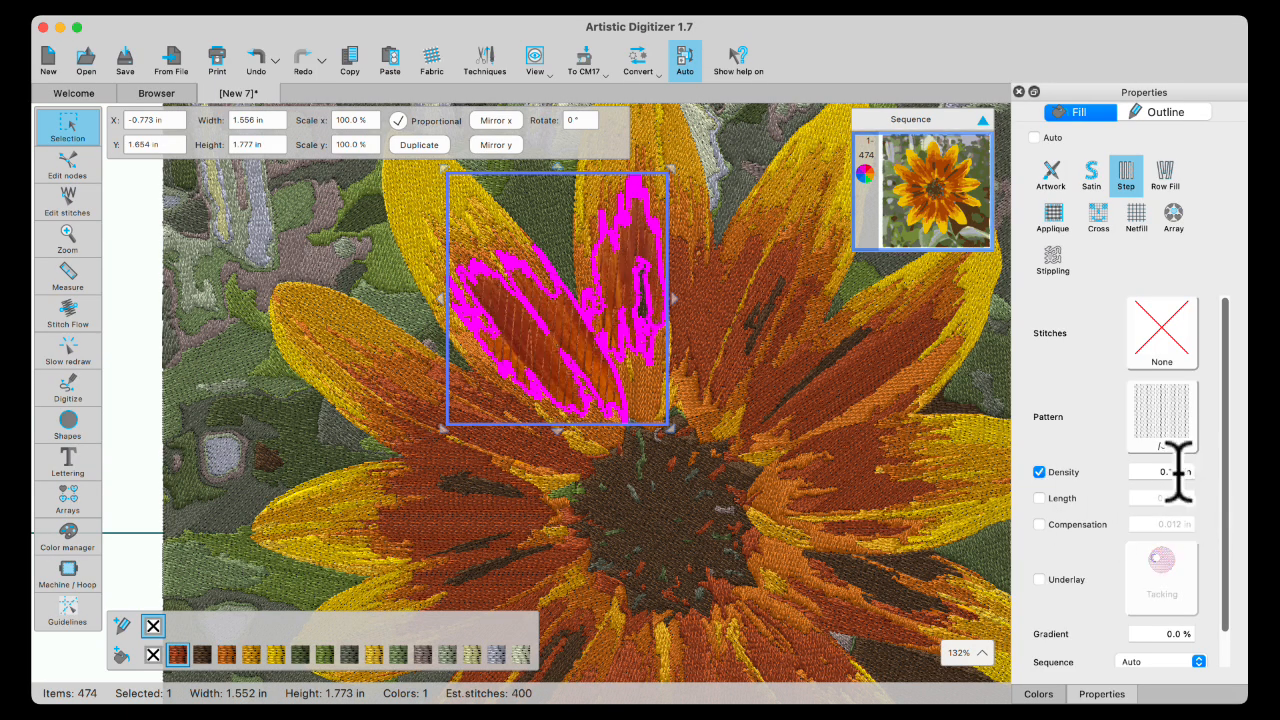
{"action": "key", "text": "Return"}
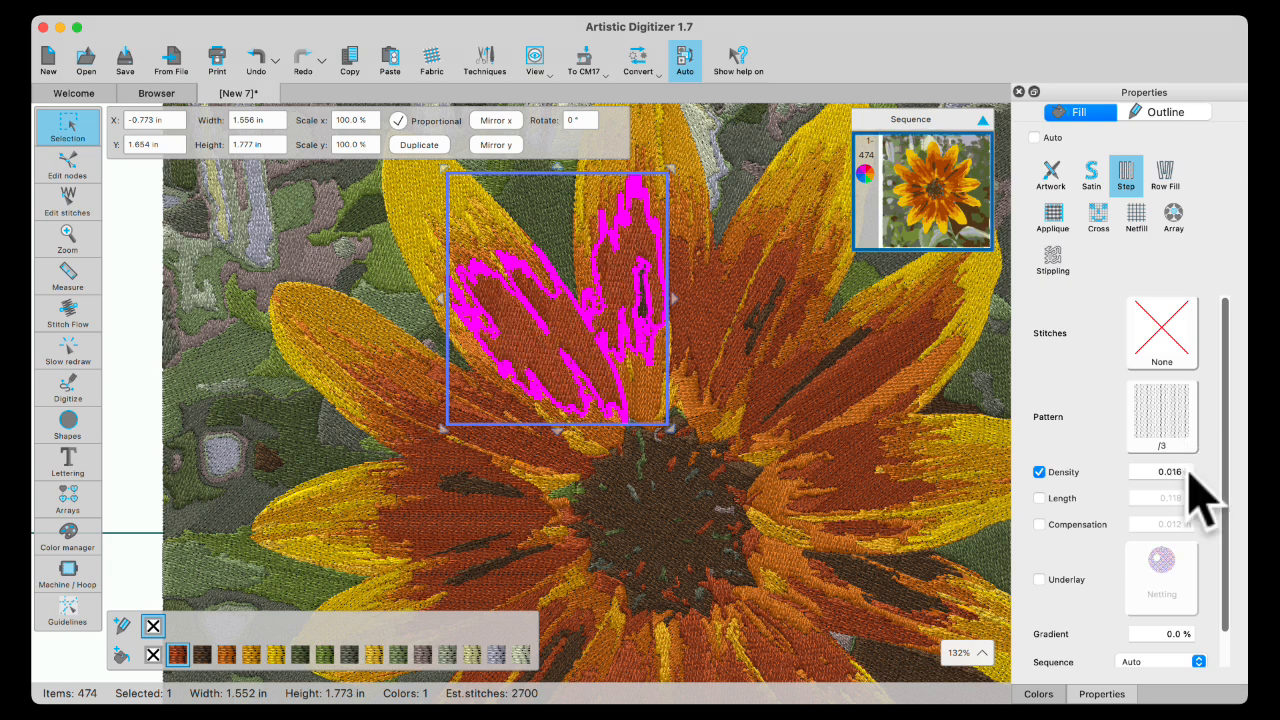
Step: Set the dark red petal shape's density to 0.030 in and check its stitching up close
{"action": "left_click", "coordinate": [1153, 470]}
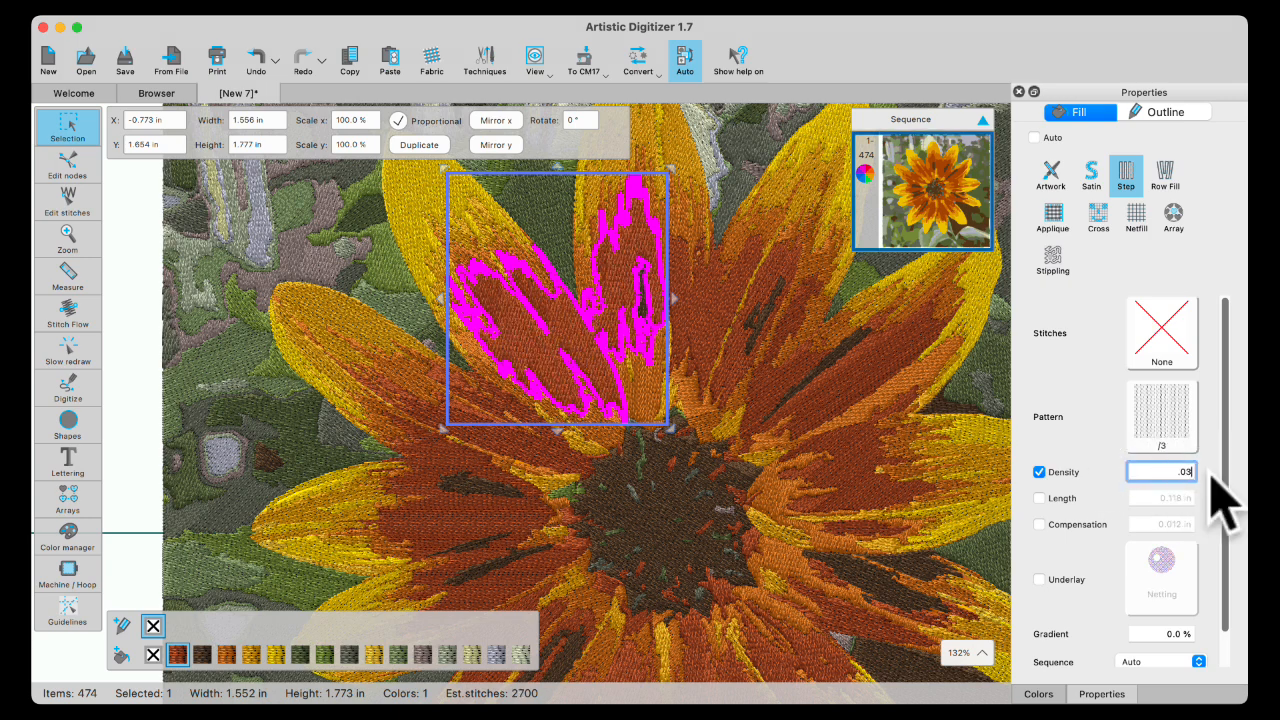
{"action": "key", "text": "Return"}
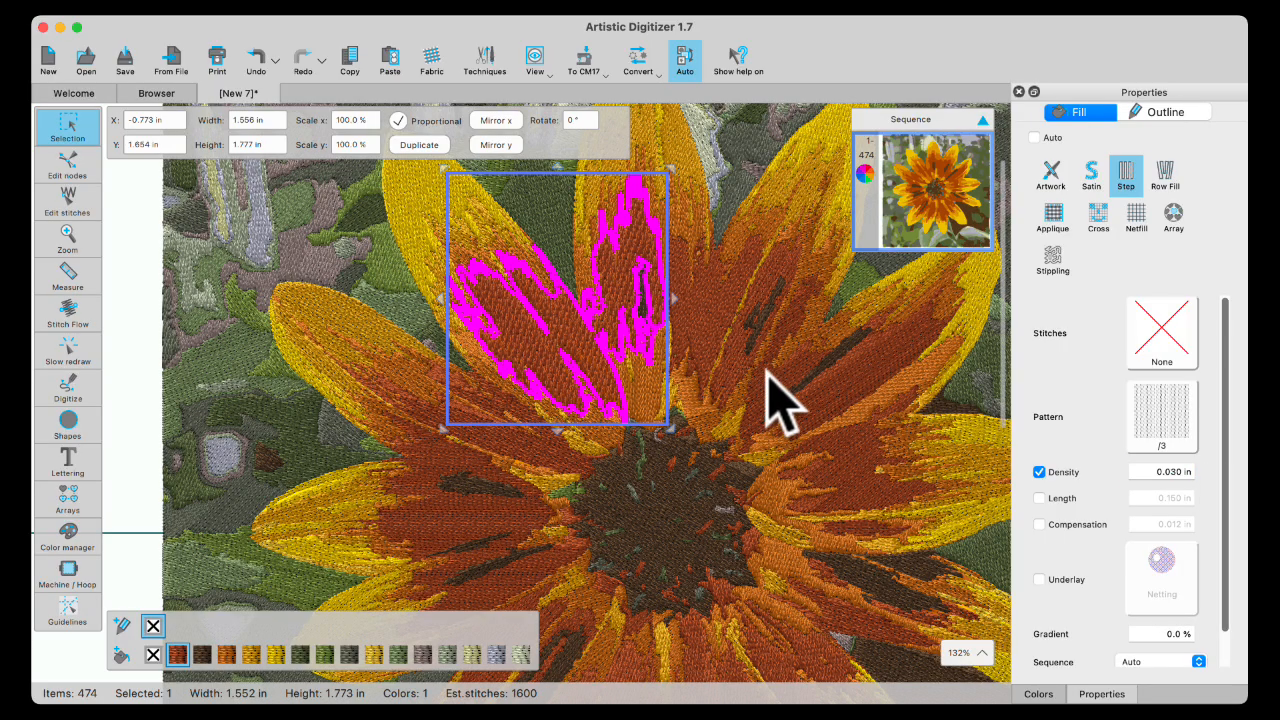
{"action": "scroll", "coordinate": [555, 345], "scroll_direction": "up", "scroll_amount": 5}
{"action": "scroll", "coordinate": [550, 345], "scroll_direction": "up", "scroll_amount": 12}
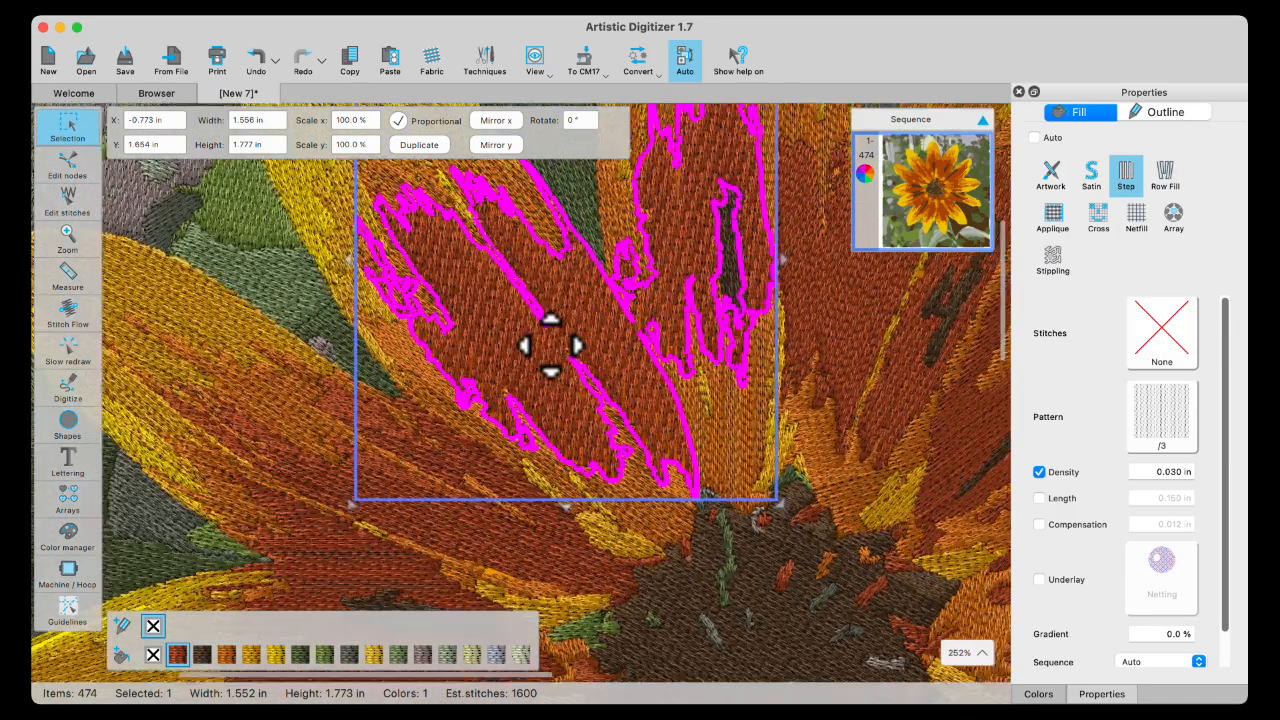
{"action": "scroll", "coordinate": [538, 338], "scroll_direction": "down", "scroll_amount": 10}
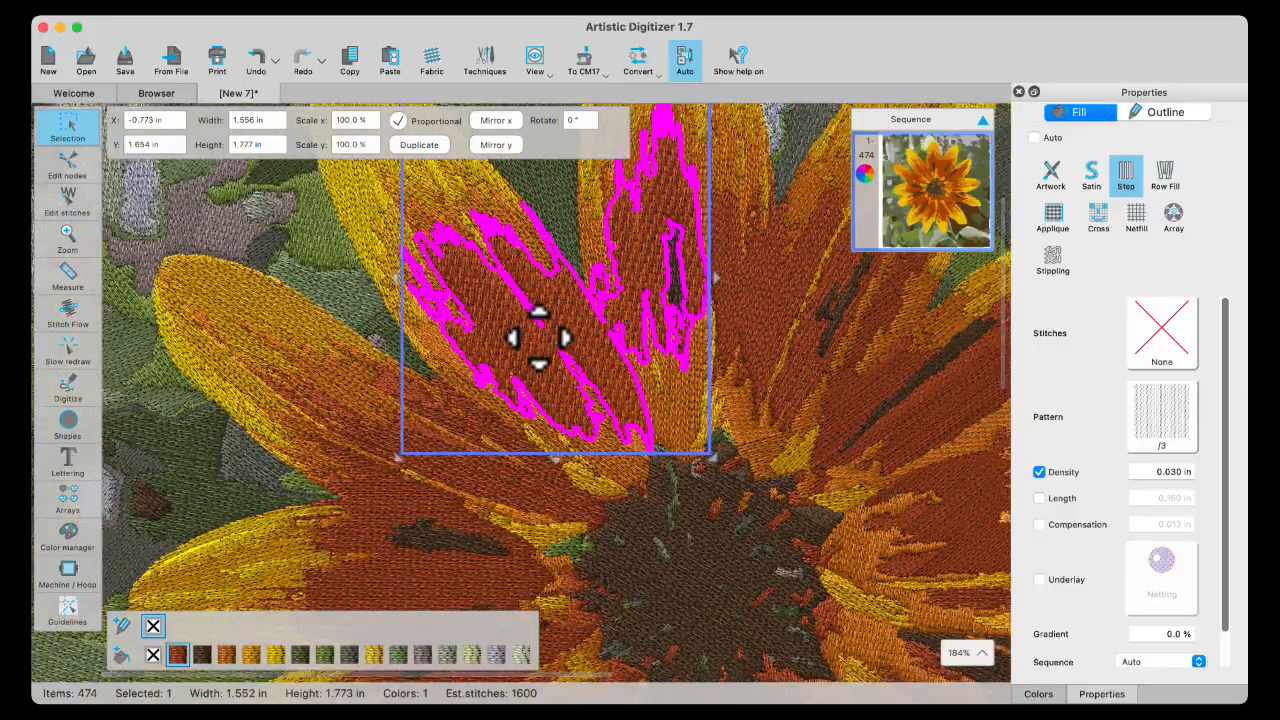
Step: Turn off automatic stitch generation and set Remove overlaps to Never for the dark red petal shape
{"action": "left_click", "coordinate": [686, 58]}
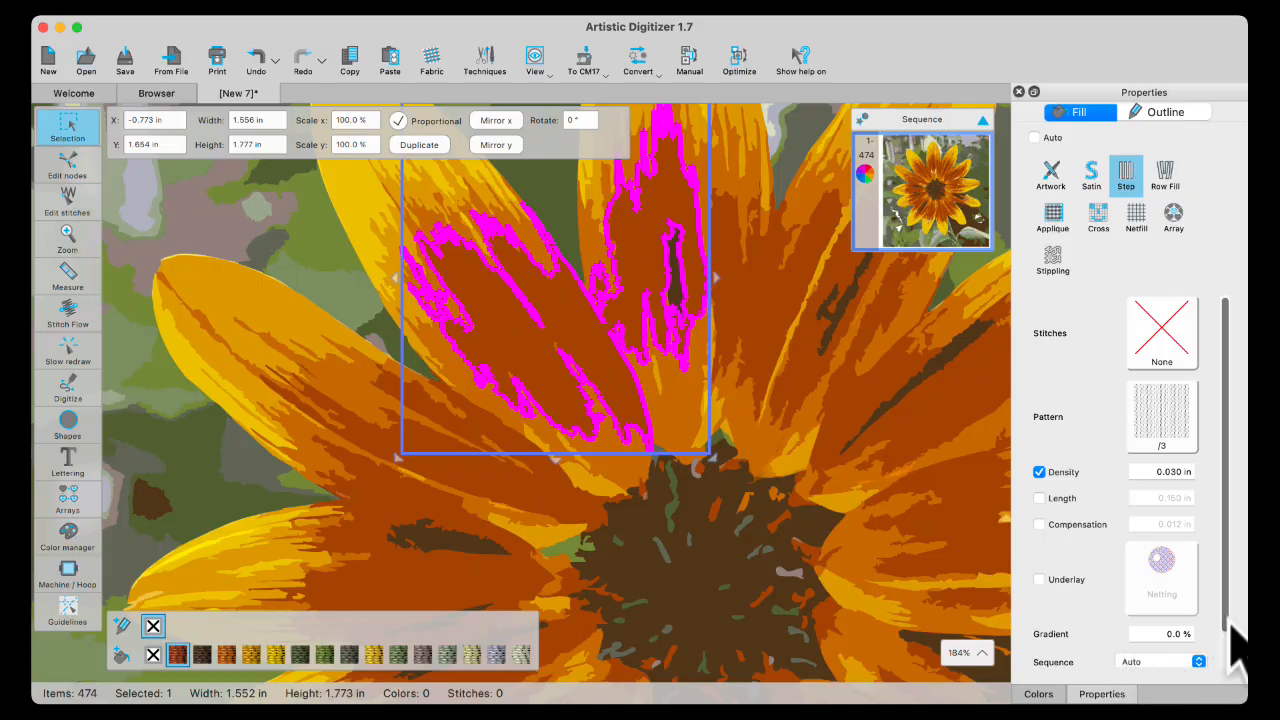
{"action": "left_click_drag", "start_coordinate": [1227, 622], "coordinate": [1227, 662]}
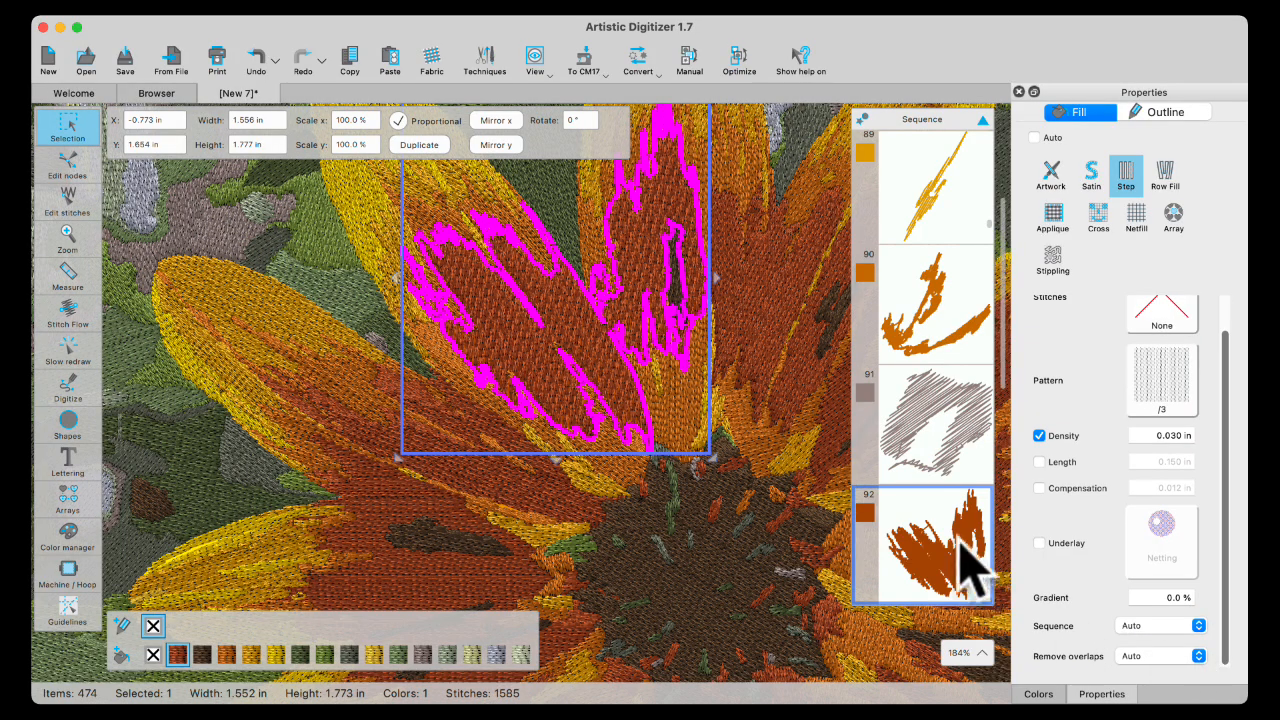
{"action": "left_click", "coordinate": [1200, 656]}
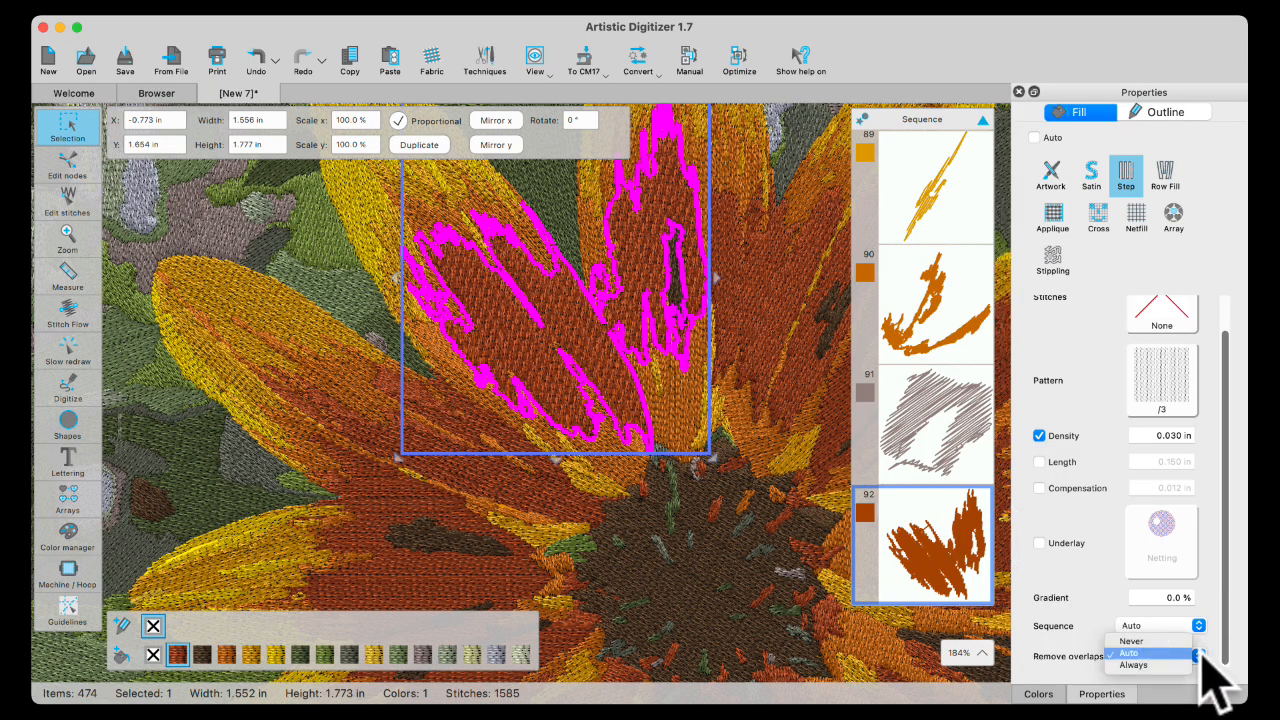
{"action": "left_click", "coordinate": [1130, 642]}
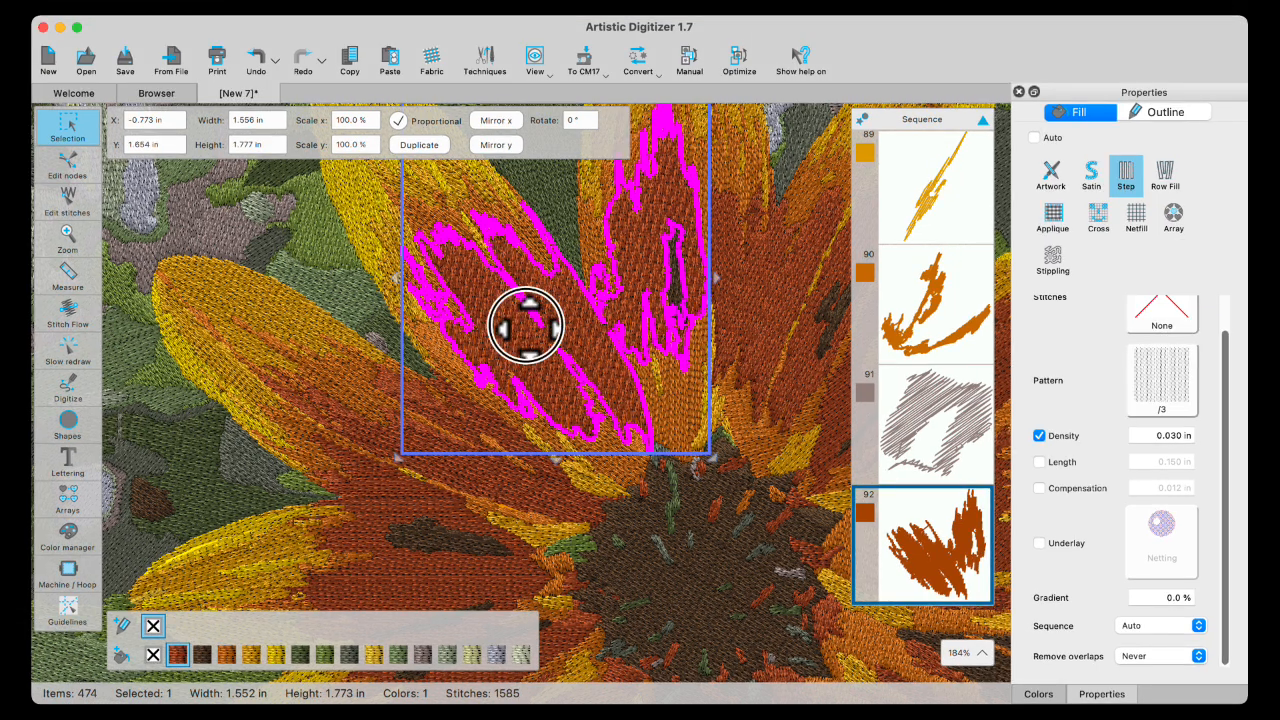
Step: Move the dark red shape down off its petals to see what lies beneath, and undo the change
{"action": "left_click_drag", "start_coordinate": [526, 325], "coordinate": [514, 549]}
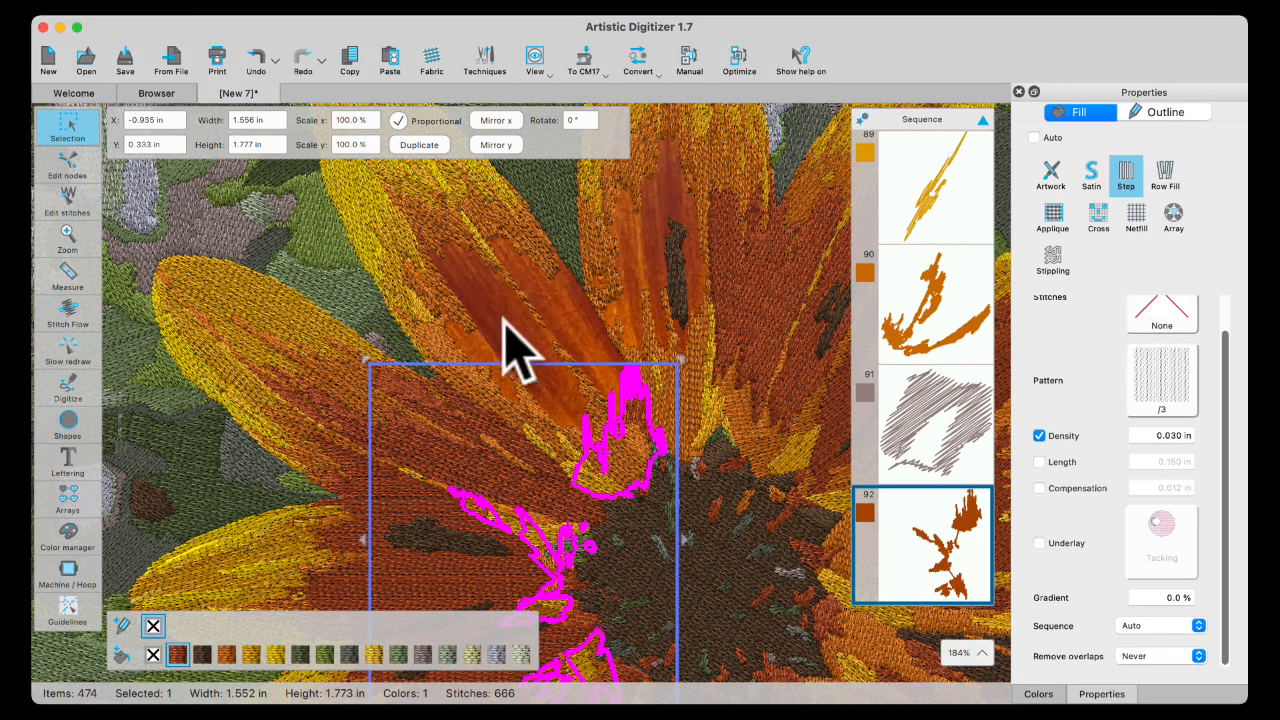
{"action": "left_click", "coordinate": [549, 549]}
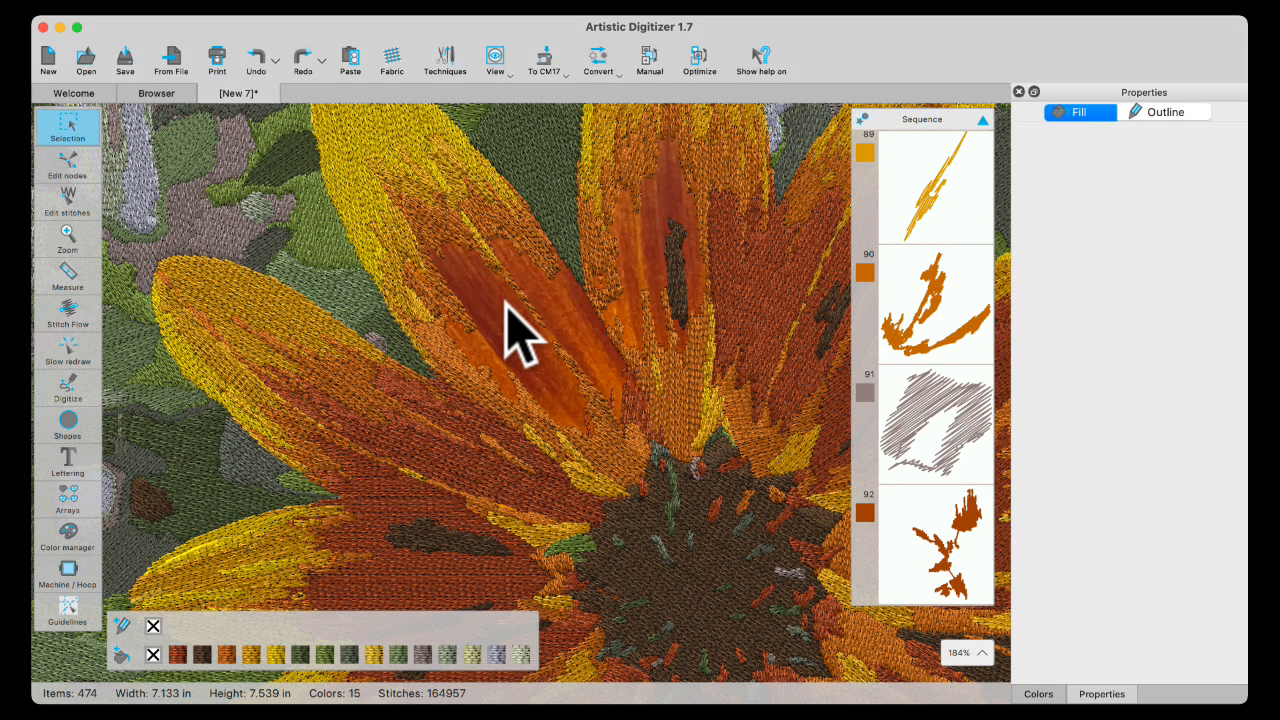
{"action": "left_click", "coordinate": [257, 55]}
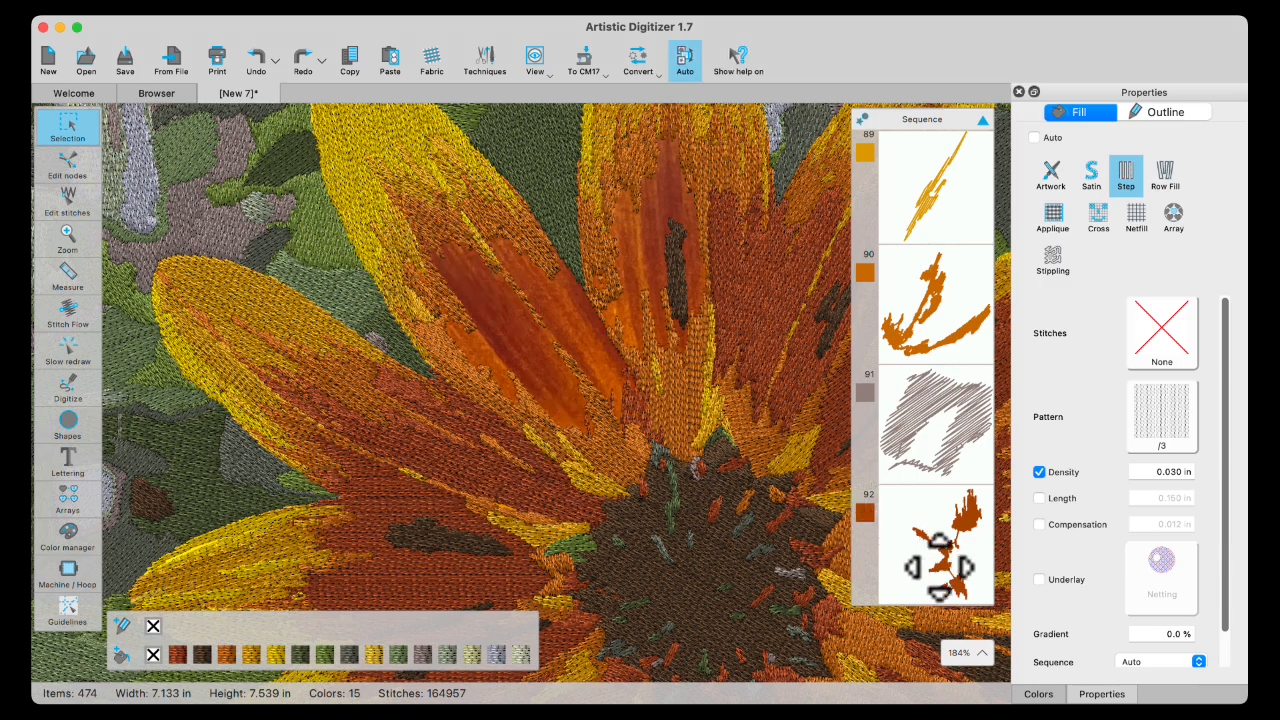
{"action": "left_click", "coordinate": [597, 433]}
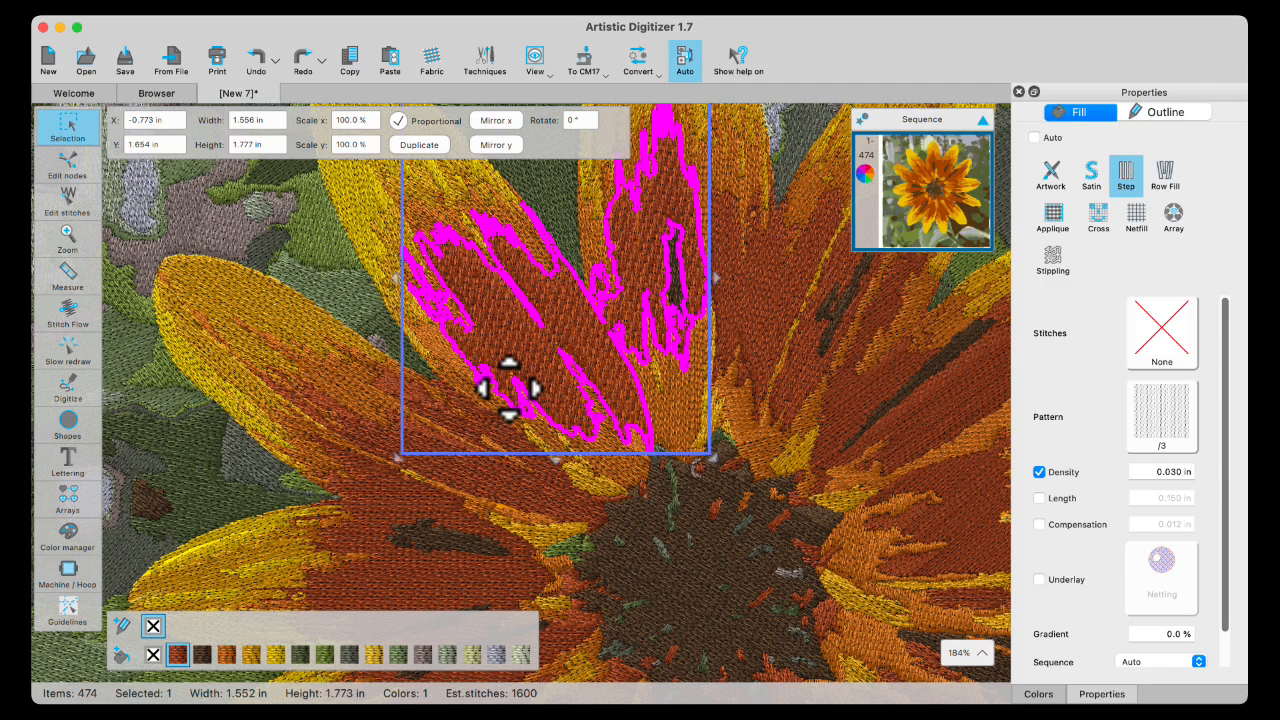
Step: Select the green background shape beside the upper-left petal, followed by that petal's yellow tip
{"action": "left_click", "coordinate": [229, 229]}
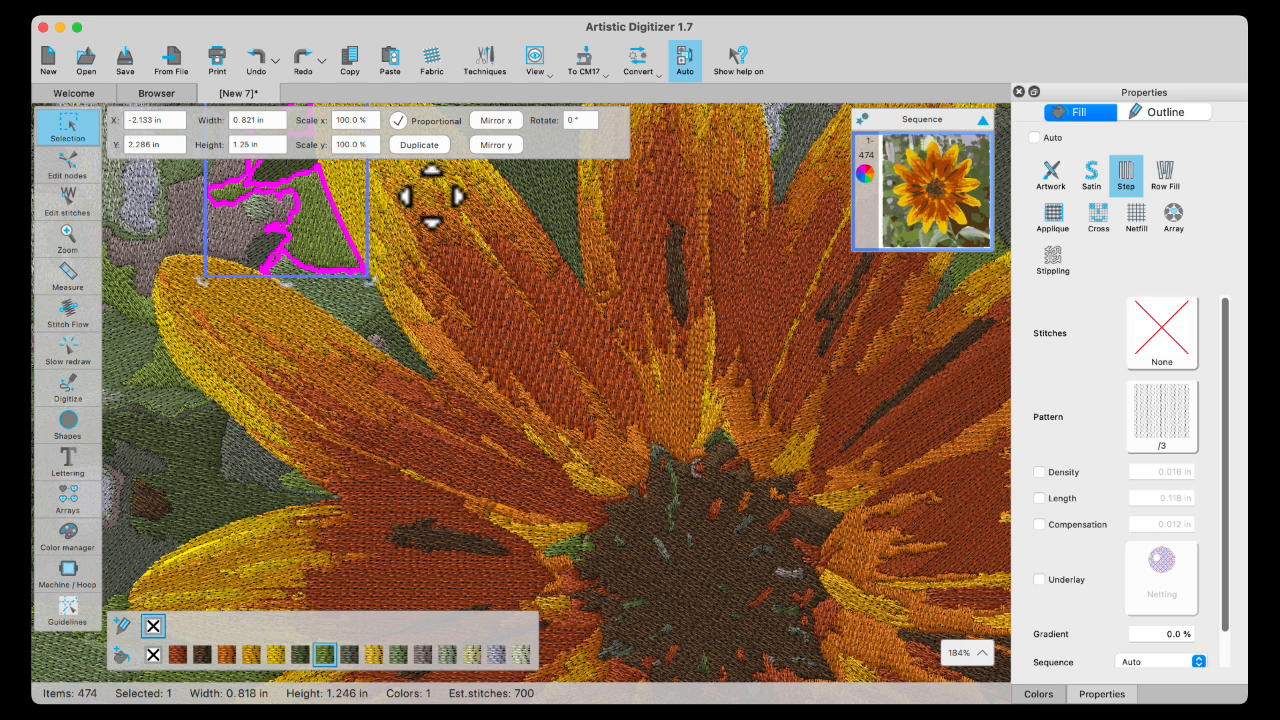
{"action": "scroll", "coordinate": [427, 200], "scroll_direction": "up", "scroll_amount": 4}
{"action": "left_click", "coordinate": [390, 208]}
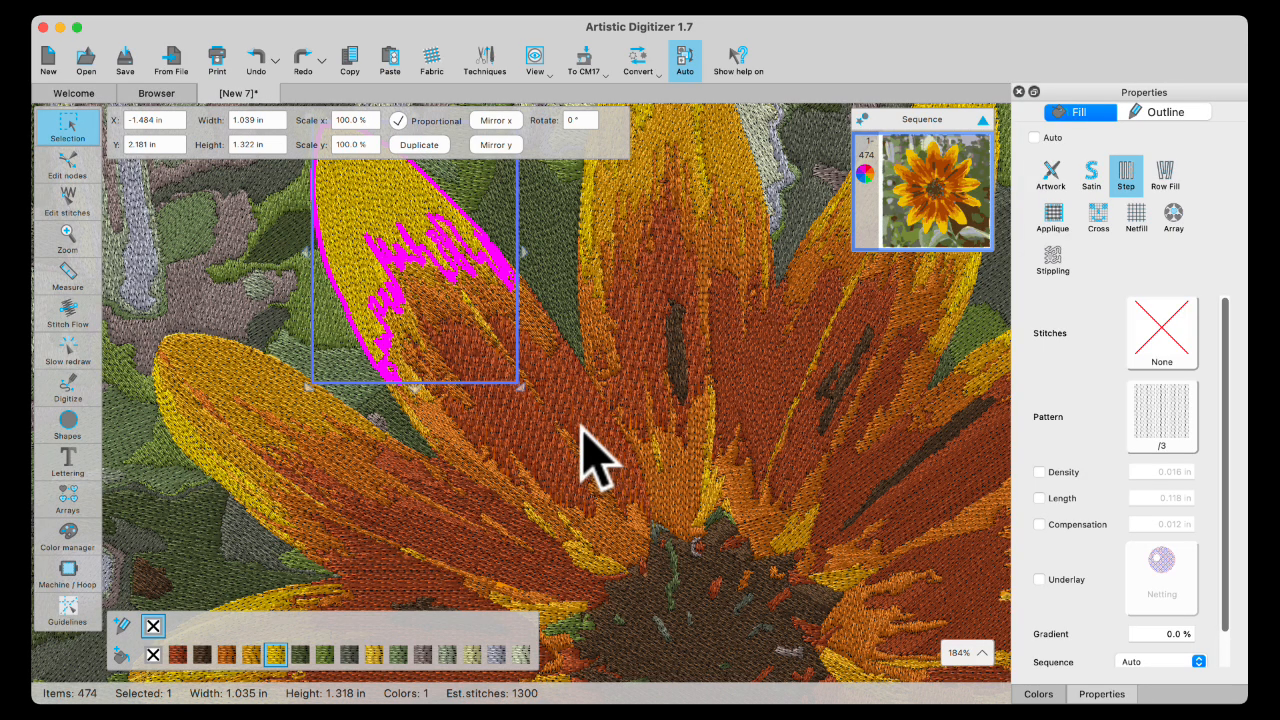
Step: Delete two small stray shapes at the upper edge of the brown flower center
{"action": "scroll", "coordinate": [581, 426], "scroll_direction": "down", "scroll_amount": 6}
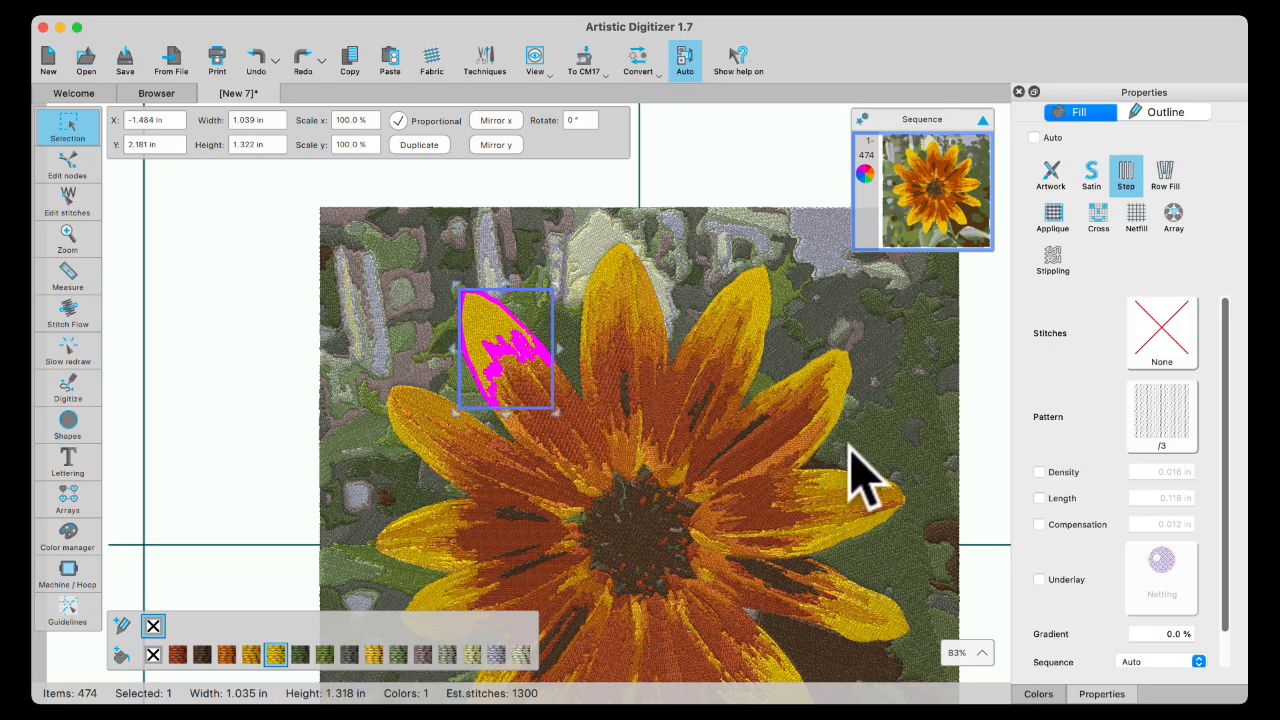
{"action": "scroll", "coordinate": [622, 530], "scroll_direction": "up", "scroll_amount": 5}
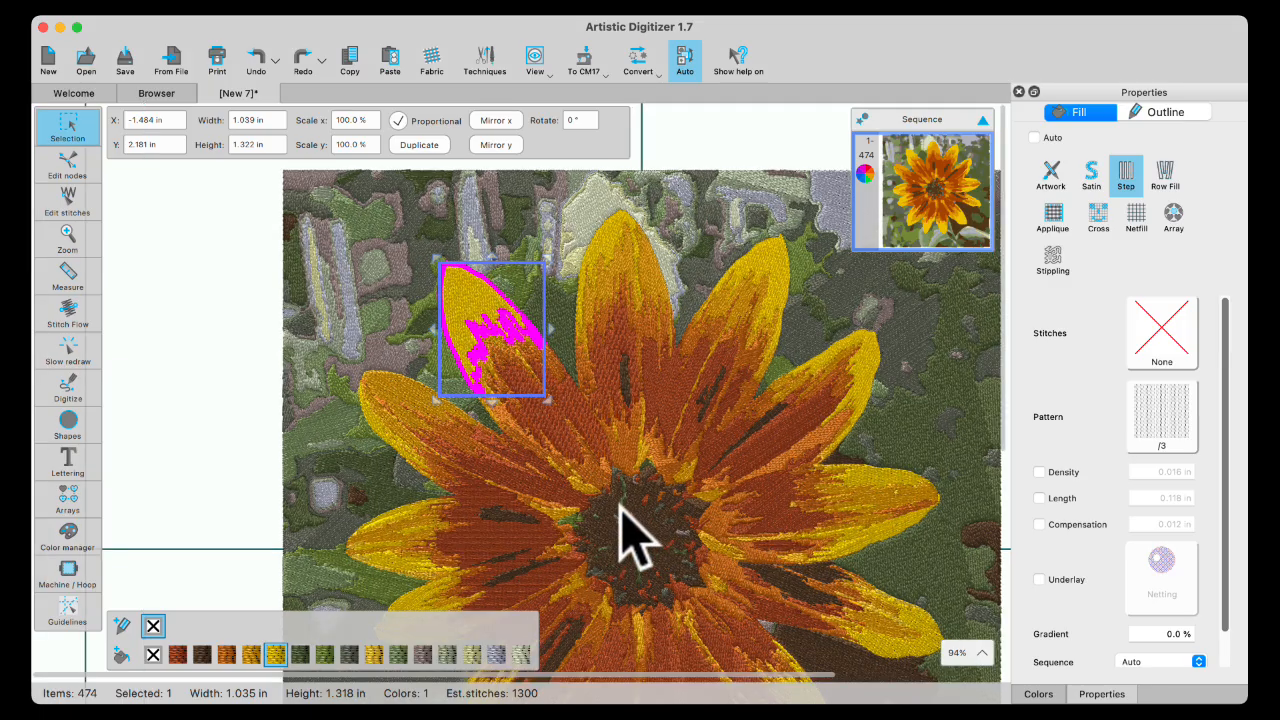
{"action": "scroll", "coordinate": [622, 505], "scroll_direction": "up", "scroll_amount": 4}
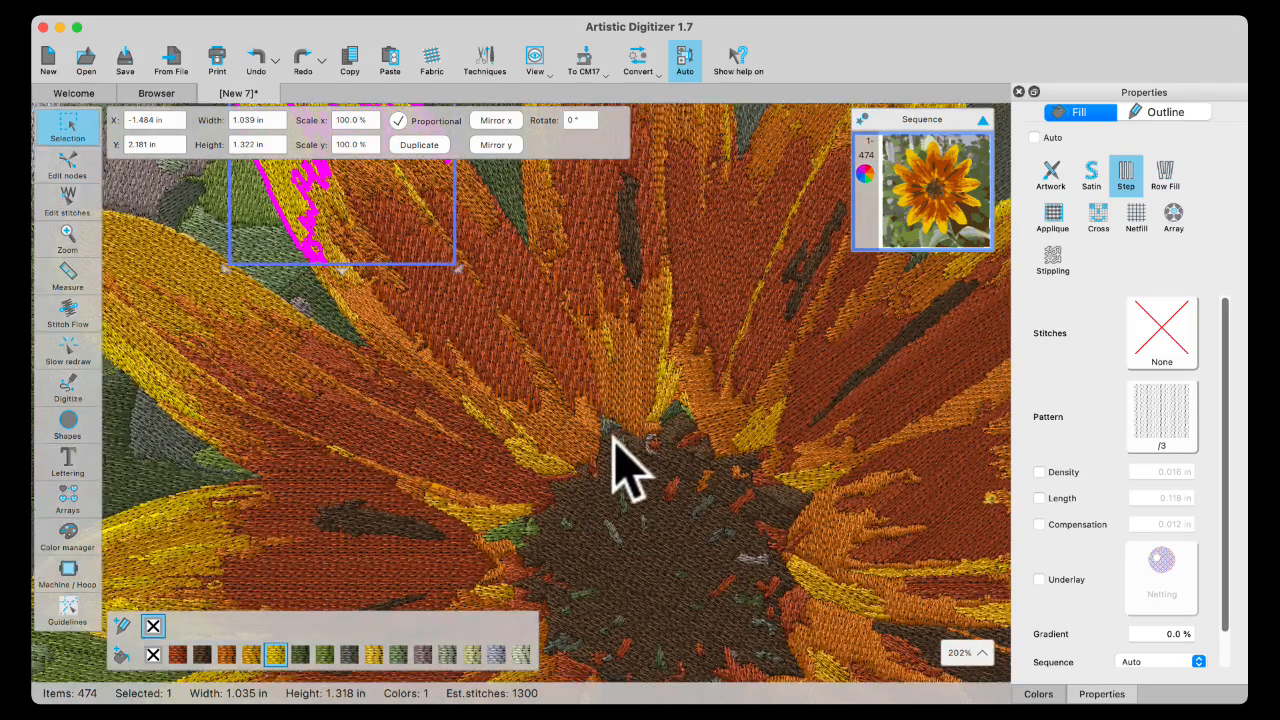
{"action": "left_click", "coordinate": [616, 443]}
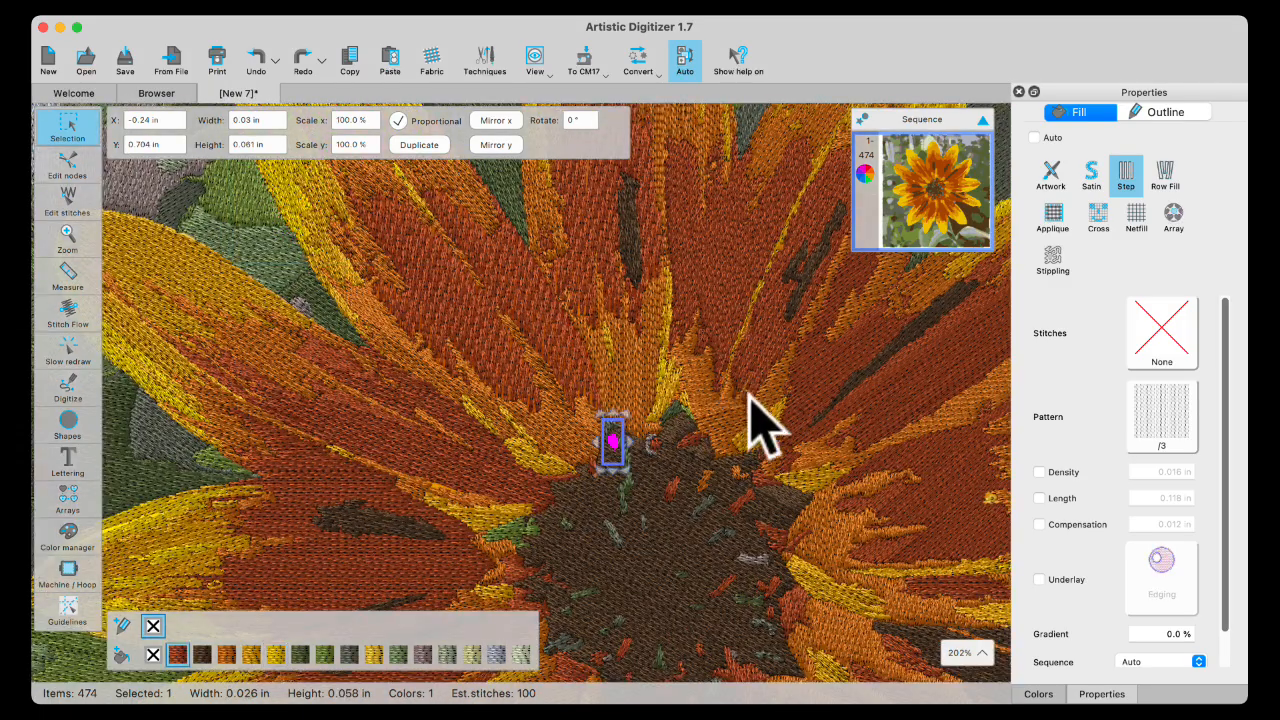
{"action": "key", "text": "Delete"}
{"action": "left_click", "coordinate": [648, 443]}
{"action": "key", "text": "Delete"}
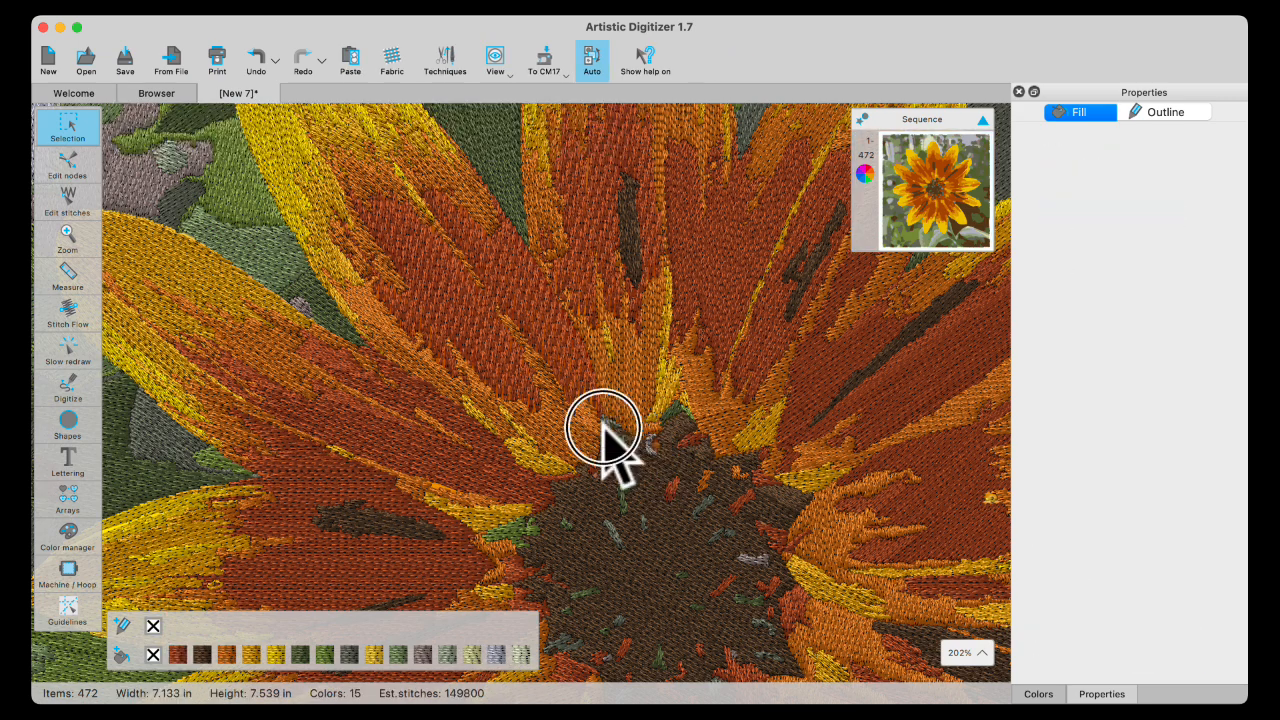
Step: Delete four more small stray shapes from the upper part of the brown flower center and its edge
{"action": "left_click", "coordinate": [603, 434]}
{"action": "key", "text": "Delete"}
{"action": "left_click", "coordinate": [629, 468]}
{"action": "key", "text": "Delete"}
{"action": "left_click", "coordinate": [672, 483]}
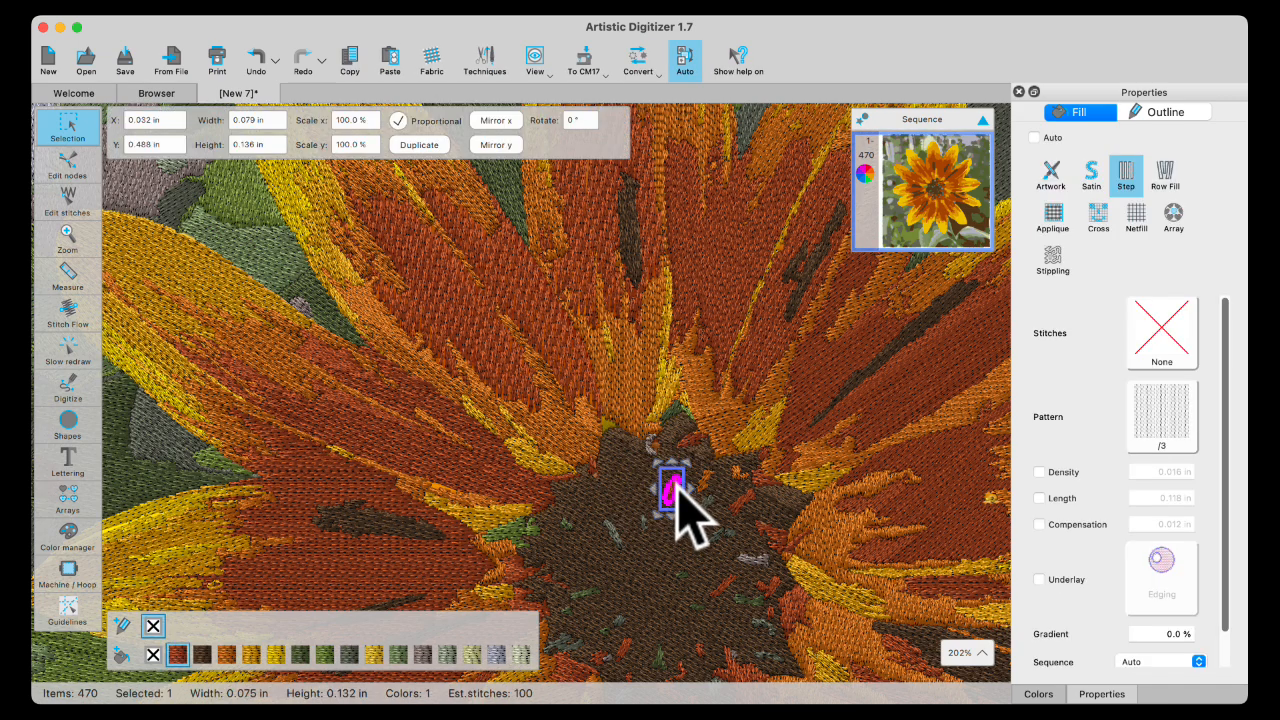
{"action": "key", "text": "Delete"}
{"action": "left_click", "coordinate": [691, 442]}
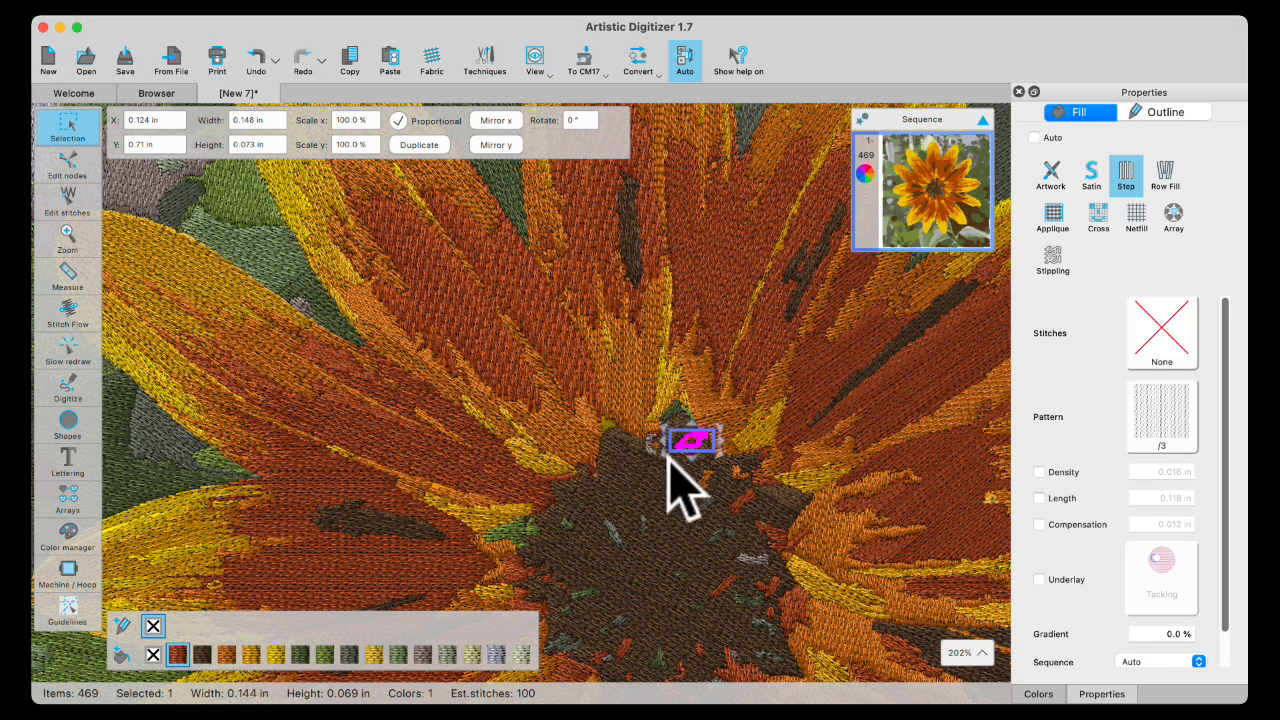
{"action": "key", "text": "Delete"}
Step: Delete two small specks inside the brown flower center, one gray speck in its left half and one toward the lower right
{"action": "left_click", "coordinate": [686, 449]}
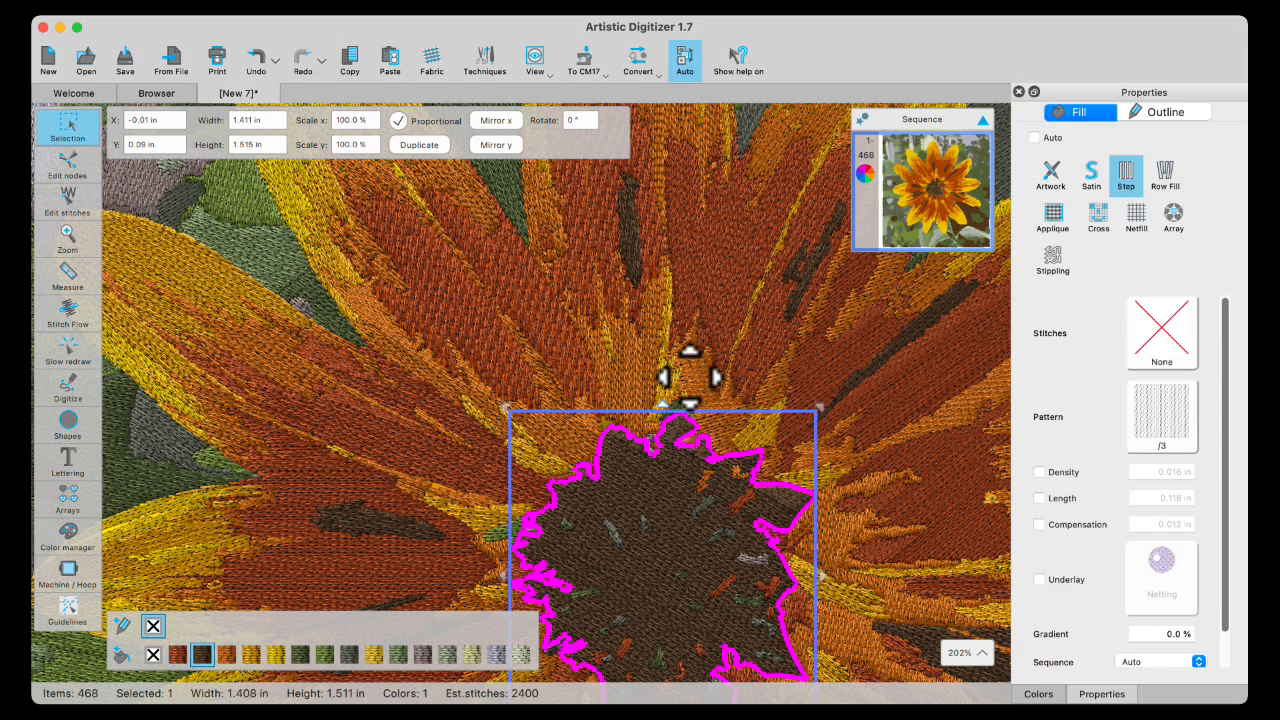
{"action": "left_click", "coordinate": [848, 445]}
{"action": "left_click", "coordinate": [607, 527]}
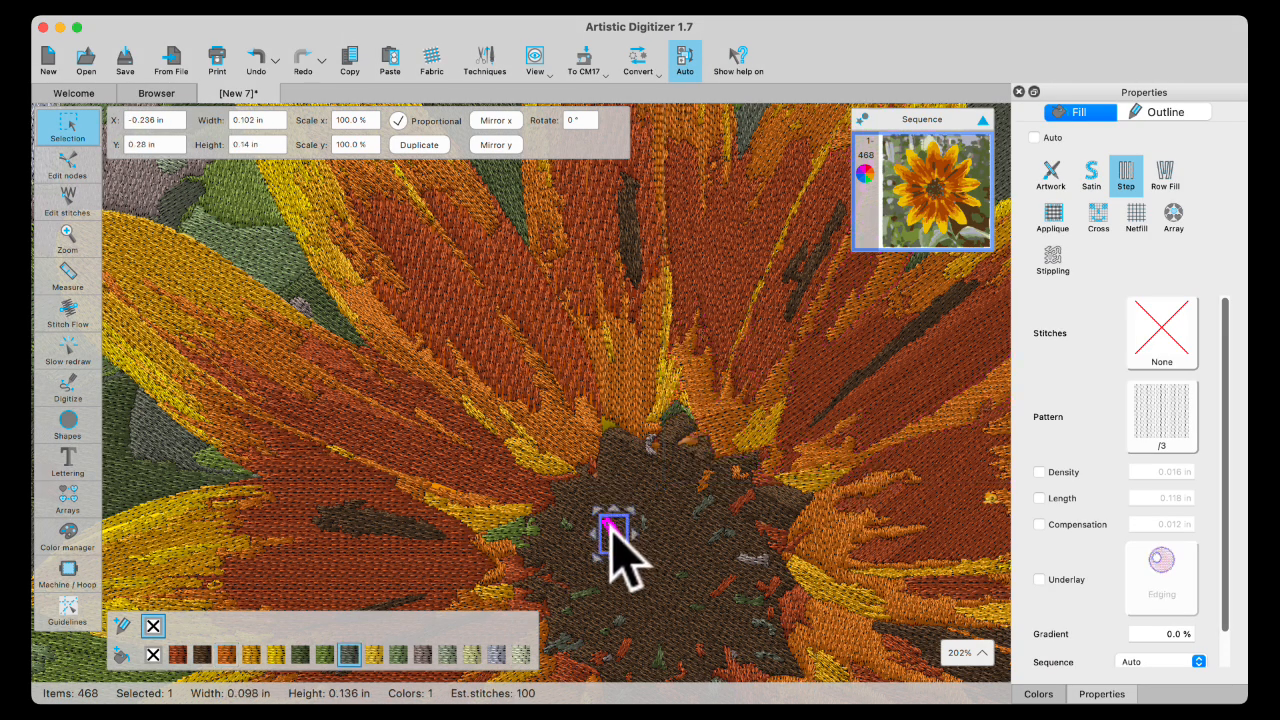
{"action": "key", "text": "Delete"}
{"action": "left_click", "coordinate": [724, 588]}
{"action": "key", "text": "Delete"}
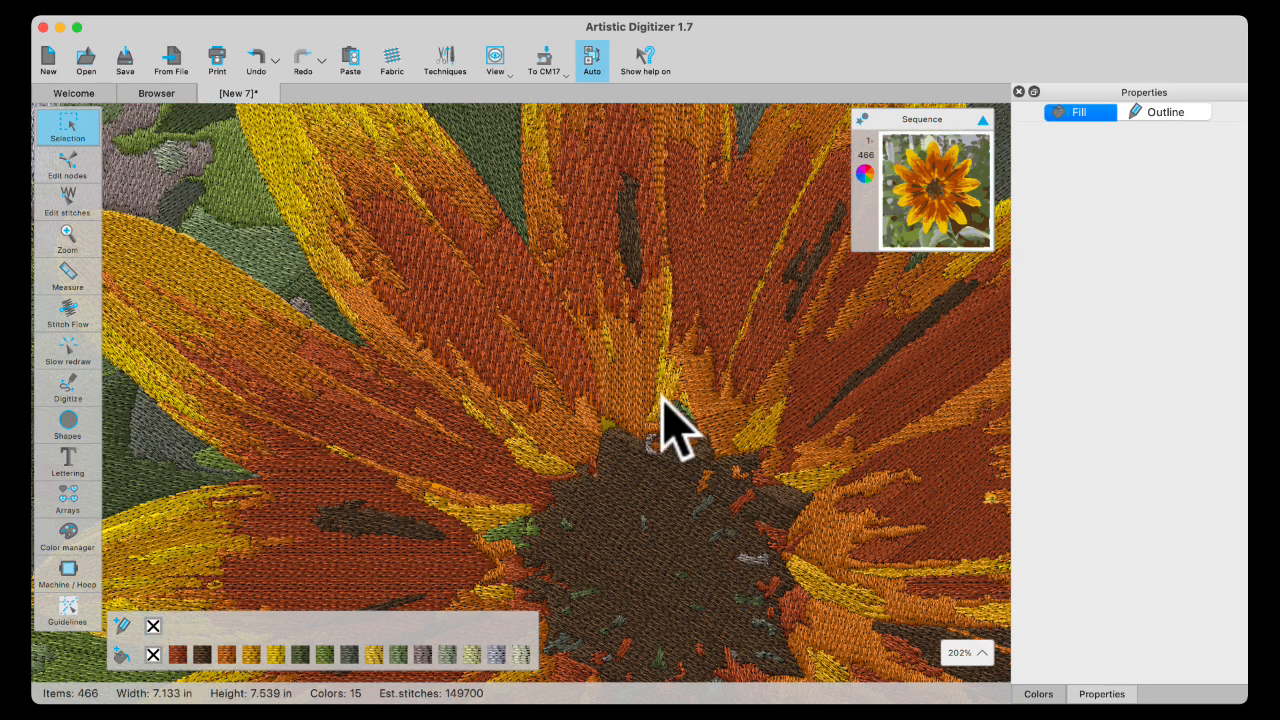
Step: Select every shape that shares the gray color #666a5a of a small speck in the flower center, and delete them all
{"action": "left_click", "coordinate": [643, 527]}
{"action": "right_click", "coordinate": [645, 522]}
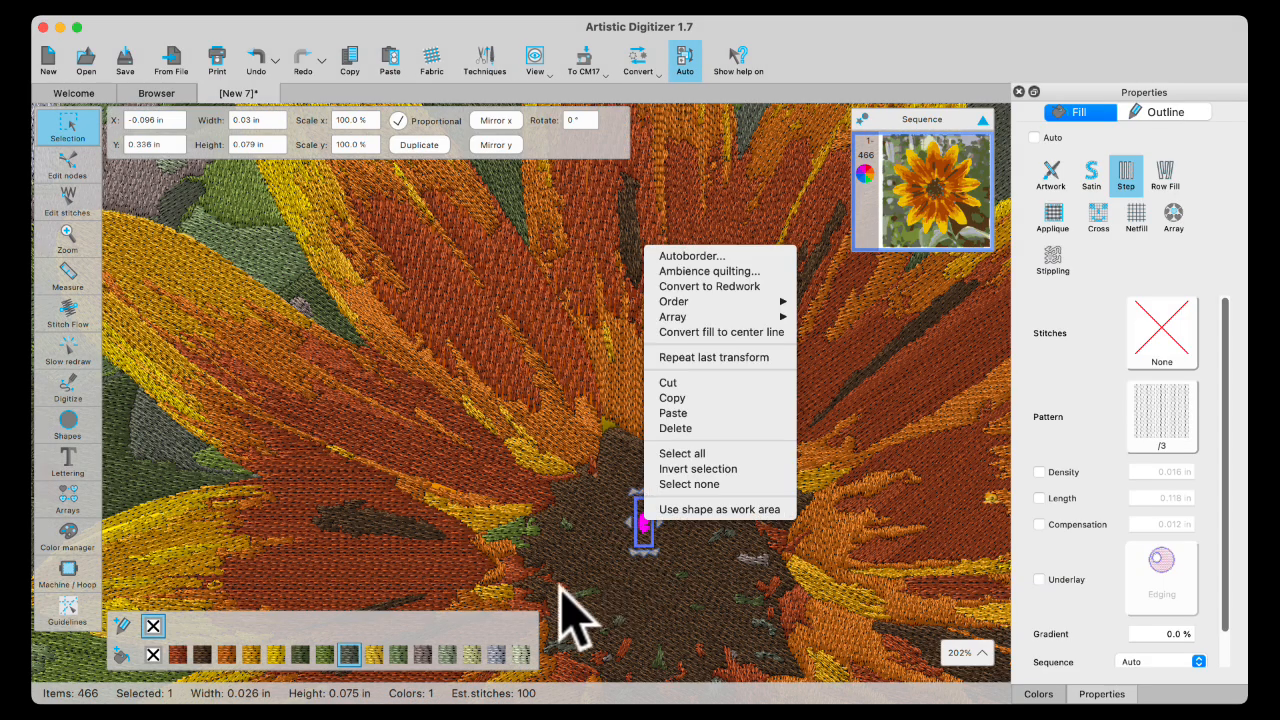
{"action": "left_click", "coordinate": [347, 657]}
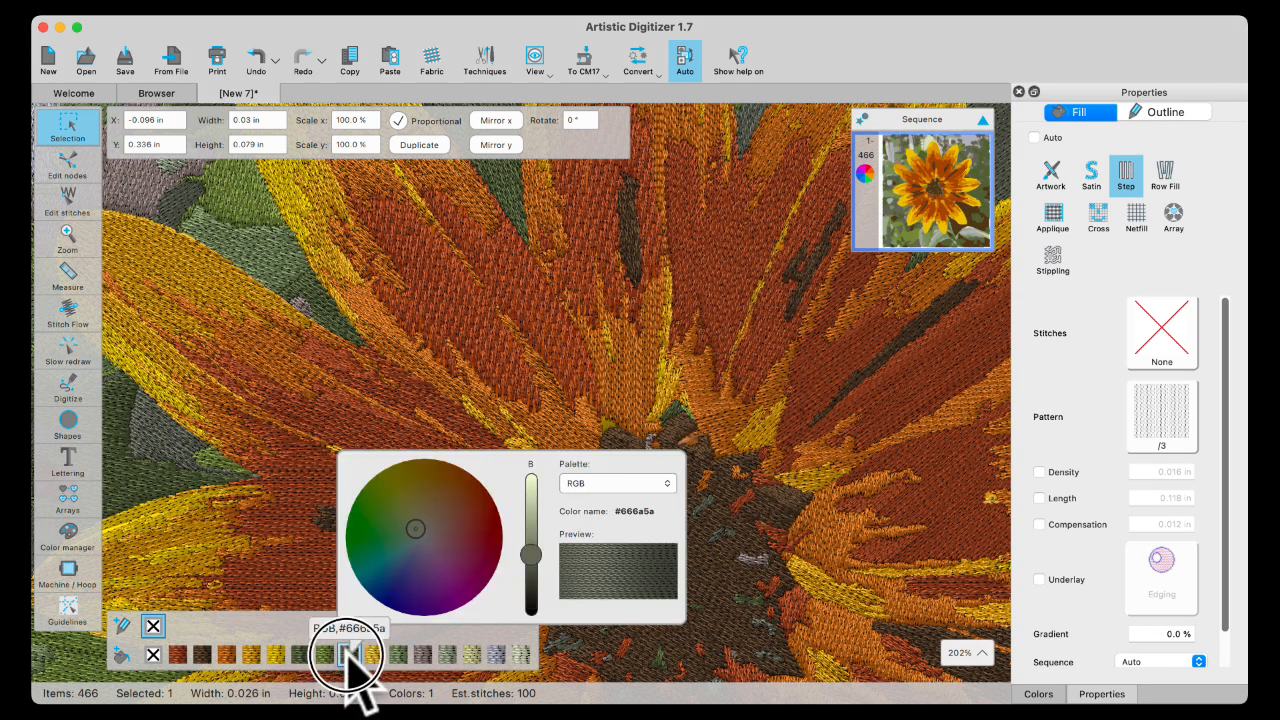
{"action": "right_click", "coordinate": [348, 660]}
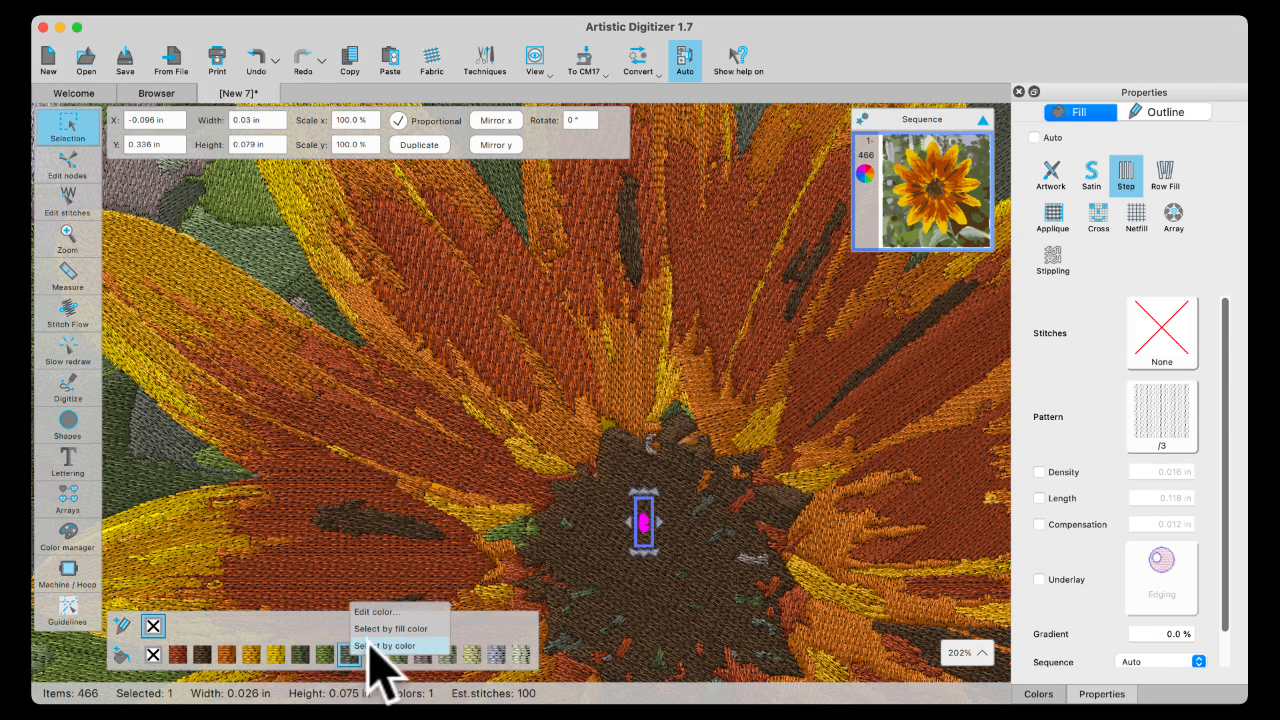
{"action": "left_click", "coordinate": [378, 646]}
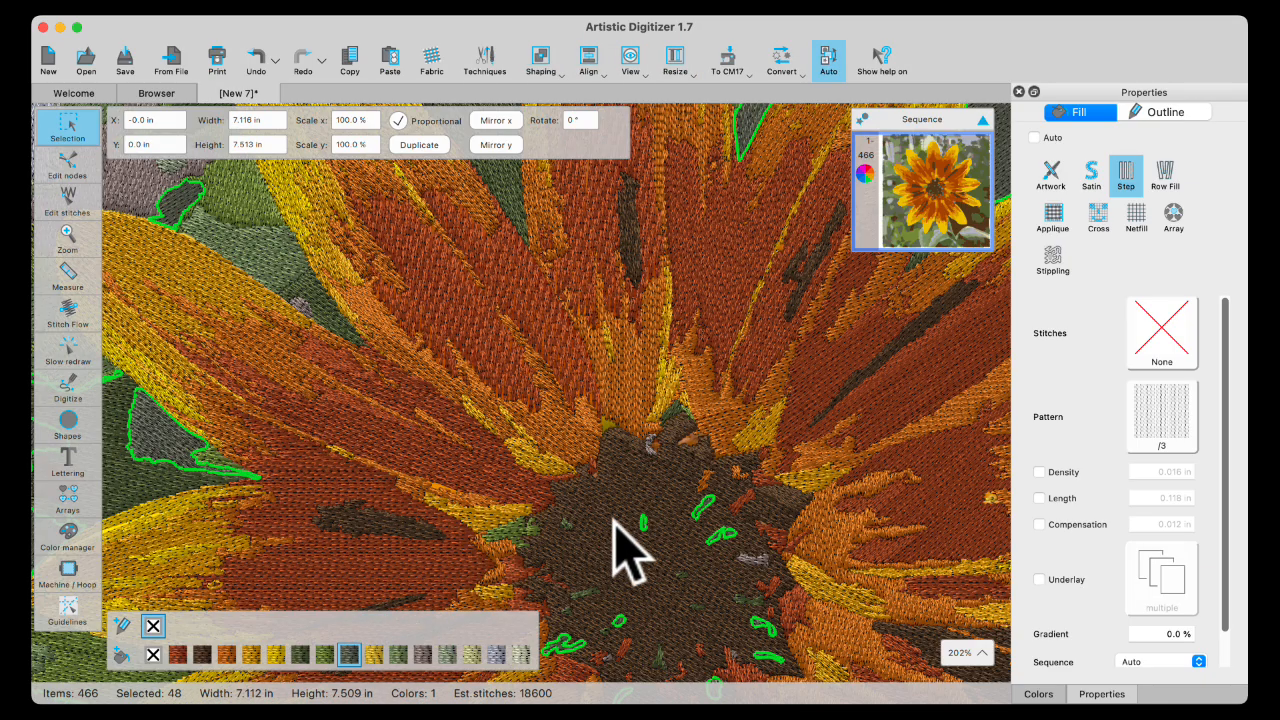
{"action": "scroll", "coordinate": [611, 551], "scroll_direction": "down", "scroll_amount": 3}
{"action": "scroll", "coordinate": [615, 522], "scroll_direction": "down", "scroll_amount": 3}
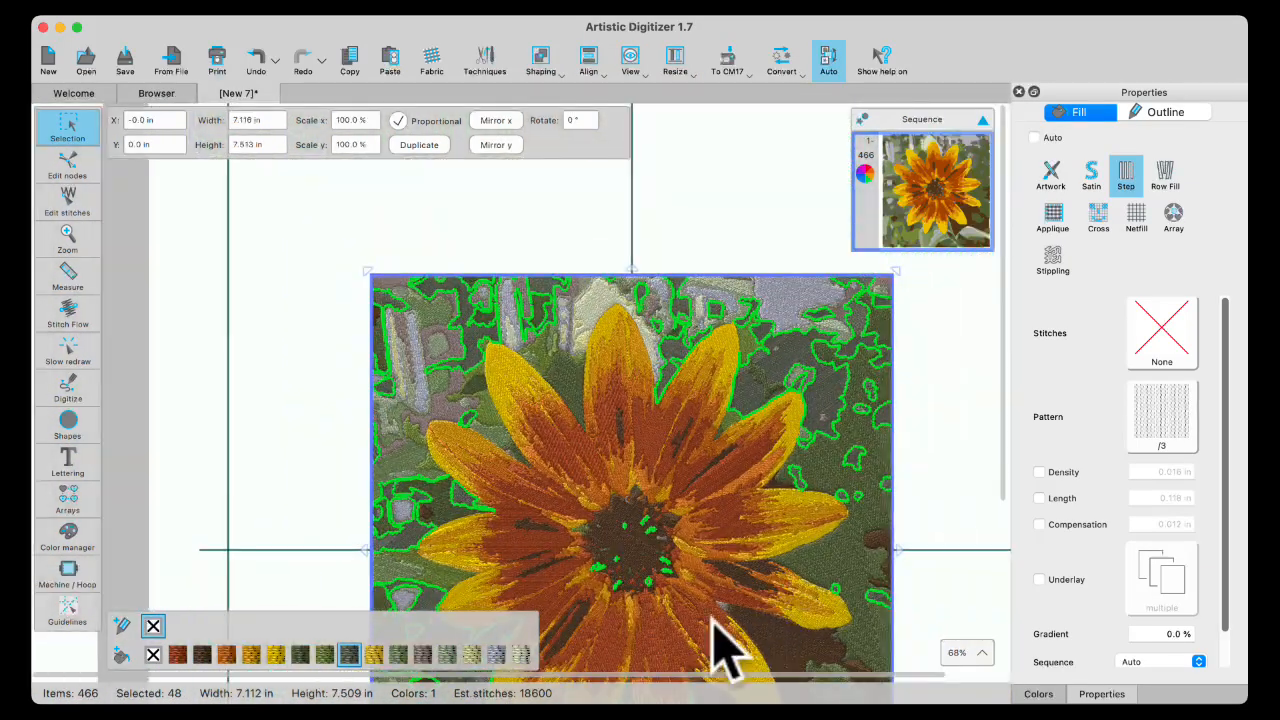
{"action": "scroll", "coordinate": [707, 607], "scroll_direction": "up", "scroll_amount": 2}
{"action": "scroll", "coordinate": [707, 607], "scroll_direction": "down", "scroll_amount": 3}
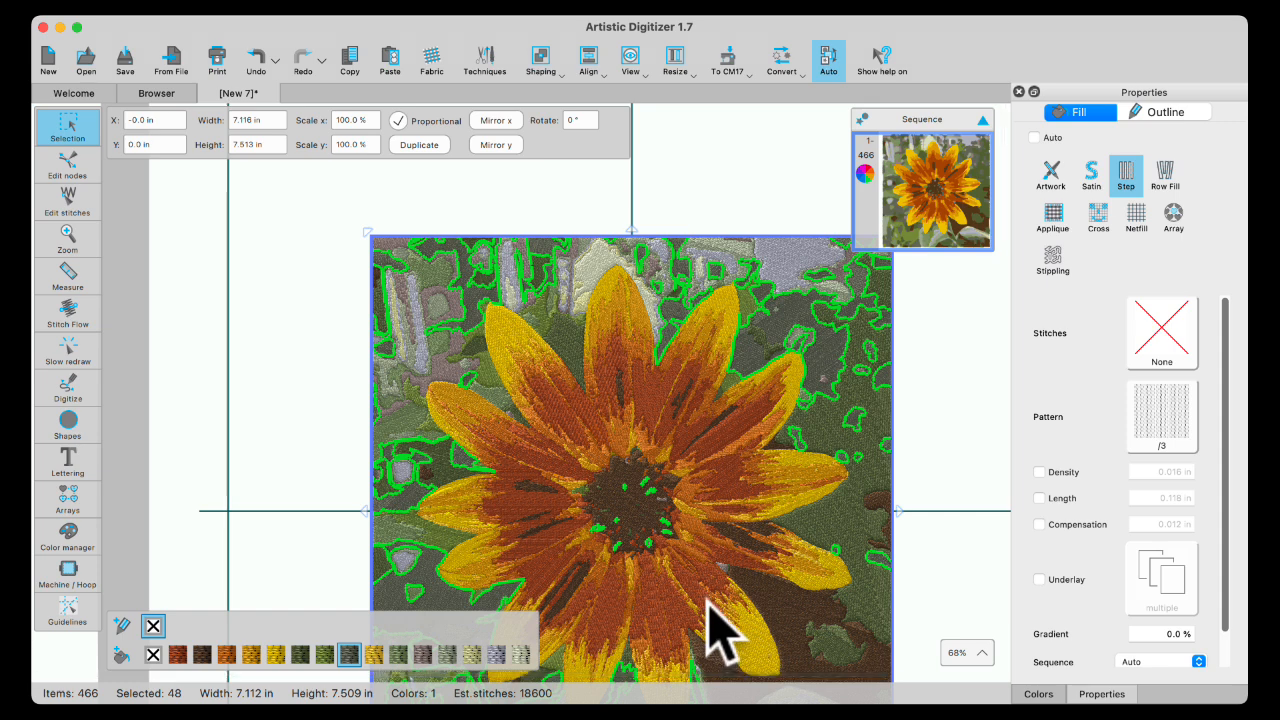
{"action": "key", "text": "Delete"}
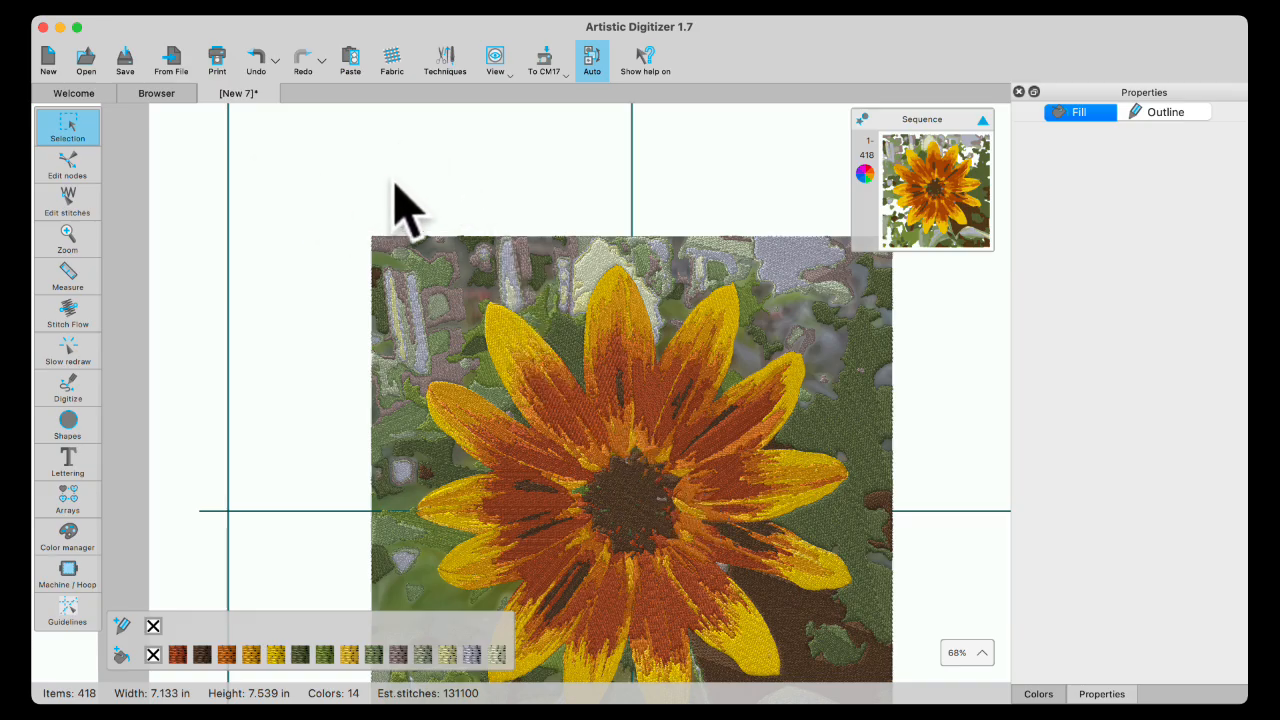
Step: Set the backdrop photo to Above Embroidery and examine the flower center and upper petals up close
{"action": "left_click", "coordinate": [222, 3]}
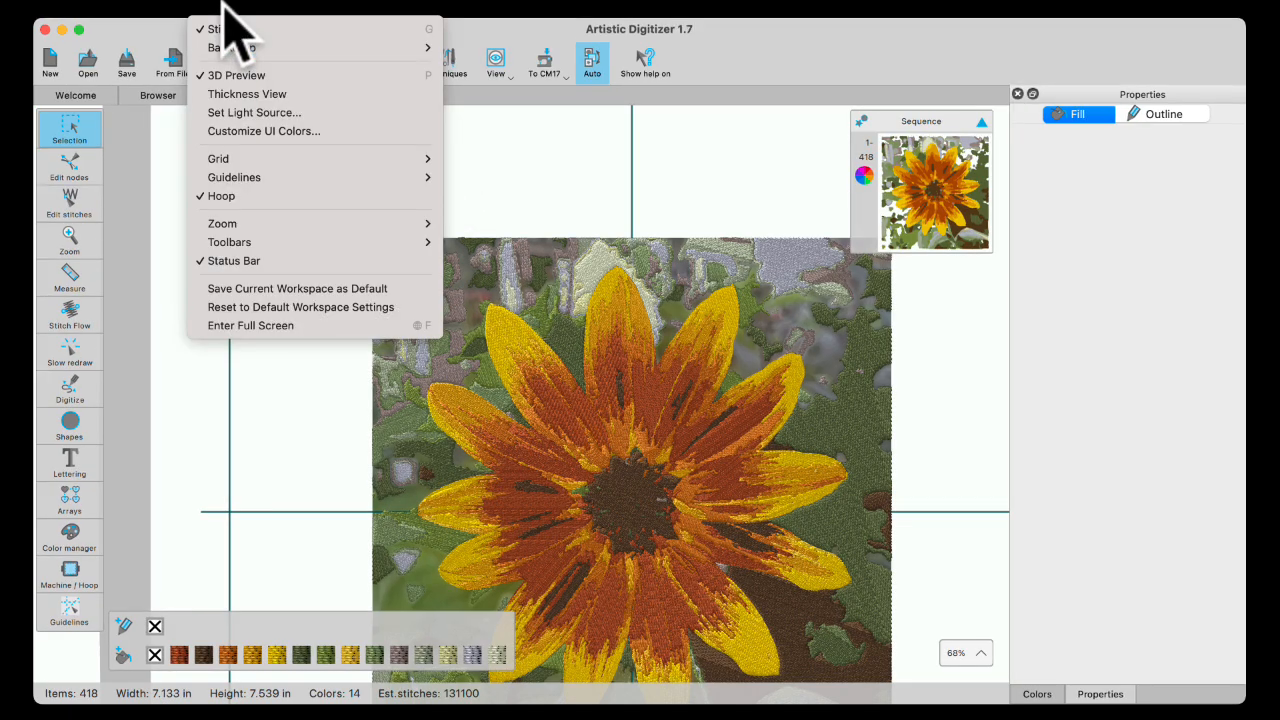
{"action": "mouse_move", "coordinate": [229, 48]}
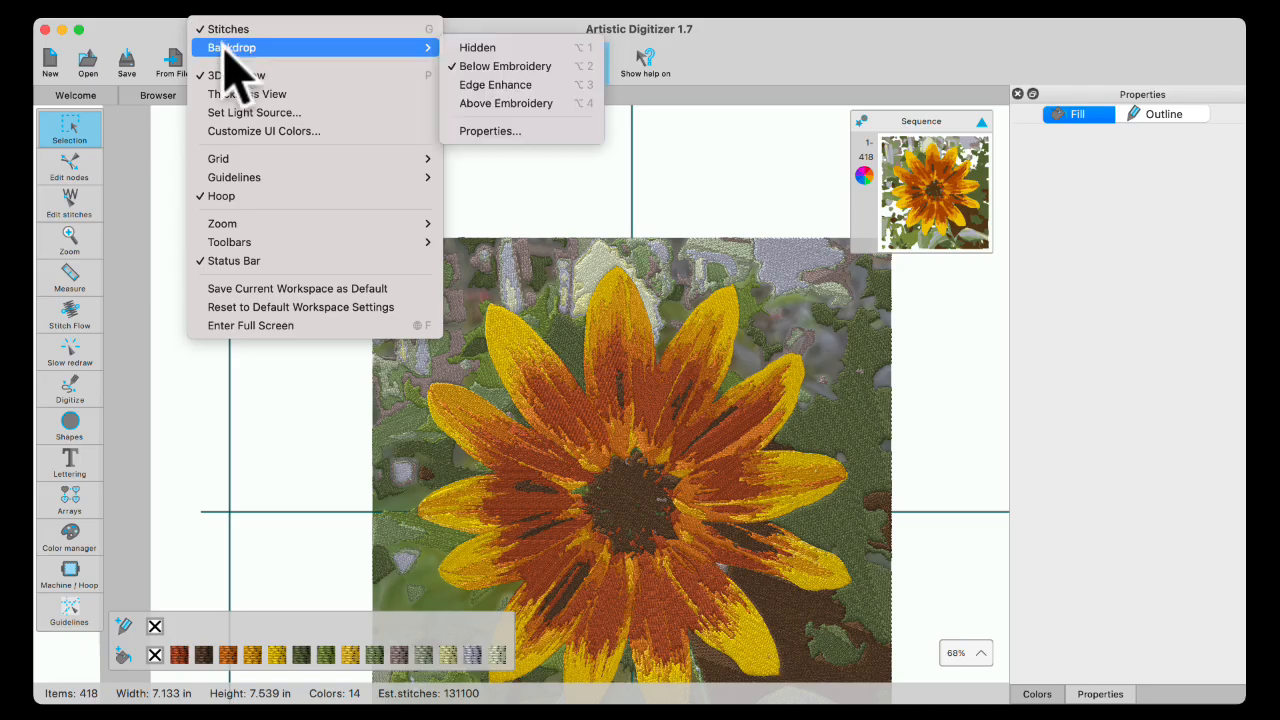
{"action": "left_click", "coordinate": [476, 104]}
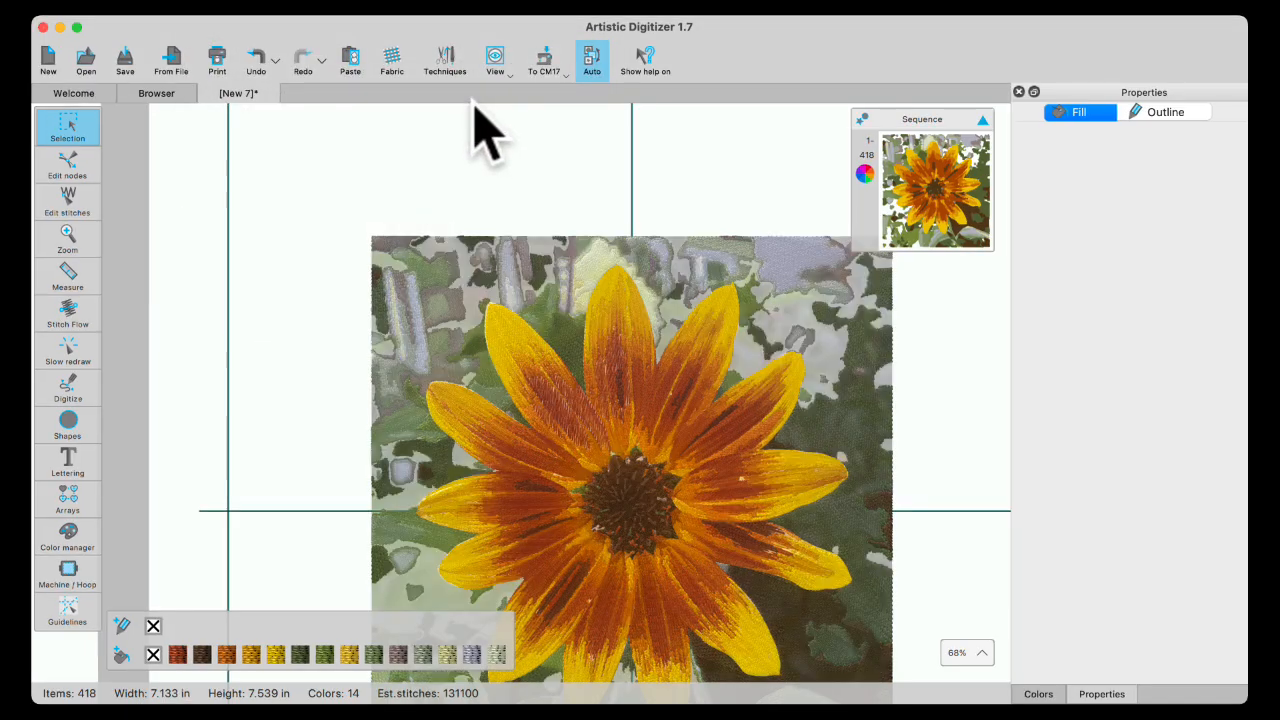
{"action": "scroll", "coordinate": [625, 530], "scroll_direction": "up", "scroll_amount": 5}
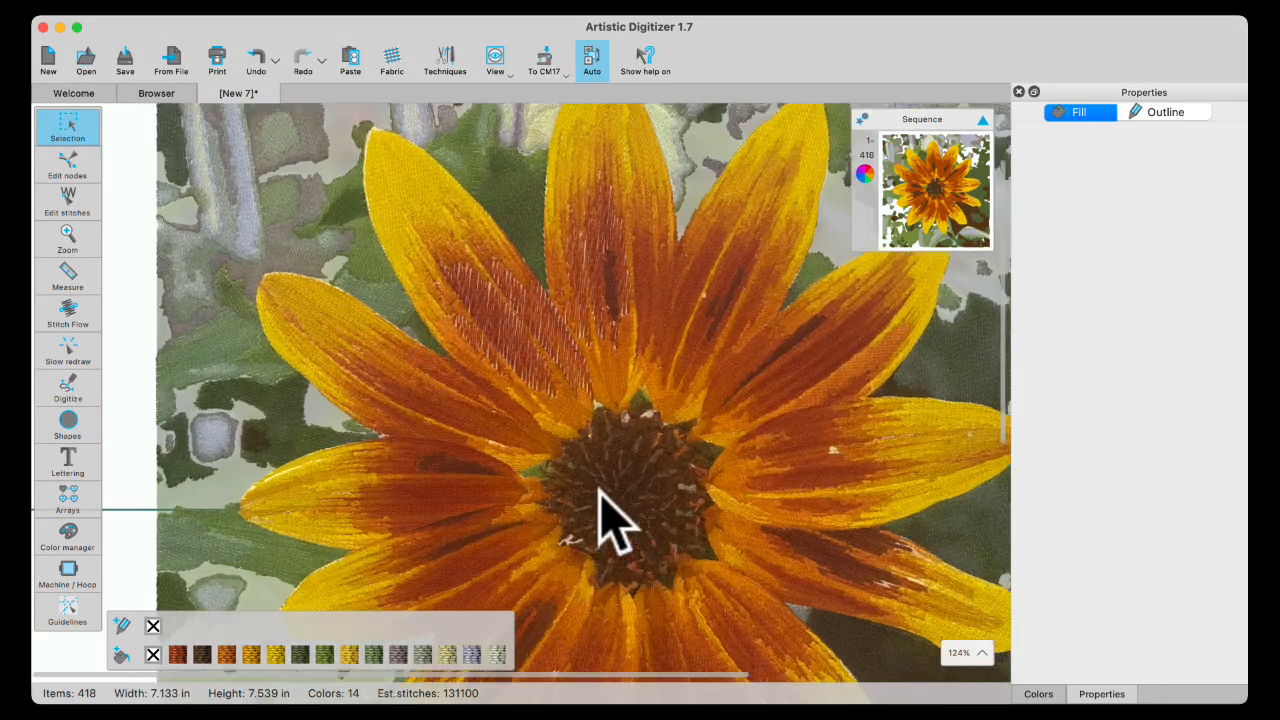
{"action": "scroll", "coordinate": [515, 375], "scroll_direction": "up", "scroll_amount": 8}
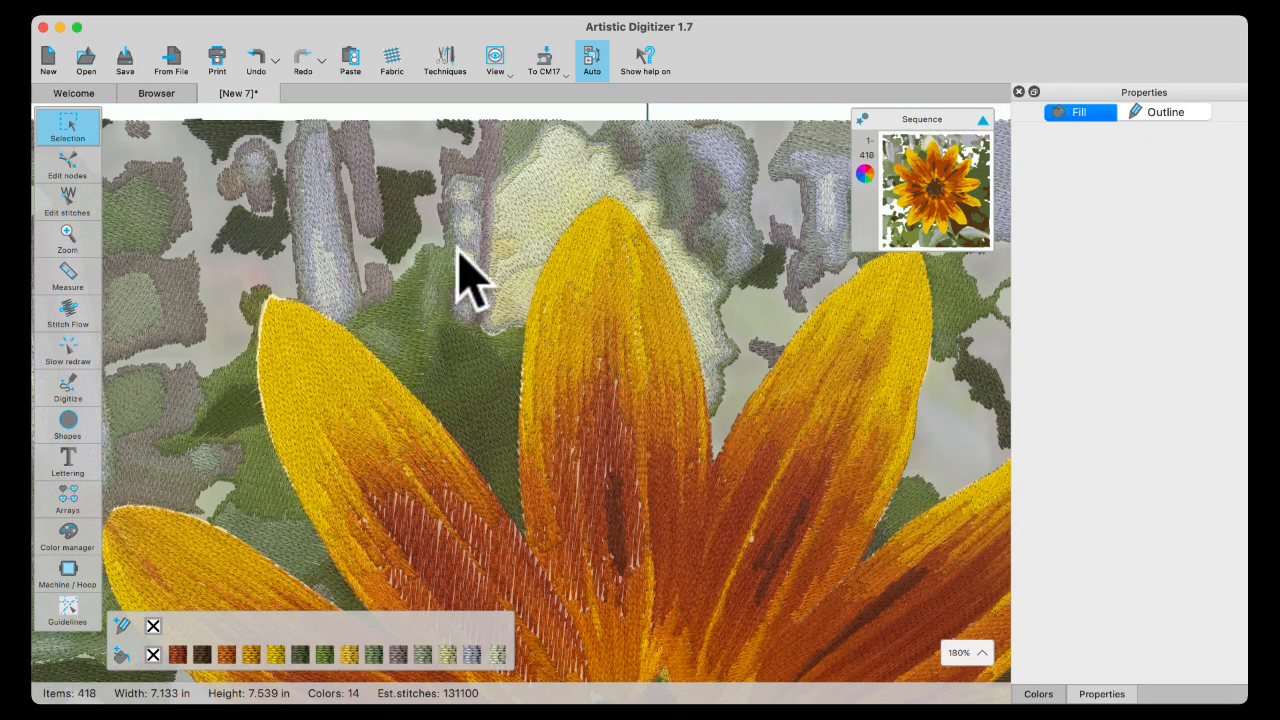
Step: Select the yellow tip of the upper-left petal and compare its outline with the overlaid backdrop photo
{"action": "left_click", "coordinate": [332, 360]}
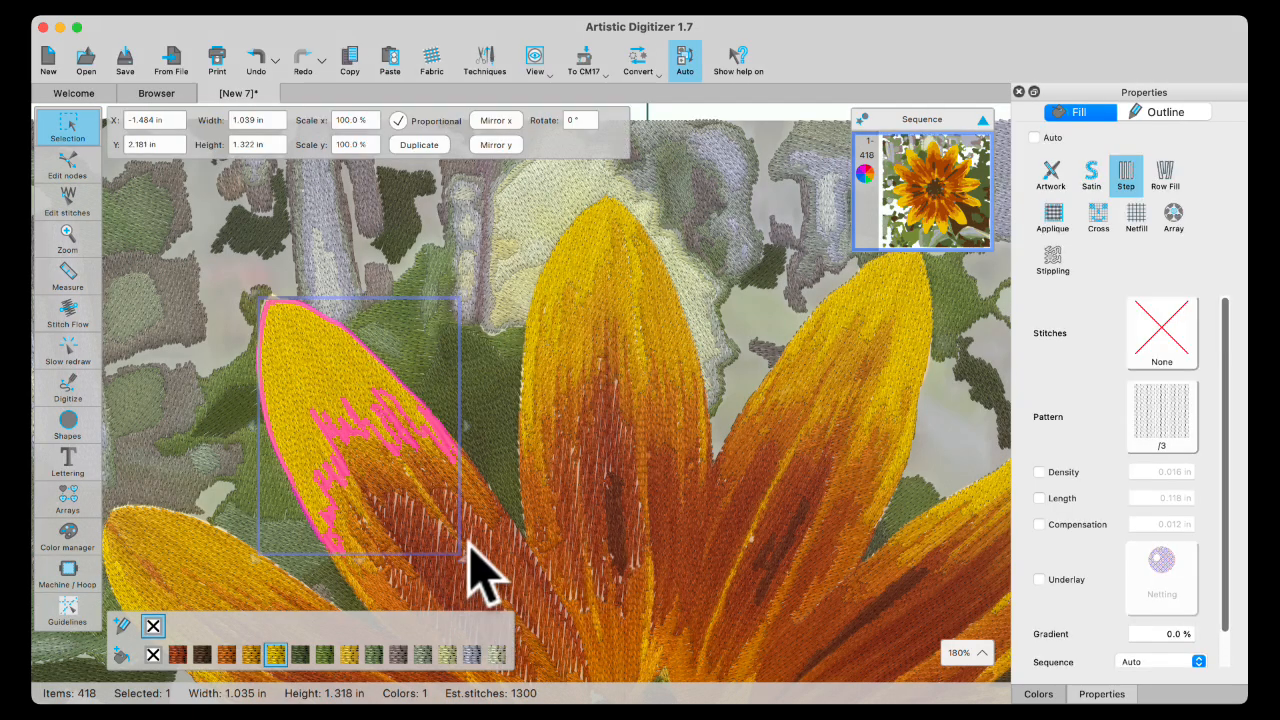
{"action": "scroll", "coordinate": [483, 580], "scroll_direction": "down", "scroll_amount": 3}
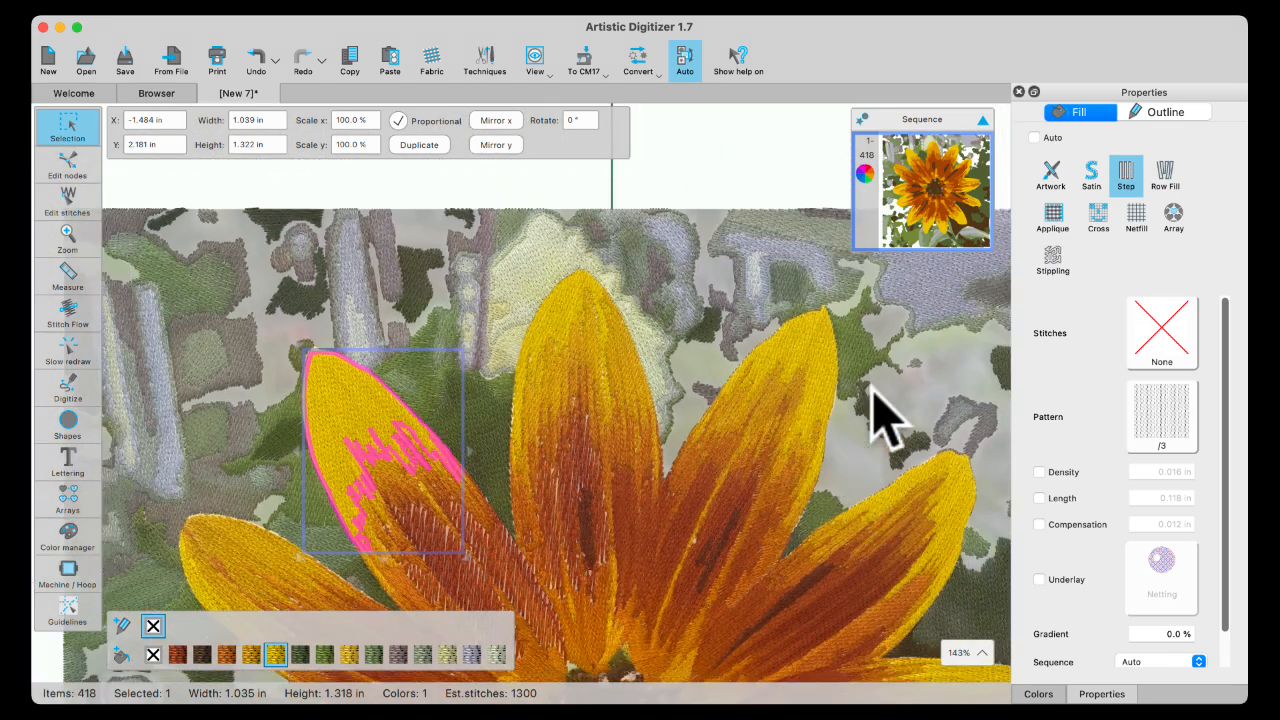
{"action": "scroll", "coordinate": [647, 455], "scroll_direction": "down", "scroll_amount": 2}
{"action": "scroll", "coordinate": [655, 470], "scroll_direction": "down", "scroll_amount": 2}
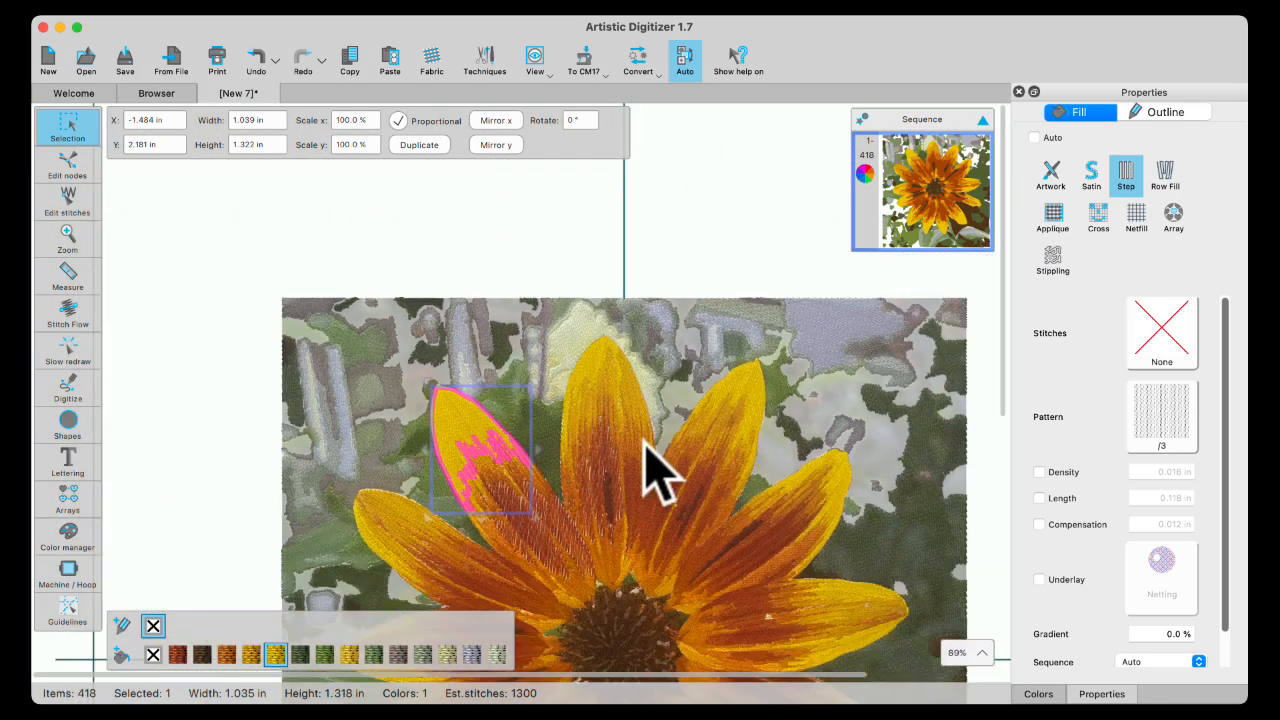
{"action": "scroll", "coordinate": [630, 550], "scroll_direction": "down", "scroll_amount": 2}
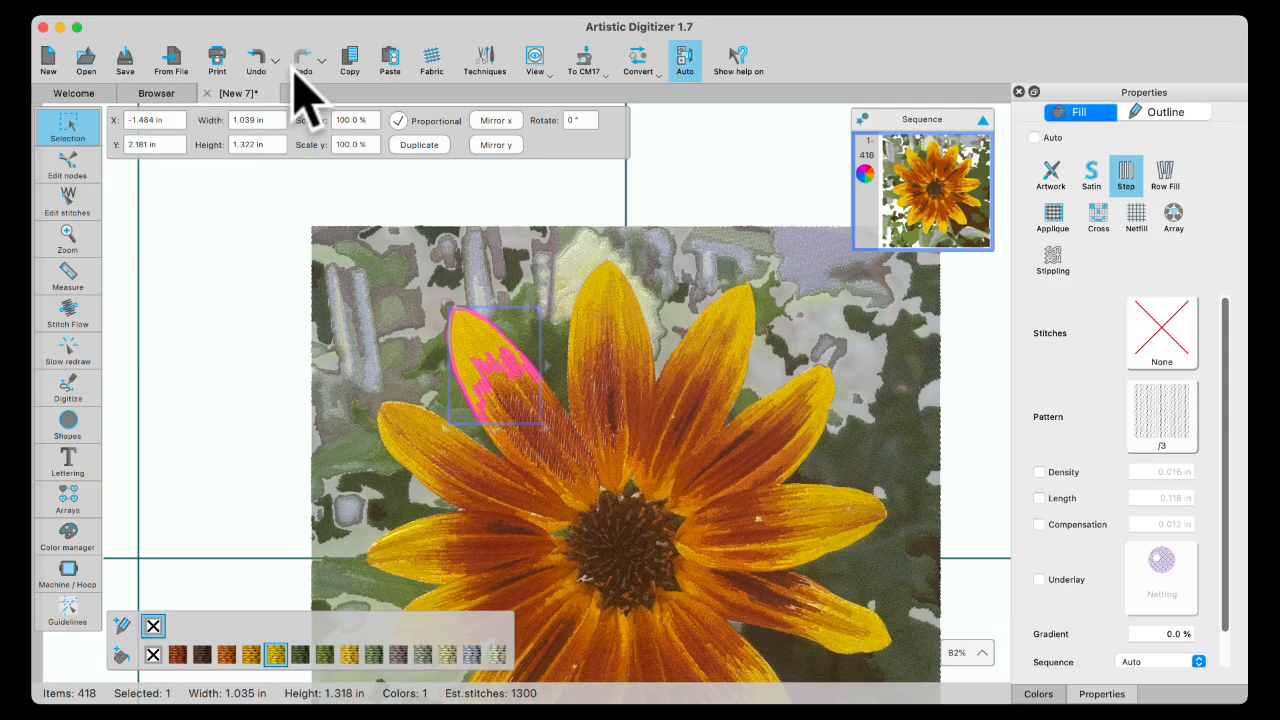
Step: Set the backdrop to Below Embroidery, clear the selection, and look over the flower's stitching
{"action": "left_click", "coordinate": [221, 3]}
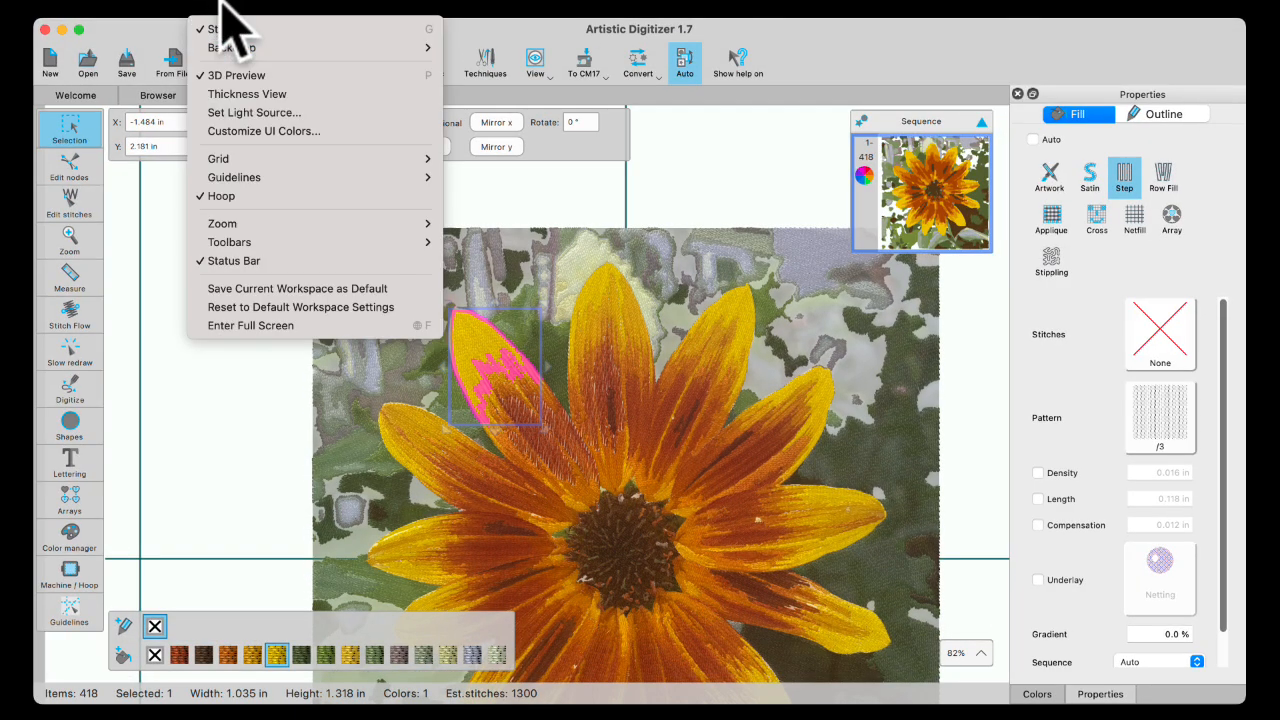
{"action": "mouse_move", "coordinate": [255, 47]}
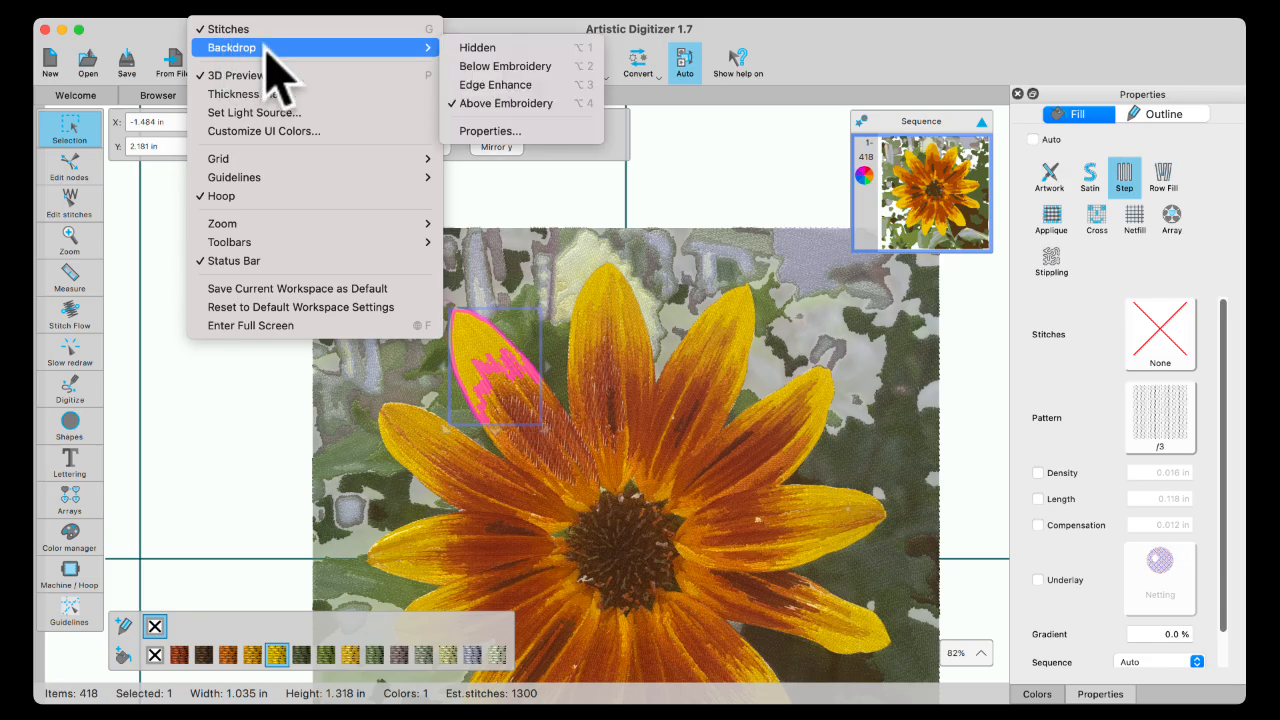
{"action": "left_click", "coordinate": [471, 65]}
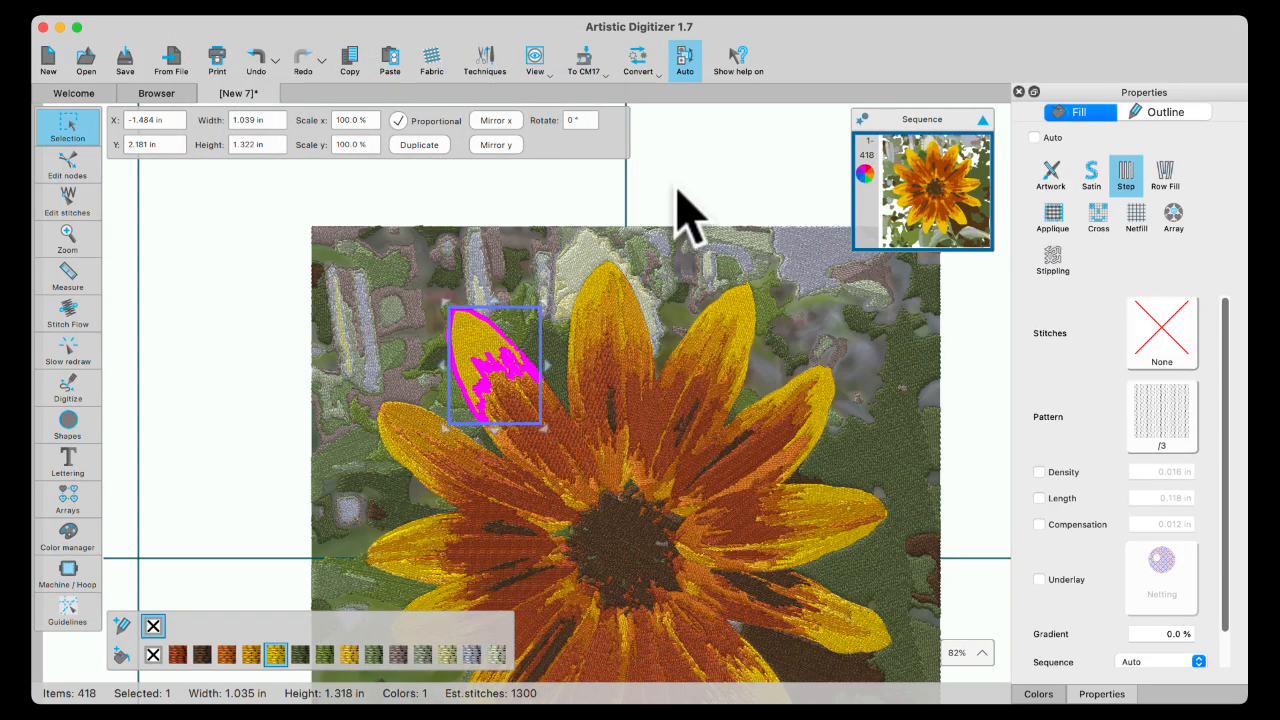
{"action": "left_click", "coordinate": [688, 185]}
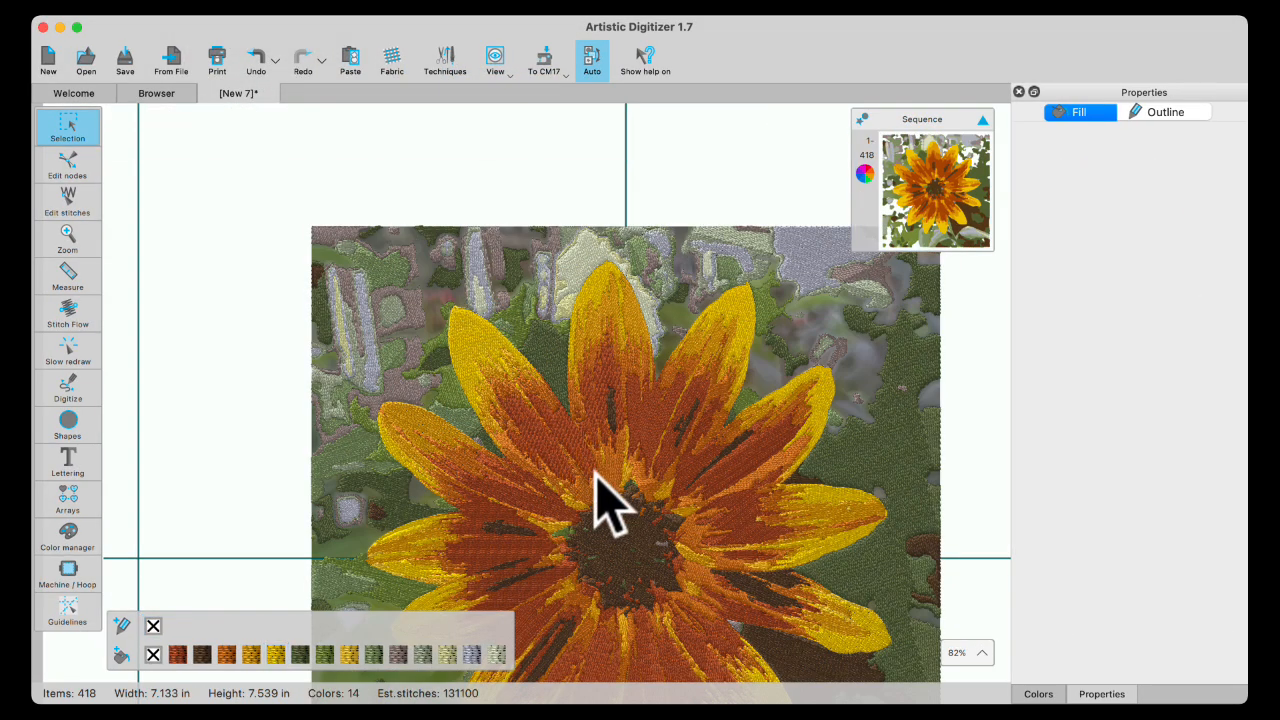
{"action": "scroll", "coordinate": [601, 469], "scroll_direction": "up", "scroll_amount": 1}
{"action": "scroll", "coordinate": [614, 497], "scroll_direction": "down", "scroll_amount": 2}
{"action": "scroll", "coordinate": [637, 535], "scroll_direction": "down", "scroll_amount": 1}
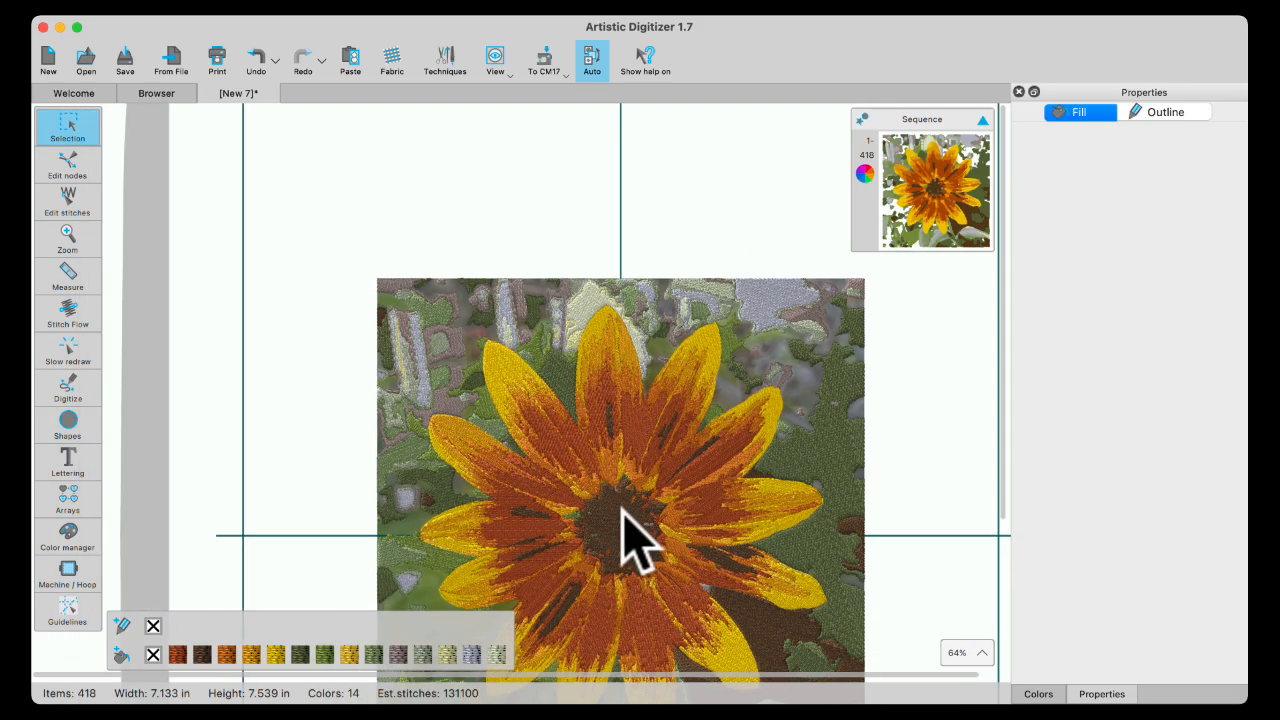
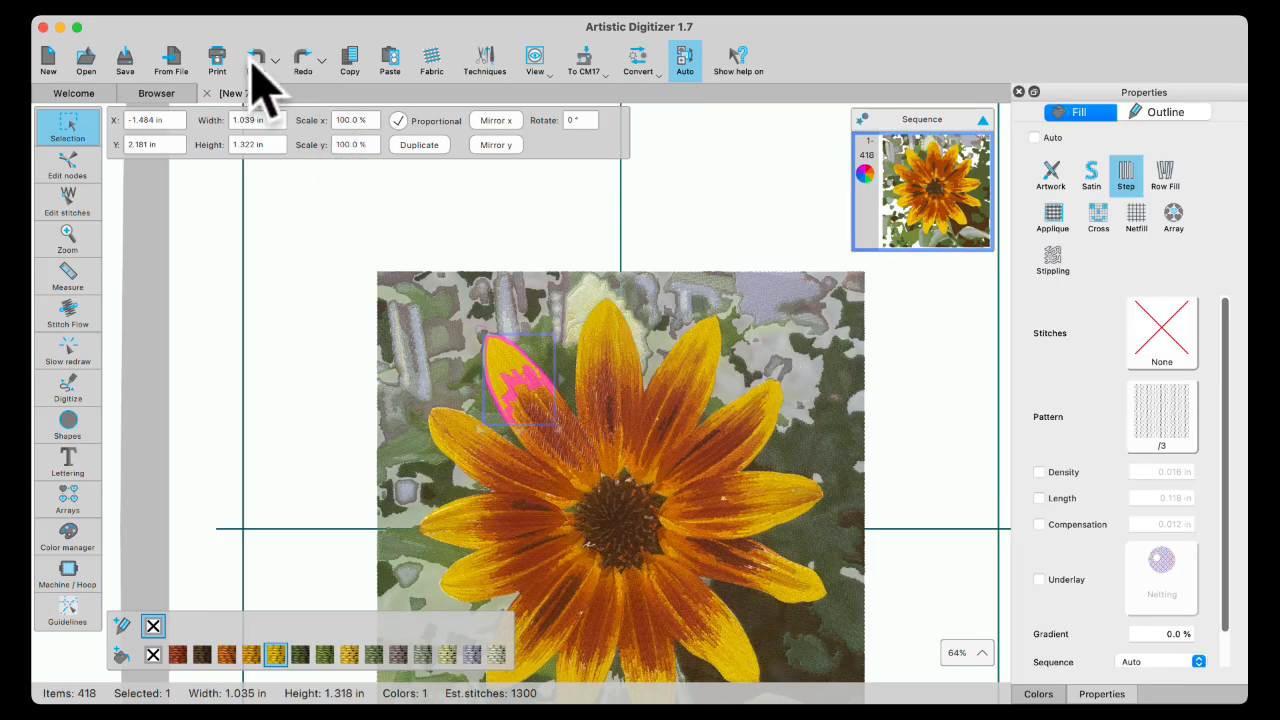
Step: Undo the petal tip selection and the Above Embroidery backdrop change, and check the lower part of the design
{"action": "left_click", "coordinate": [256, 60]}
{"action": "left_click", "coordinate": [262, 60]}
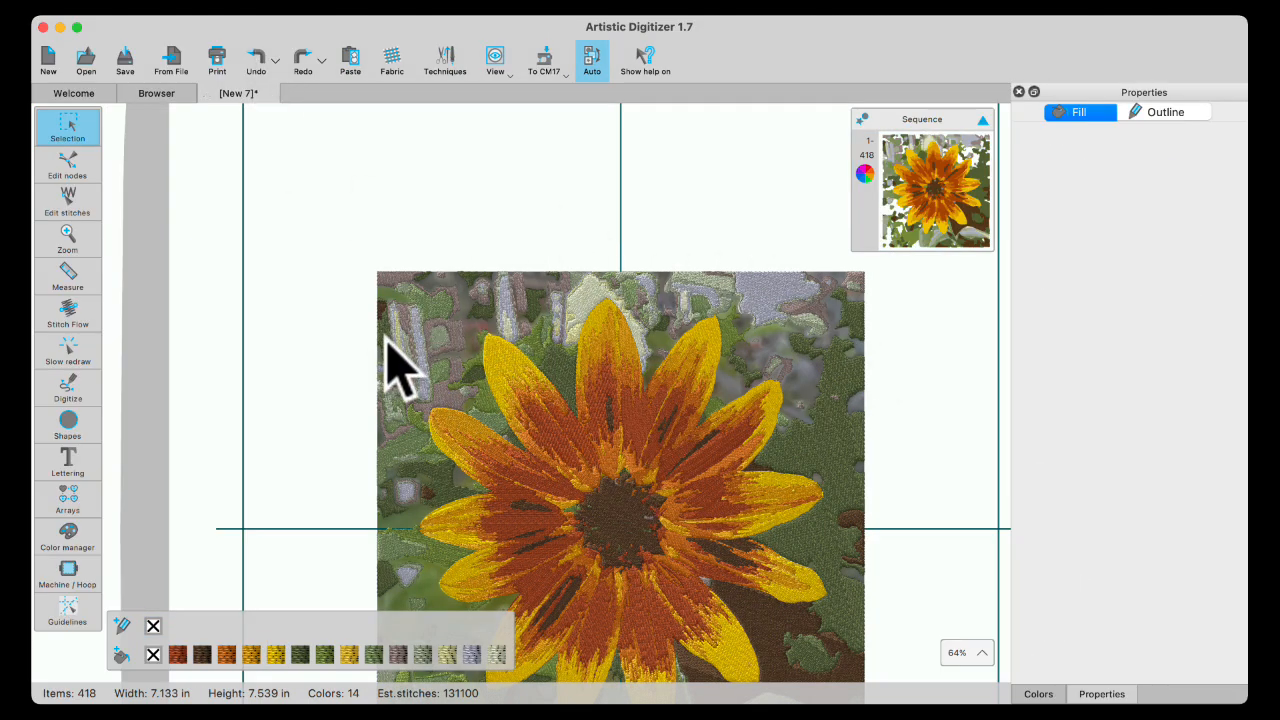
{"action": "scroll", "coordinate": [606, 440], "scroll_direction": "down", "scroll_amount": 5}
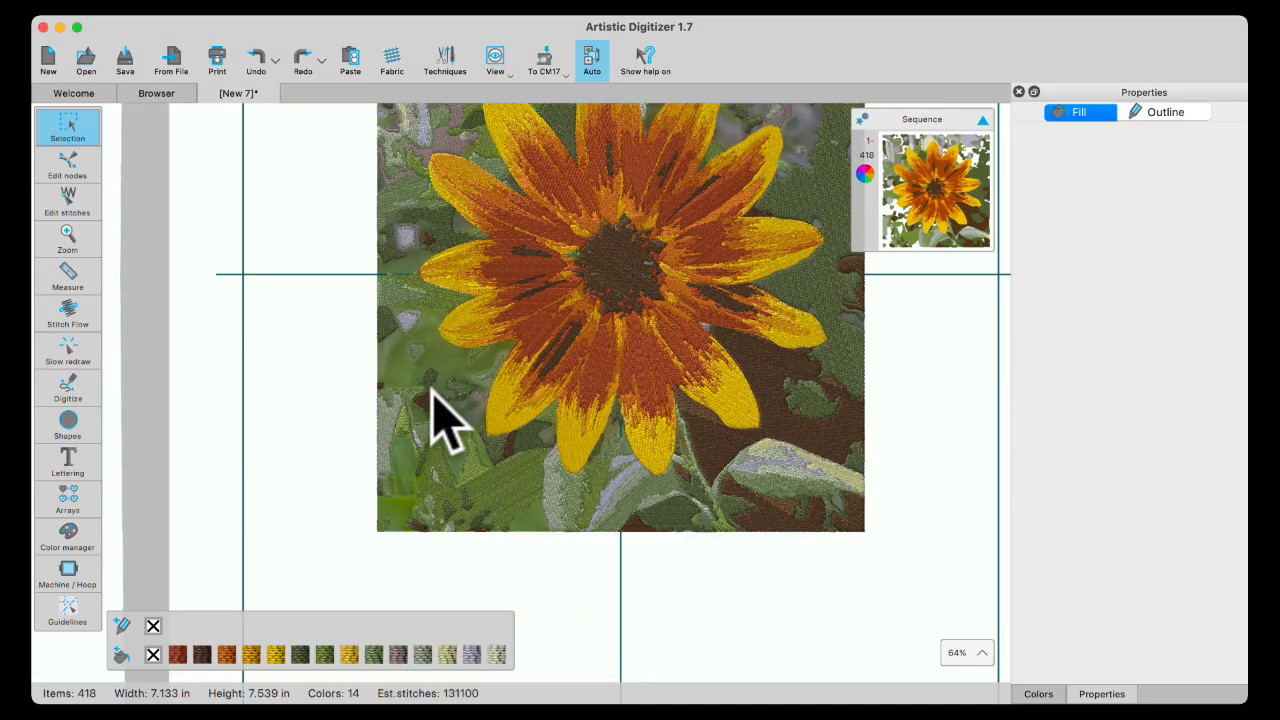
{"action": "scroll", "coordinate": [607, 275], "scroll_direction": "down", "scroll_amount": 1}
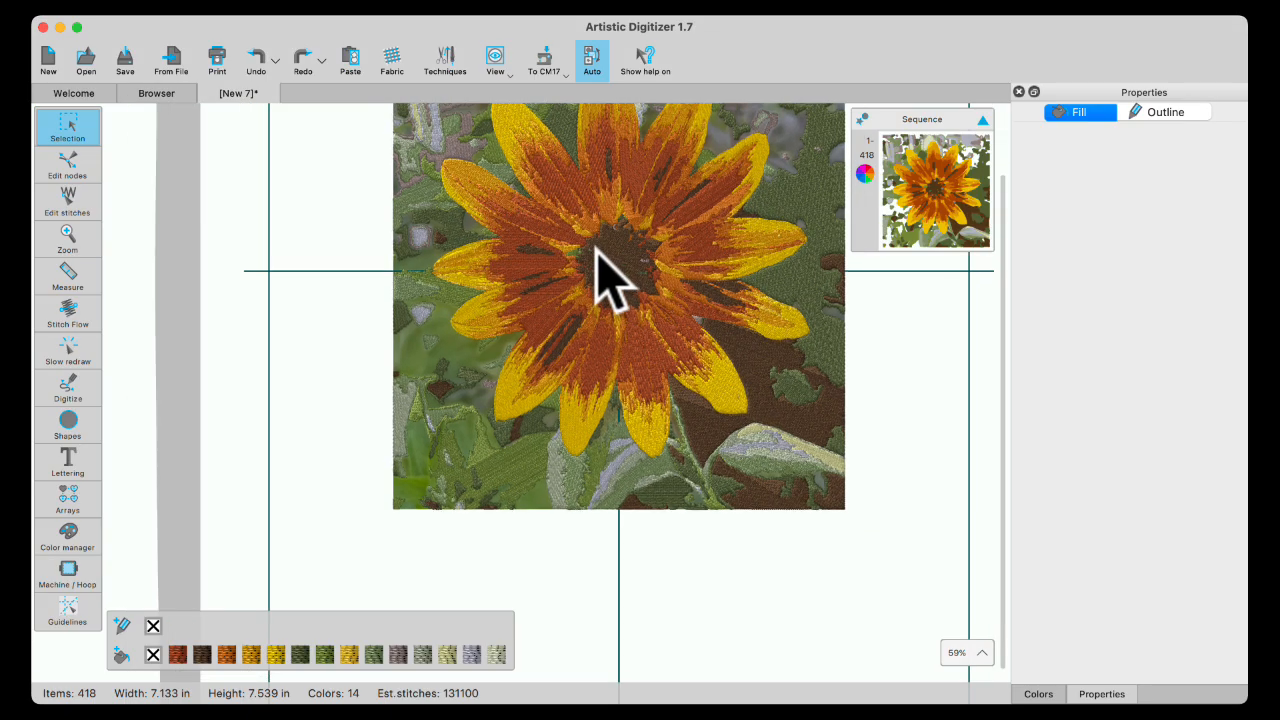
Step: Select individual yellow, orange and red stitch shapes in the upper-left petals to inspect them, and clear the selection
{"action": "scroll", "coordinate": [558, 200], "scroll_direction": "up", "scroll_amount": 1}
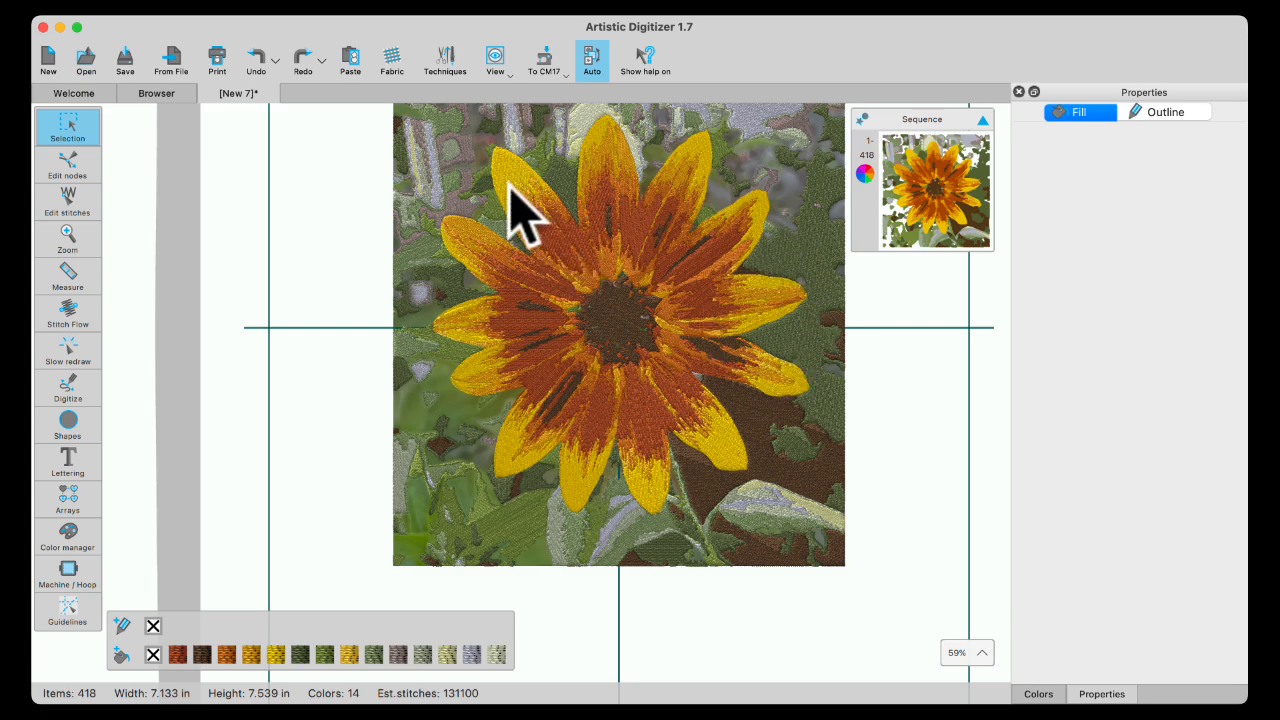
{"action": "left_click", "coordinate": [497, 148]}
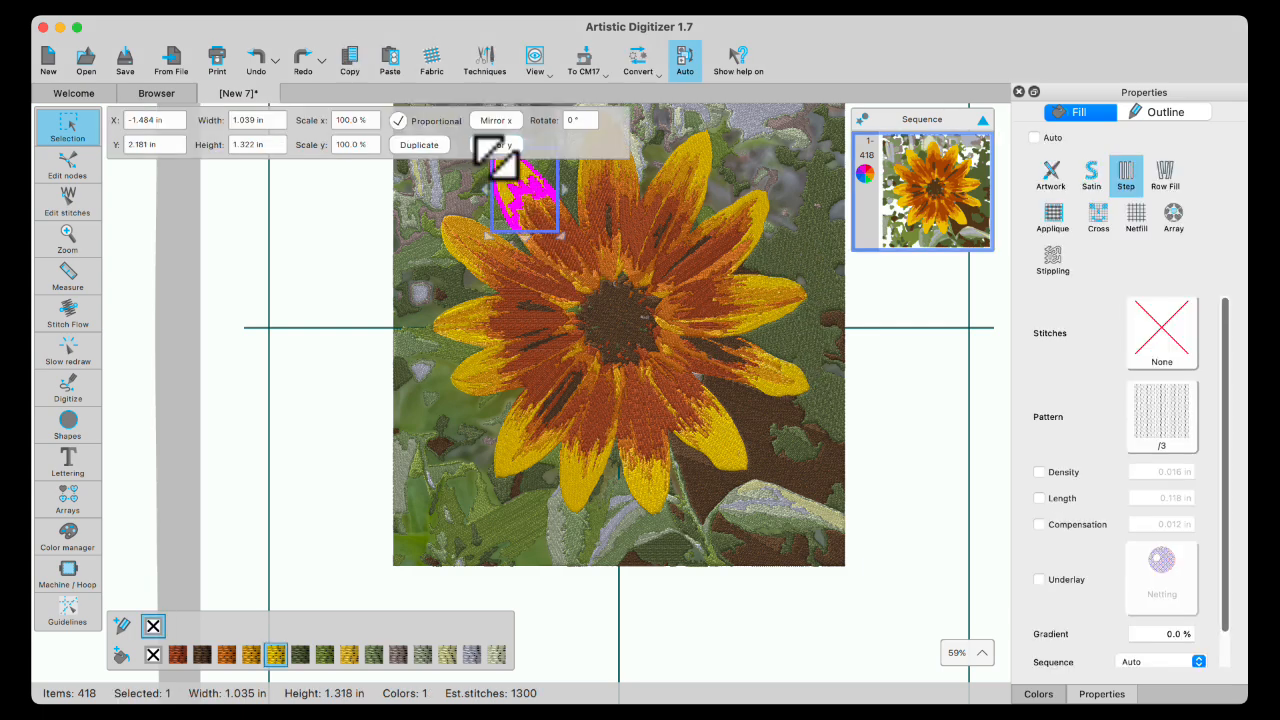
{"action": "scroll", "coordinate": [510, 175], "scroll_direction": "up", "scroll_amount": 3}
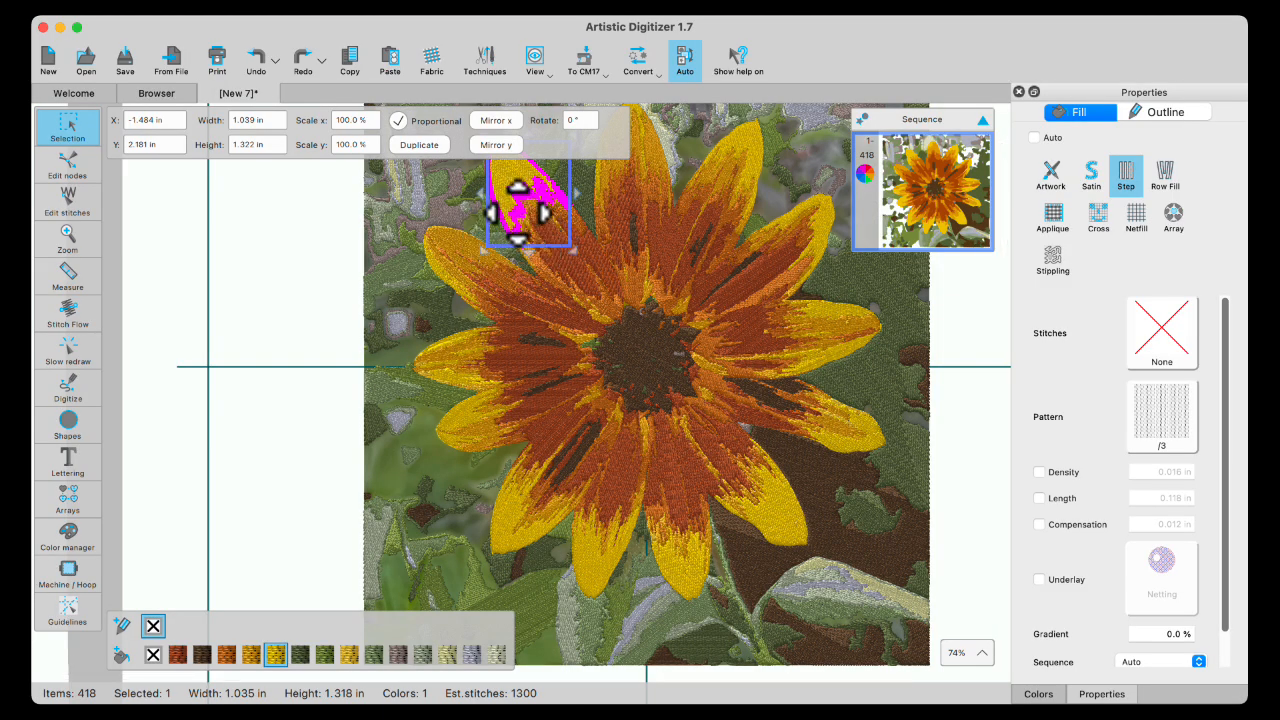
{"action": "left_click", "coordinate": [443, 241]}
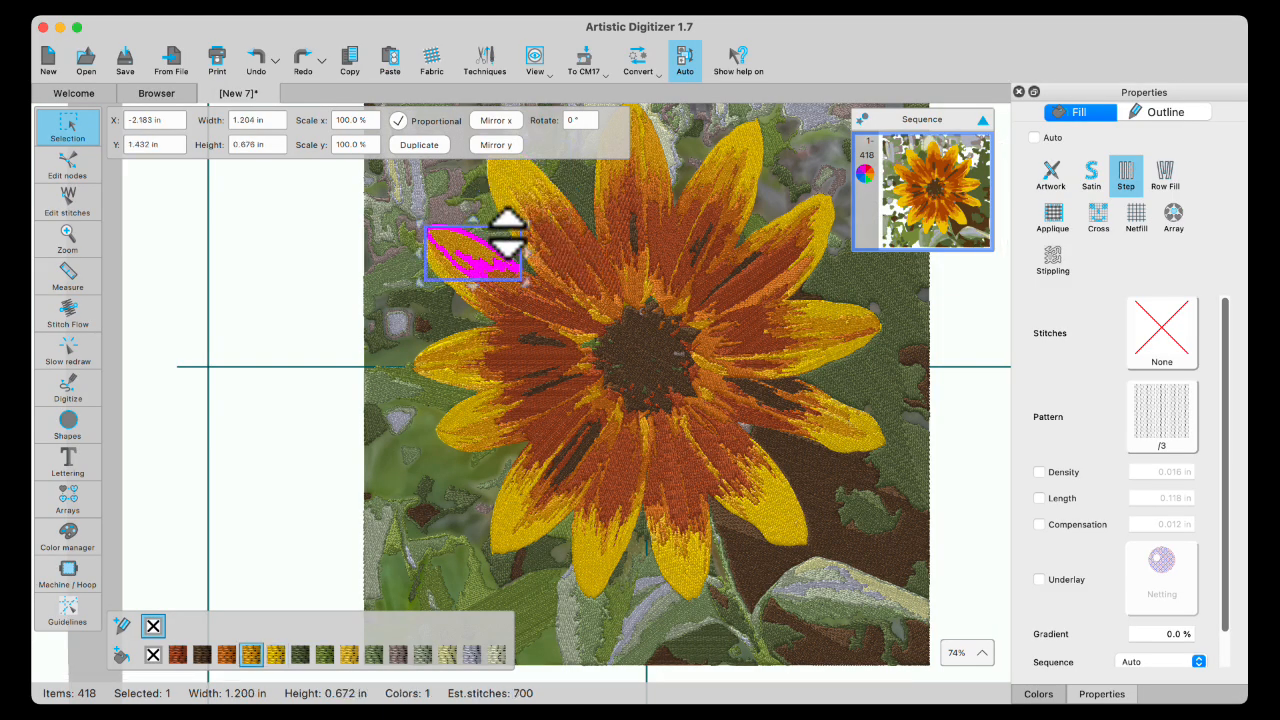
{"action": "left_click", "coordinate": [538, 192]}
{"action": "left_click", "coordinate": [529, 242]}
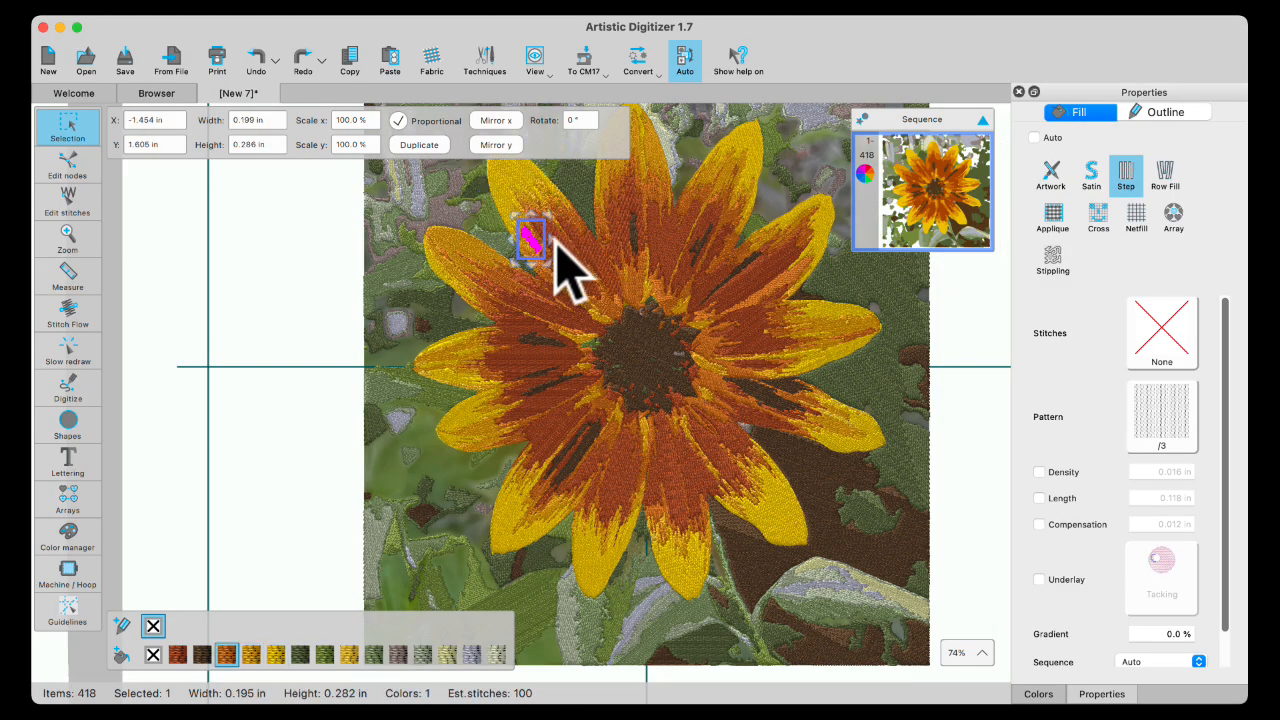
{"action": "left_click", "coordinate": [564, 248]}
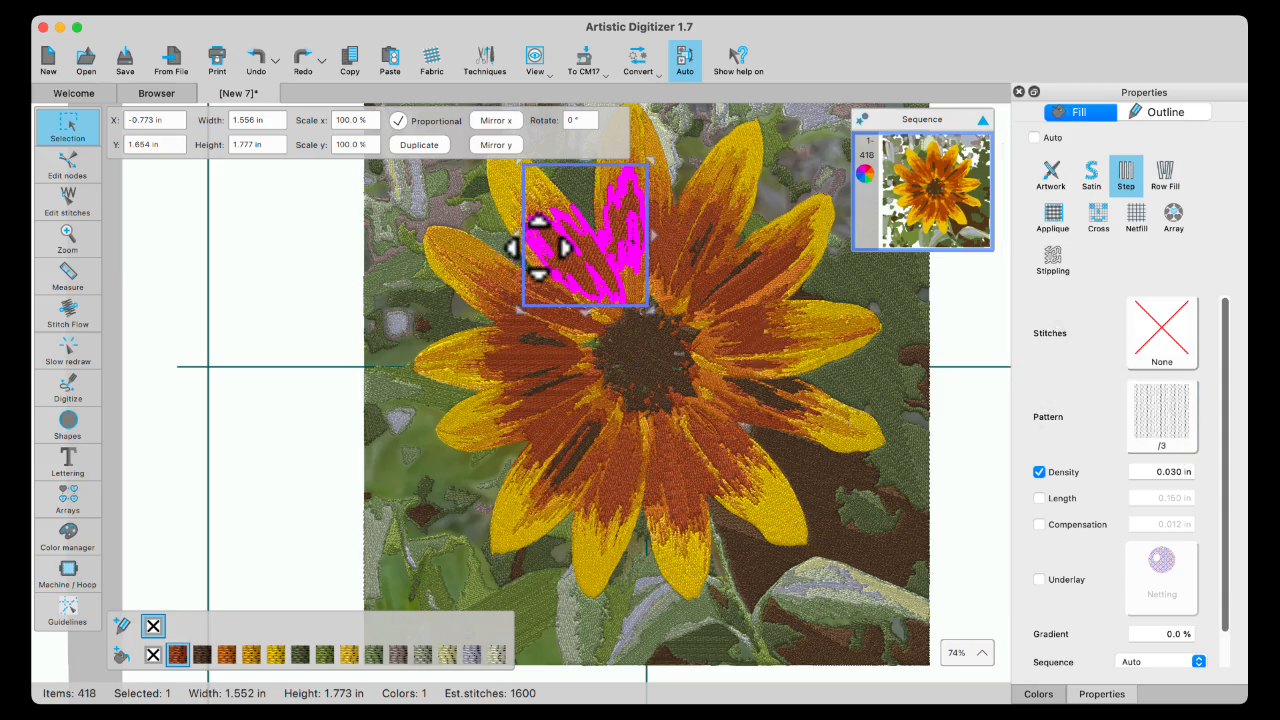
{"action": "left_click", "coordinate": [321, 287]}
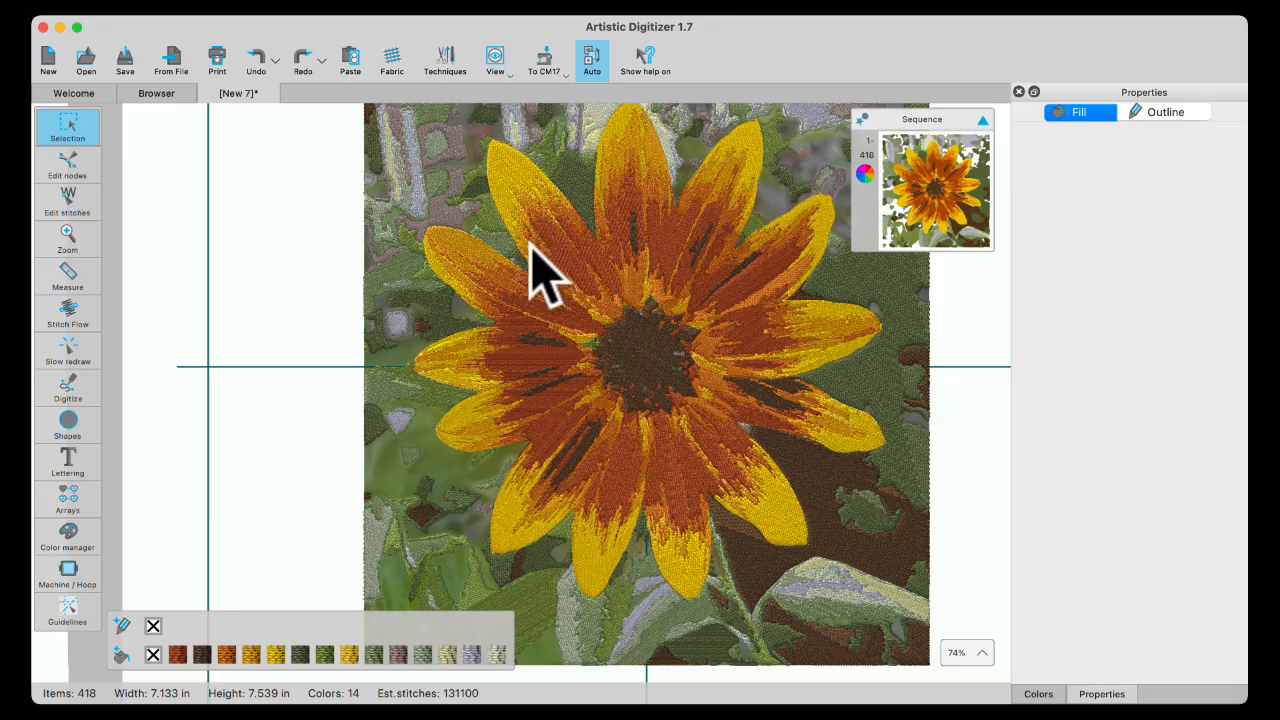
Step: Open flowr no bg.png from the 11 November folder using the Auto-digitize / Trace to outlines option
{"action": "left_click", "coordinate": [160, 100]}
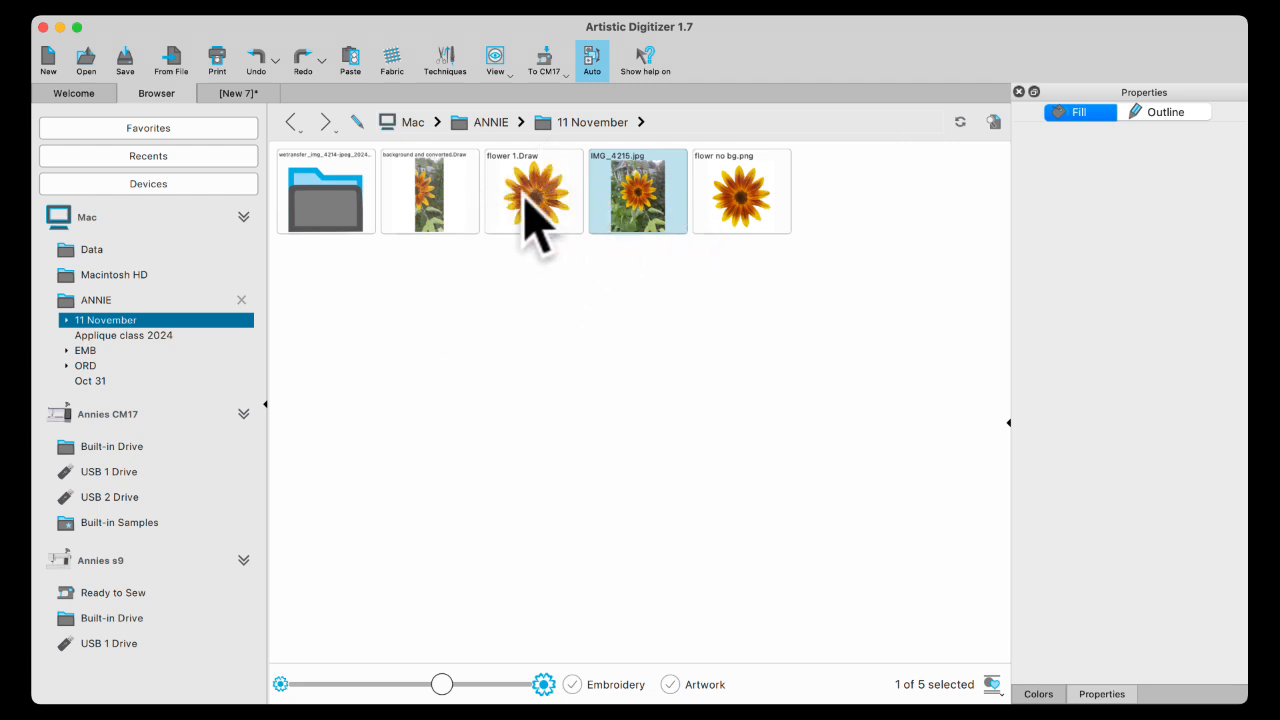
{"action": "double_click", "coordinate": [741, 224]}
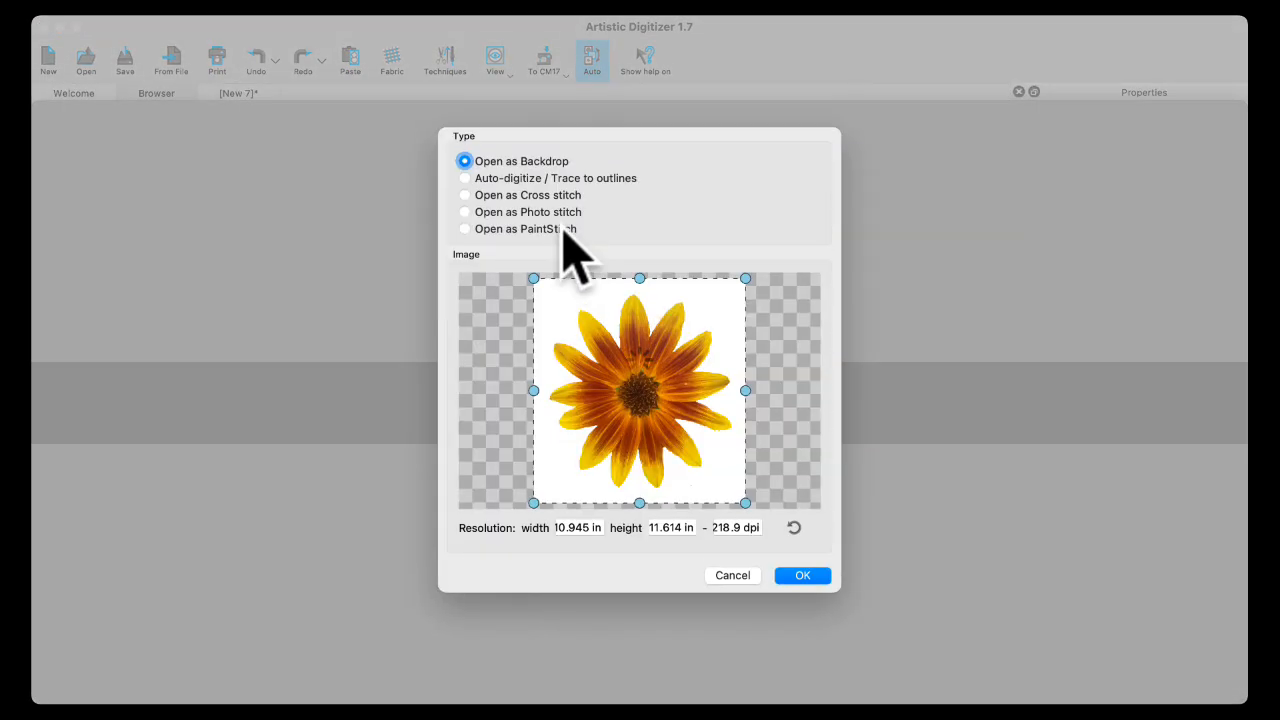
{"action": "left_click", "coordinate": [464, 178]}
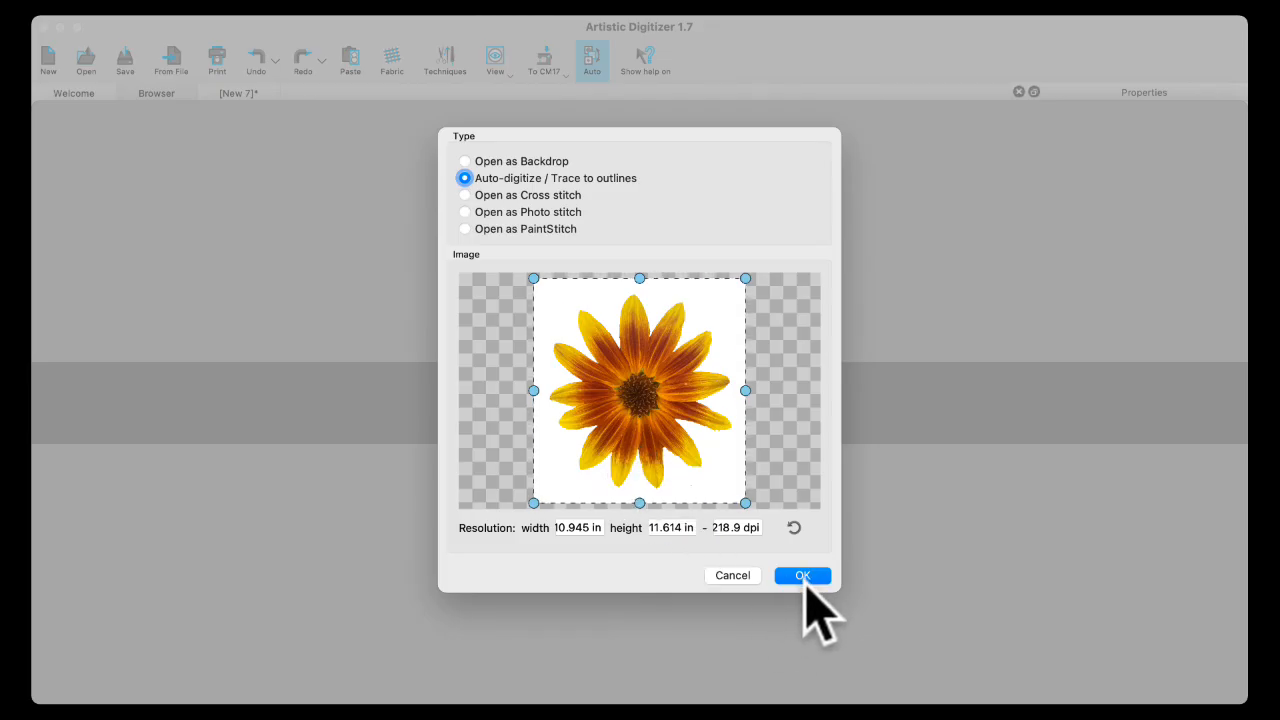
{"action": "left_click", "coordinate": [804, 576]}
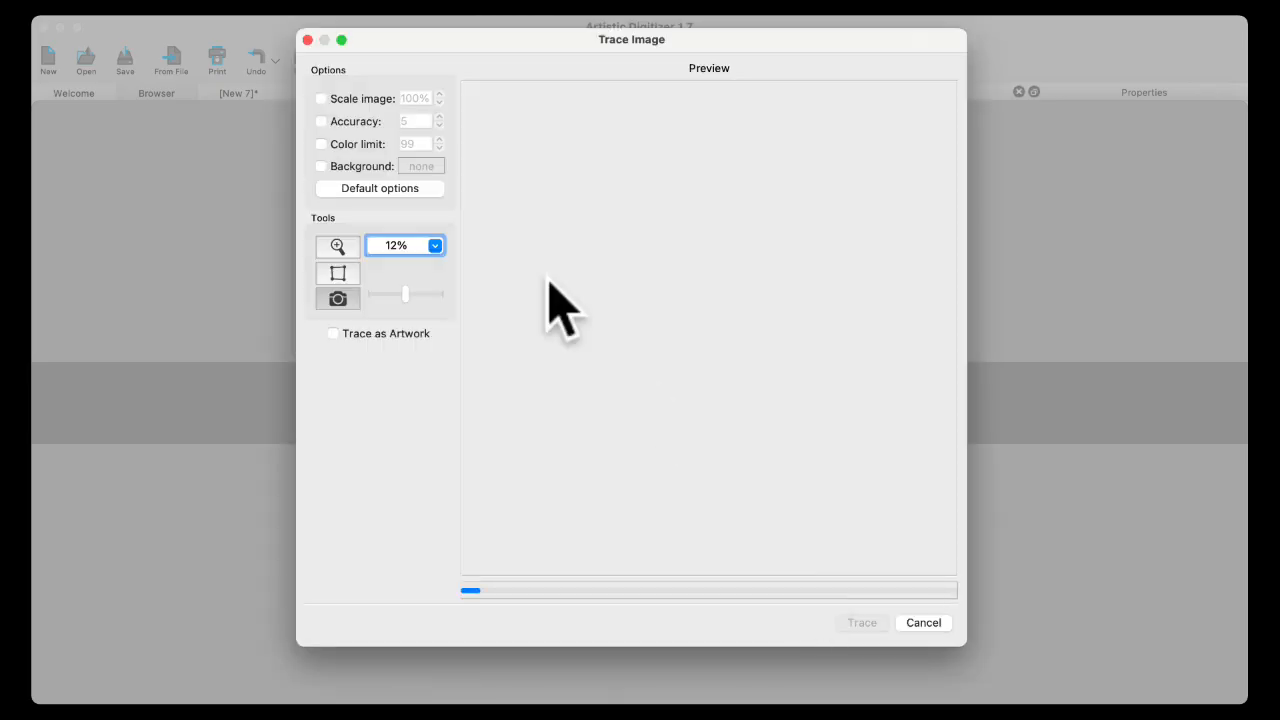
Step: Enable Accuracy at 5, limit the colors to 15, set the white area as the background, and trace the flower
{"action": "left_click", "coordinate": [321, 144]}
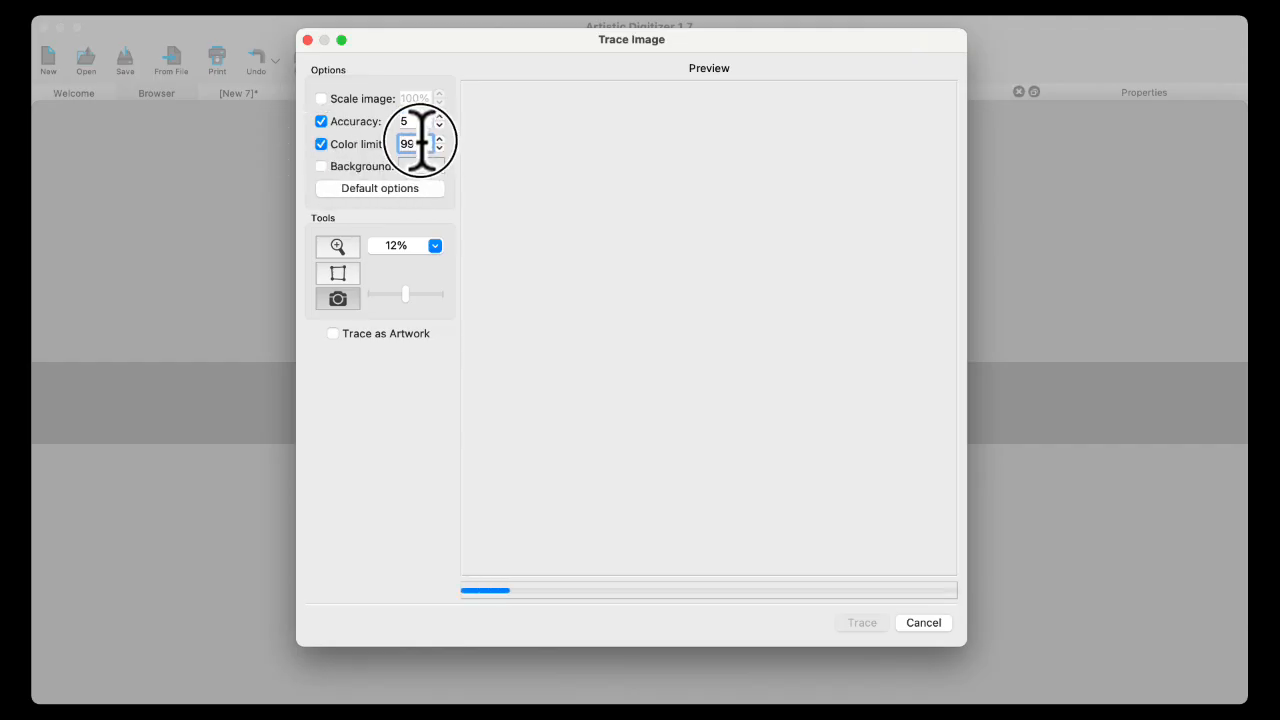
{"action": "type", "text": "15"}
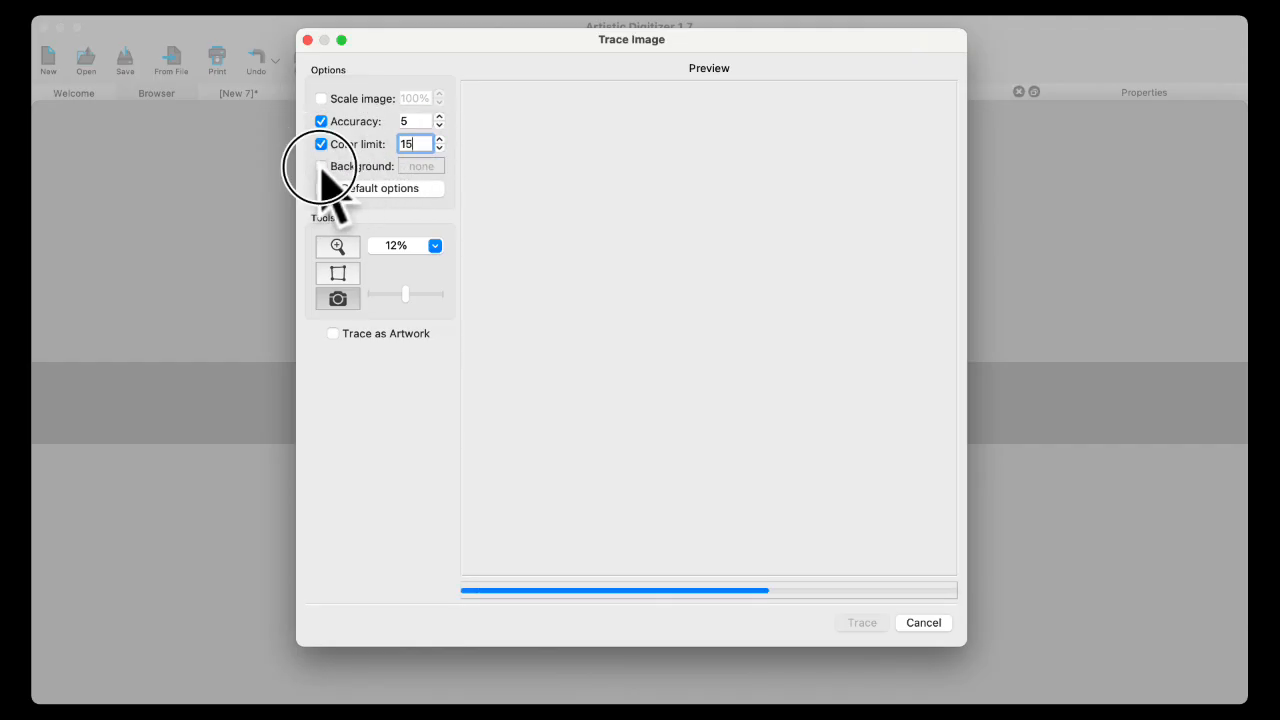
{"action": "left_click", "coordinate": [321, 166]}
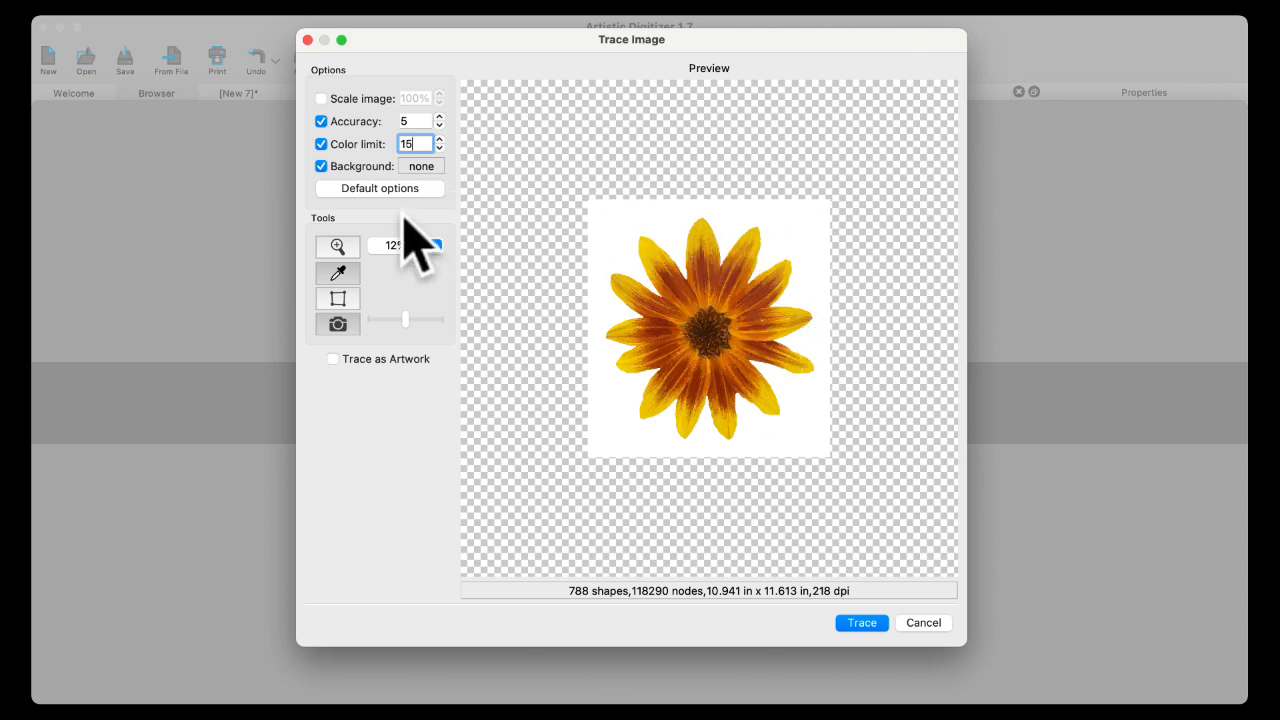
{"action": "left_click", "coordinate": [624, 220]}
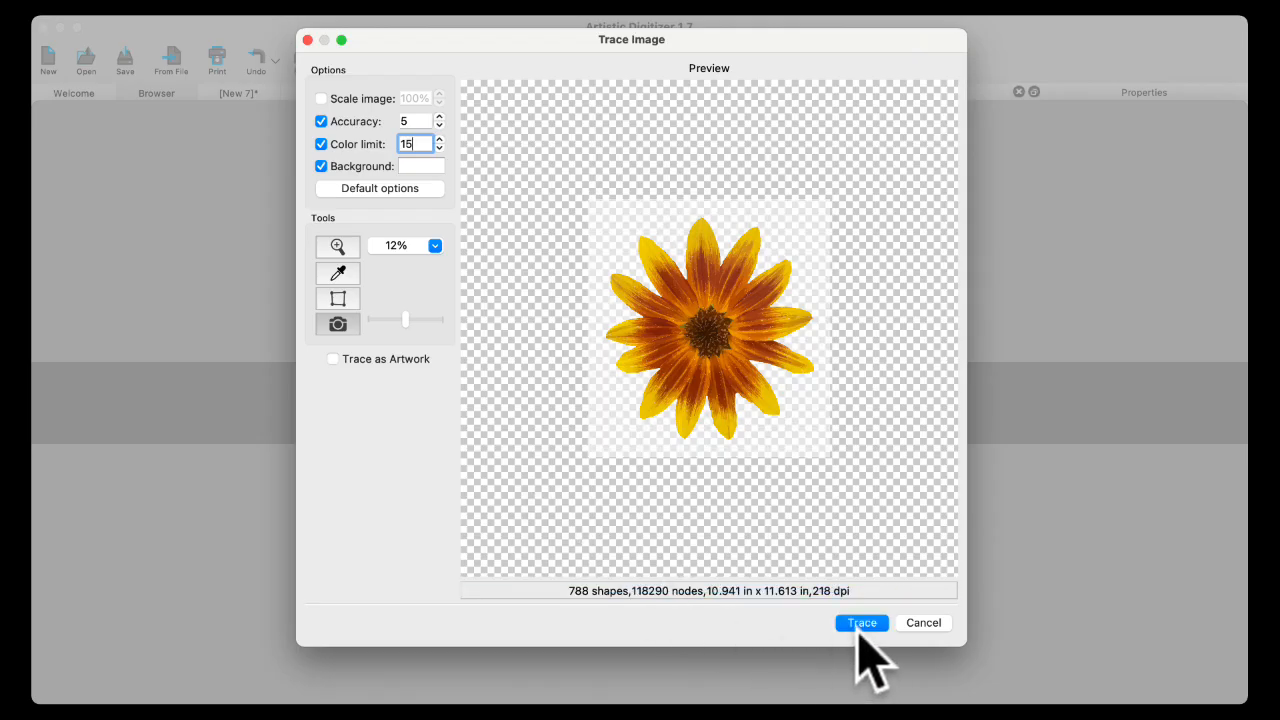
{"action": "left_click", "coordinate": [864, 624]}
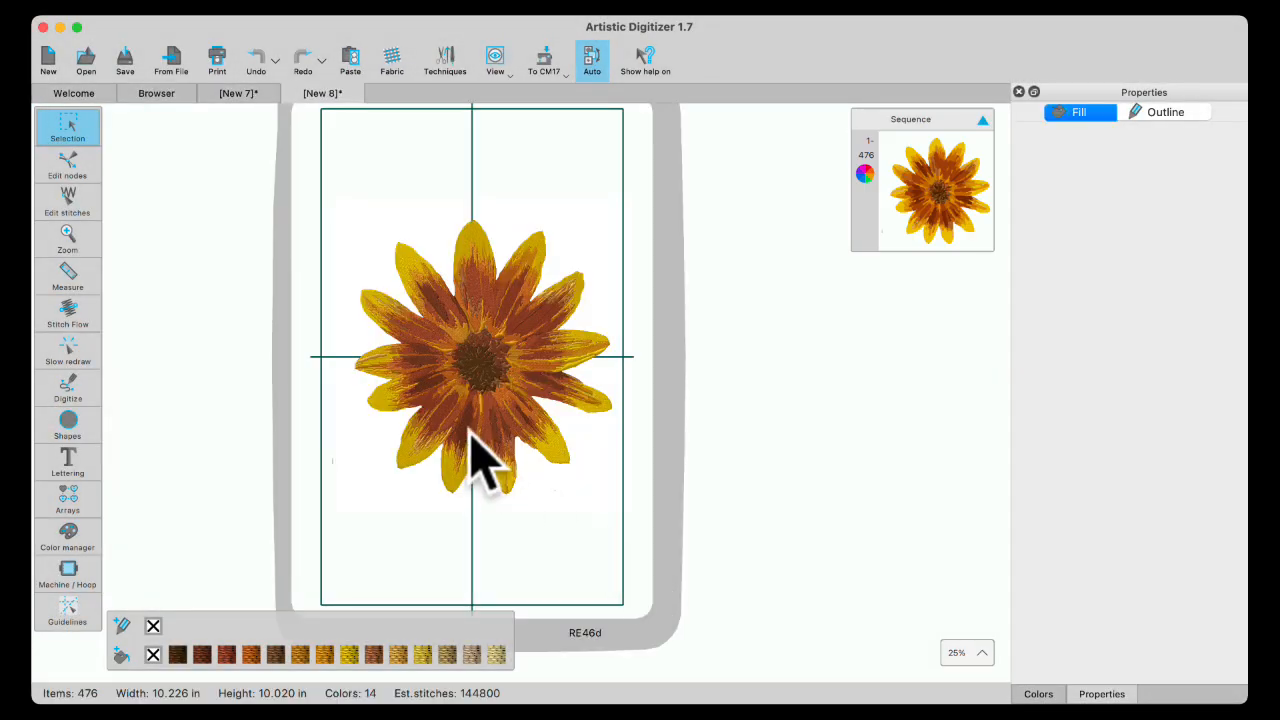
Step: Look over the traced flower and open the yellow tip of the petal just right of the top one for node editing
{"action": "scroll", "coordinate": [458, 410], "scroll_direction": "up", "scroll_amount": 2}
{"action": "scroll", "coordinate": [457, 392], "scroll_direction": "up", "scroll_amount": 4}
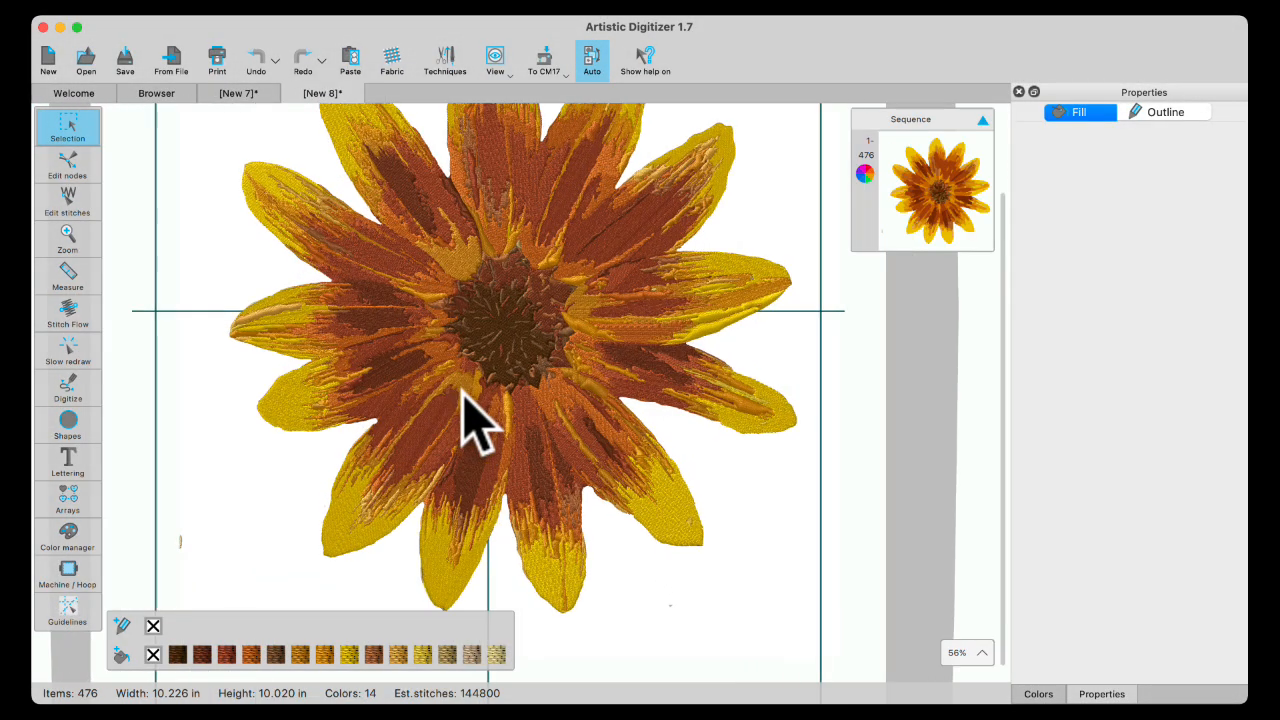
{"action": "scroll", "coordinate": [462, 392], "scroll_direction": "down", "scroll_amount": 5}
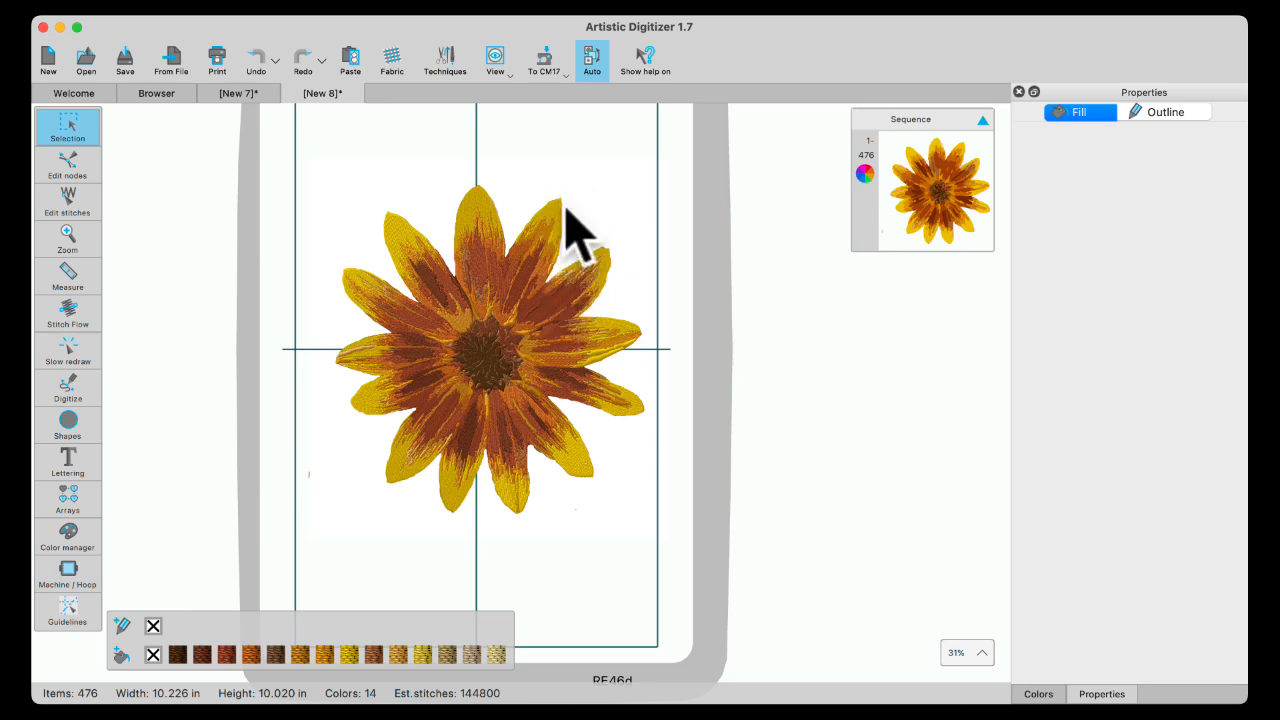
{"action": "scroll", "coordinate": [570, 214], "scroll_direction": "up", "scroll_amount": 5}
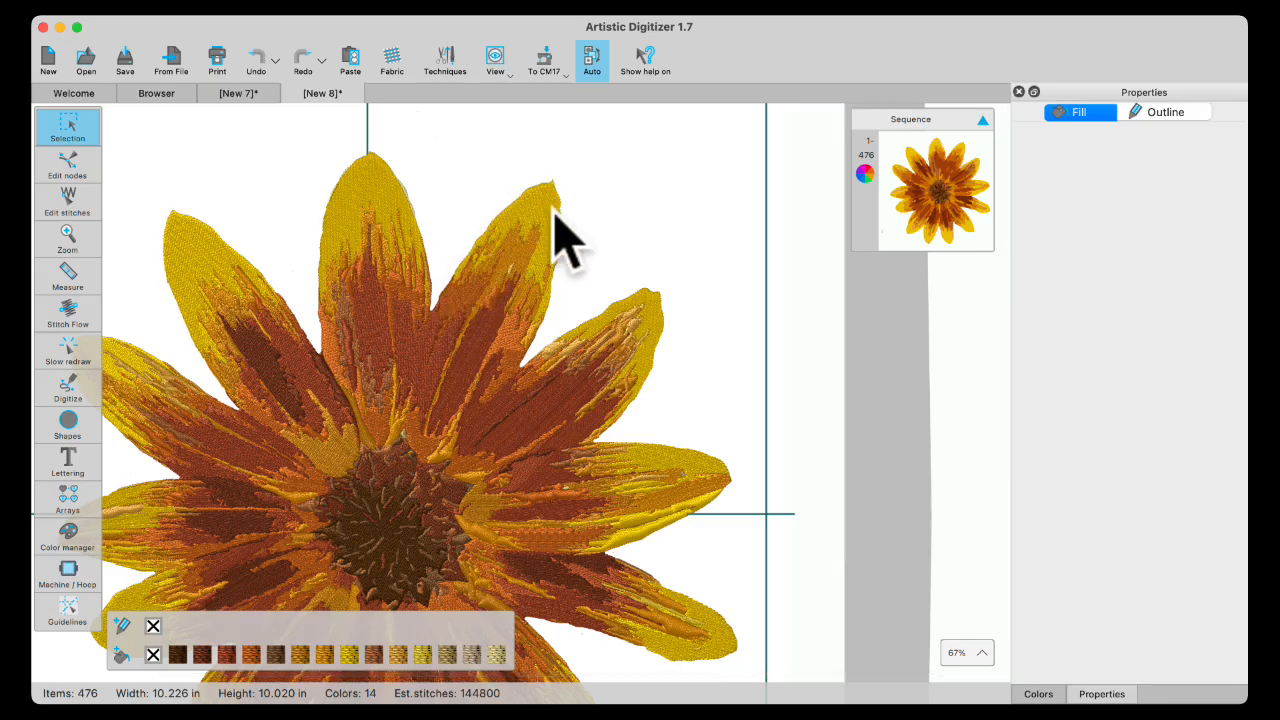
{"action": "left_click", "coordinate": [553, 190]}
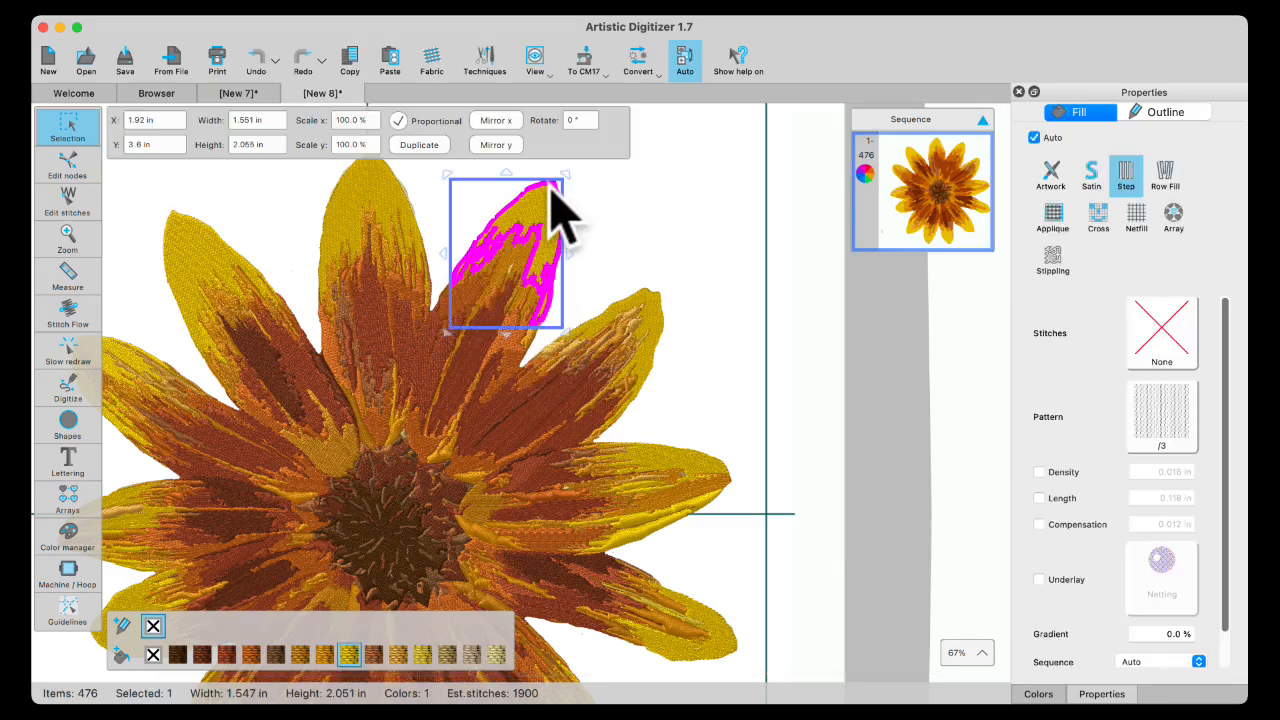
{"action": "left_click", "coordinate": [70, 170]}
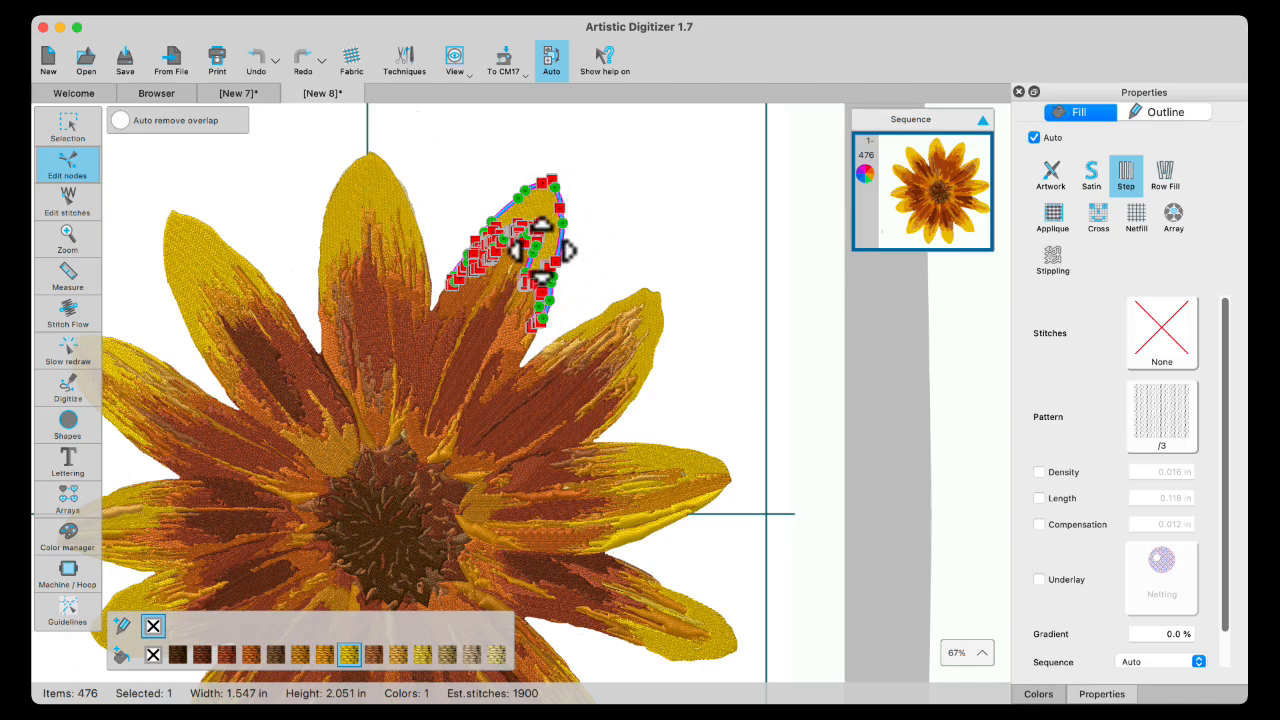
Step: Move an outline node on the right edge of the yellow petal tip slightly outward and leave node editing
{"action": "scroll", "coordinate": [541, 246], "scroll_direction": "up", "scroll_amount": 6}
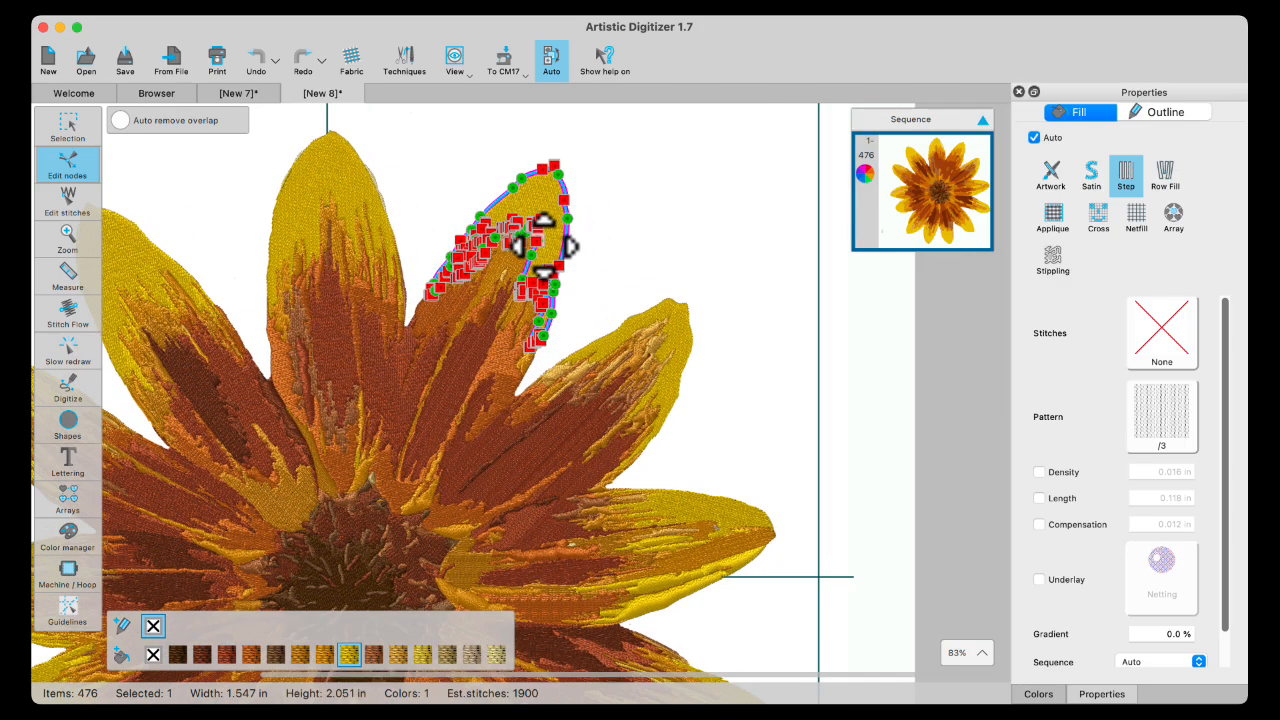
{"action": "scroll", "coordinate": [583, 207], "scroll_direction": "up", "scroll_amount": 5}
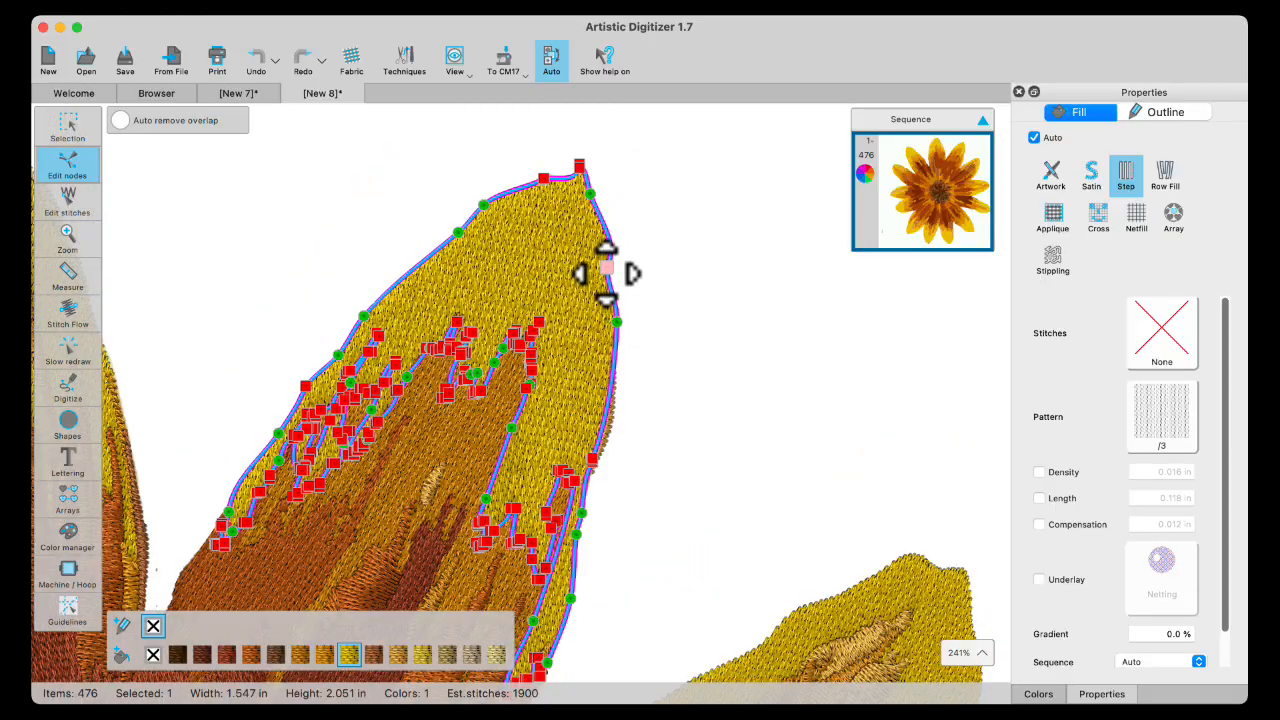
{"action": "left_click_drag", "start_coordinate": [607, 269], "coordinate": [598, 220]}
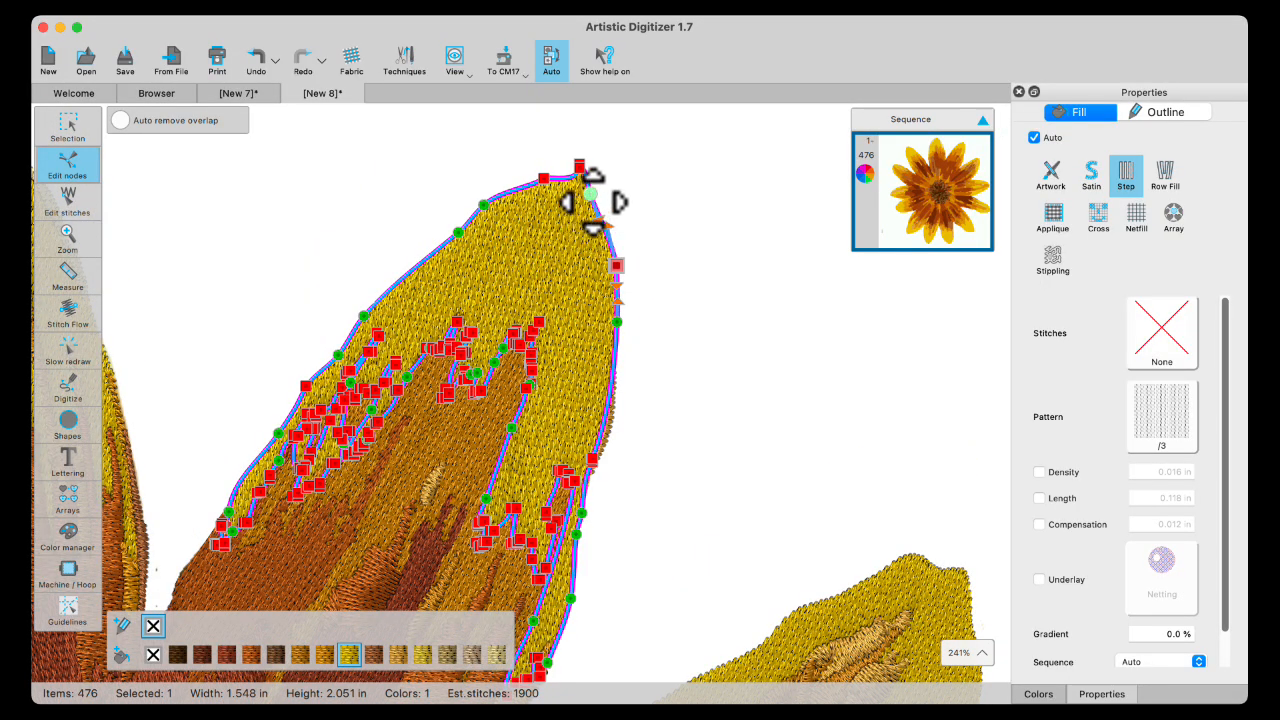
{"action": "left_click", "coordinate": [598, 192]}
{"action": "scroll", "coordinate": [602, 260], "scroll_direction": "down", "scroll_amount": 10}
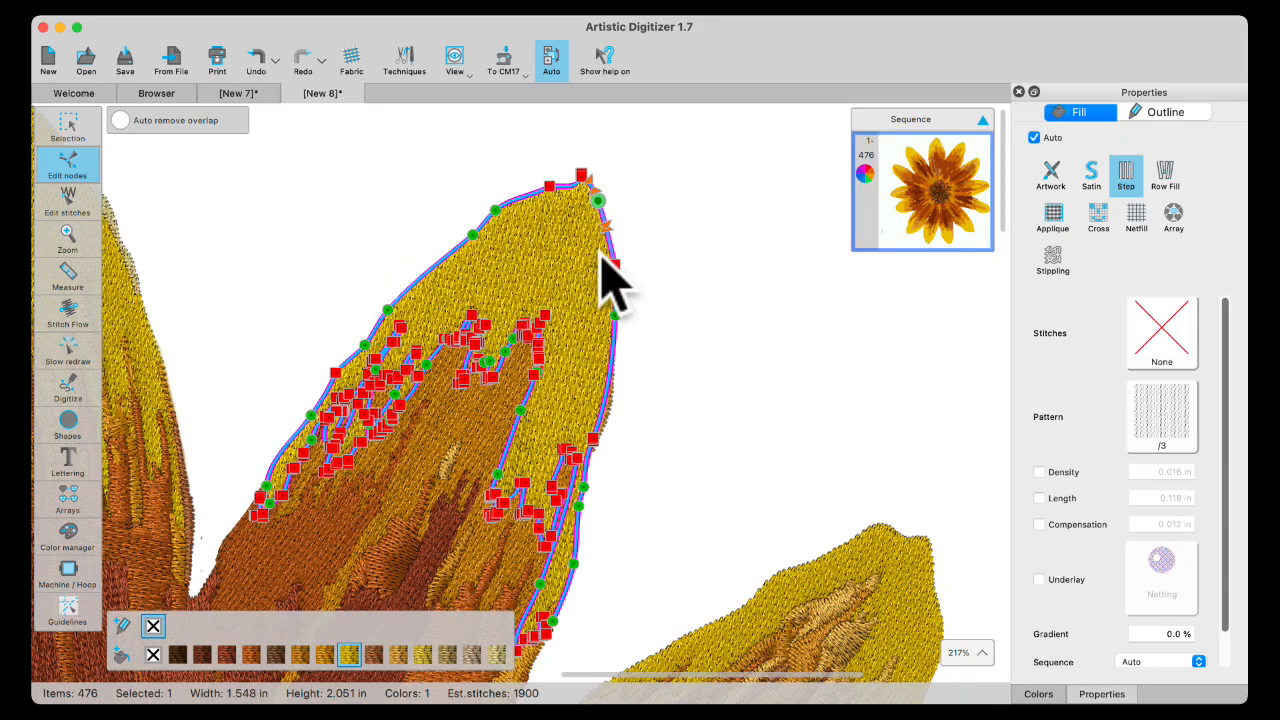
{"action": "scroll", "coordinate": [628, 273], "scroll_direction": "down", "scroll_amount": 3}
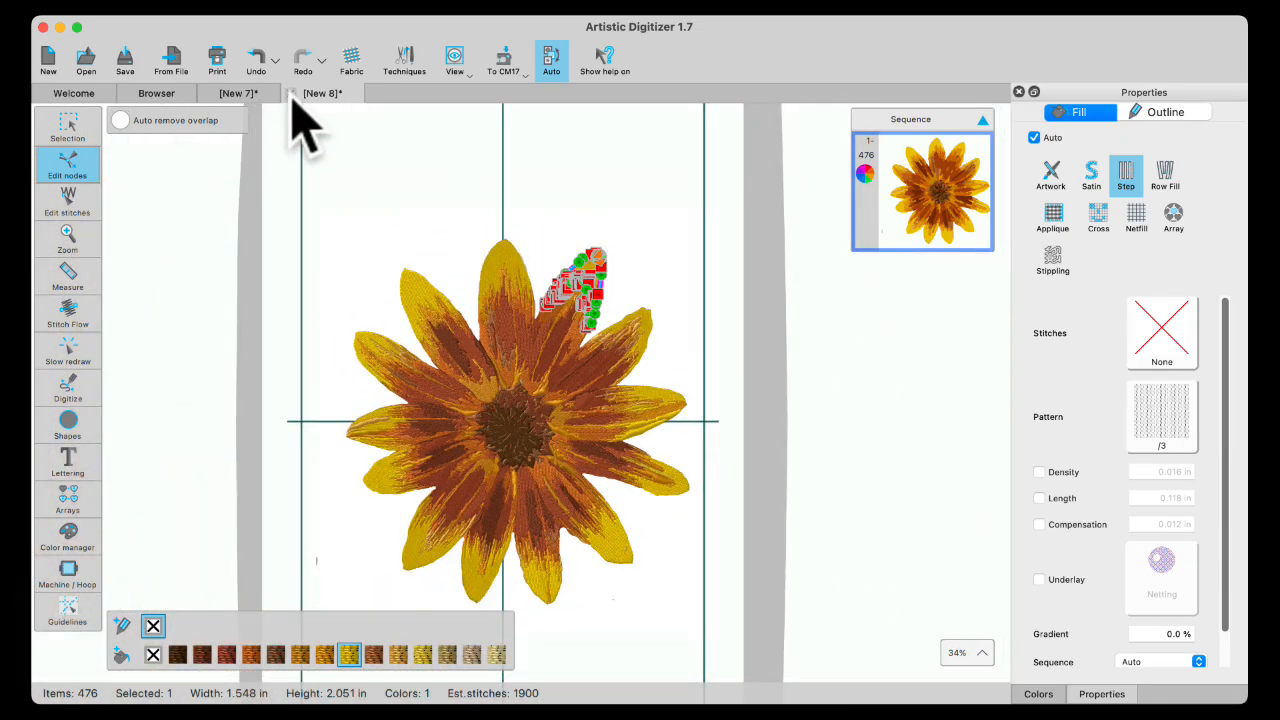
{"action": "left_click", "coordinate": [72, 130]}
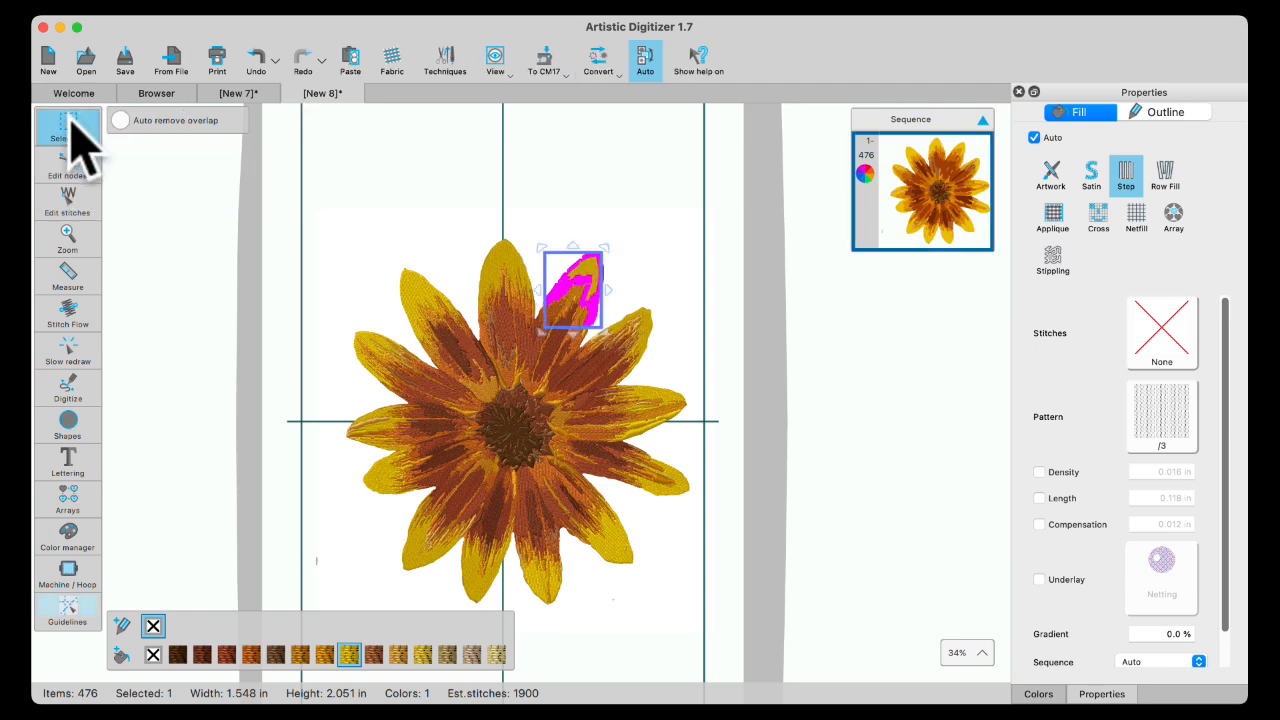
Step: Close the New 8 and New 7 documents without saving their changes
{"action": "left_click", "coordinate": [293, 92]}
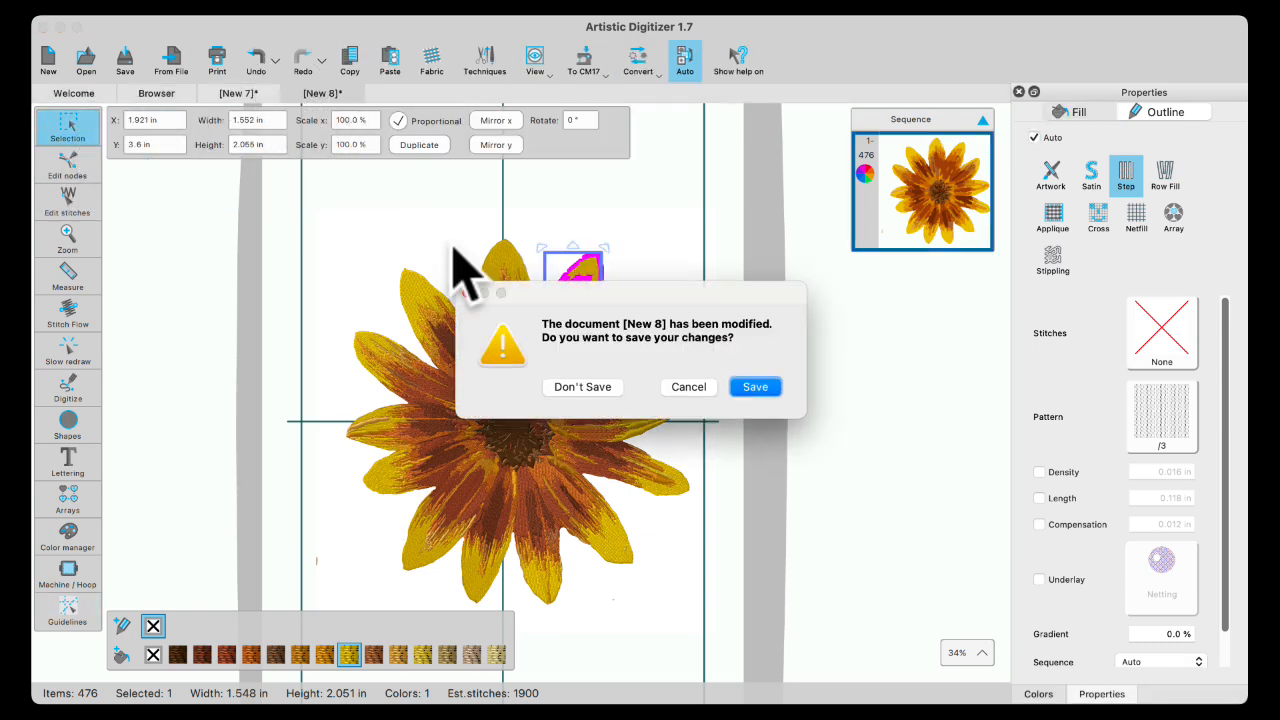
{"action": "left_click", "coordinate": [581, 388]}
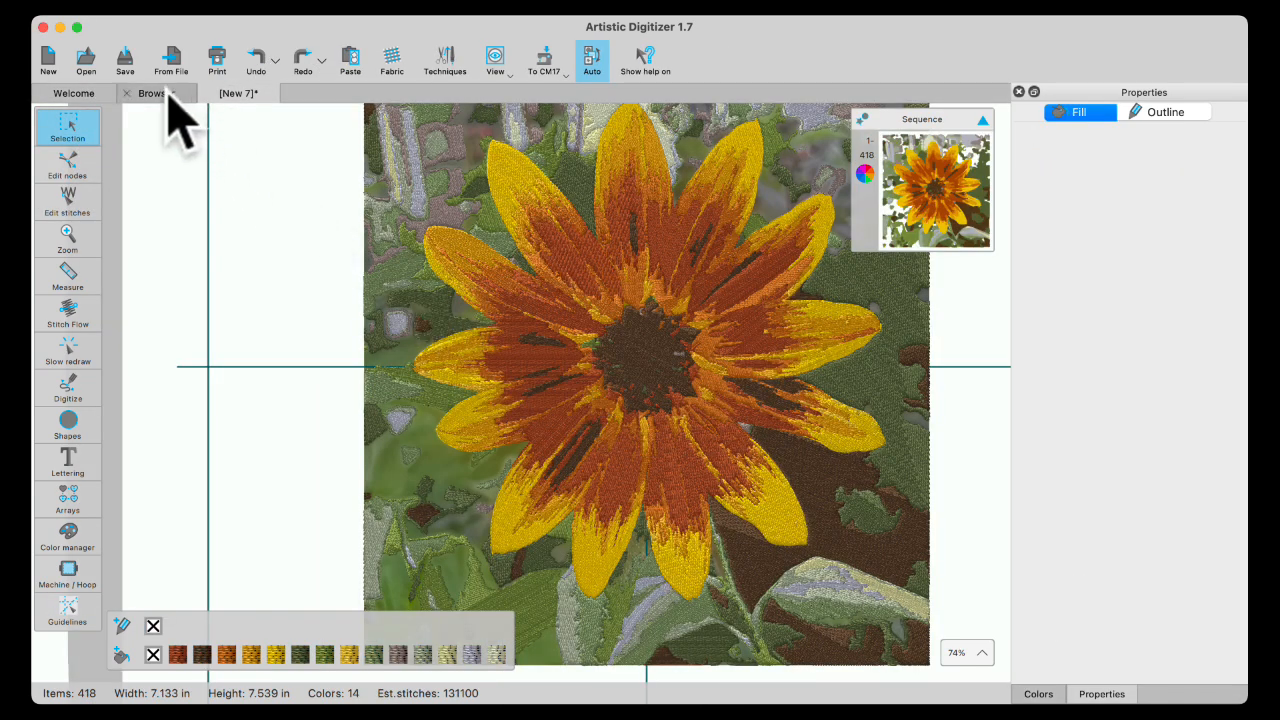
{"action": "left_click", "coordinate": [210, 92]}
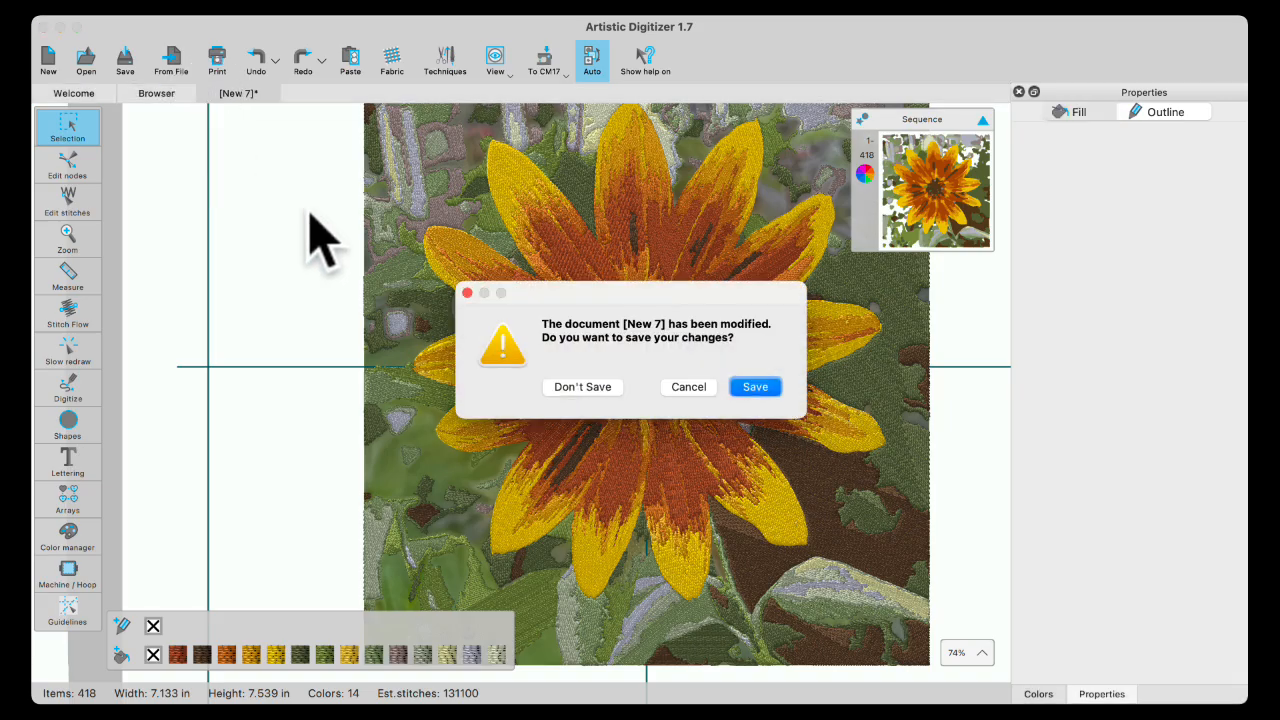
{"action": "left_click", "coordinate": [581, 388]}
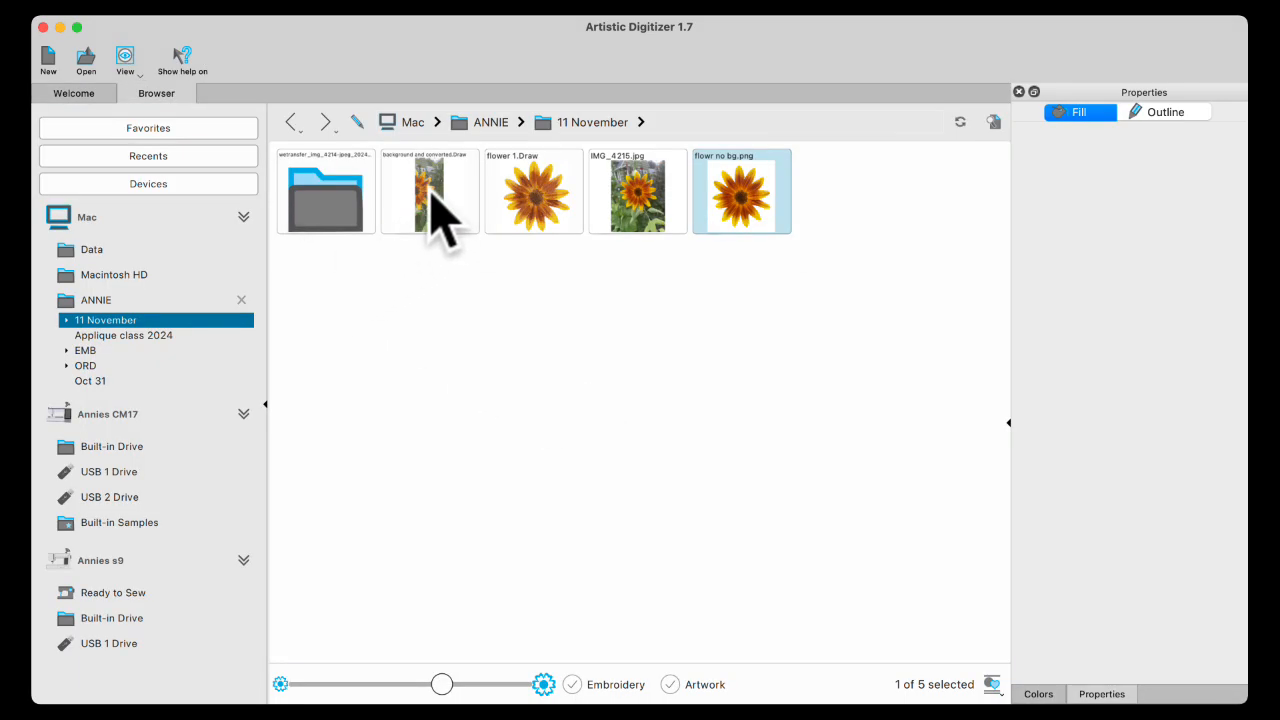
Step: Open the background and converted design and compare the photo half with the stitched half of the flower up close
{"action": "double_click", "coordinate": [432, 190]}
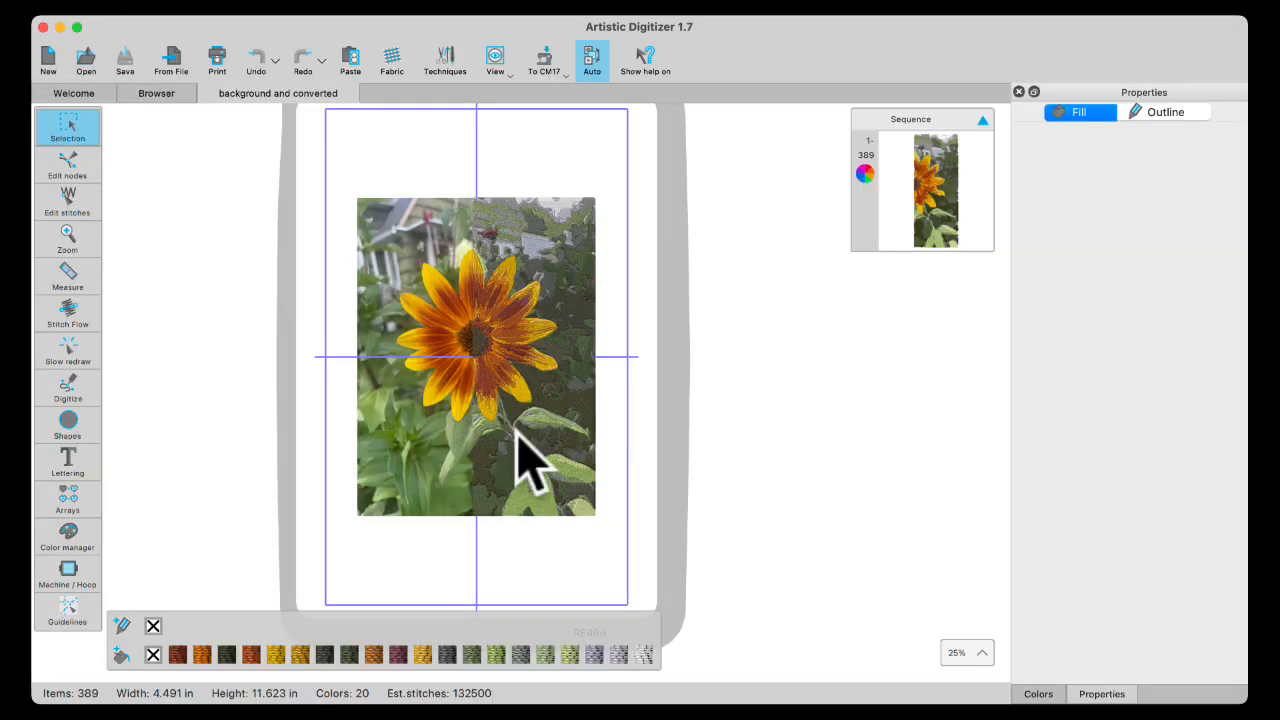
{"action": "scroll", "coordinate": [503, 455], "scroll_direction": "up", "scroll_amount": 5}
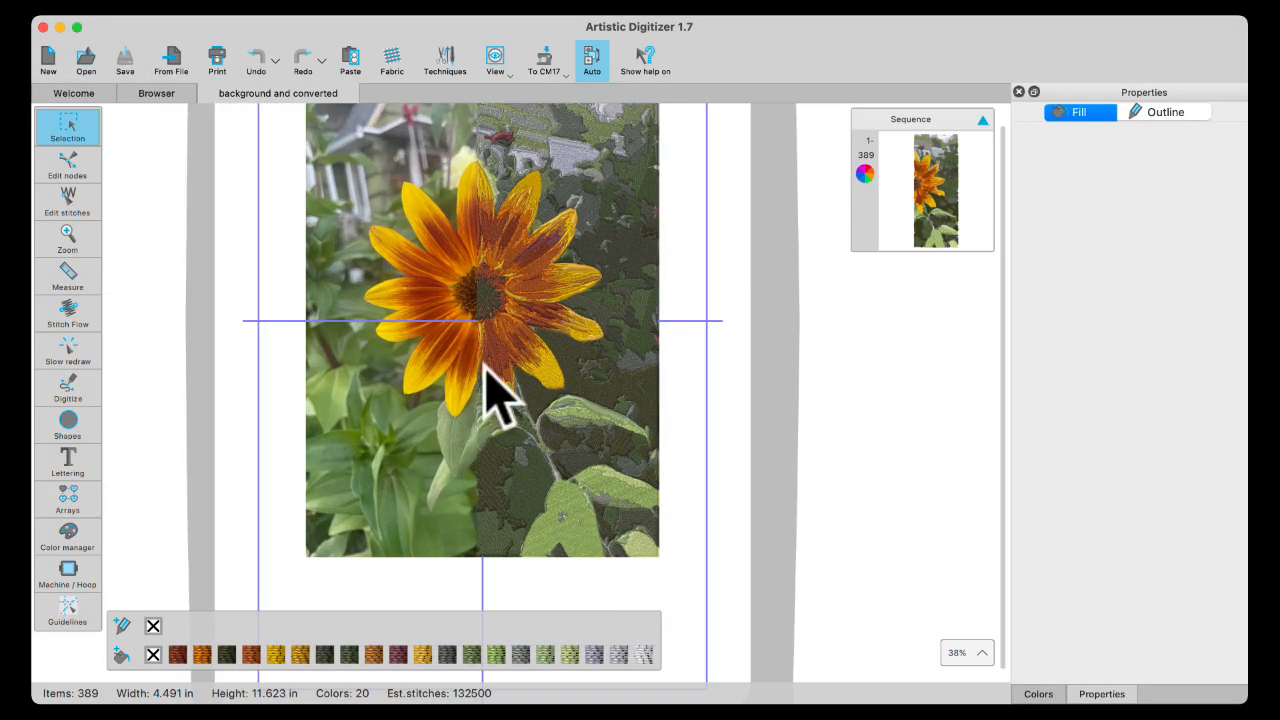
{"action": "scroll", "coordinate": [490, 350], "scroll_direction": "up", "scroll_amount": 4}
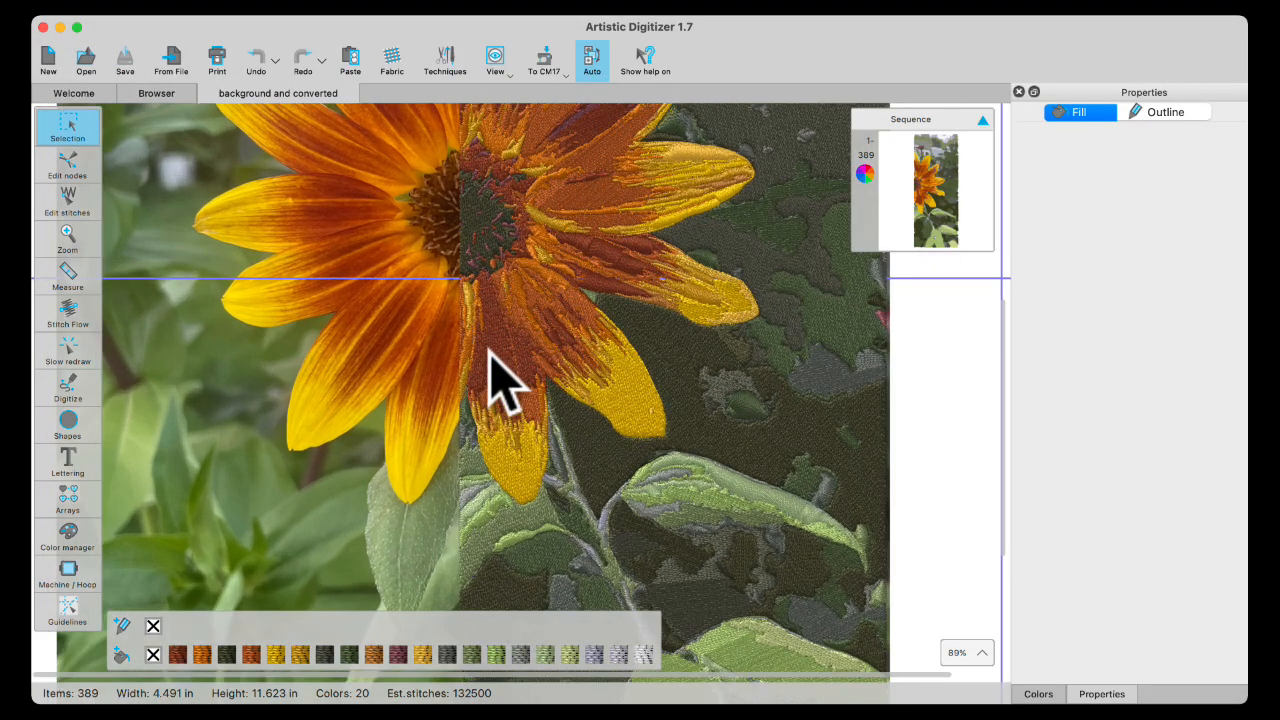
{"action": "scroll", "coordinate": [490, 352], "scroll_direction": "up", "scroll_amount": 4}
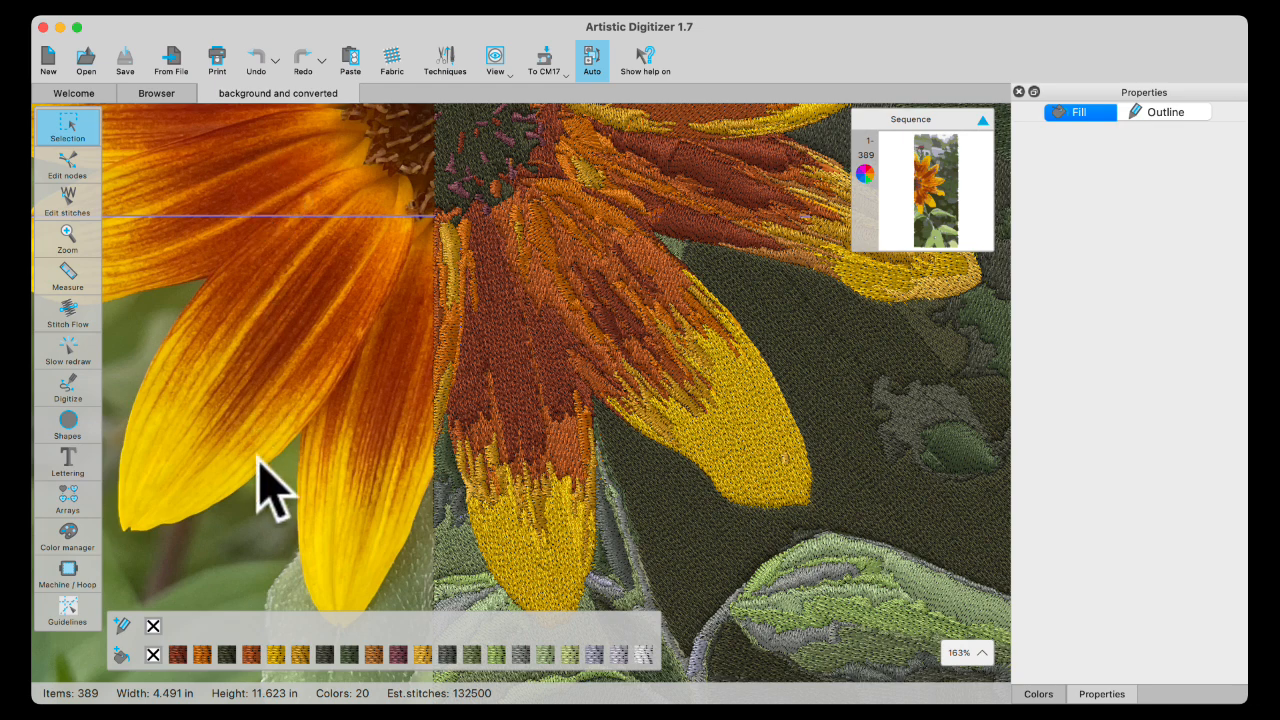
Step: Compare the photo half with the stitched half of the whole flower, select all the stitched shapes, and close the document
{"action": "scroll", "coordinate": [493, 455], "scroll_direction": "down", "scroll_amount": 4}
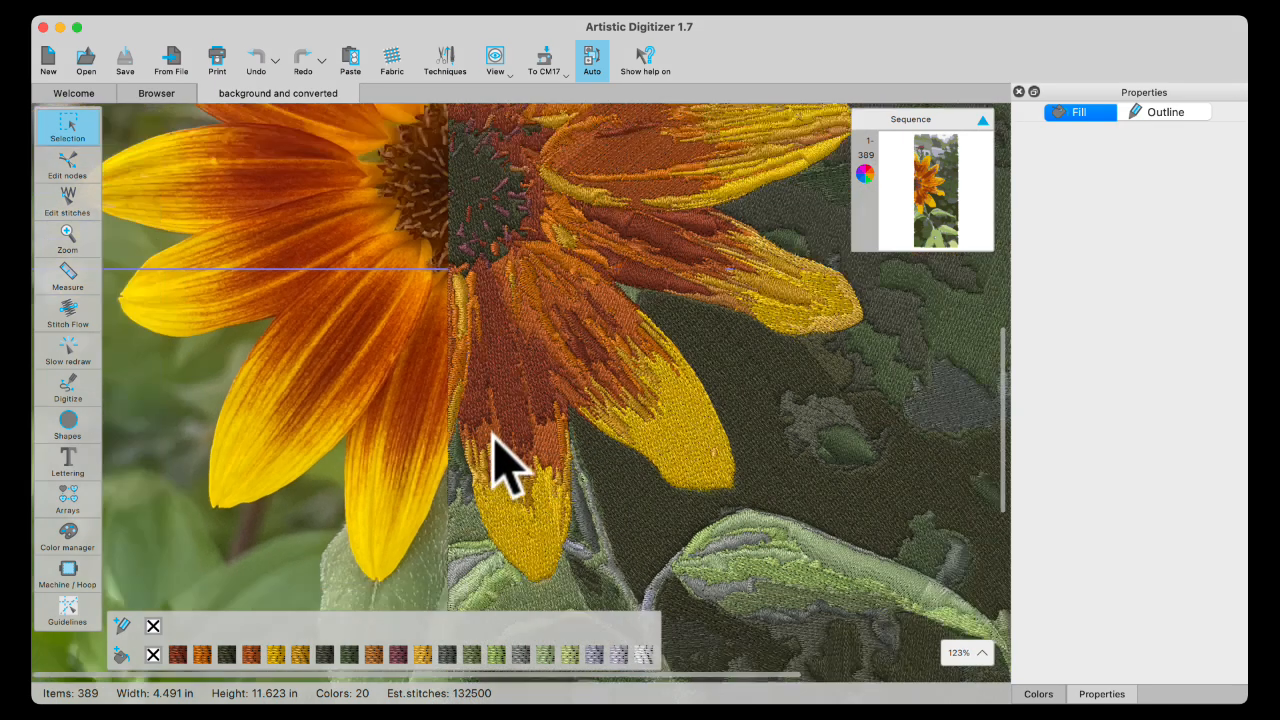
{"action": "scroll", "coordinate": [493, 455], "scroll_direction": "down", "scroll_amount": 2}
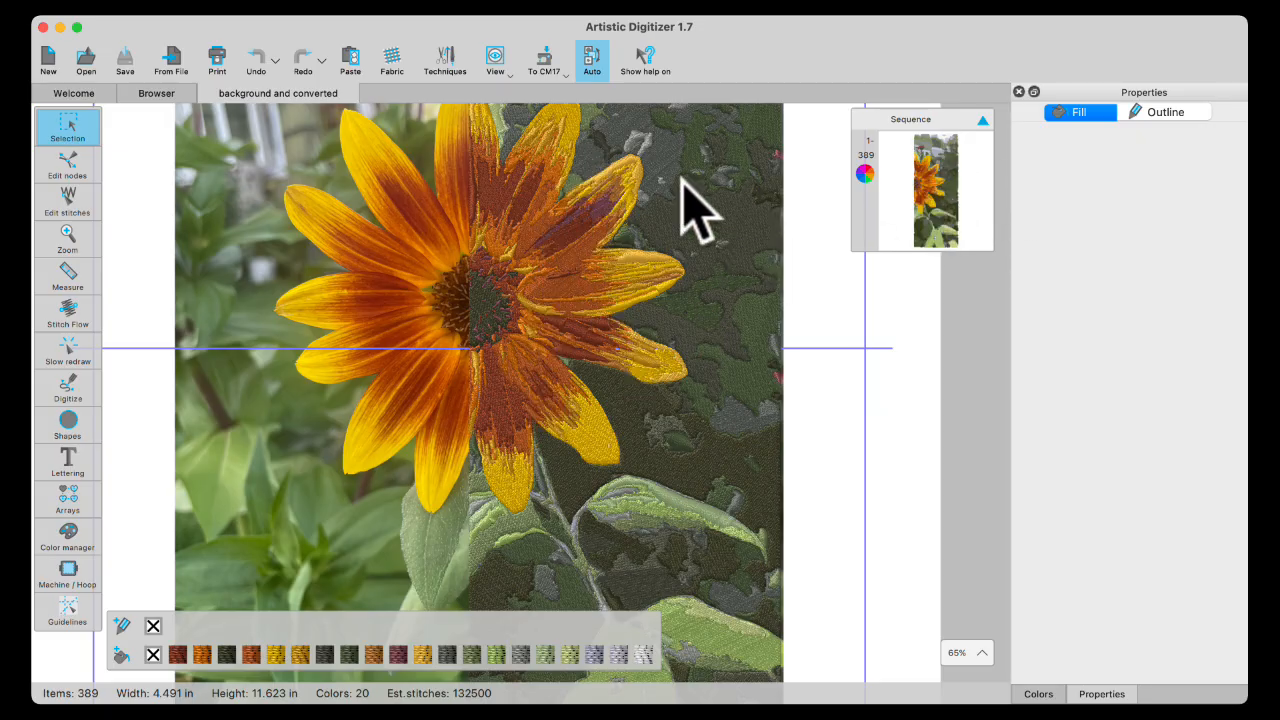
{"action": "key", "text": "super+a"}
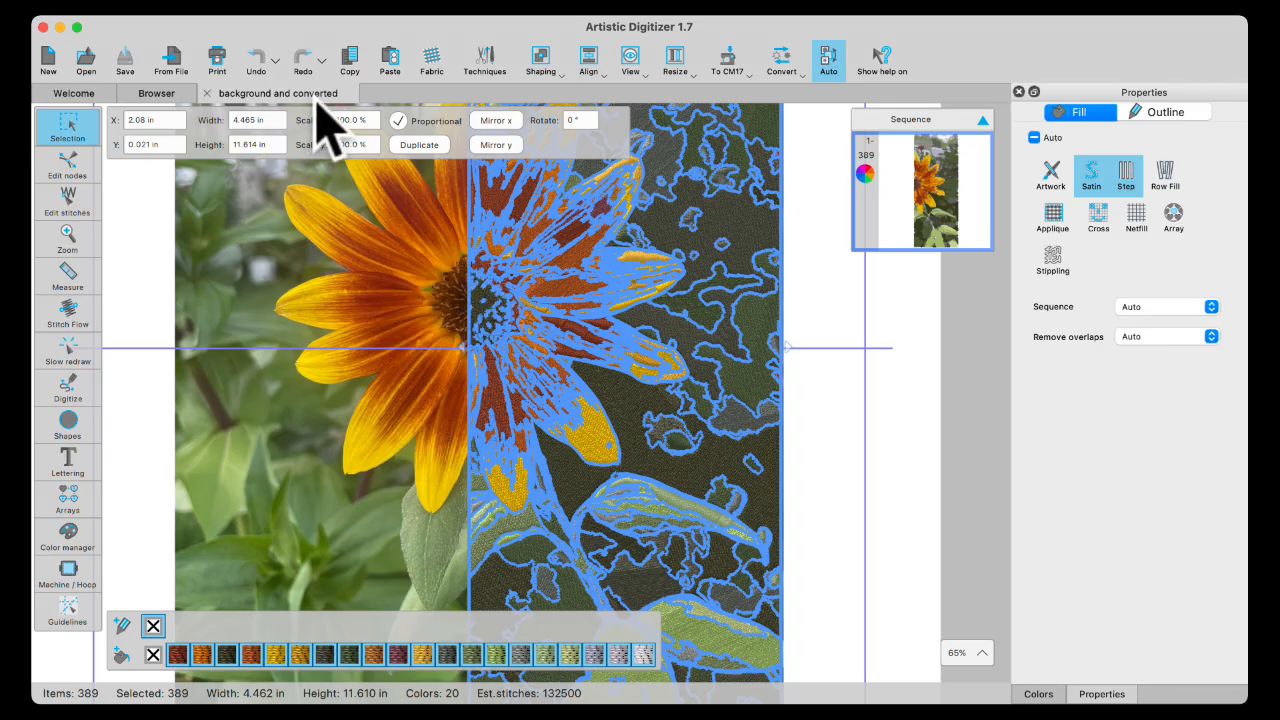
{"action": "left_click", "coordinate": [190, 93]}
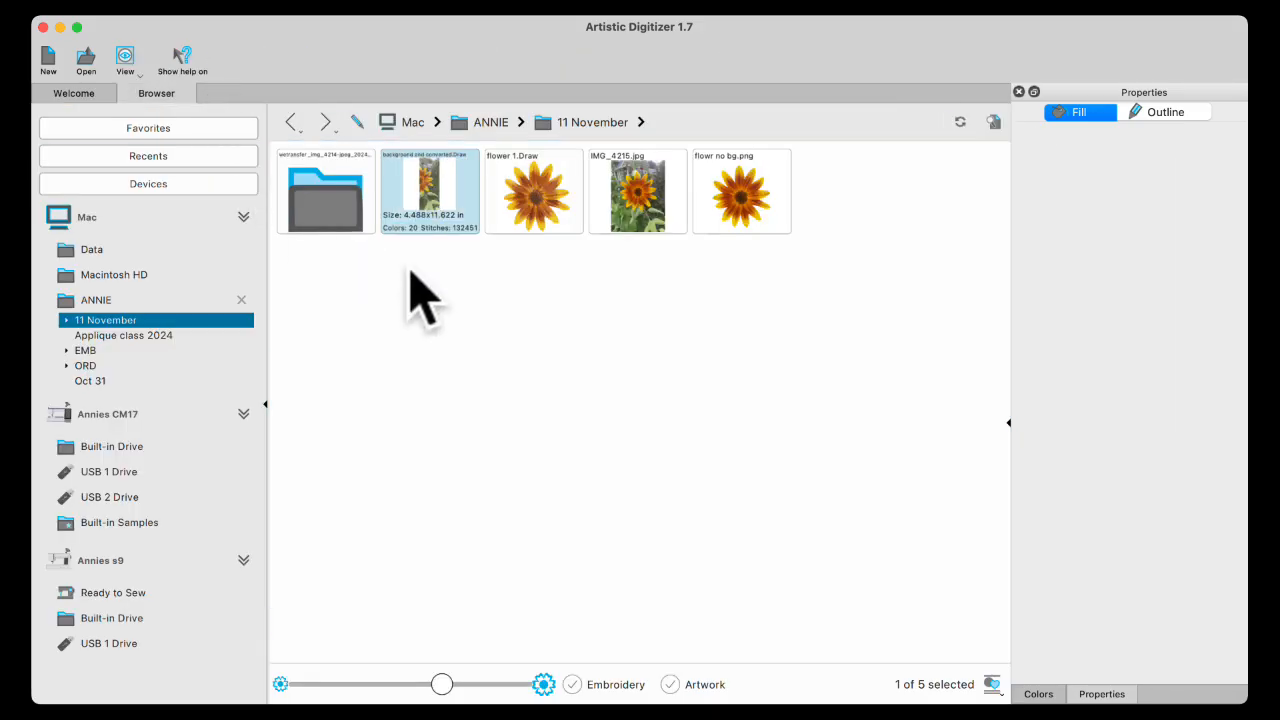
Step: Auto-digitize the full IMG_4215.jpg photo with accuracy set to 5 and a color limit enabled
{"action": "double_click", "coordinate": [646, 218]}
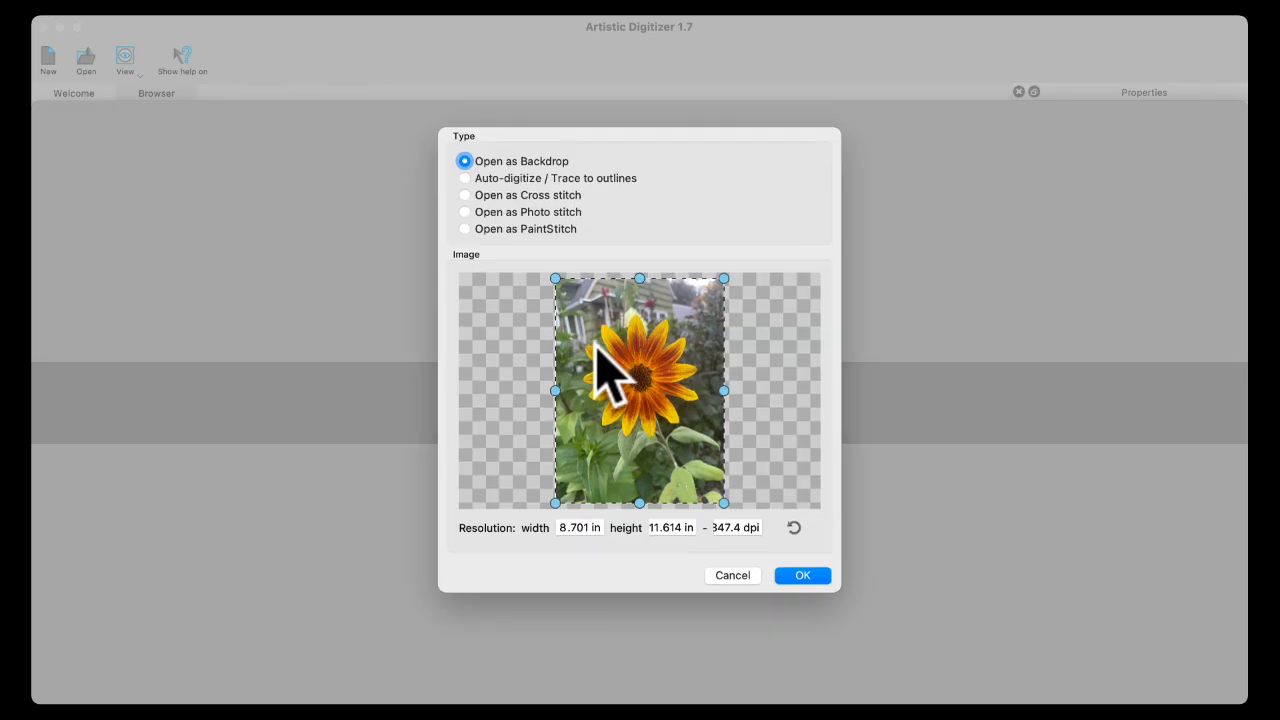
{"action": "left_click", "coordinate": [466, 180]}
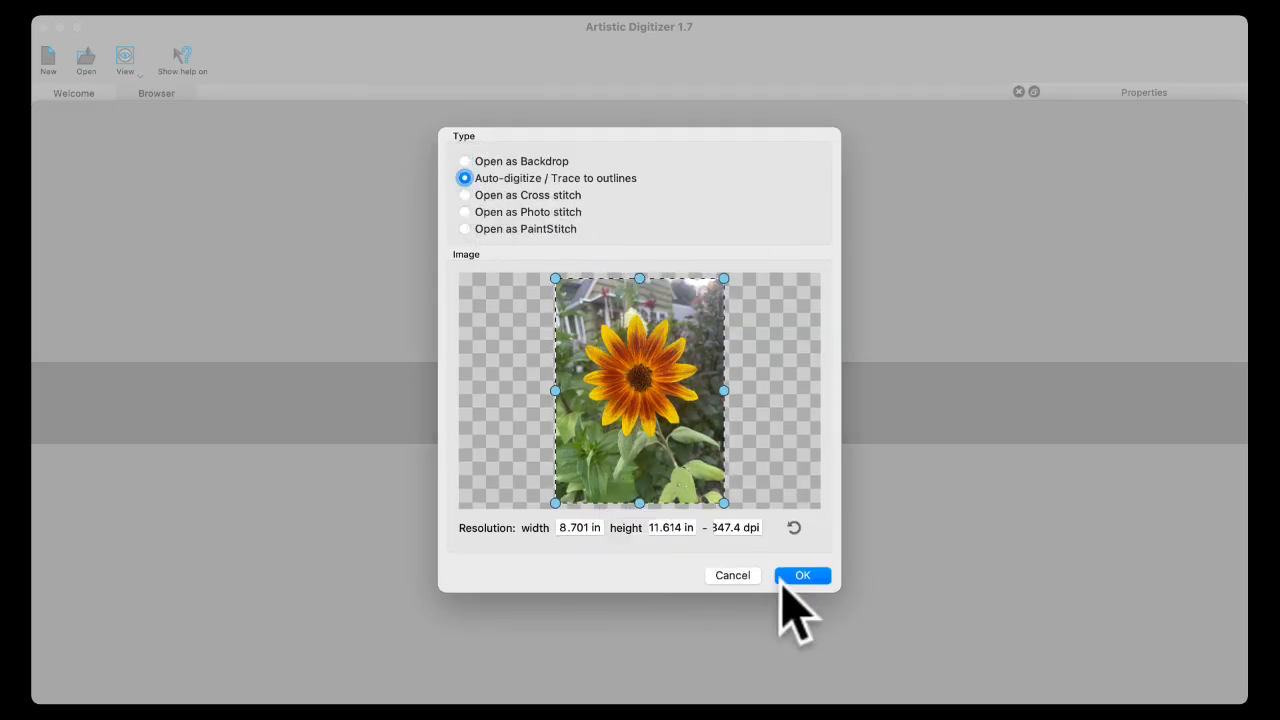
{"action": "left_click", "coordinate": [801, 577]}
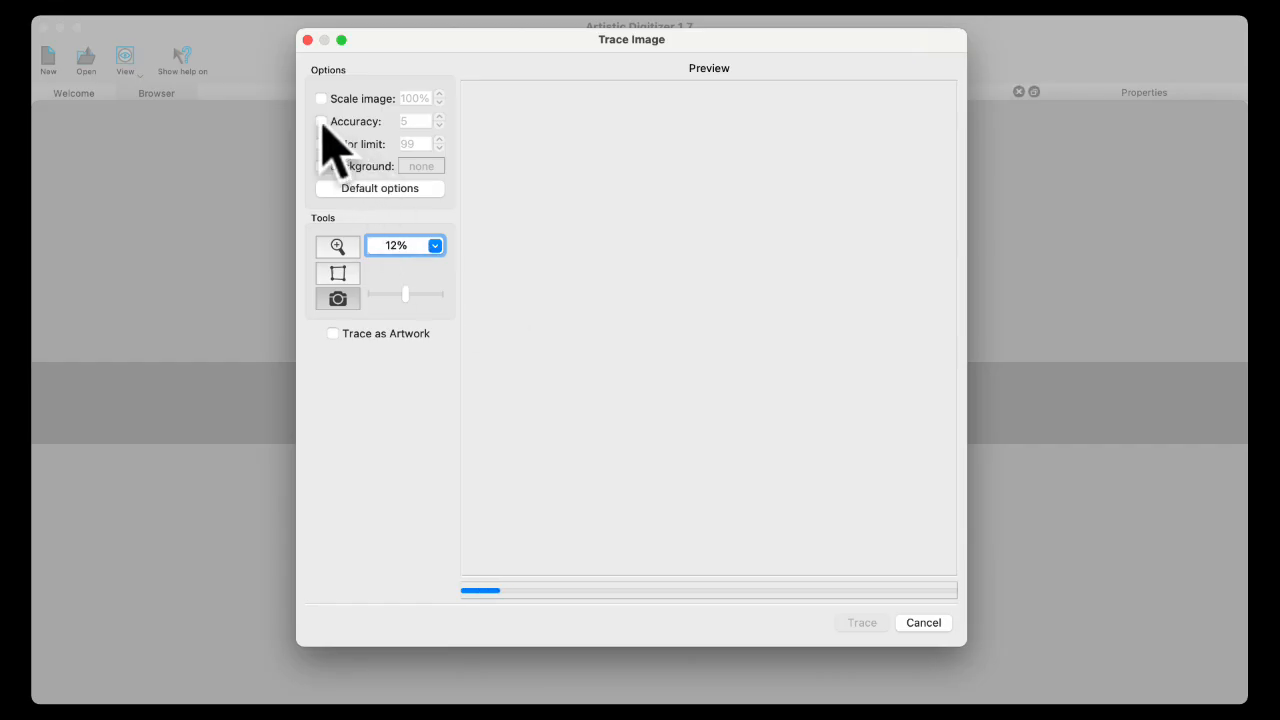
{"action": "left_click", "coordinate": [321, 122]}
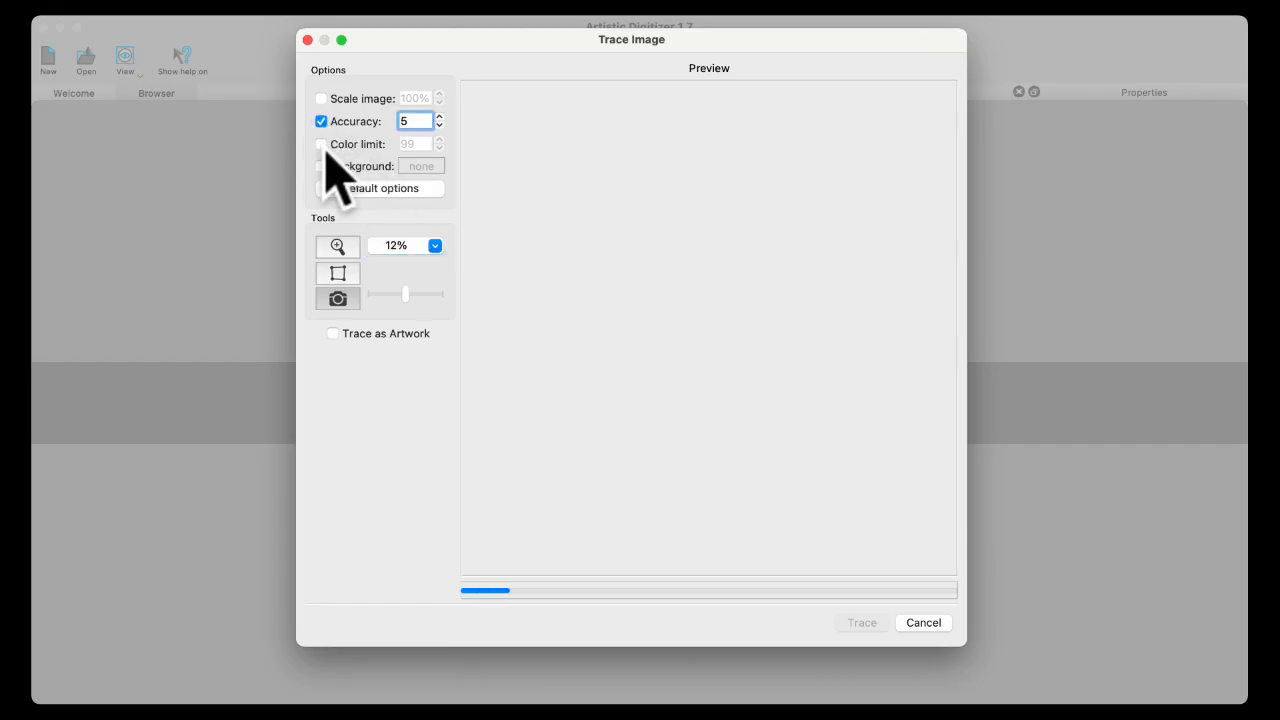
{"action": "left_click", "coordinate": [322, 145]}
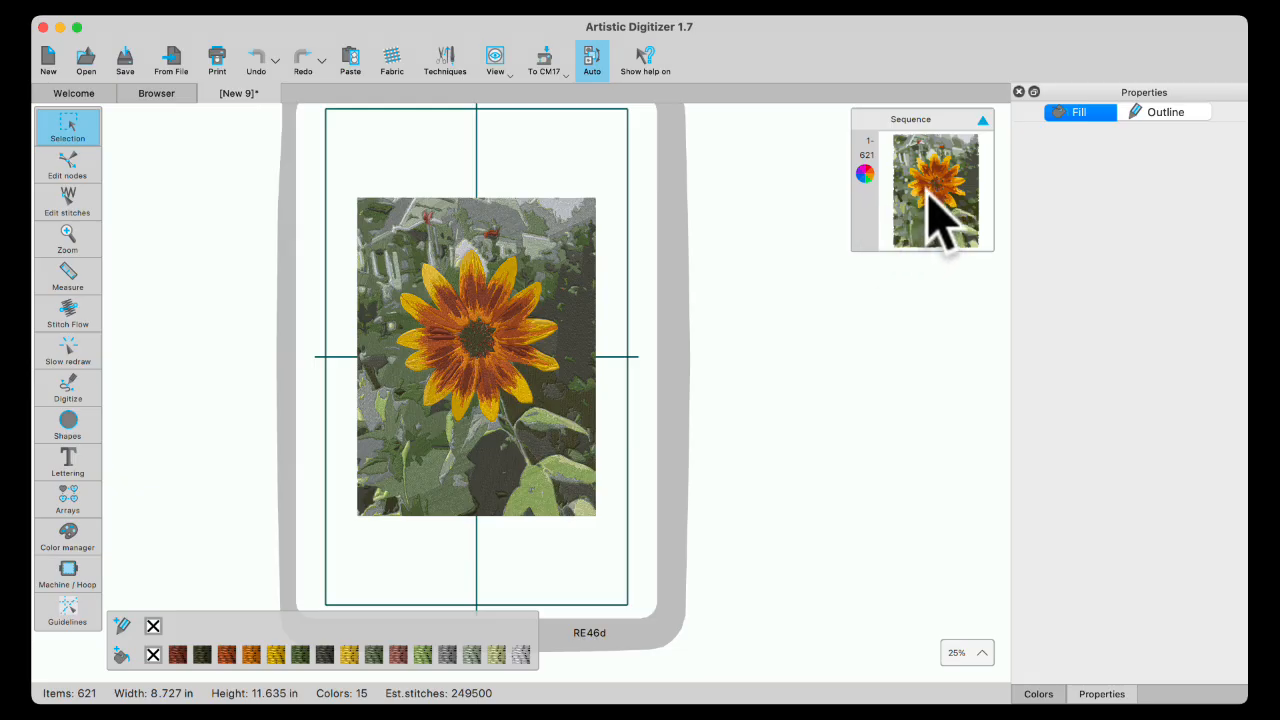
Step: Select the whole traced design, try to resize it from its left edge, and close the document without saving
{"action": "left_click", "coordinate": [935, 210]}
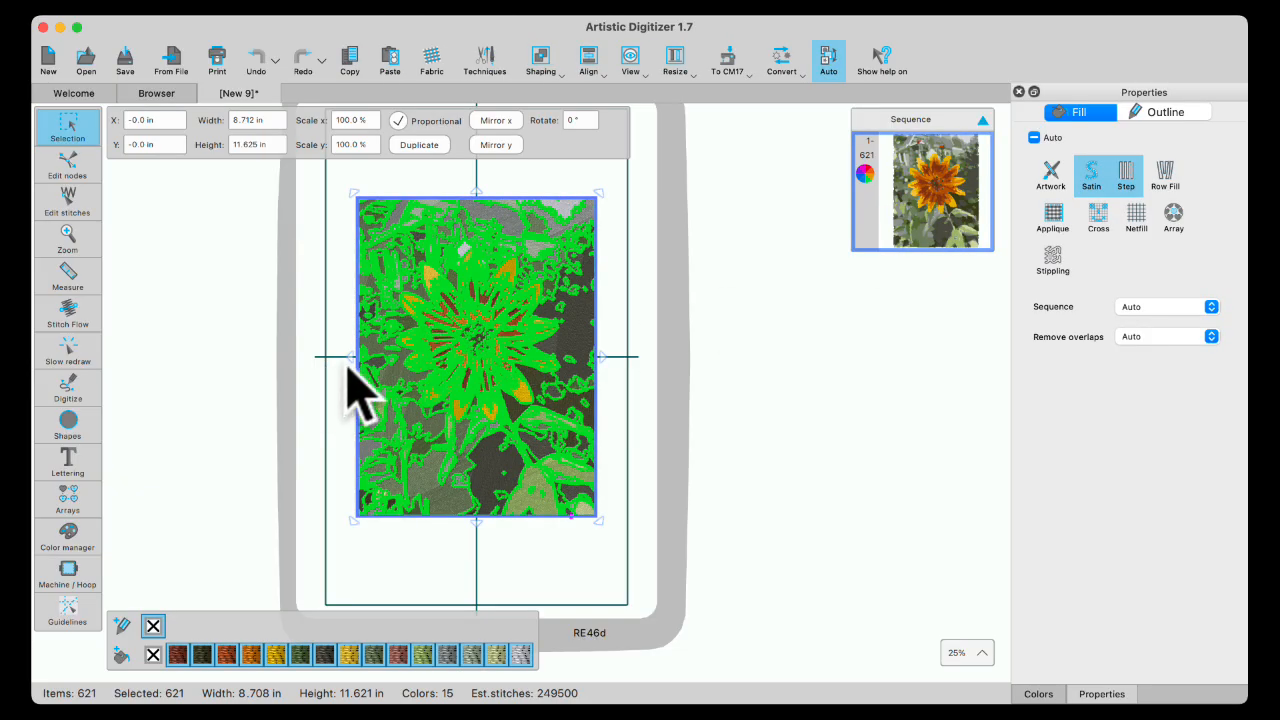
{"action": "left_click_drag", "start_coordinate": [356, 357], "coordinate": [343, 358]}
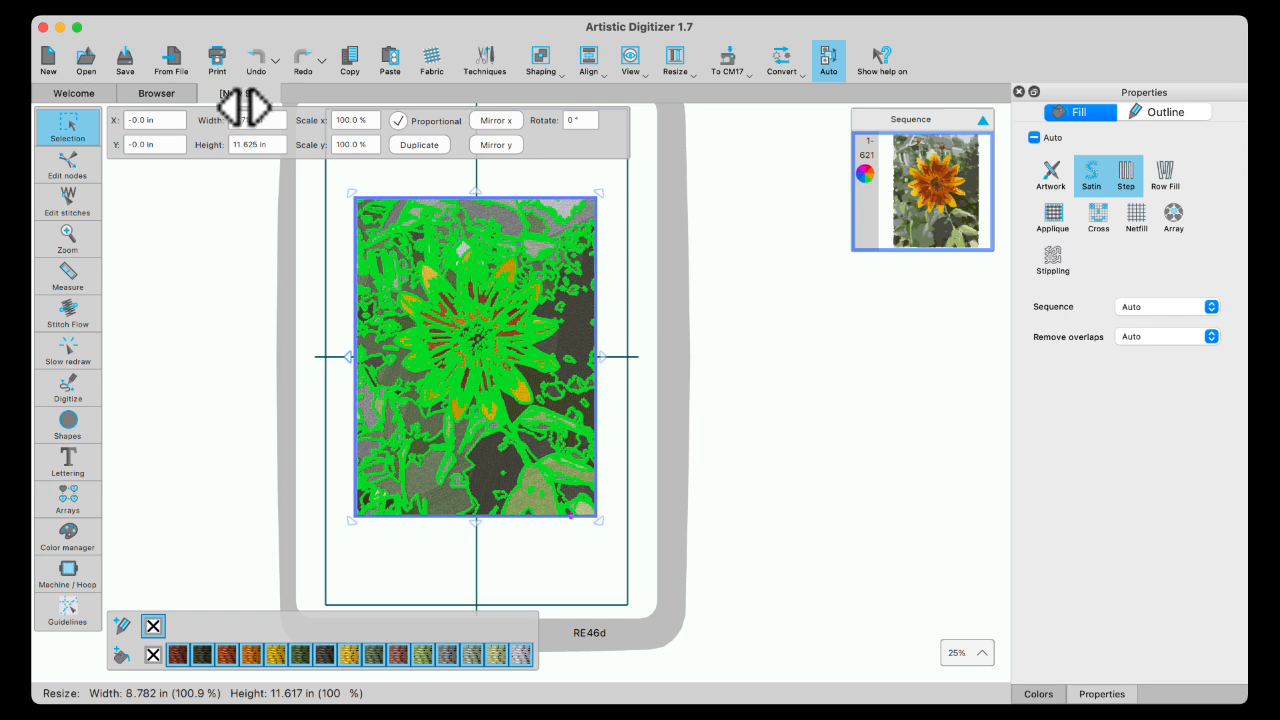
{"action": "left_click", "coordinate": [208, 94]}
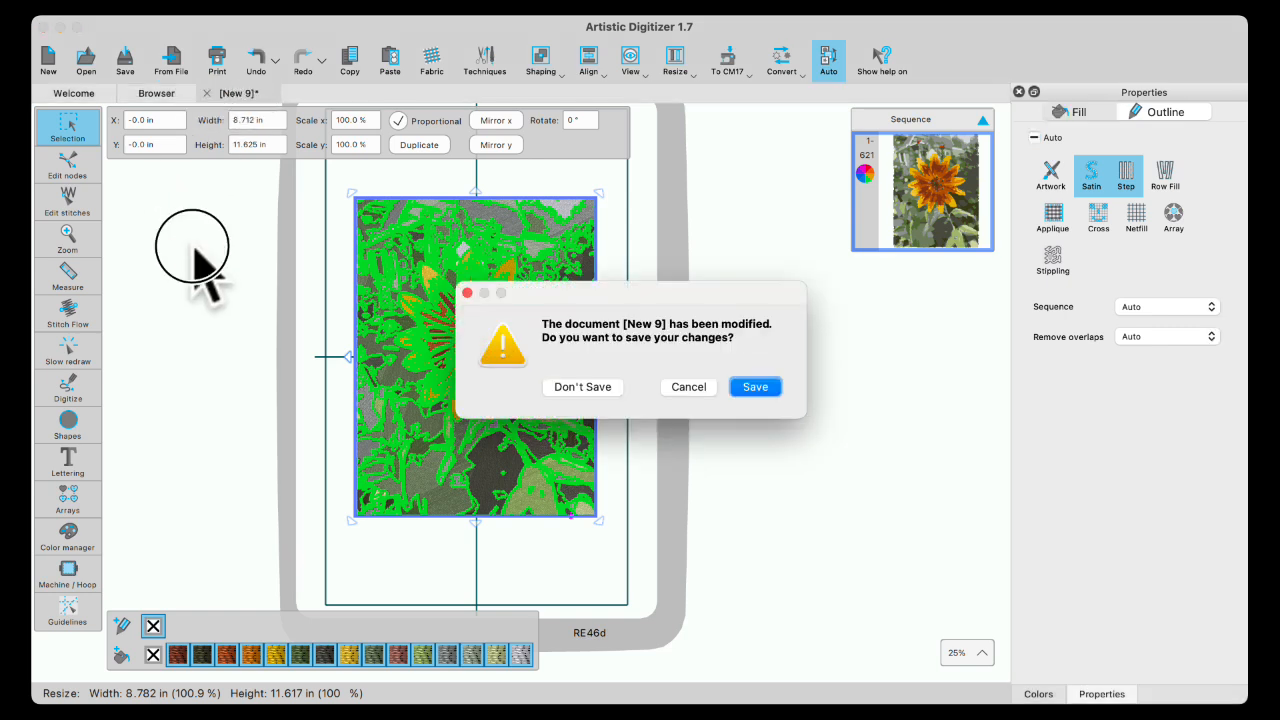
{"action": "left_click", "coordinate": [588, 387]}
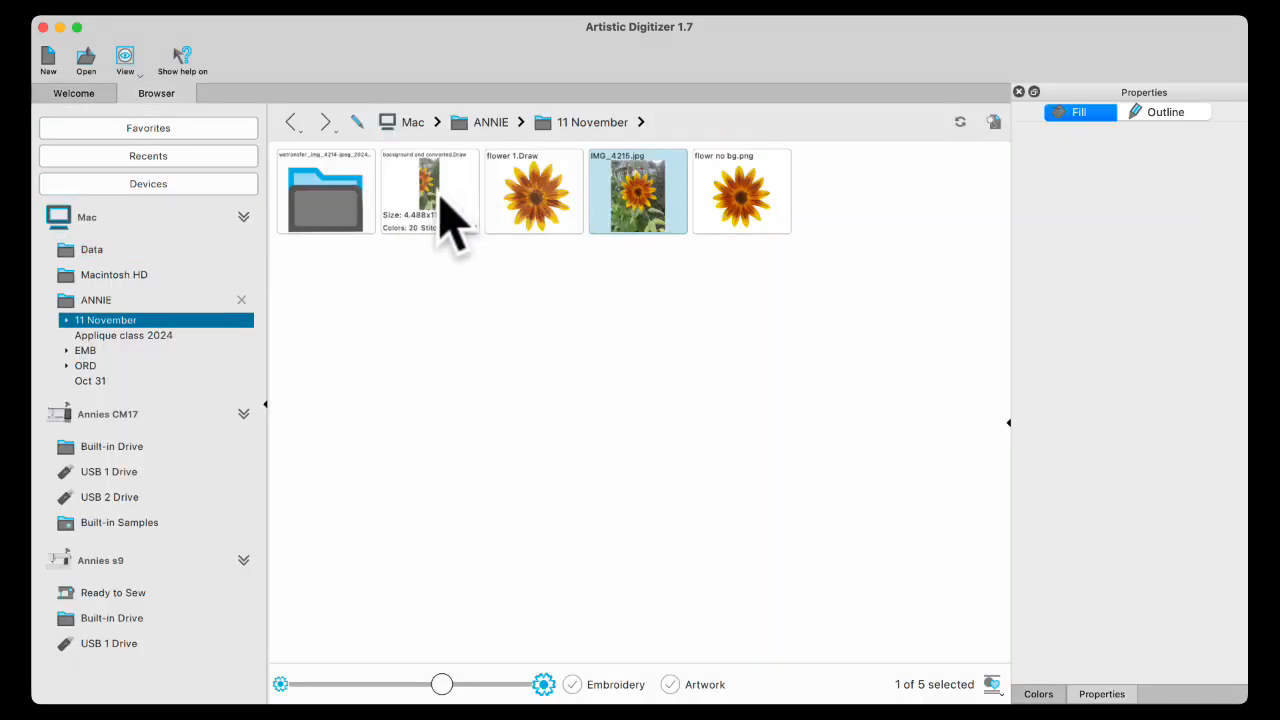
Step: Open IMG_4215.jpg for auto-digitizing, cropped to its right half, about 4.31 in wide
{"action": "double_click", "coordinate": [636, 200]}
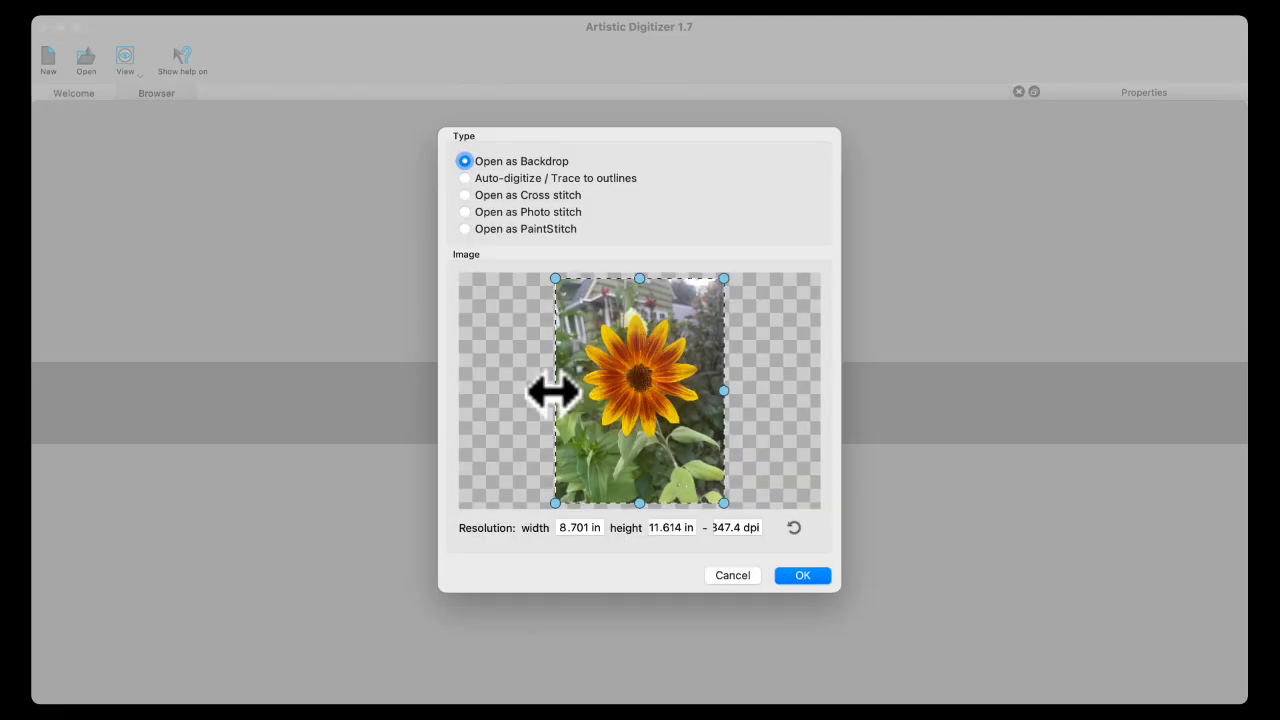
{"action": "left_click_drag", "start_coordinate": [553, 393], "coordinate": [640, 398]}
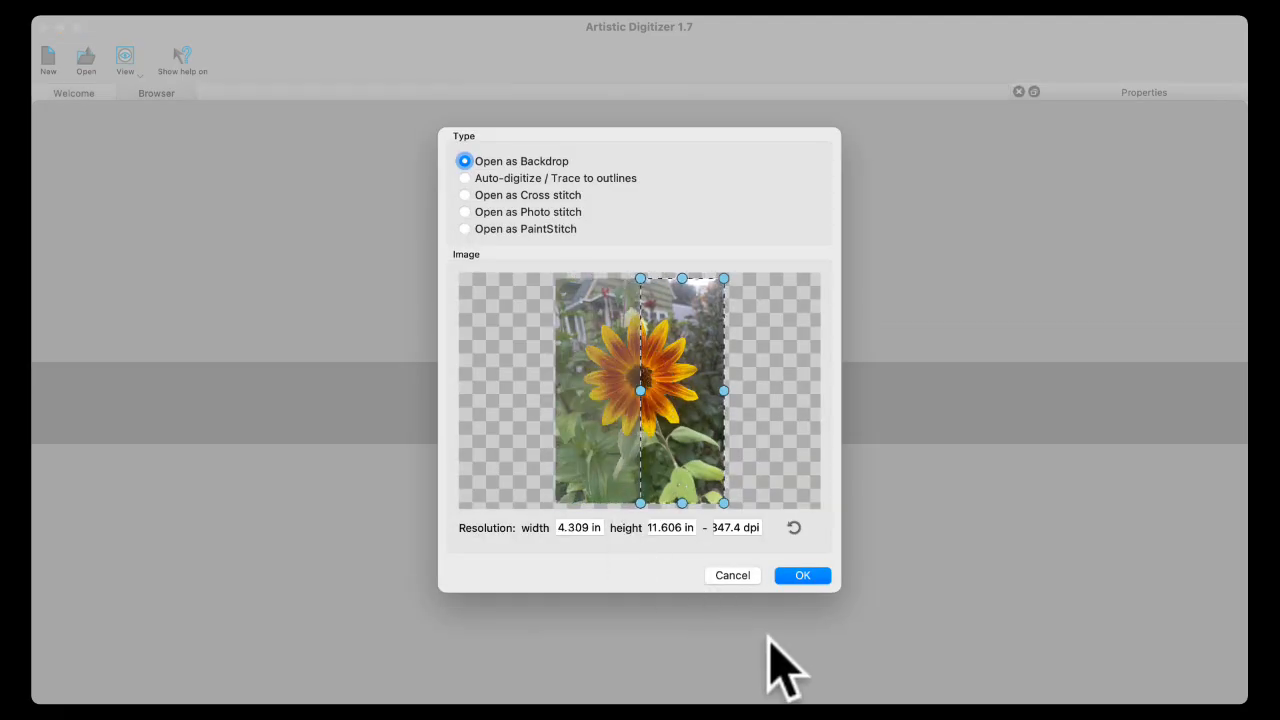
{"action": "left_click", "coordinate": [466, 179]}
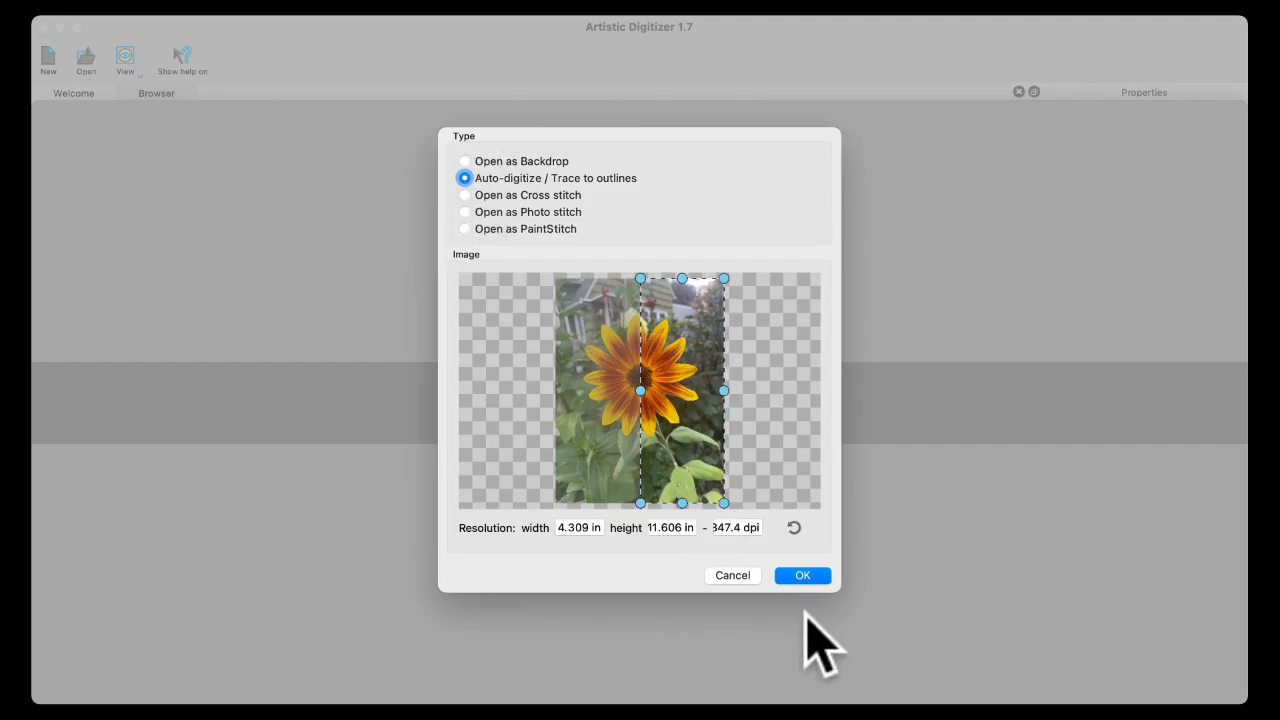
{"action": "left_click", "coordinate": [805, 572]}
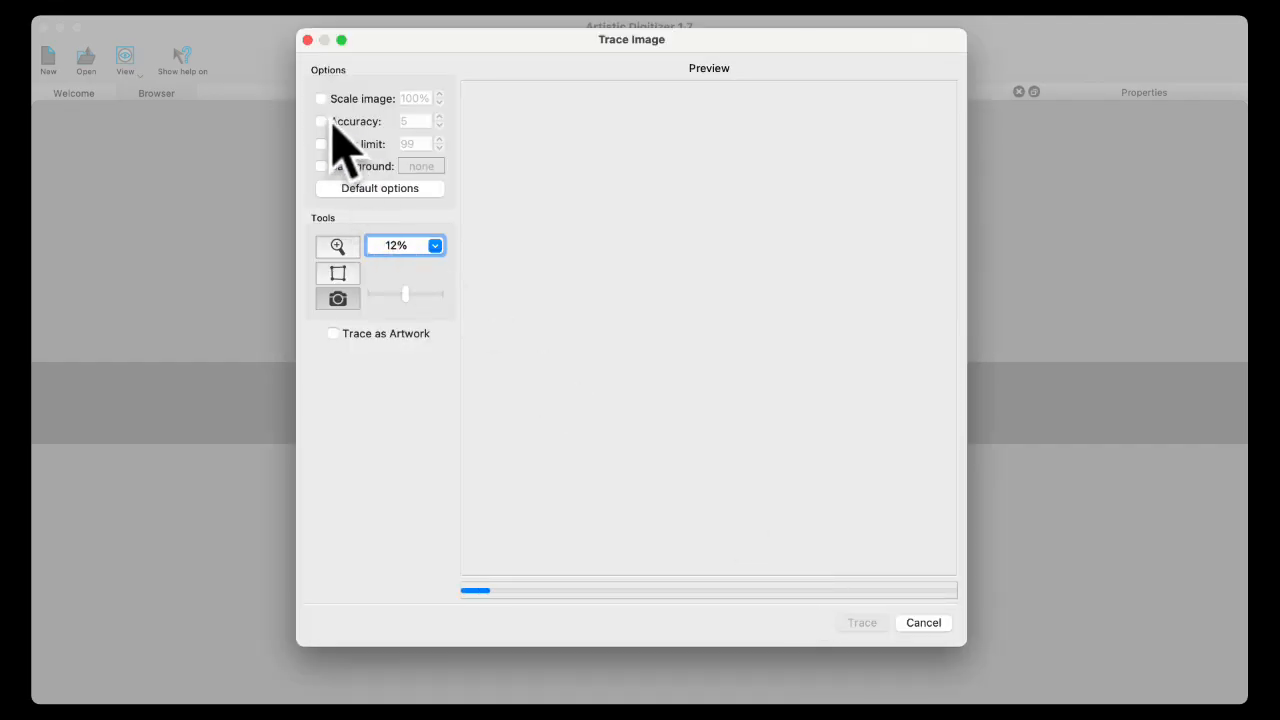
Step: Trace the cropped half with accuracy 5 and a color limit of 15
{"action": "left_click", "coordinate": [321, 121]}
{"action": "left_click", "coordinate": [321, 144]}
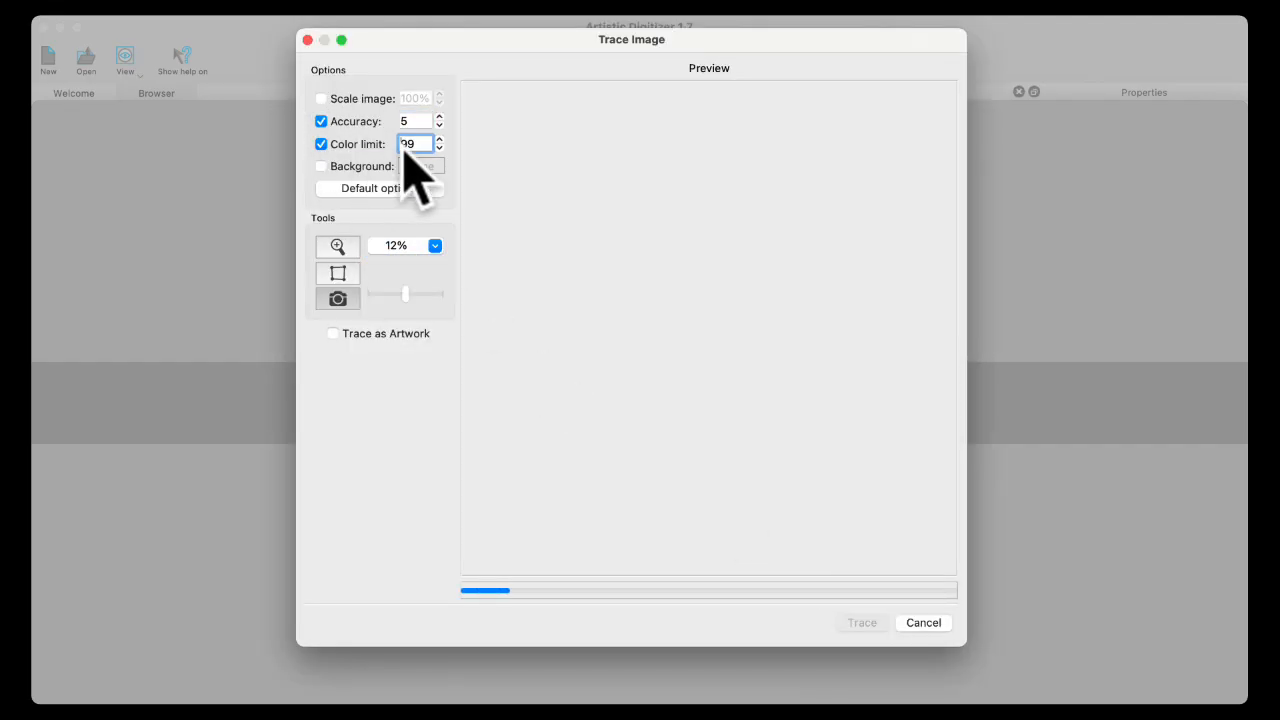
{"action": "type", "text": "15"}
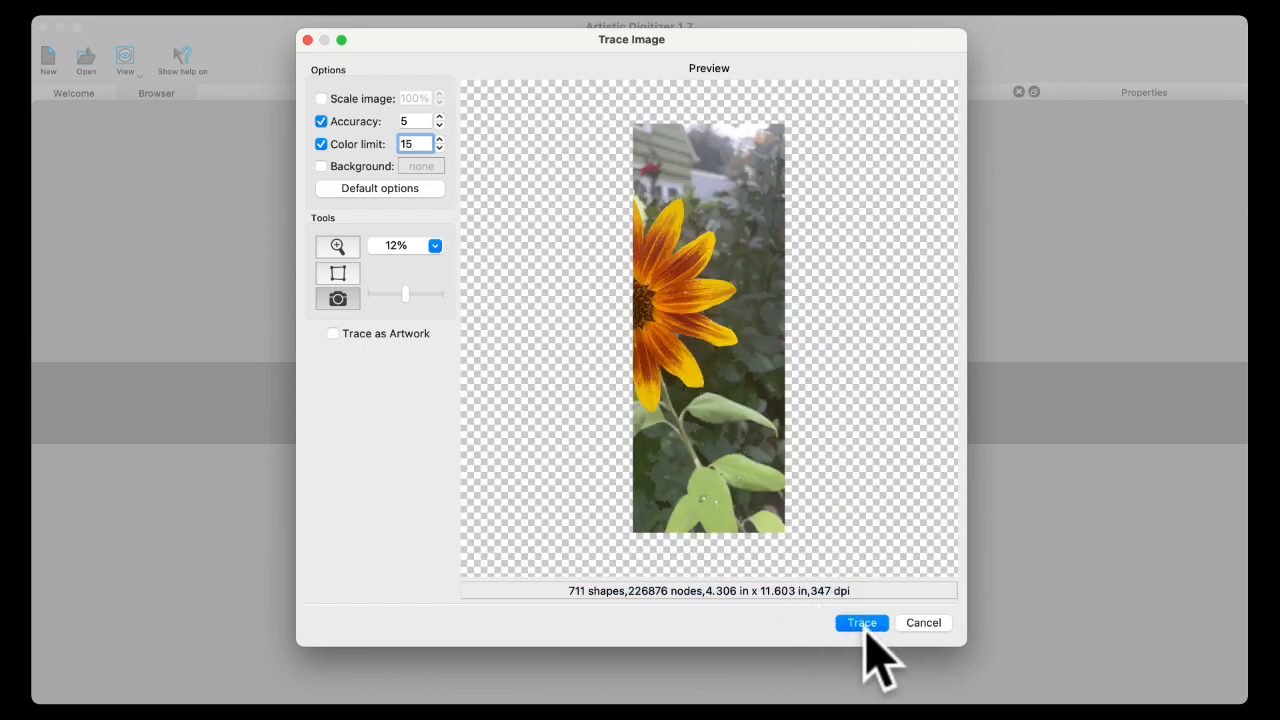
{"action": "left_click", "coordinate": [863, 624]}
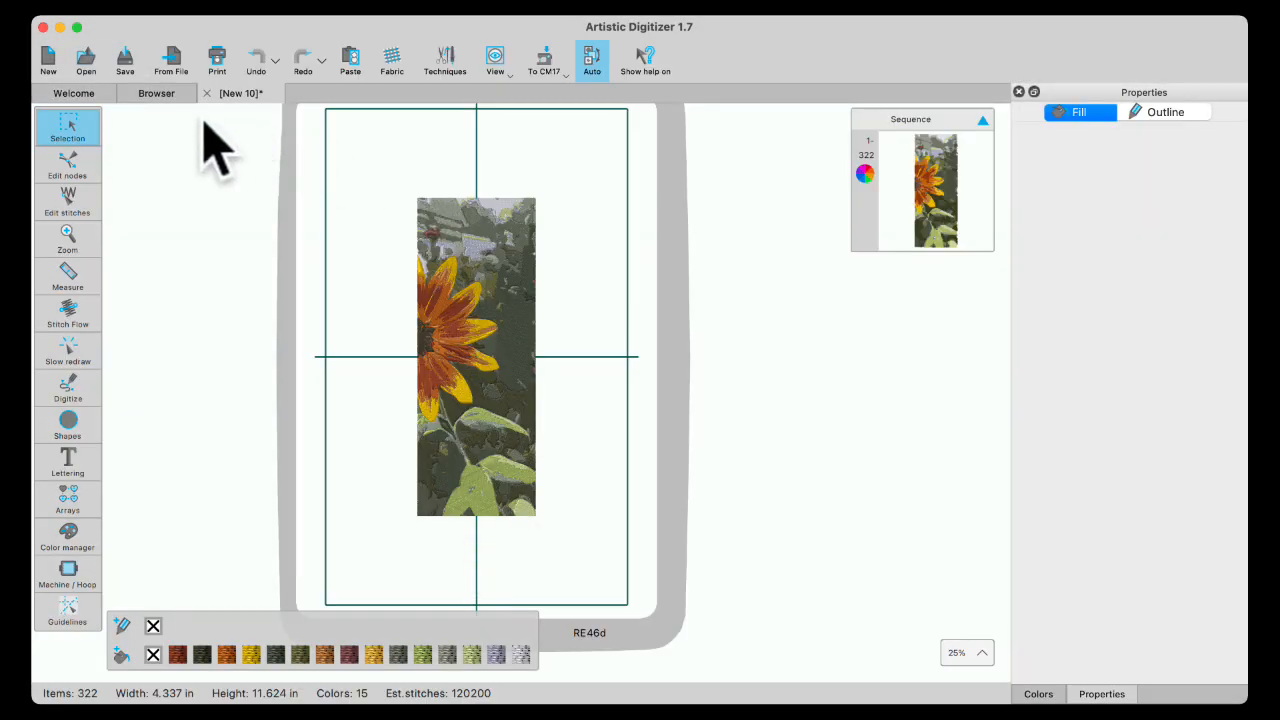
Step: Open the full IMG_4215.jpg photo as a backdrop in a new document
{"action": "left_click", "coordinate": [154, 95]}
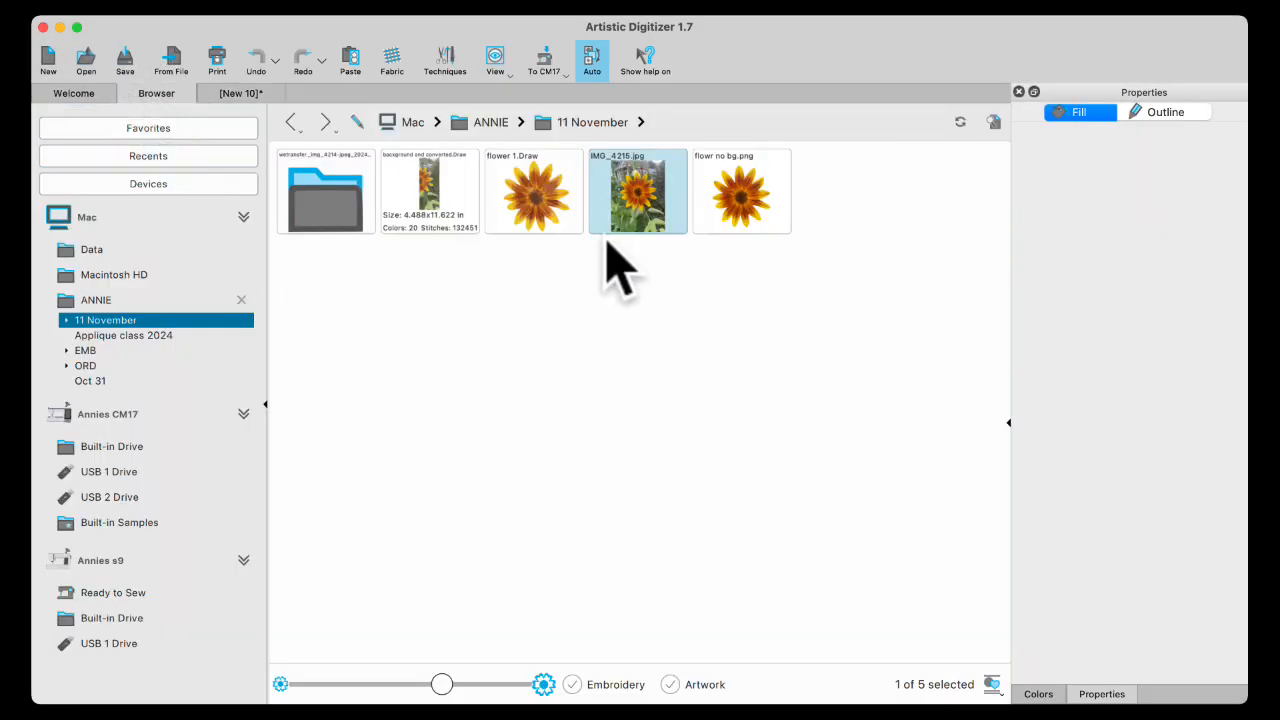
{"action": "double_click", "coordinate": [650, 215]}
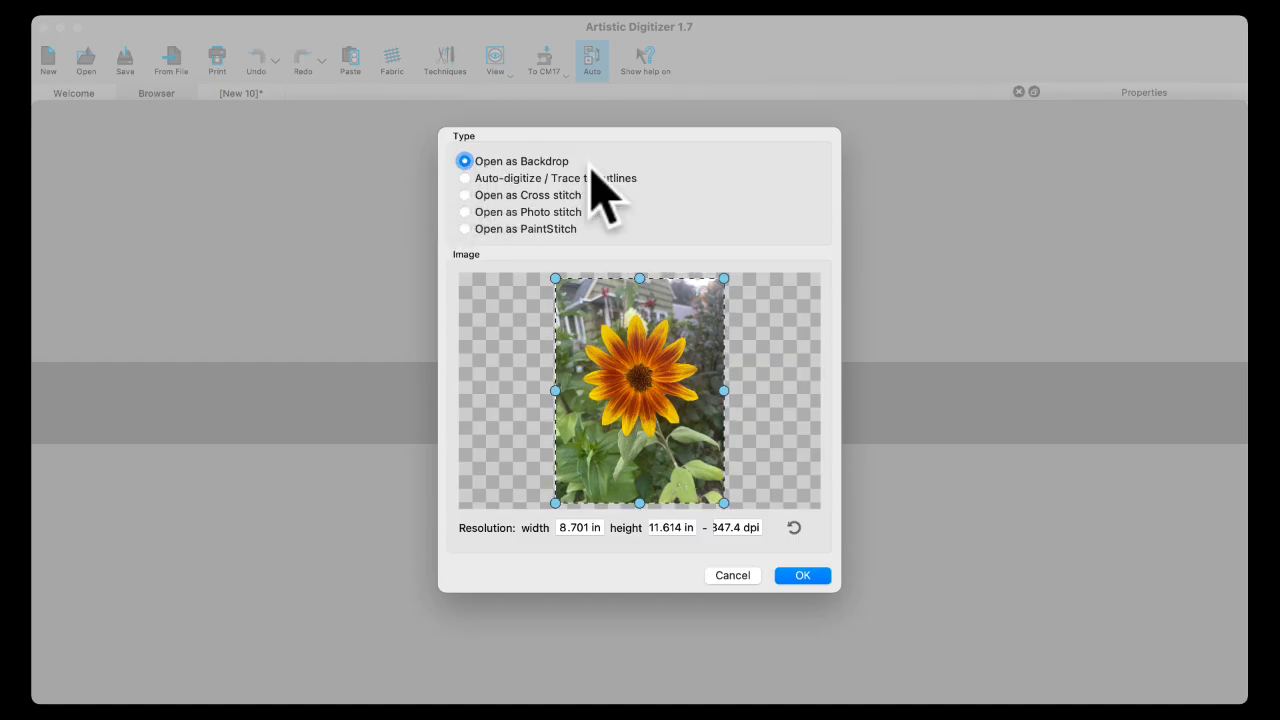
{"action": "left_click", "coordinate": [790, 574]}
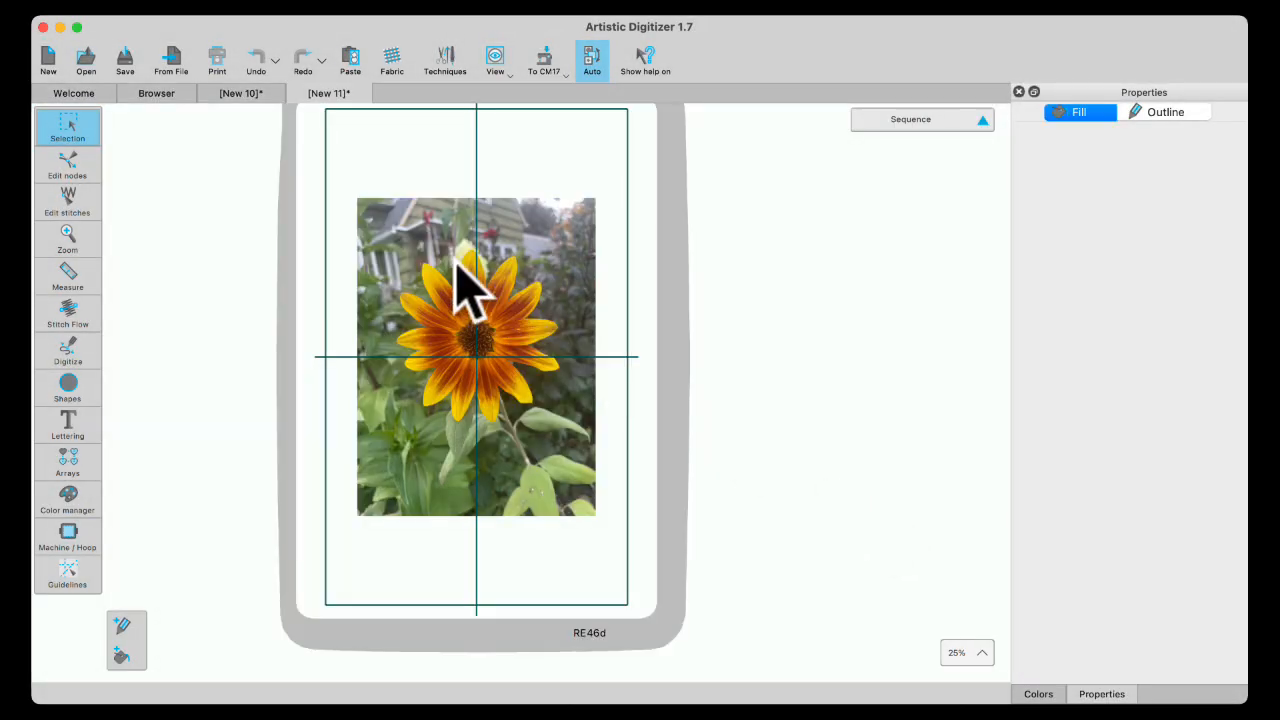
Step: Copy the entire traced half from the New 10 document and paste it onto the photo backdrop in New 11
{"action": "left_click", "coordinate": [236, 94]}
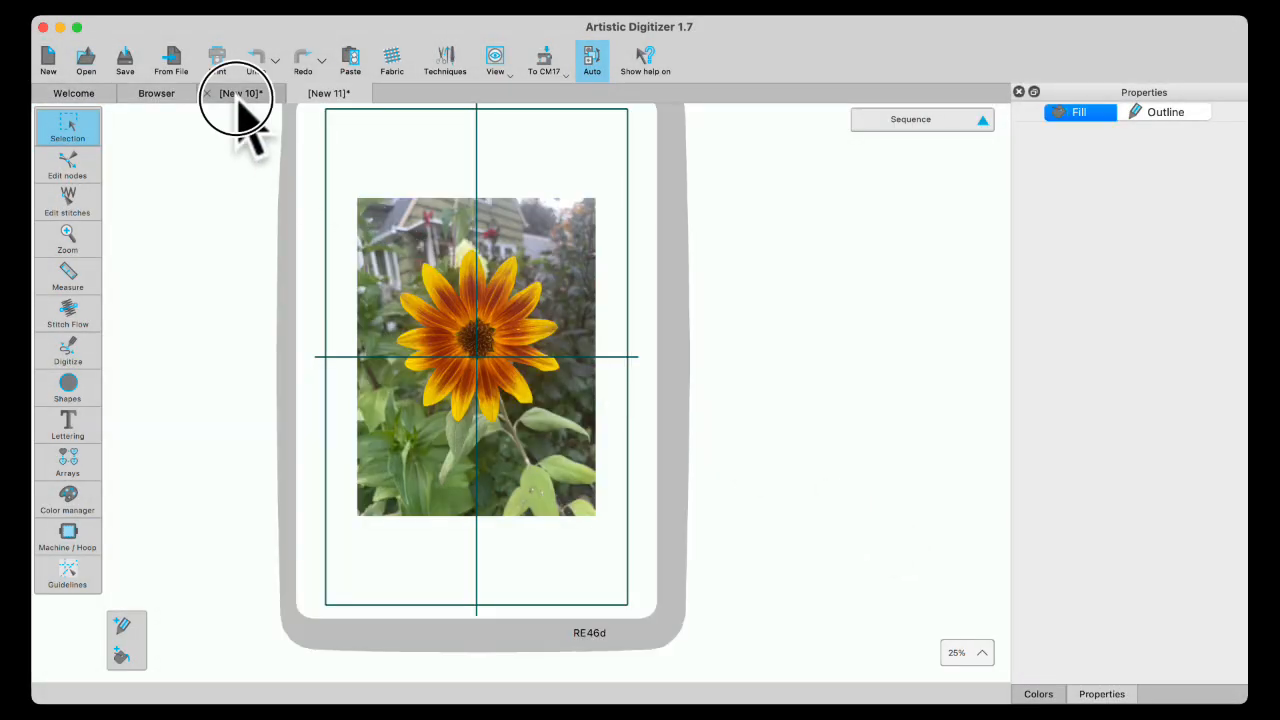
{"action": "left_click_drag", "start_coordinate": [358, 172], "coordinate": [590, 547]}
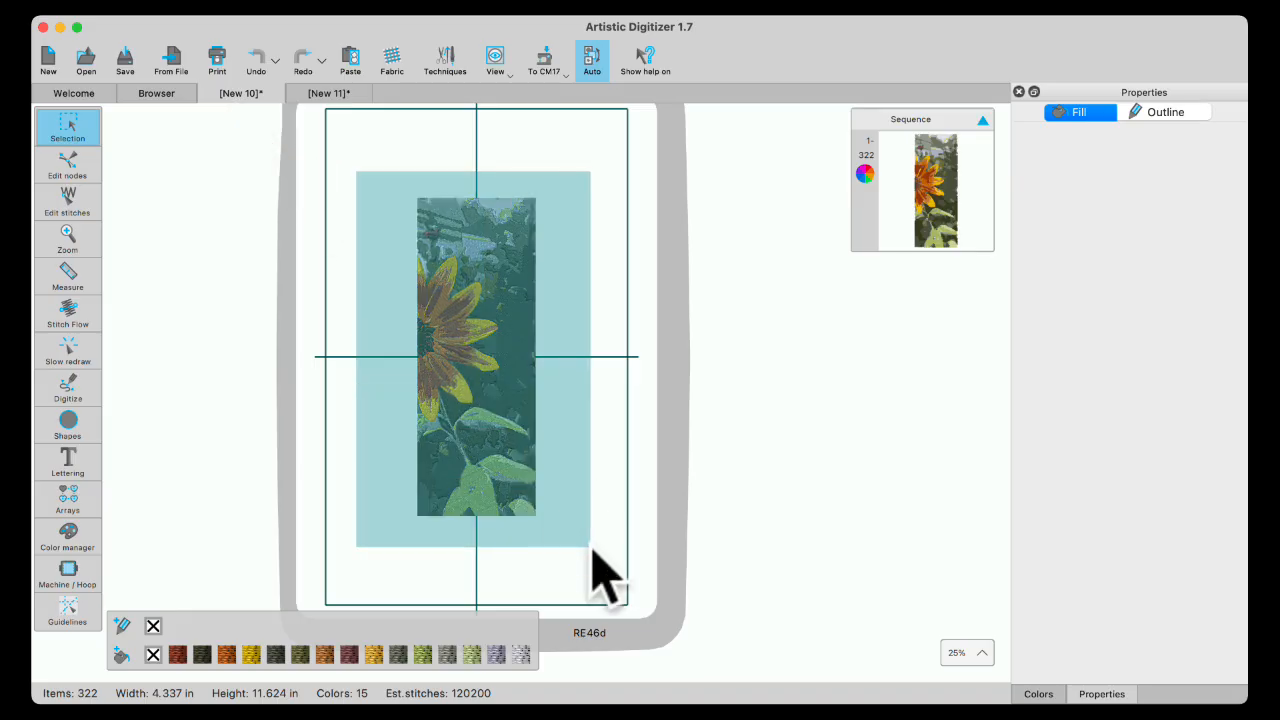
{"action": "left_click_drag", "start_coordinate": [572, 138], "coordinate": [552, 152]}
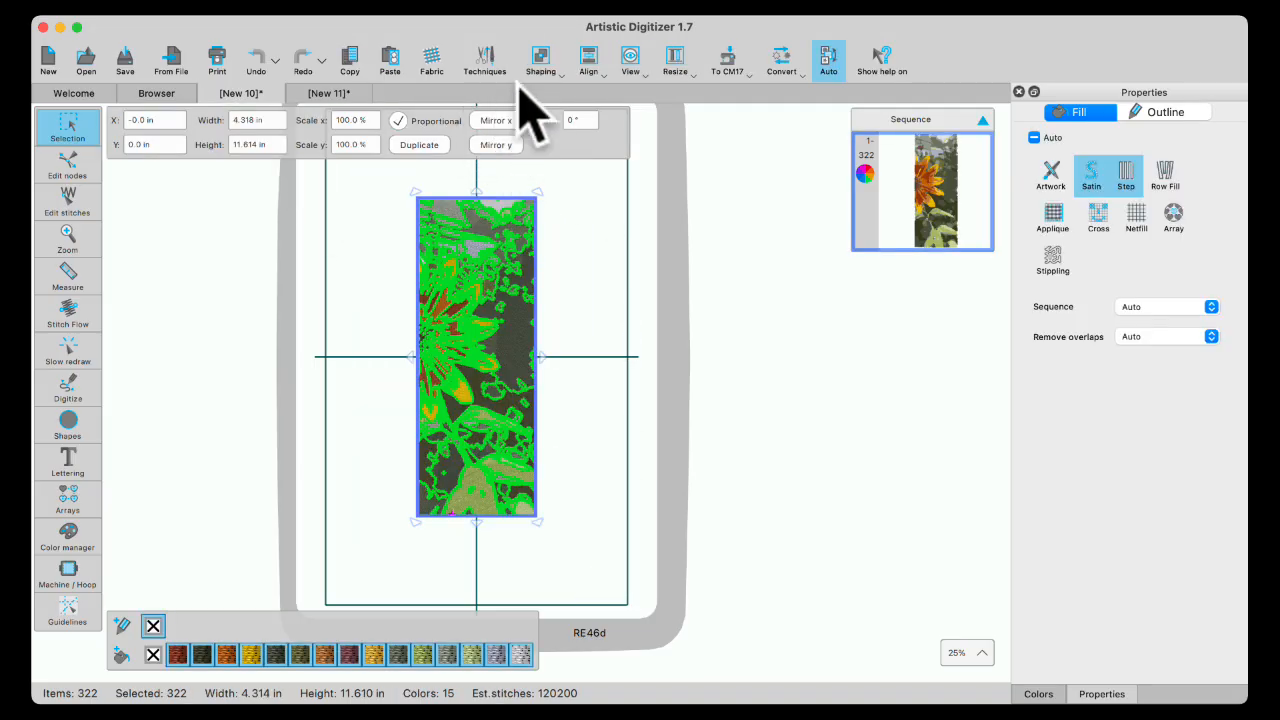
{"action": "left_click", "coordinate": [365, 85]}
{"action": "left_click", "coordinate": [328, 93]}
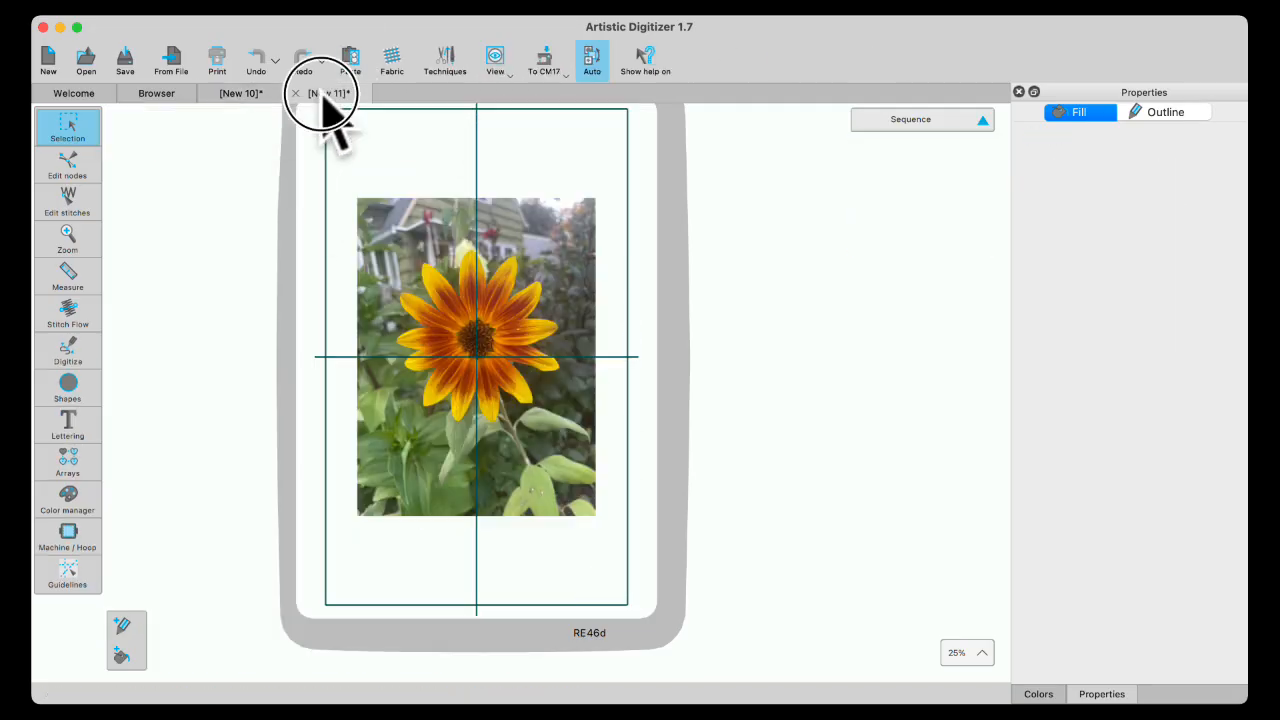
{"action": "right_click", "coordinate": [403, 172]}
{"action": "left_click", "coordinate": [425, 180]}
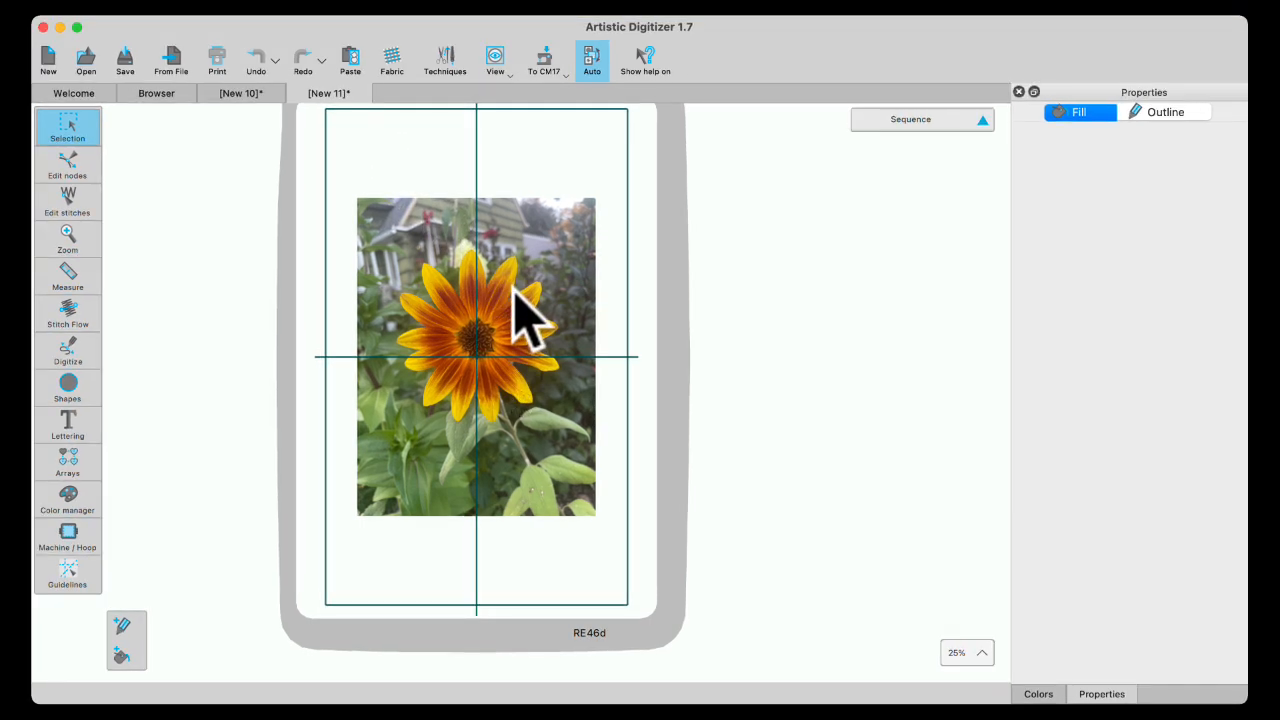
Step: Move the pasted stitched half over the matching right half of the photo and compare the two halves up close
{"action": "left_click_drag", "start_coordinate": [478, 313], "coordinate": [537, 313]}
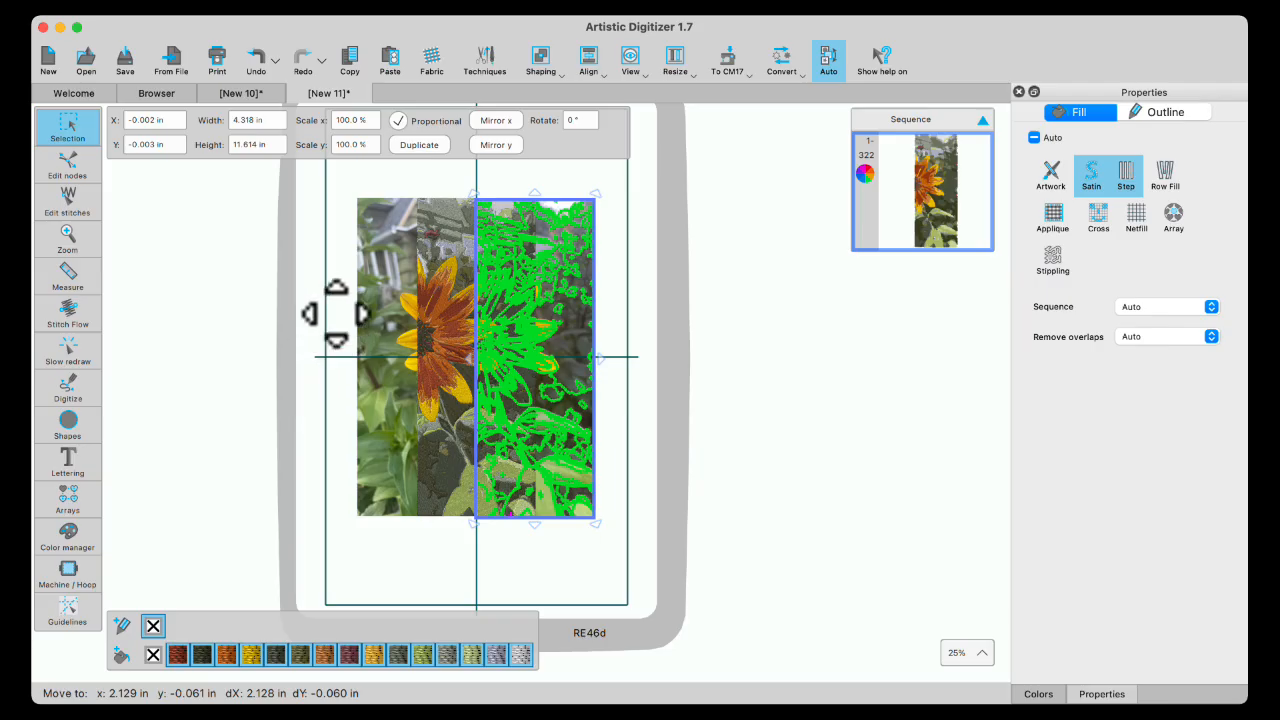
{"action": "left_click", "coordinate": [523, 175]}
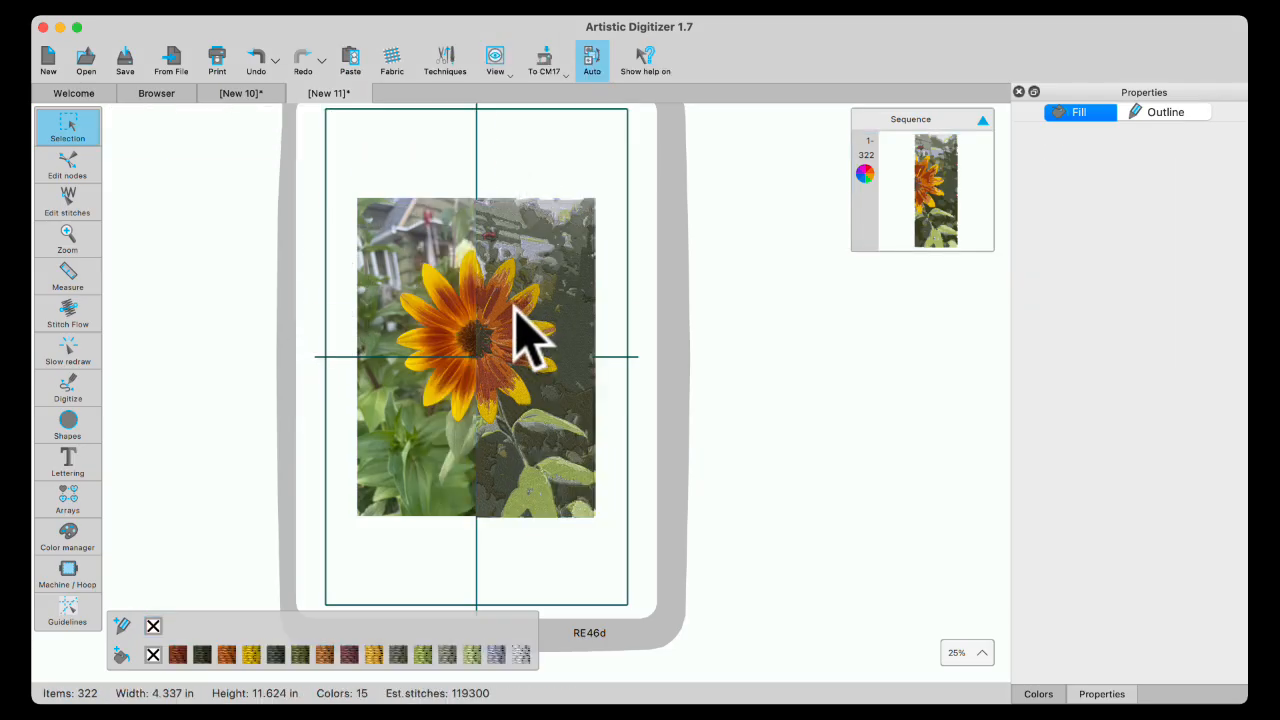
{"action": "scroll", "coordinate": [500, 372], "scroll_direction": "up", "scroll_amount": 2}
{"action": "scroll", "coordinate": [500, 372], "scroll_direction": "up", "scroll_amount": 4}
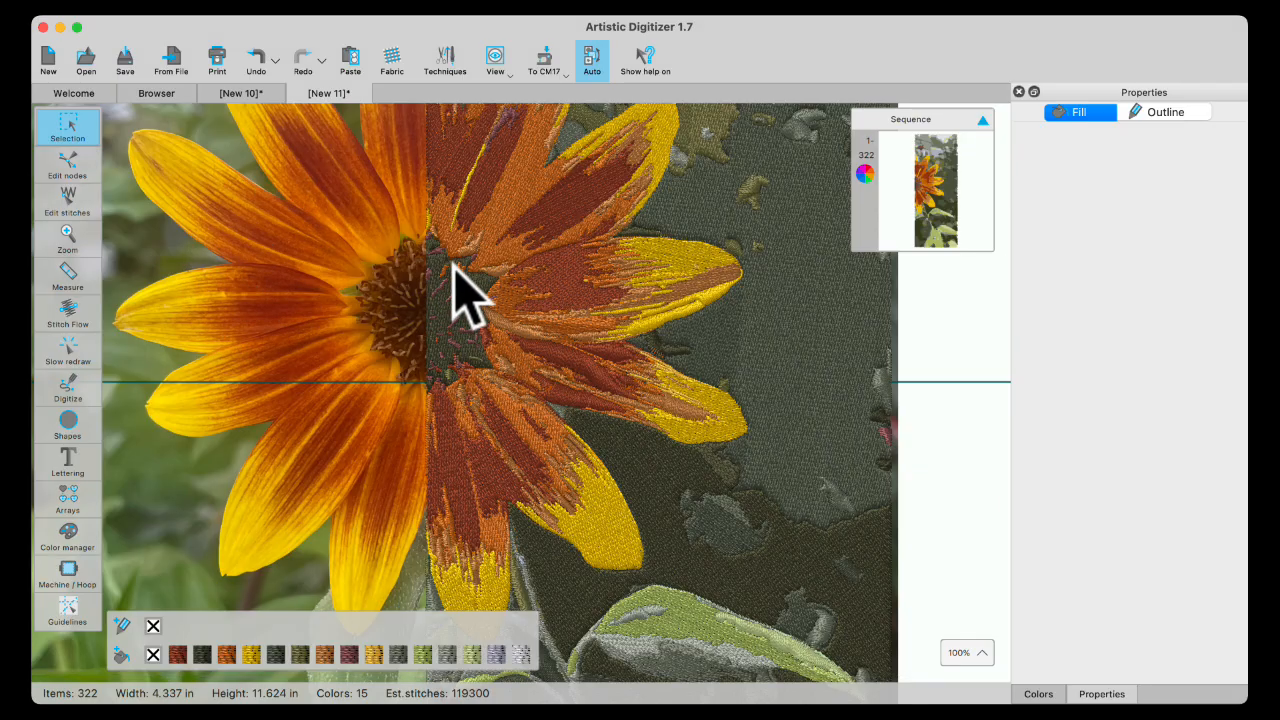
{"action": "scroll", "coordinate": [460, 285], "scroll_direction": "down", "scroll_amount": 4}
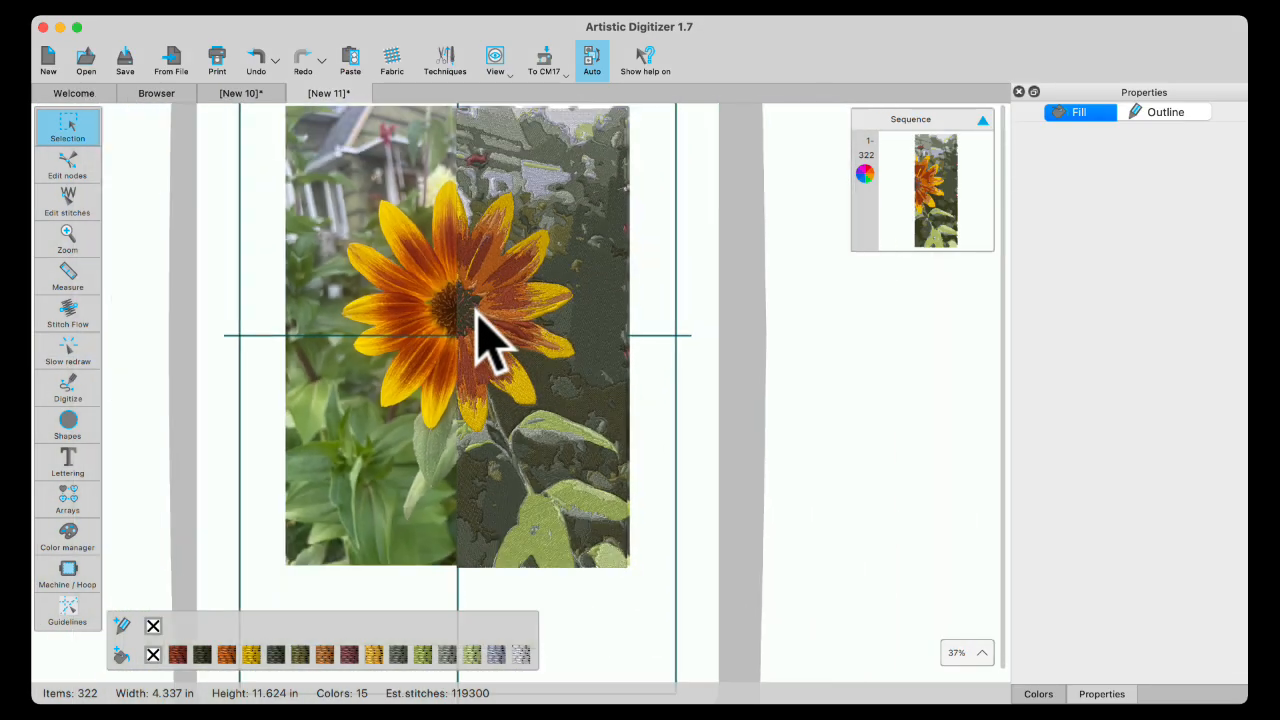